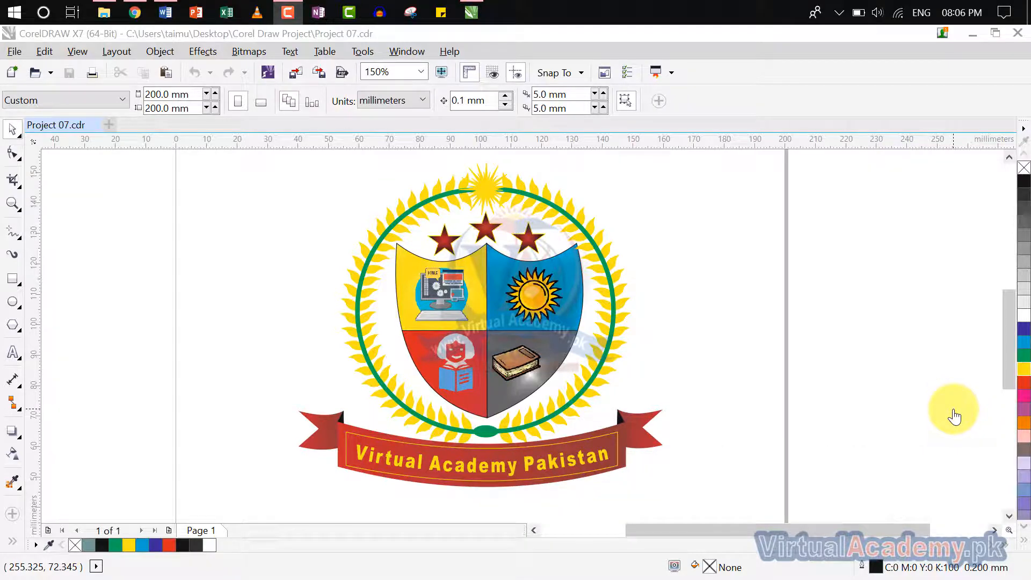
Step: Select the finished school logo and examine it as a whole and up close
left_click(553, 318)
scroll(553, 318, "down", 2)
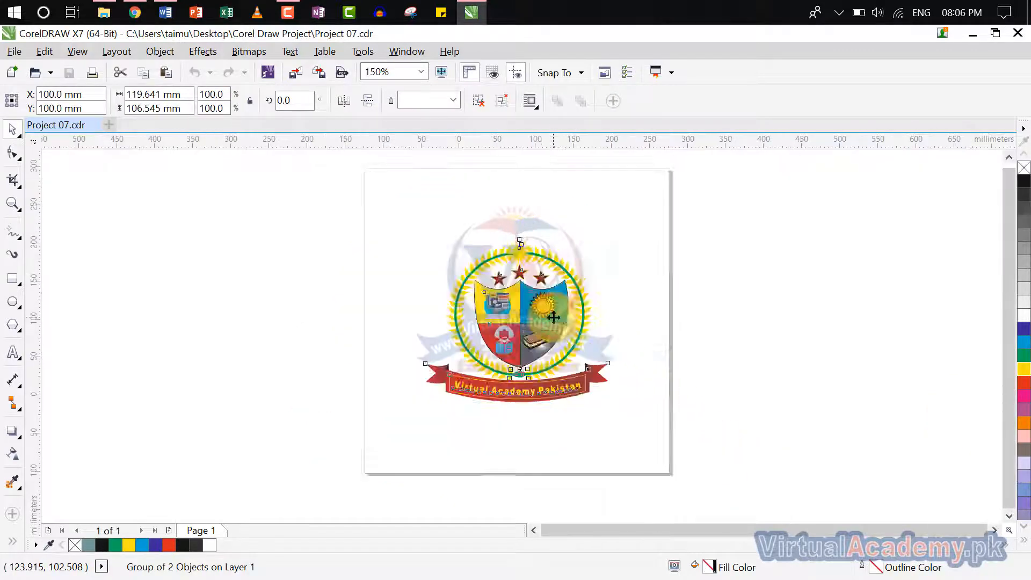
scroll(547, 315, "up", 2)
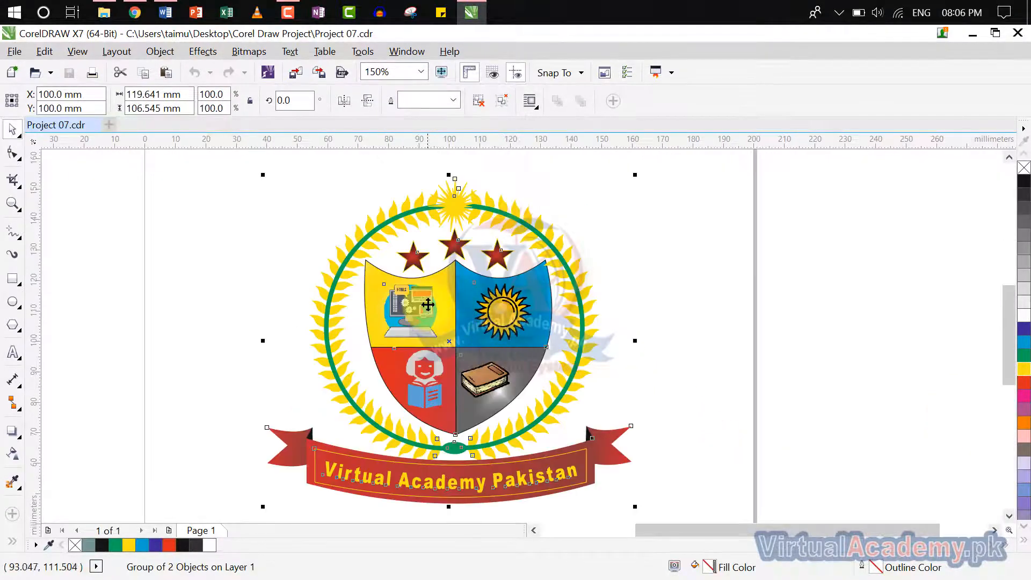
Step: Switch to Chrome, search Google for "iconfinder" and open the Iconfinder home page
left_click(133, 10)
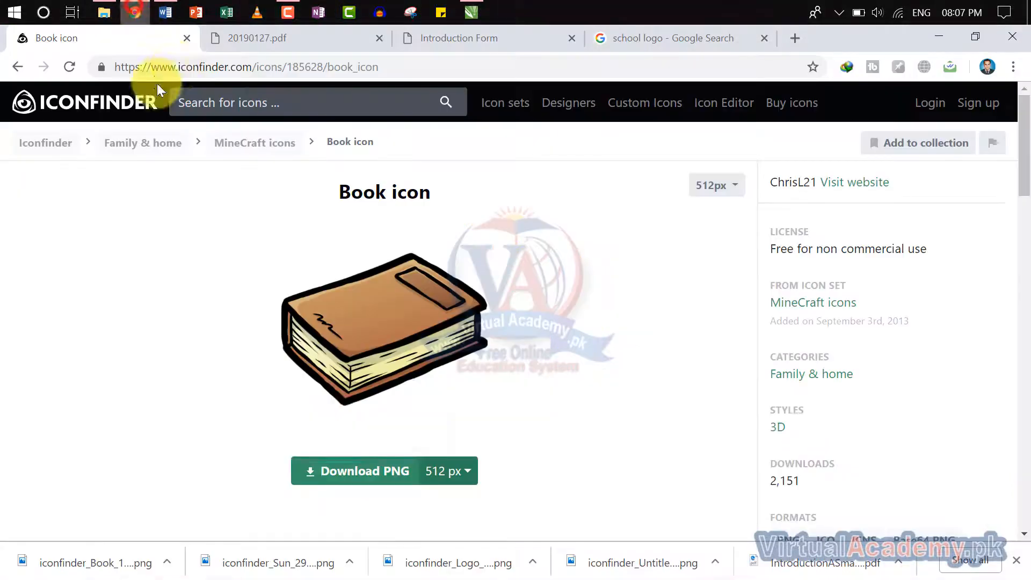
left_click(206, 67)
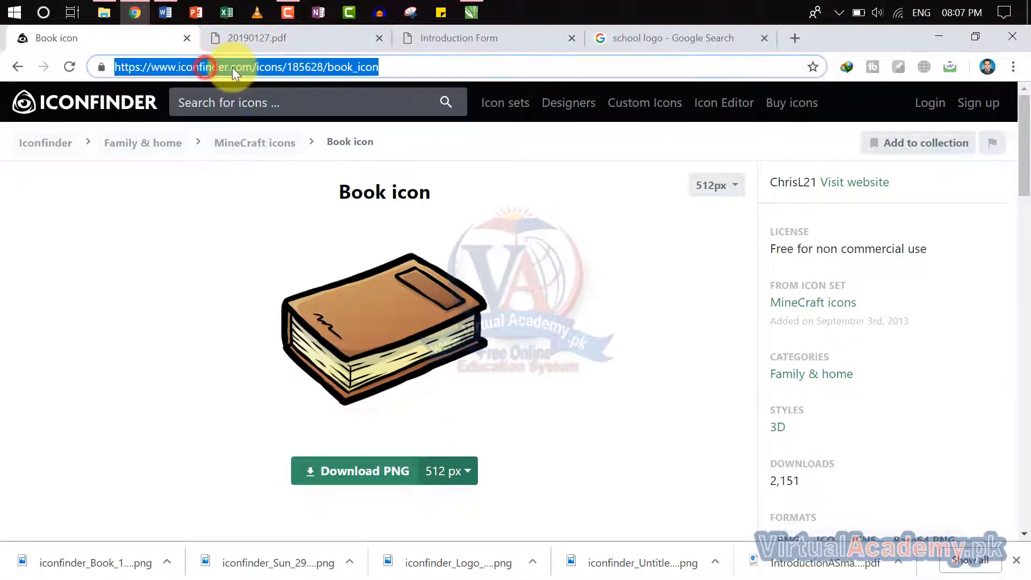
type("icon")
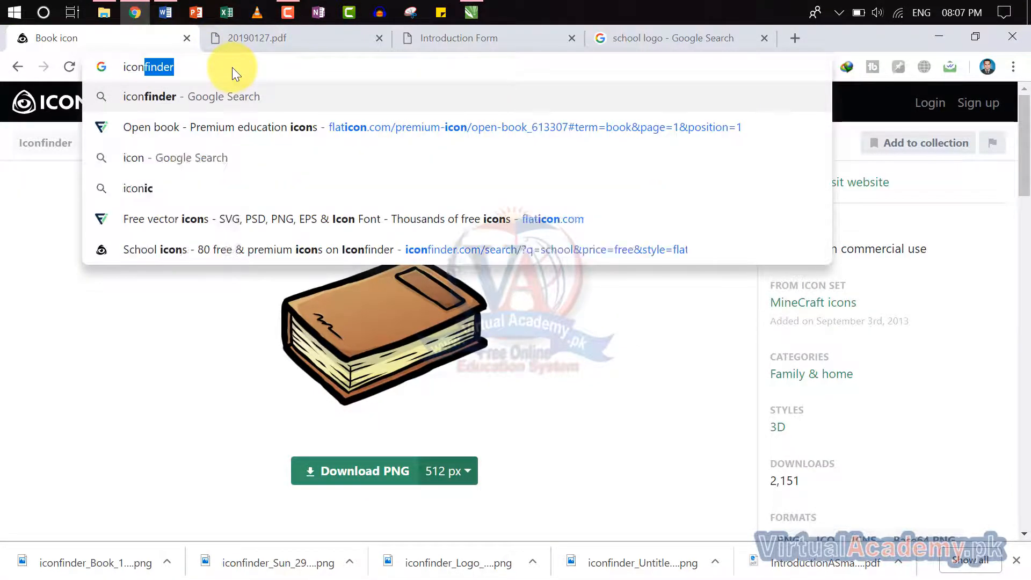
type(" fi")
key("BackSpace")
key("BackSpace")
key("BackSpace")
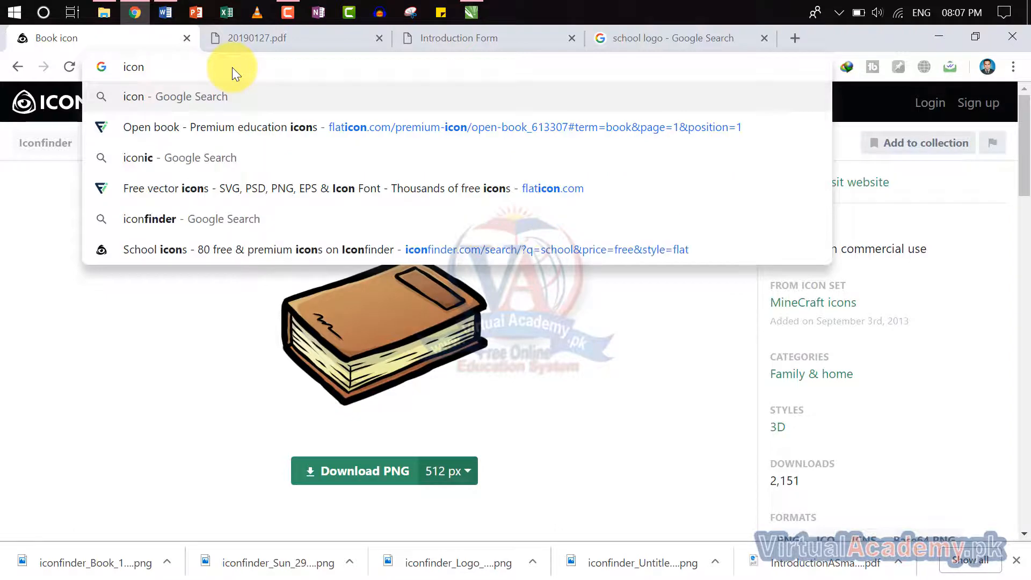
type("finder")
key("Return")
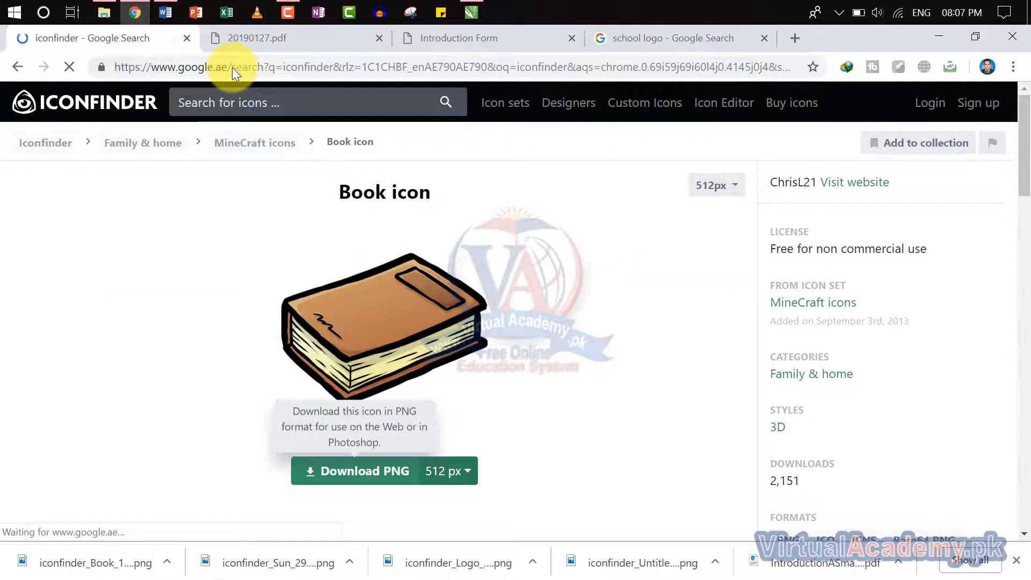
left_click(186, 231)
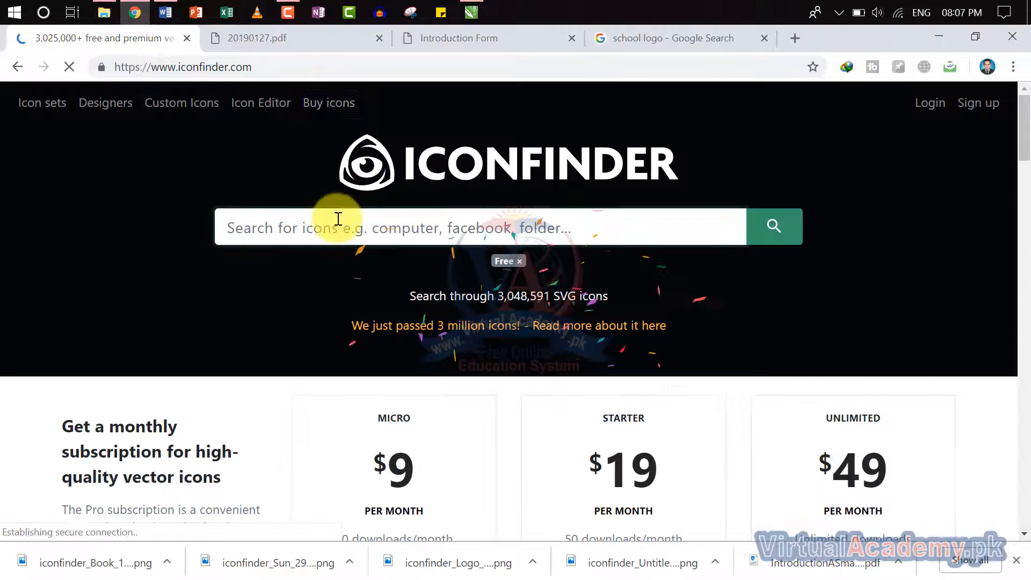
Step: Search Iconfinder for "book" icons and compare with the book picture in the CorelDRAW logo
left_click(338, 223)
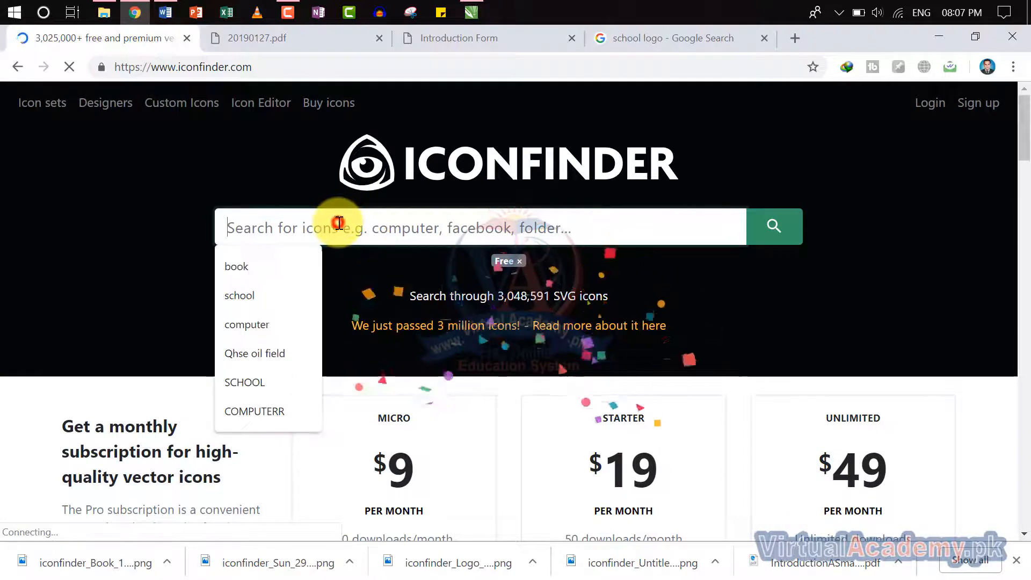
left_click(304, 269)
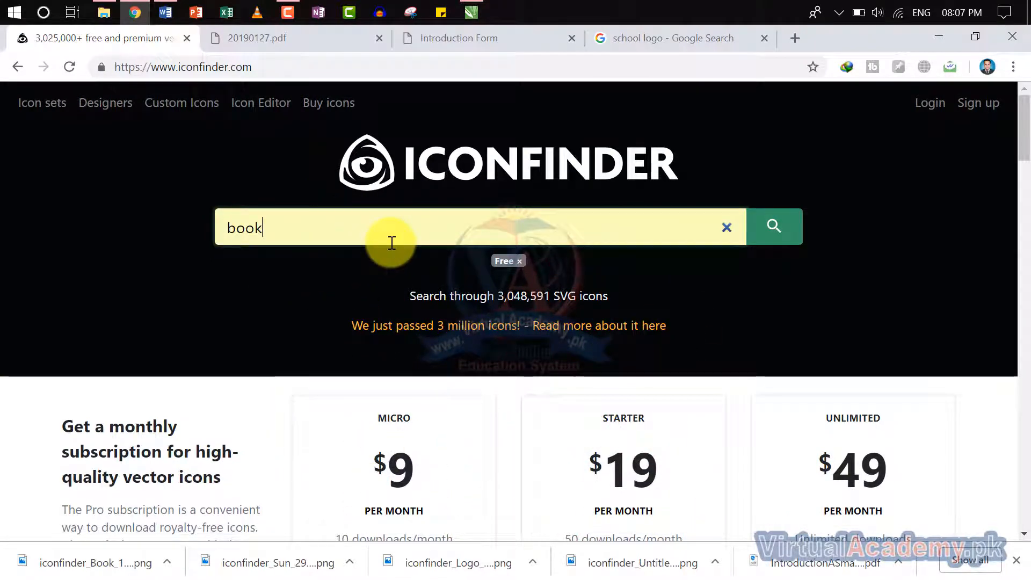
left_click(768, 232)
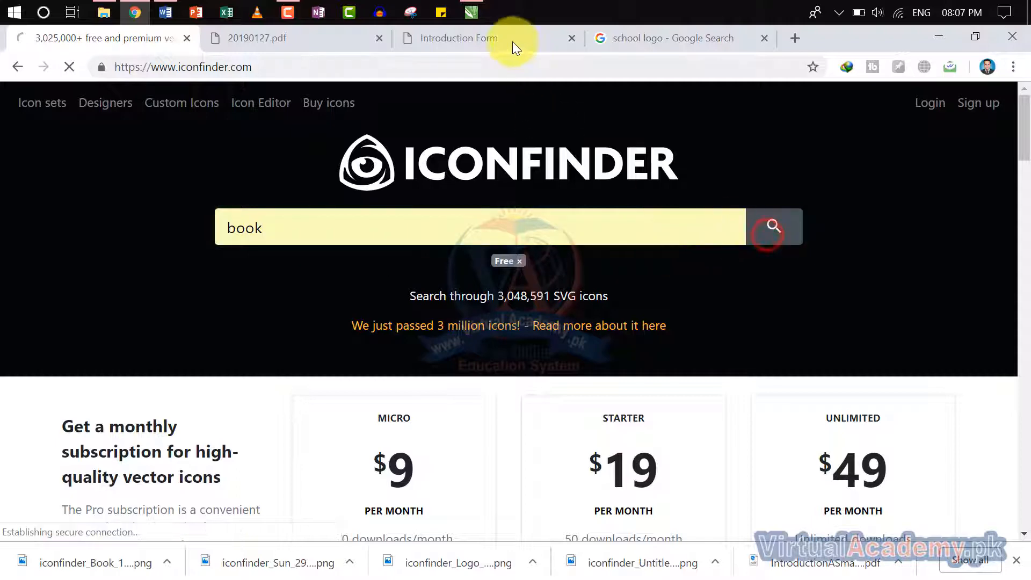
left_click(471, 11)
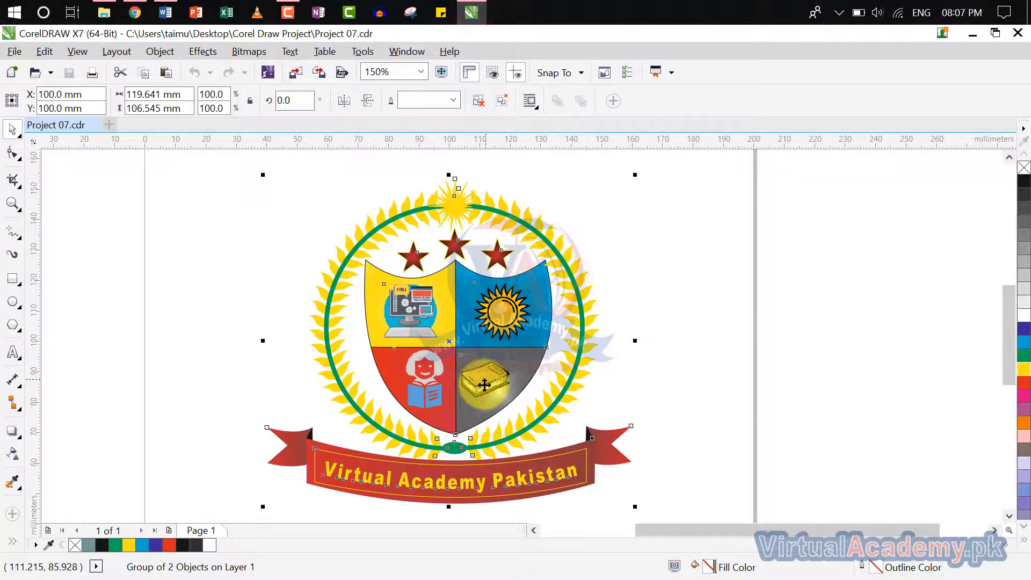
left_click(134, 12)
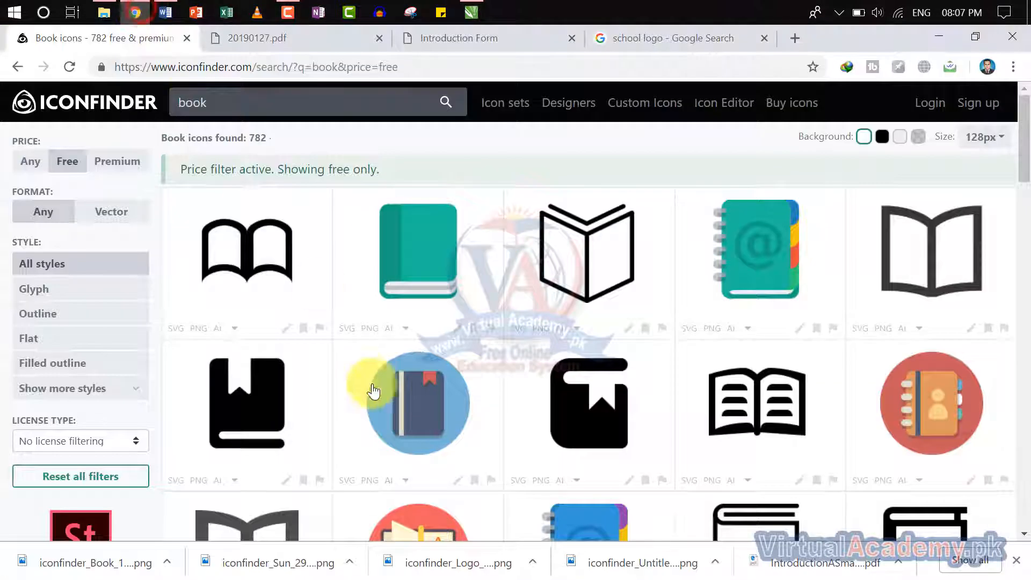
Step: Browse the free book icons and open the blue address book icon with the @ sign
scroll(462, 365, "down", 10)
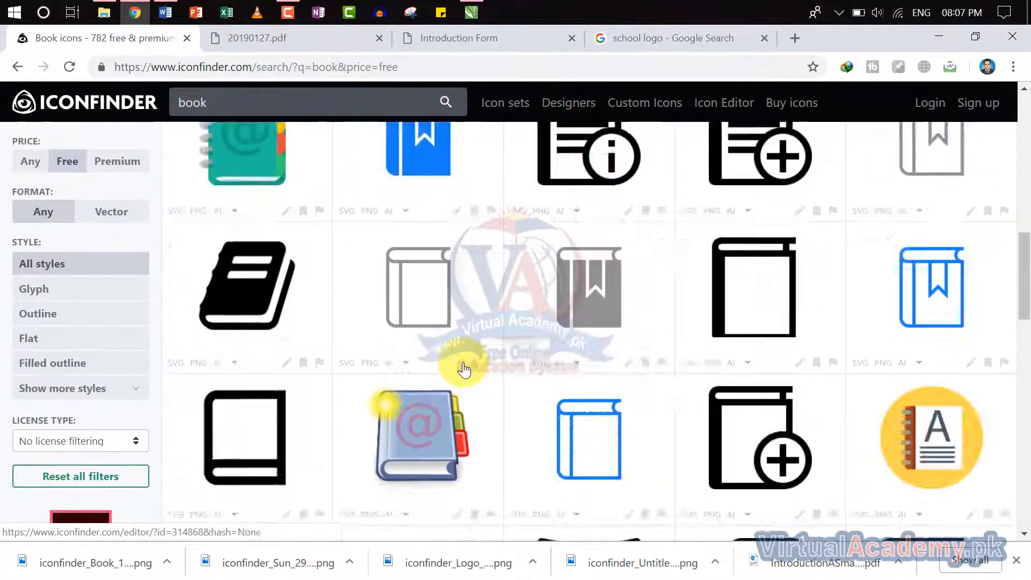
scroll(462, 366, "down", 6)
scroll(456, 364, "up", 3)
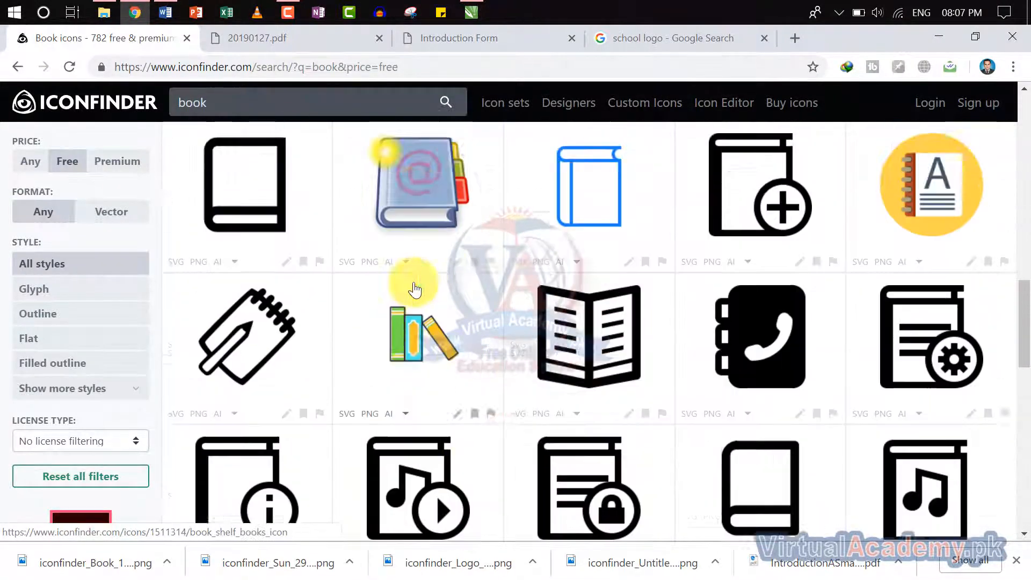
scroll(415, 290, "up", 2)
left_click(422, 295)
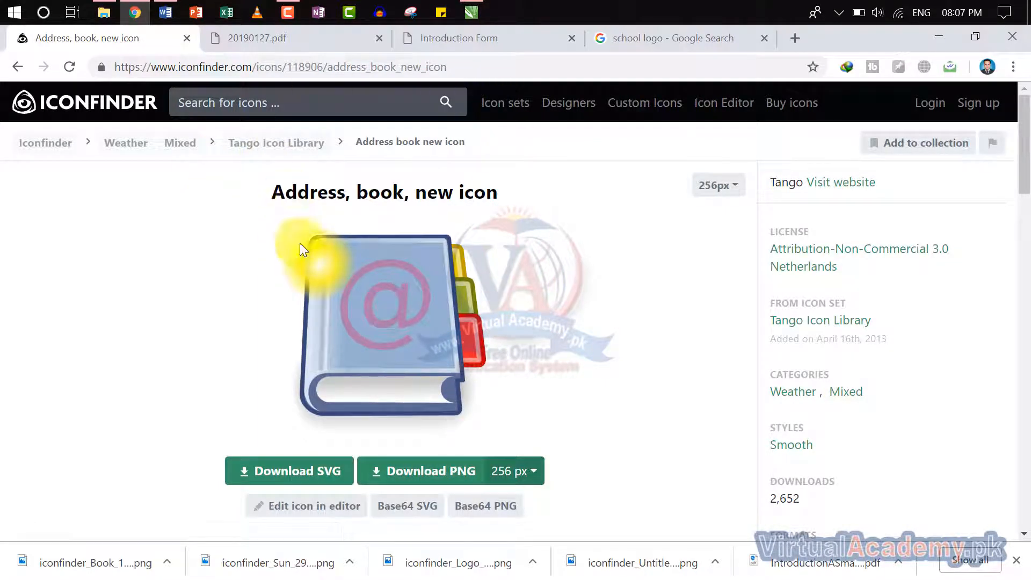
Step: Close the 20190127.pdf and Iconfinder pages in Chrome and return to CorelDRAW
left_click(378, 40)
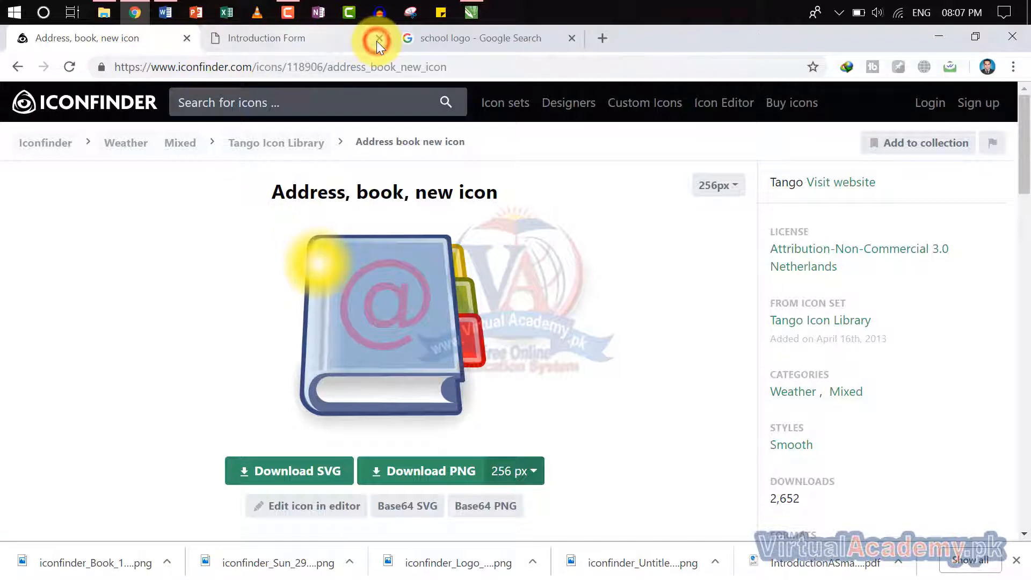
left_click(186, 38)
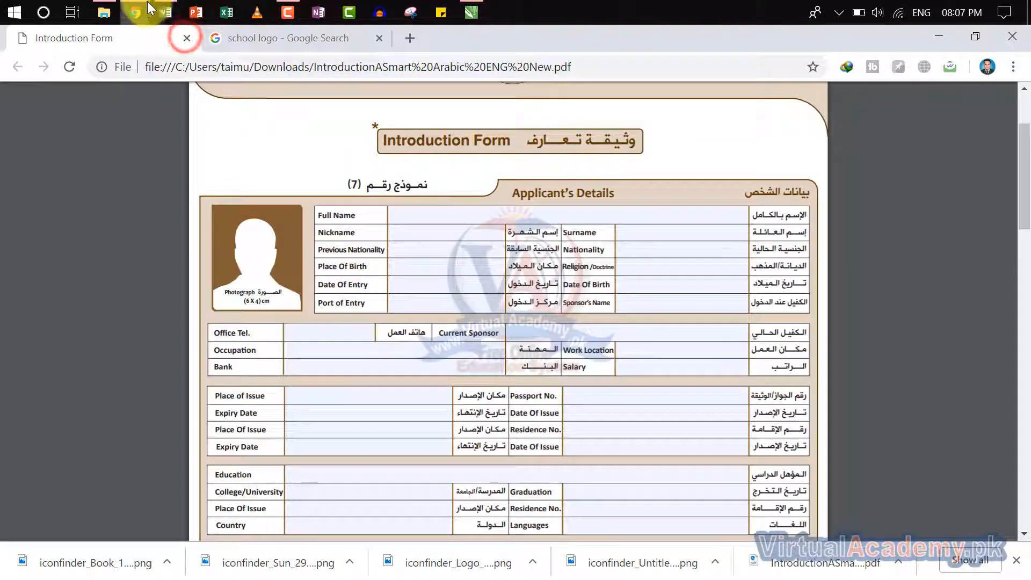
left_click(469, 11)
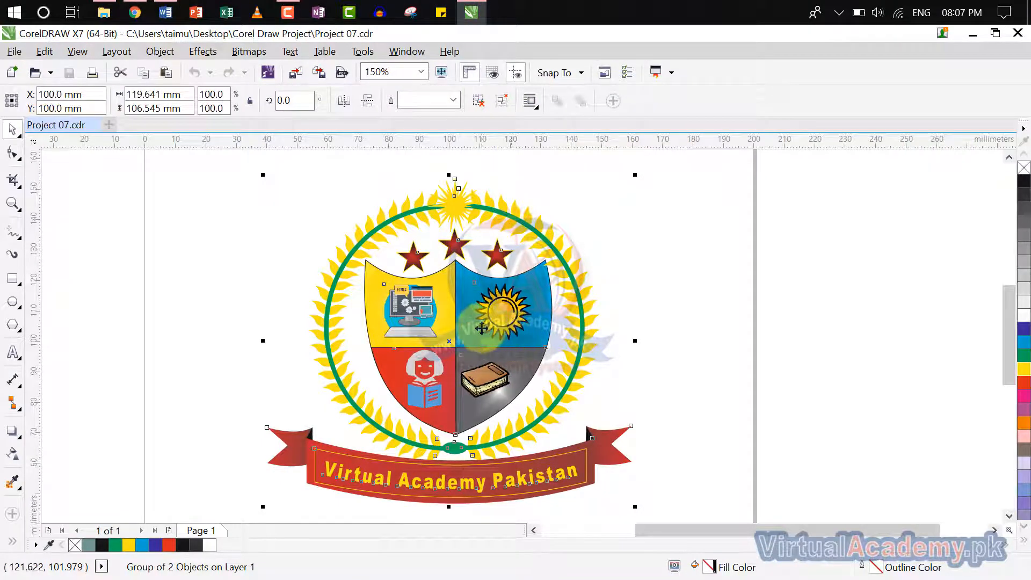
Step: Move the finished logo off the page to the empty area on its right side and deselect it
scroll(481, 328, "down", 1)
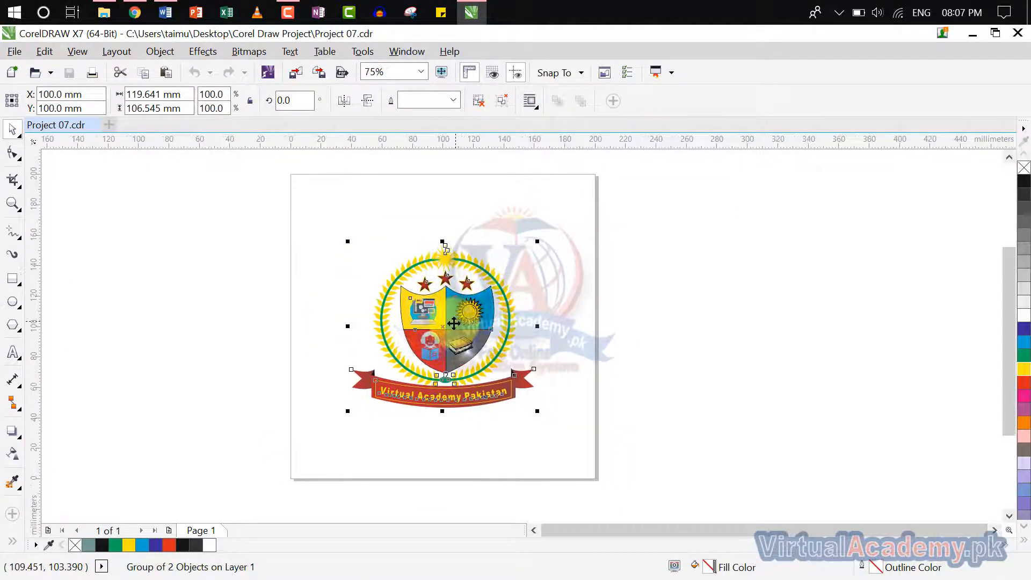
left_click_drag(442, 328, 727, 307)
left_click(796, 288)
left_click(690, 318)
left_click(811, 288)
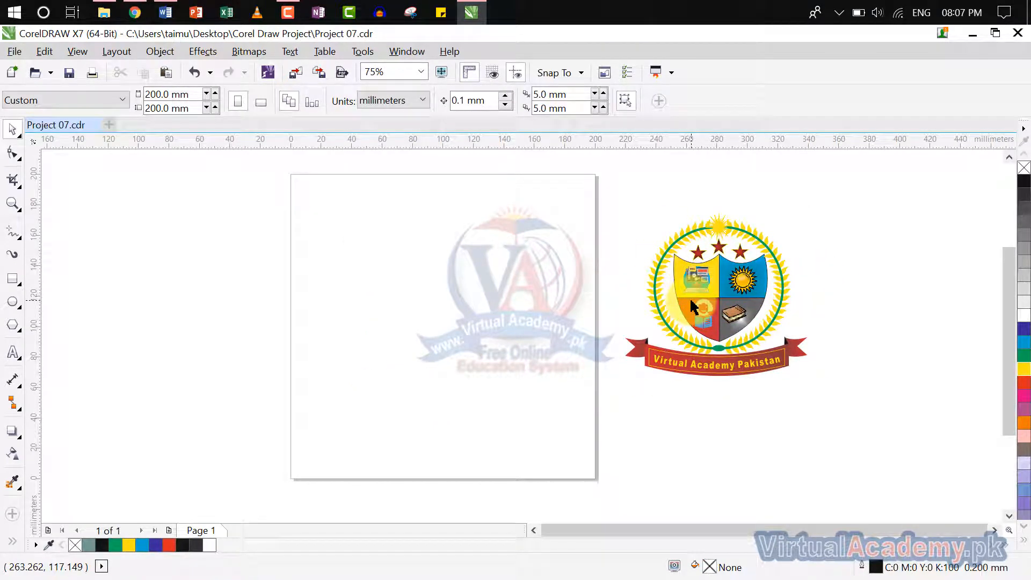
Step: Draw a square of about 112 mm with the Rectangle tool on the empty page
left_click(17, 279)
left_click_drag(339, 235, 485, 341)
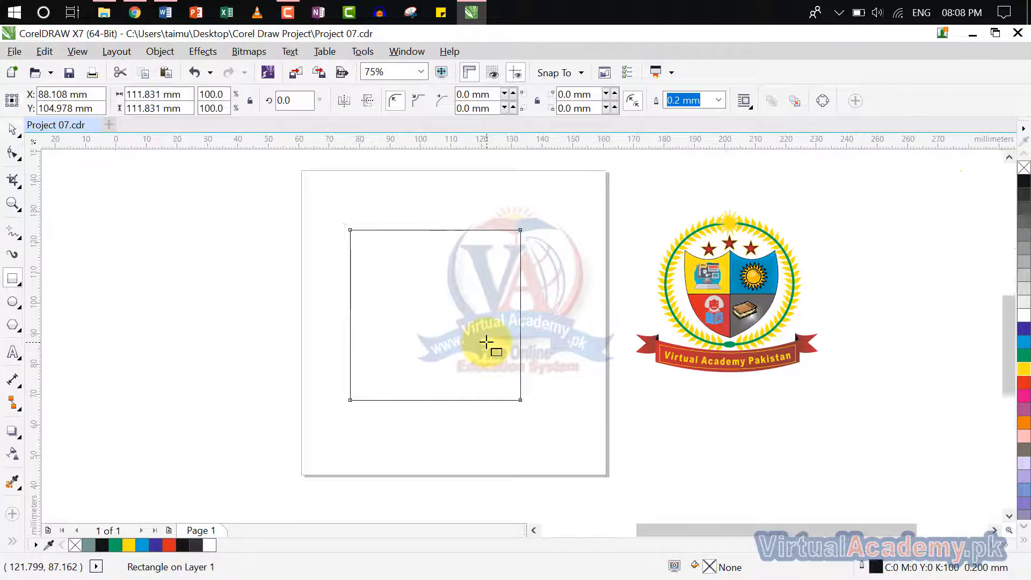
scroll(487, 342, "up", 2)
scroll(488, 341, "down", 2)
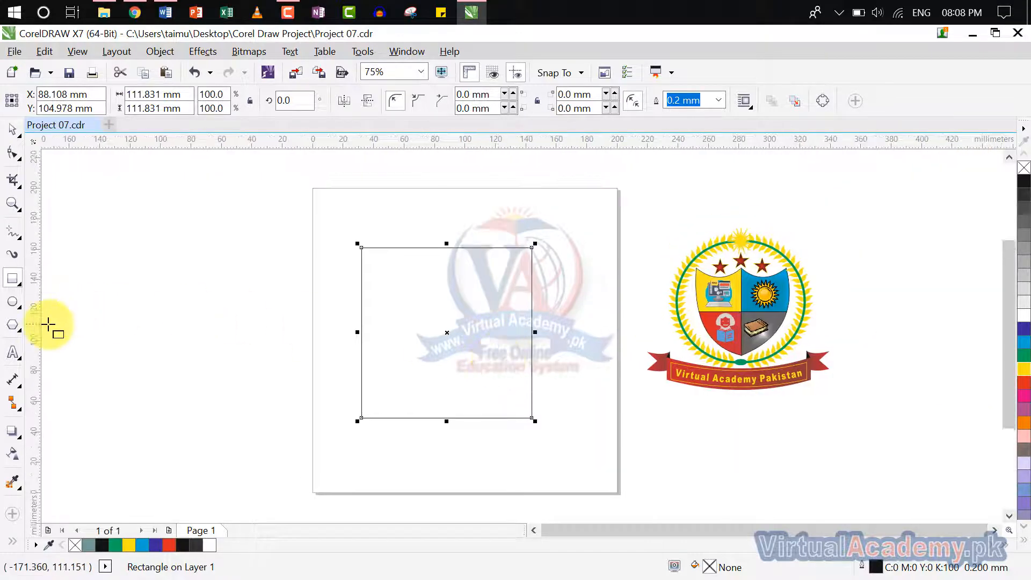
Step: Place a vertical guideline through the square's centre and a horizontal guideline across its upper part at about Y 142 mm
left_click_drag(36, 326, 446, 337)
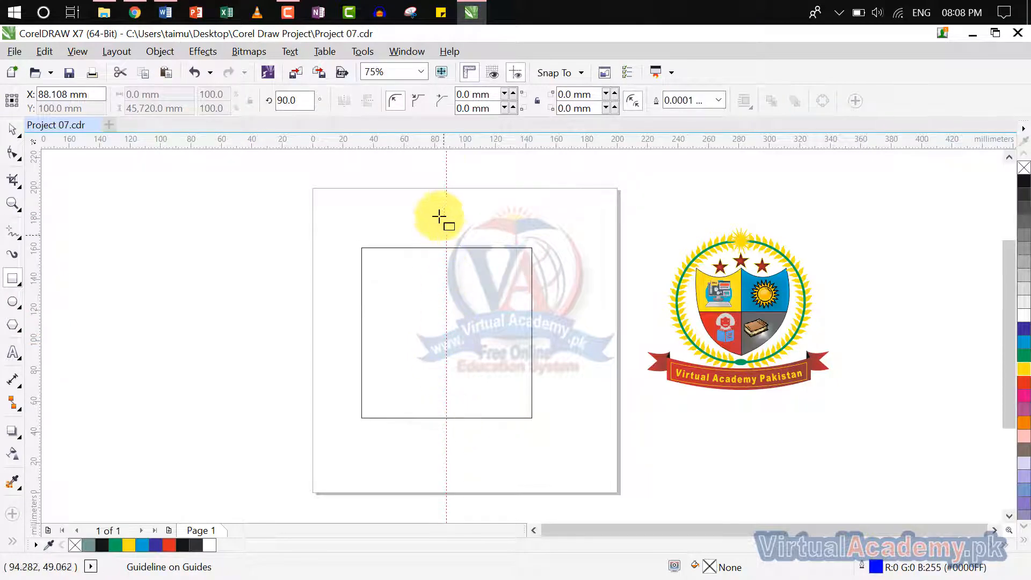
left_click_drag(441, 140, 446, 277)
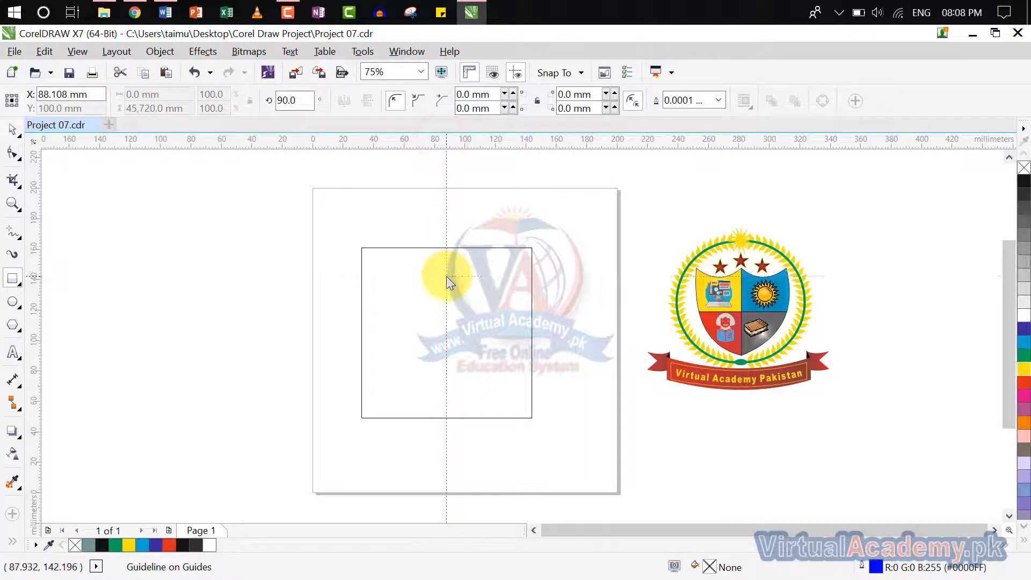
left_click(13, 130)
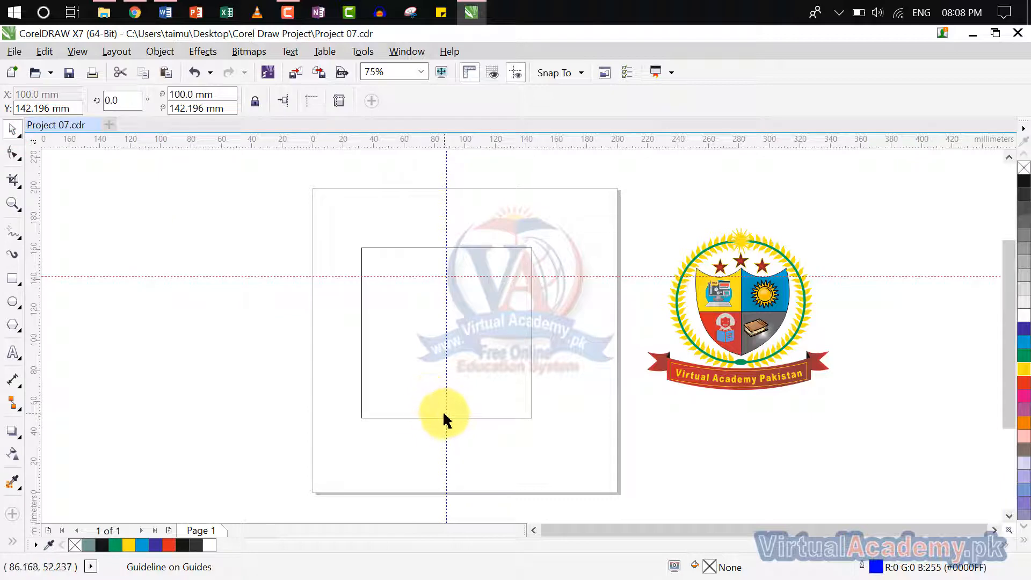
Step: Select the square with the Shape tool and convert it to curves
left_click(18, 157)
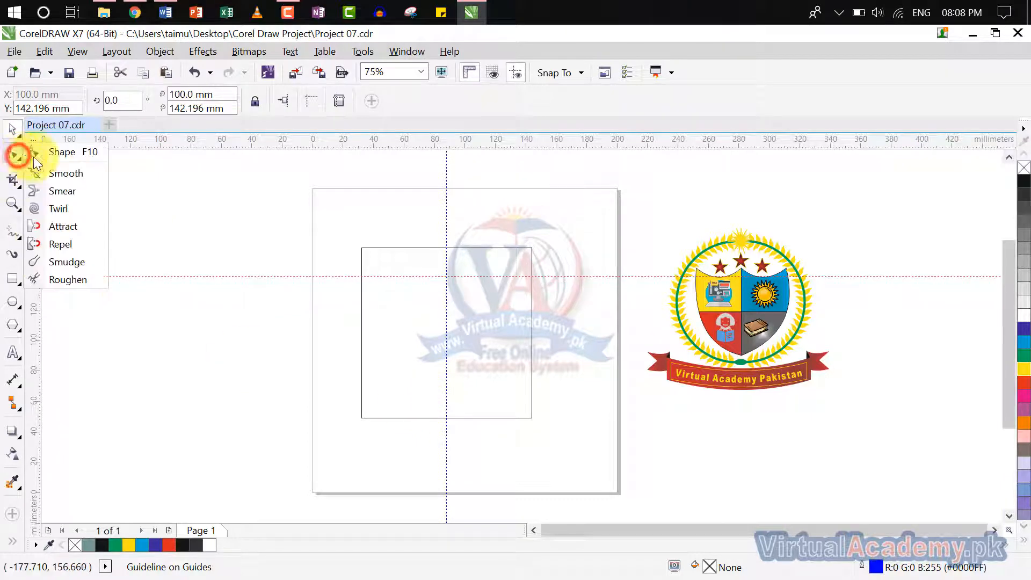
left_click(70, 156)
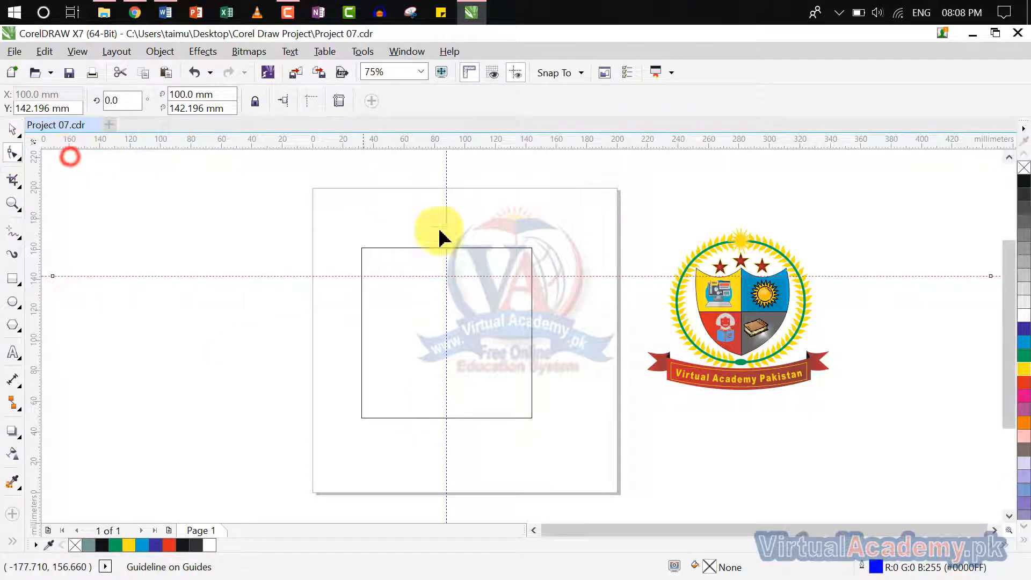
left_click(445, 418)
right_click(446, 423)
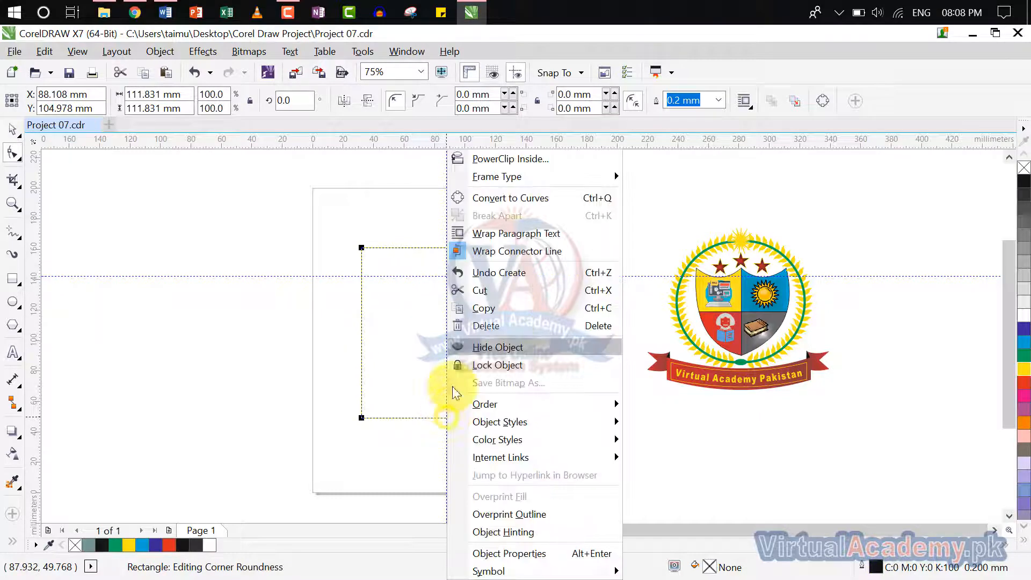
left_click(495, 199)
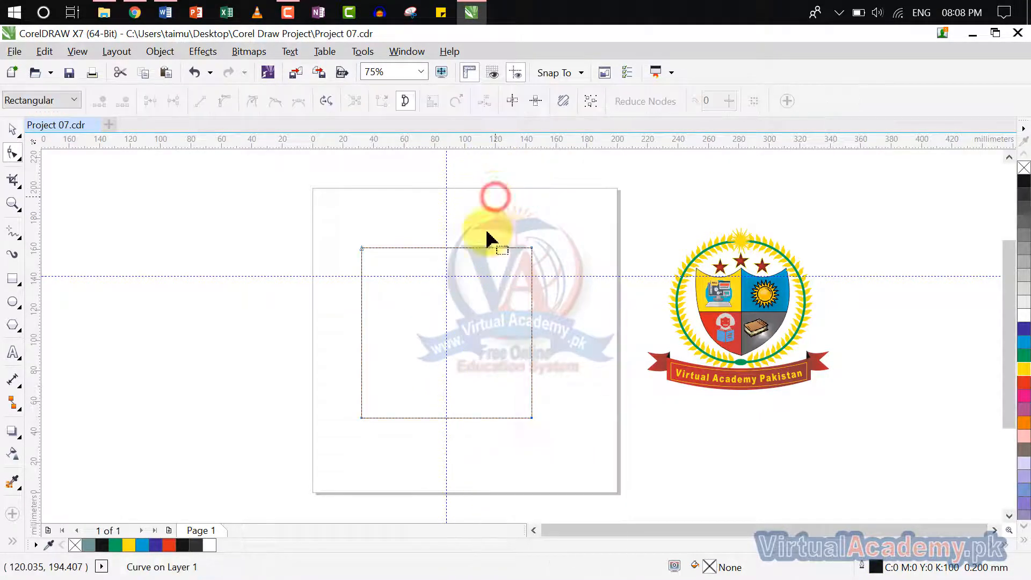
Step: Add a node at the middle of the square's bottom edge and delete both bottom corner nodes to form an inverted triangle
double_click(446, 417)
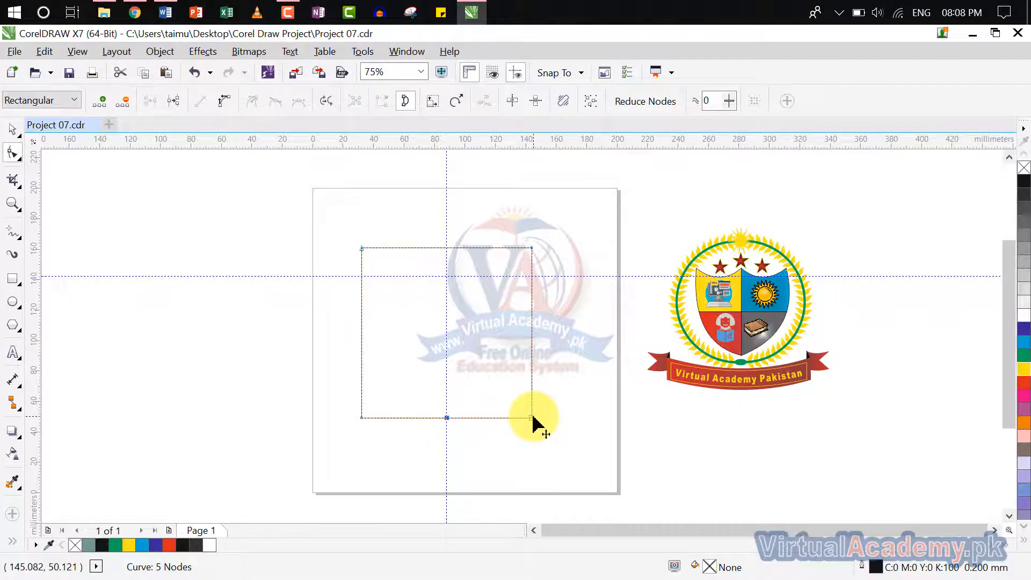
double_click(533, 418)
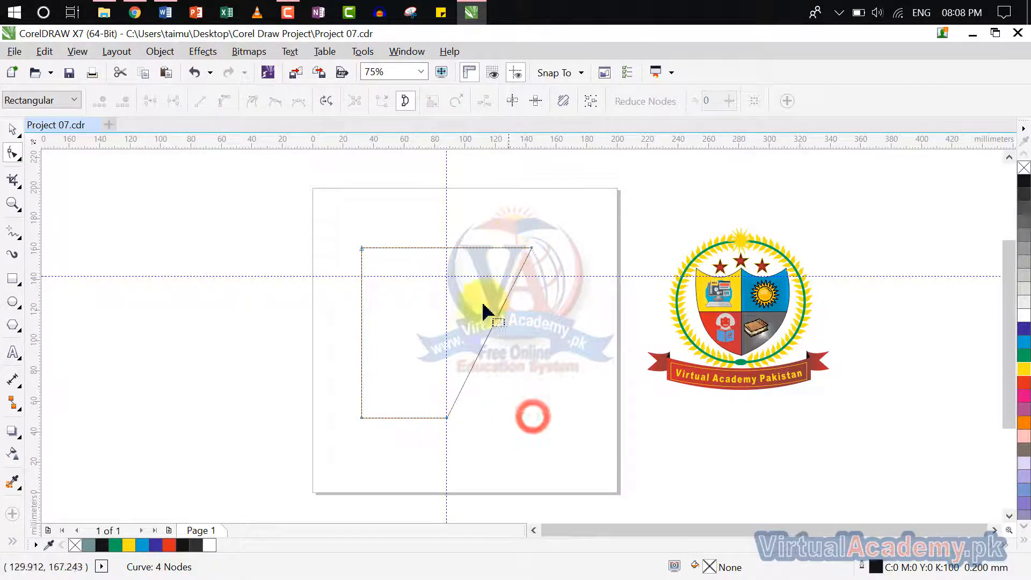
double_click(362, 417)
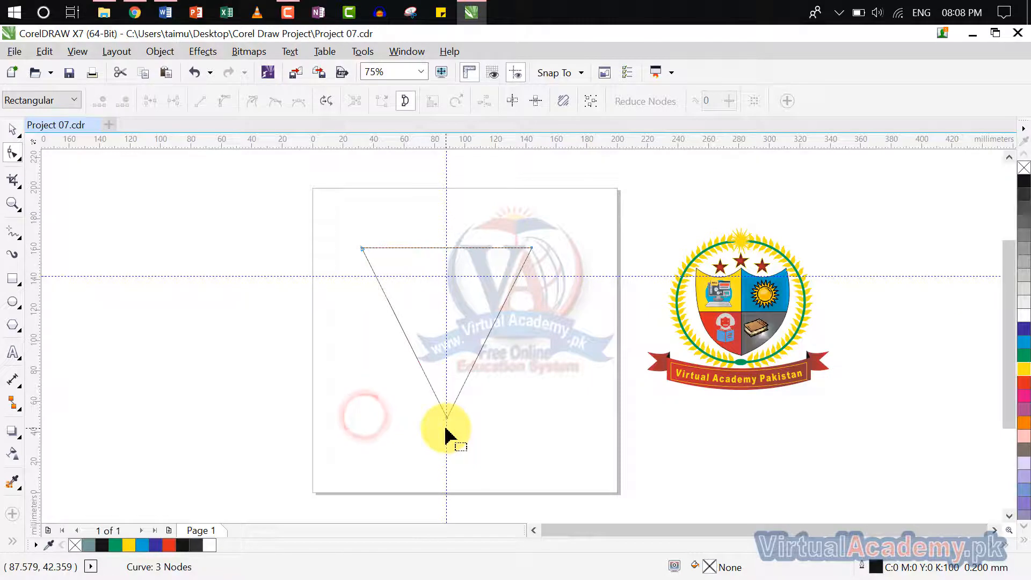
Step: Add a node to the middle of the triangle's top edge where it crosses the vertical guideline
scroll(456, 349, "up", 2)
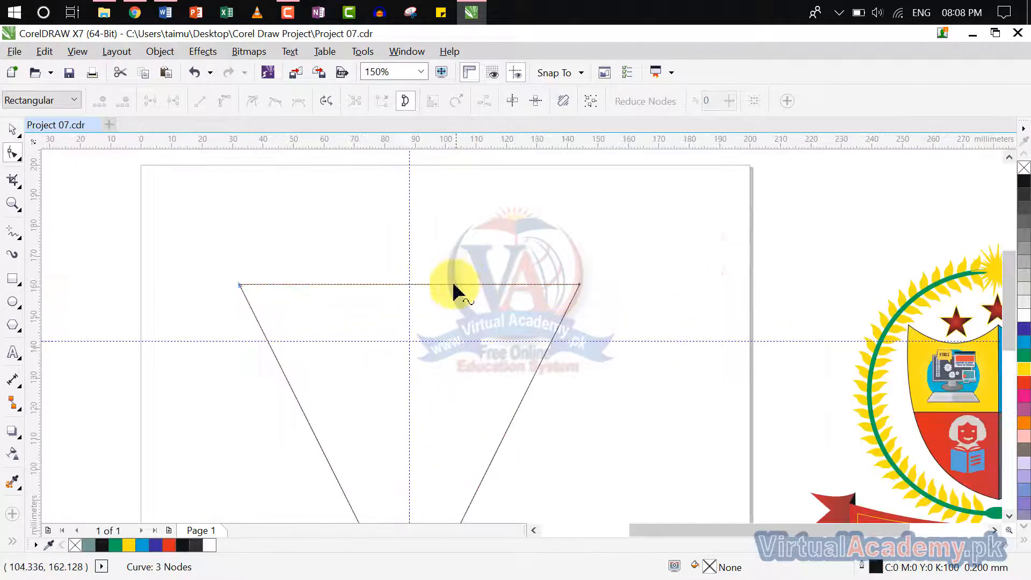
right_click(454, 285)
left_click(408, 285)
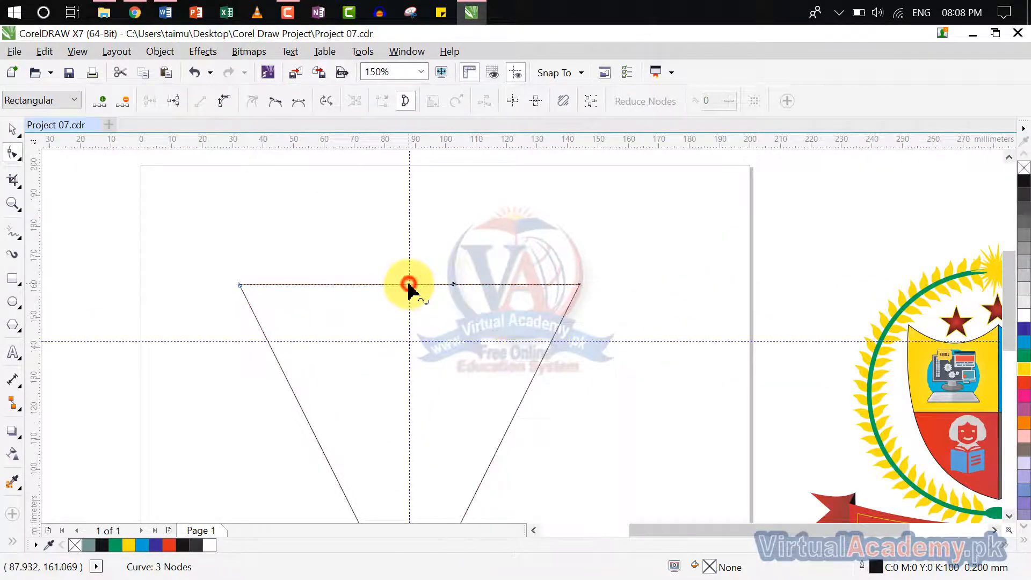
double_click(409, 285)
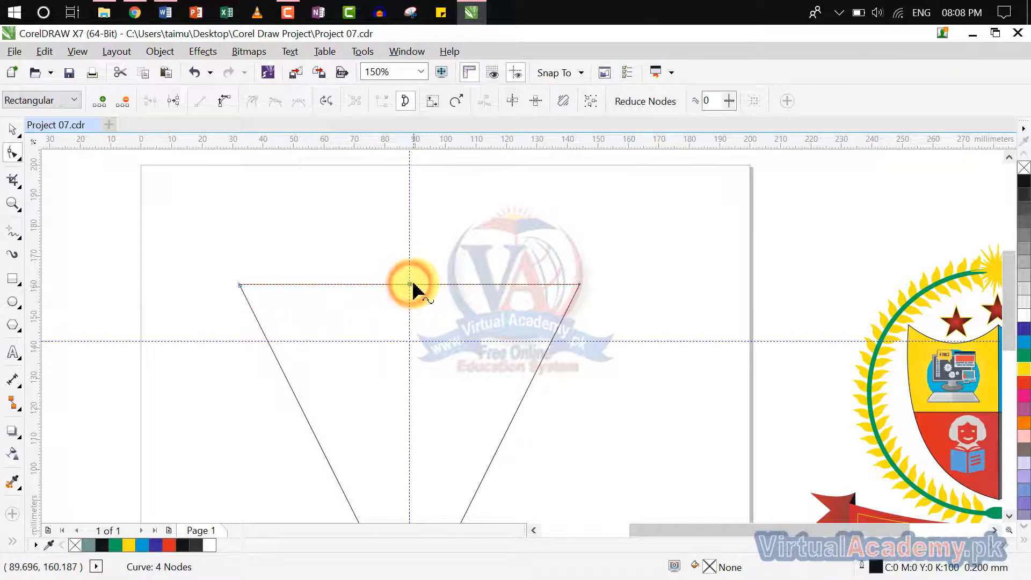
Step: Convert the right half of the top edge to a curve and bend its middle downward into a shallow arc
right_click(483, 286)
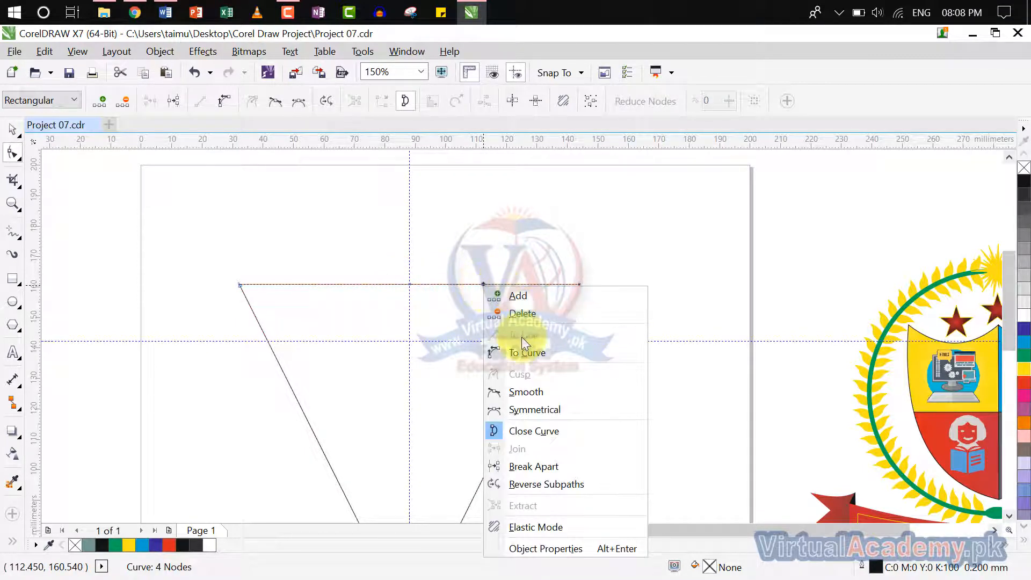
left_click(524, 353)
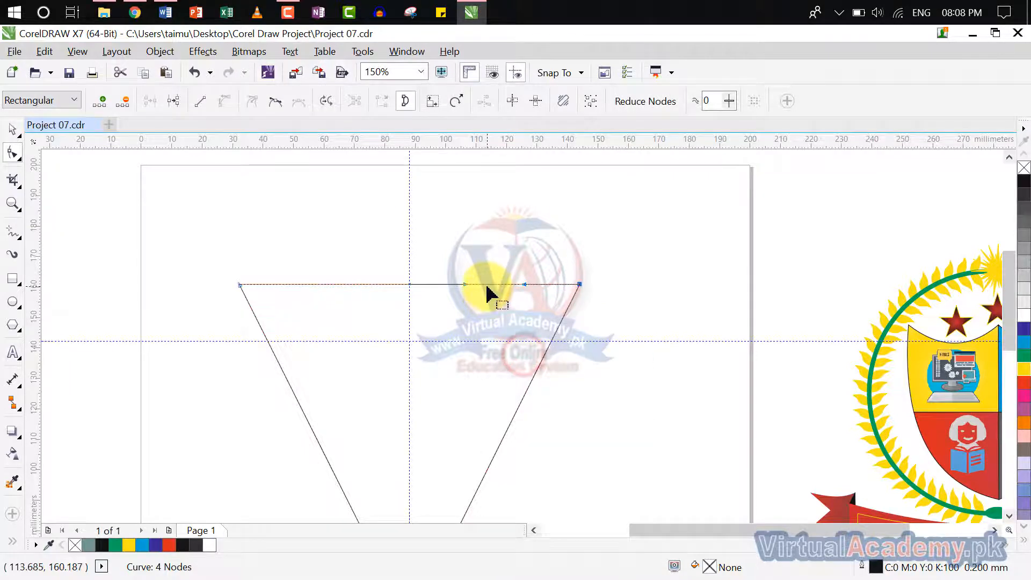
left_click_drag(487, 284, 494, 325)
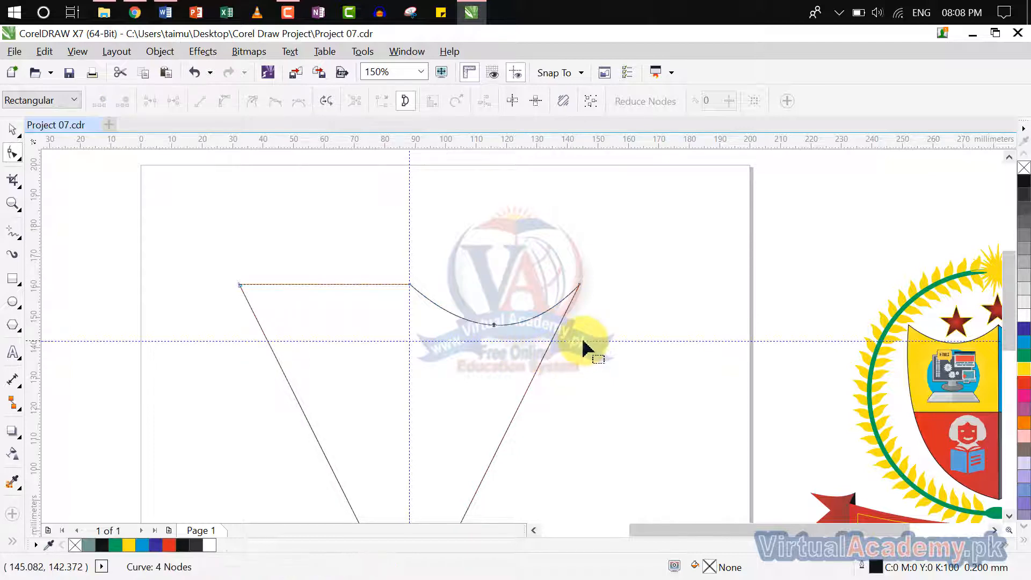
Step: Move the horizontal guideline to the lowest point of the new arc, at about Y 147.4 mm
left_click(16, 131)
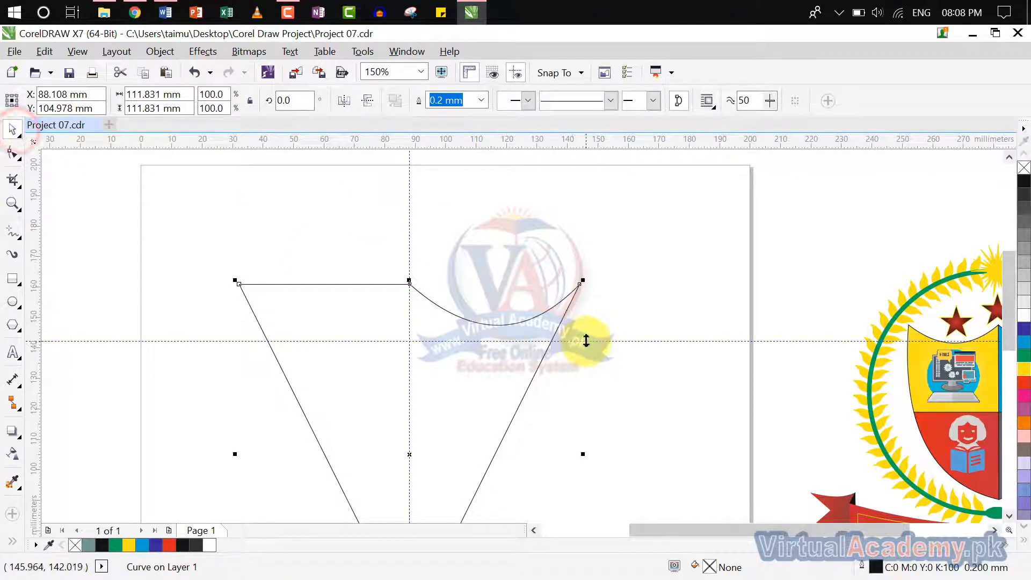
left_click_drag(587, 340, 585, 327)
scroll(519, 327, "up", 8)
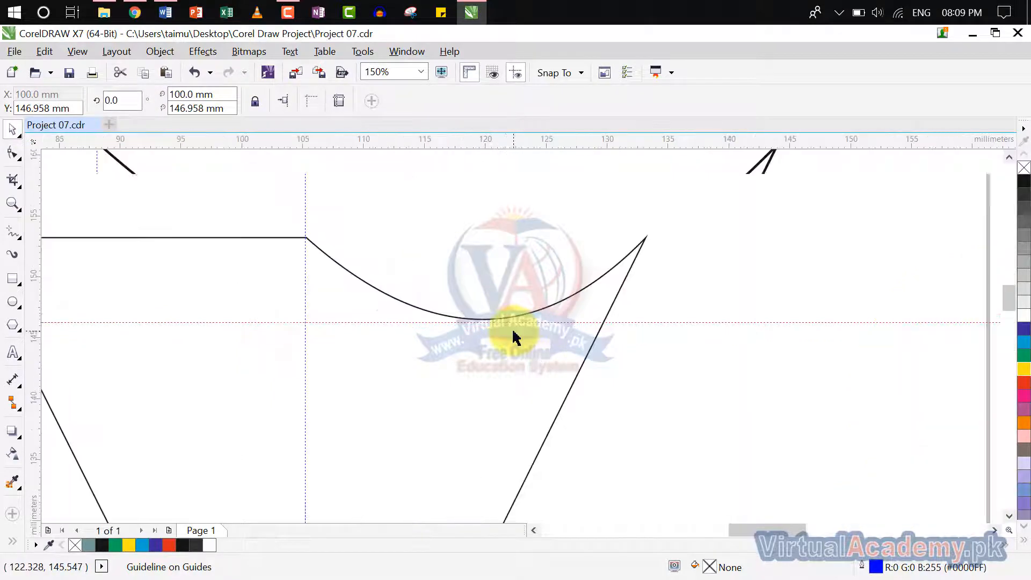
left_click_drag(491, 330, 491, 310)
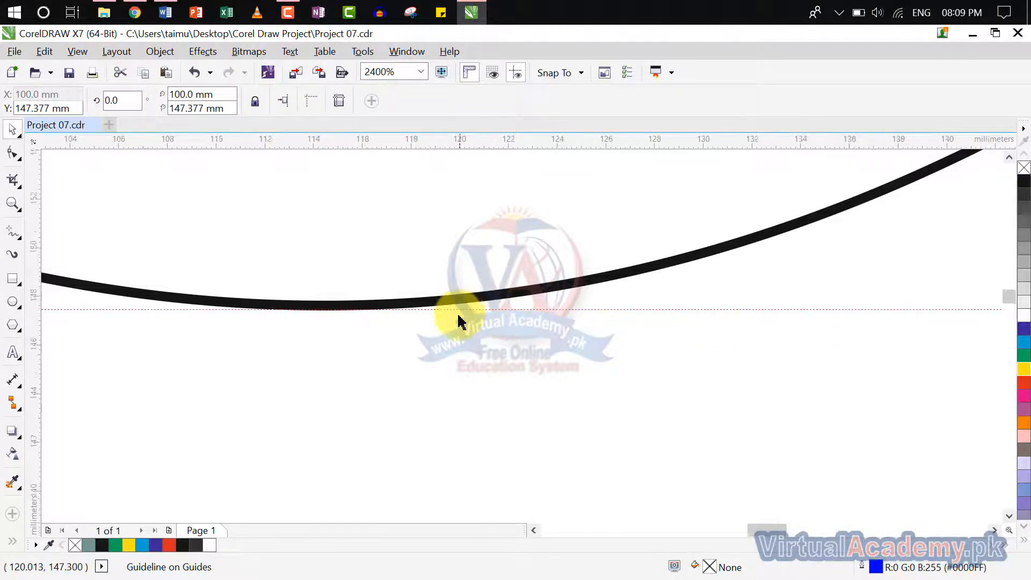
Step: Convert the left half of the top edge to a curve and bend it down to the horizontal guideline, matching the right arc
scroll(461, 320, "down", 9)
scroll(468, 305, "up", 2)
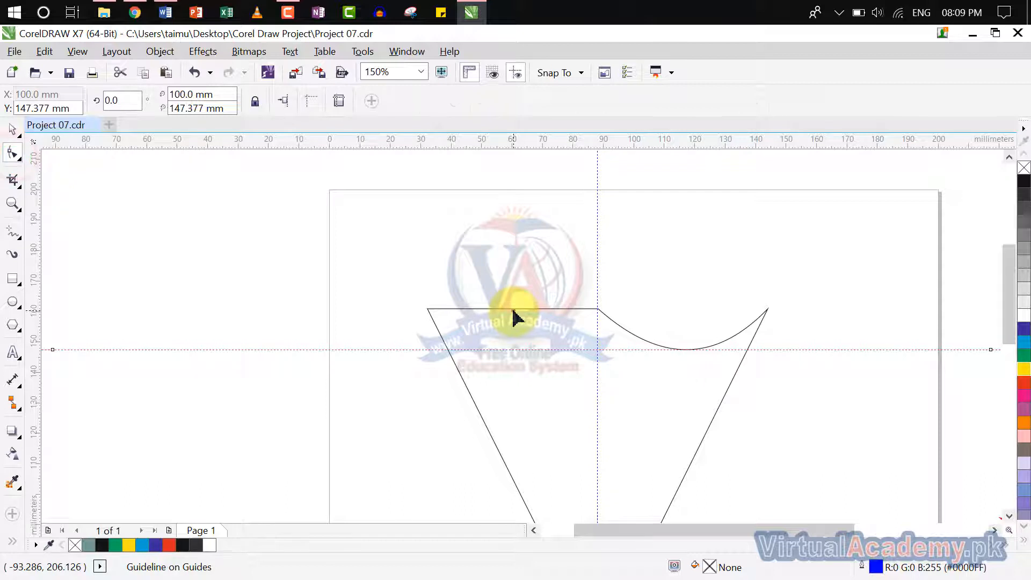
left_click(513, 311)
right_click(514, 317)
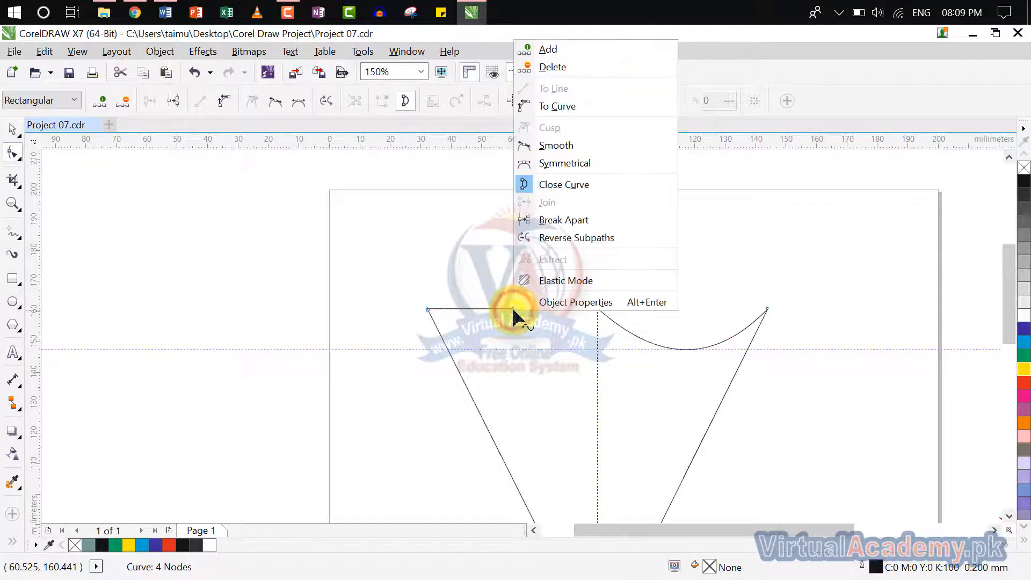
left_click(559, 109)
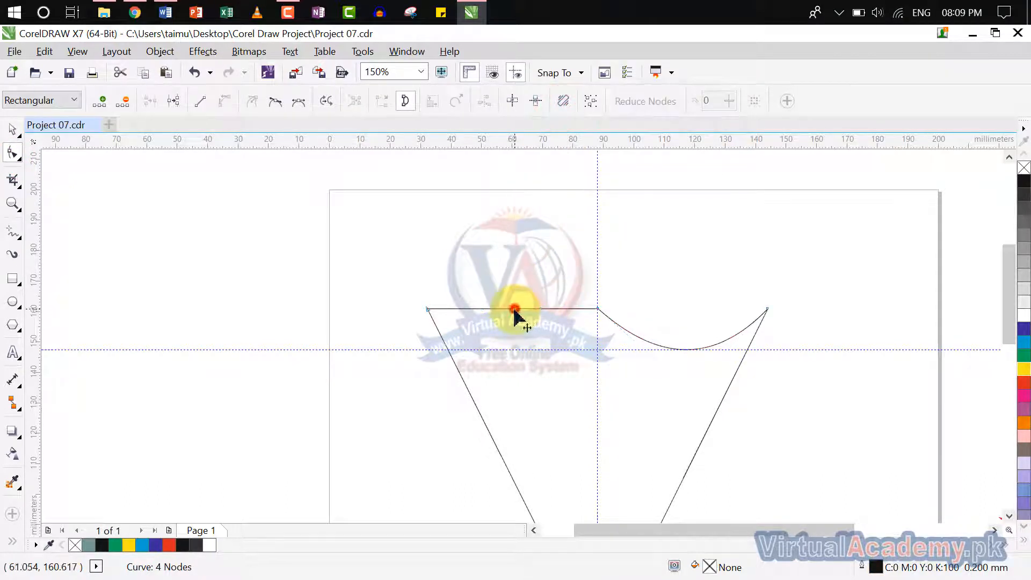
left_click_drag(514, 311, 515, 350)
scroll(514, 352, "up", 6)
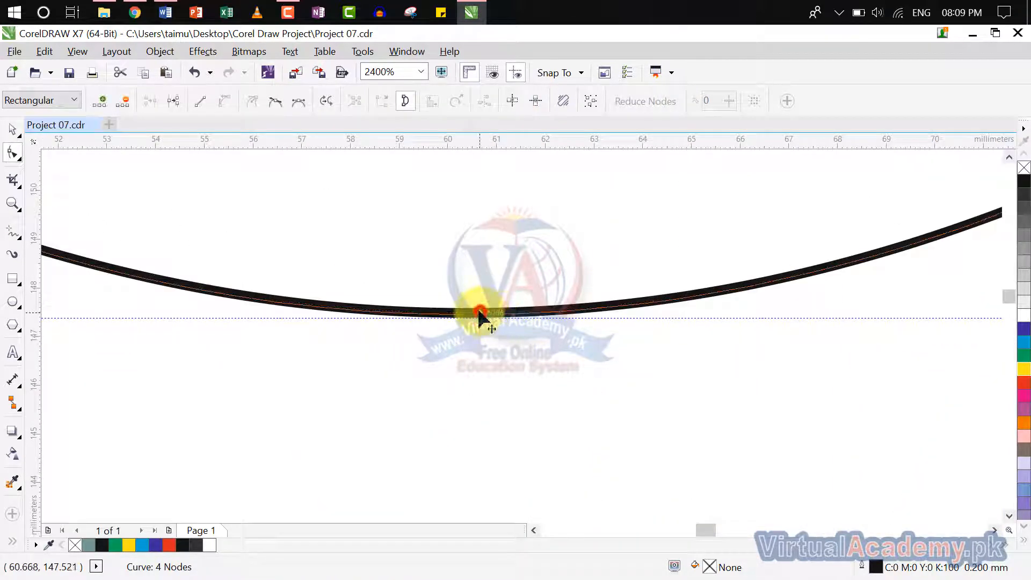
left_click_drag(481, 317, 496, 338)
scroll(496, 343, "down", 4)
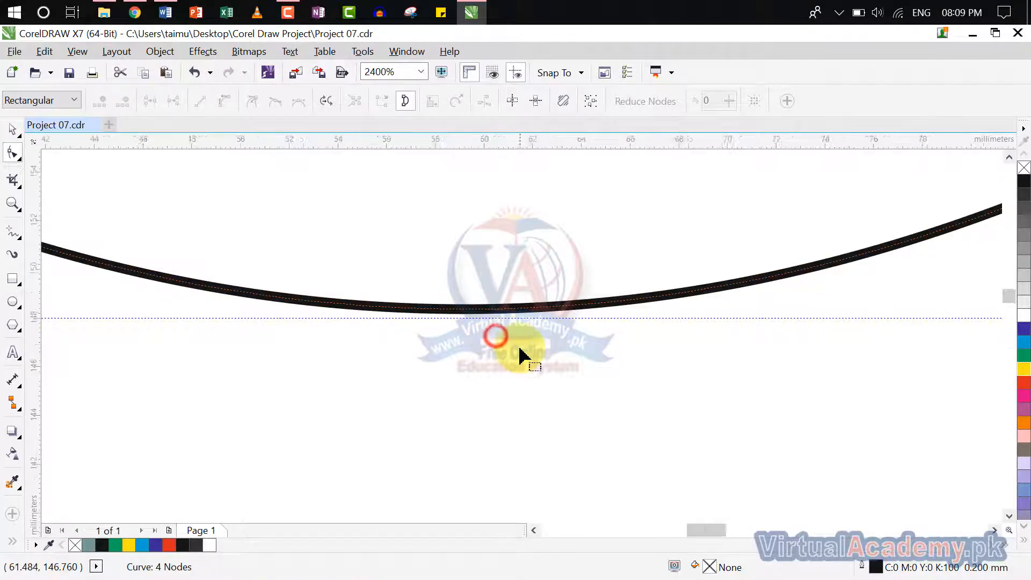
scroll(588, 352, "down", 3)
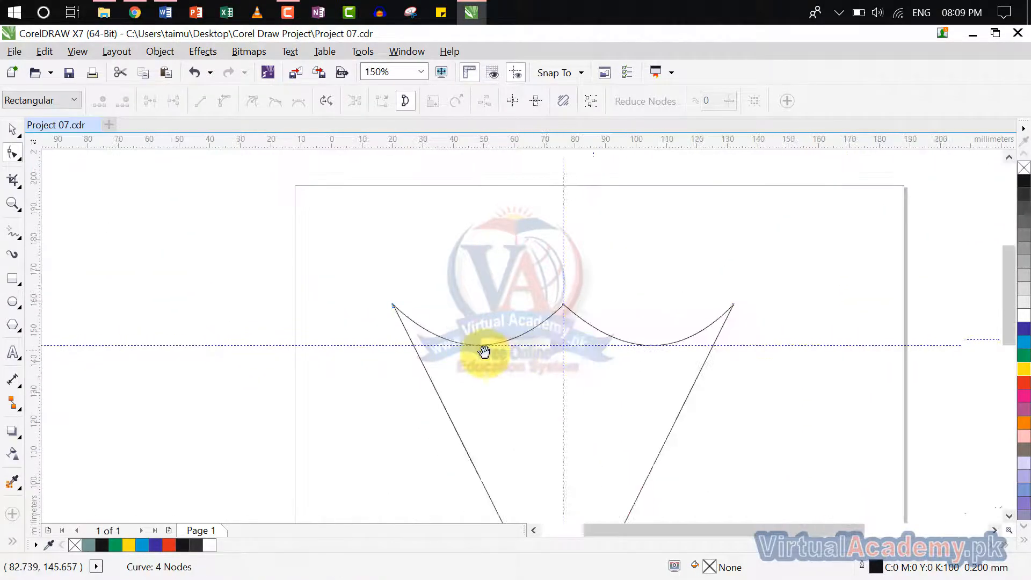
Step: Convert the triangle's right side to a curve and bulge it outward by about 29 mm
scroll(523, 333, "up", 1)
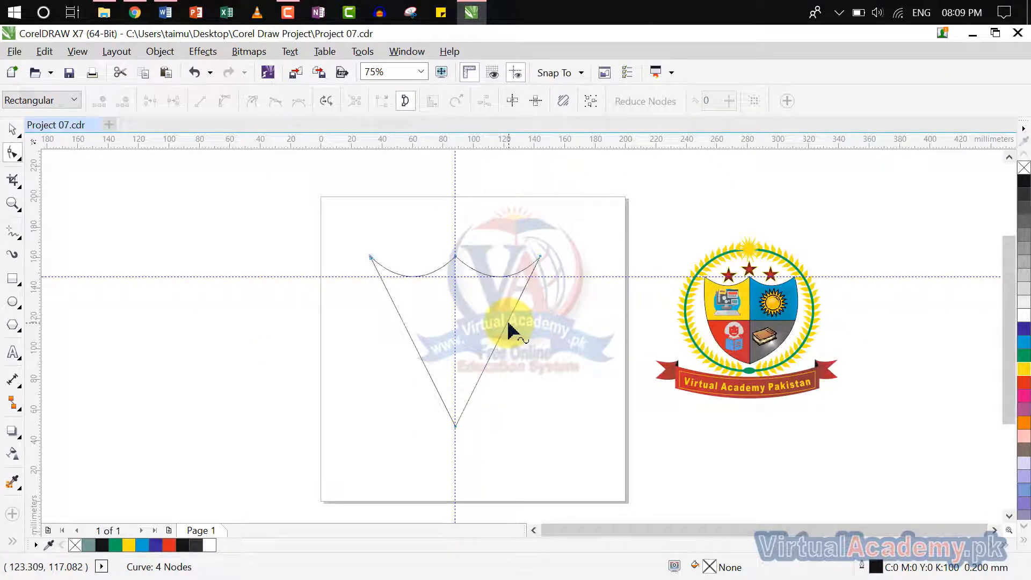
right_click(513, 330)
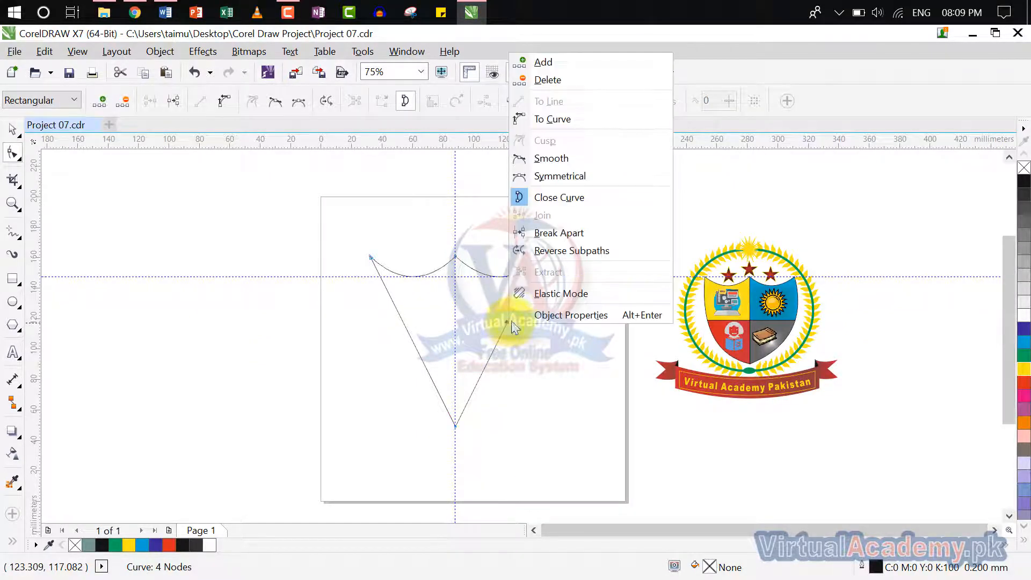
left_click(581, 120)
left_click_drag(495, 347, 540, 351)
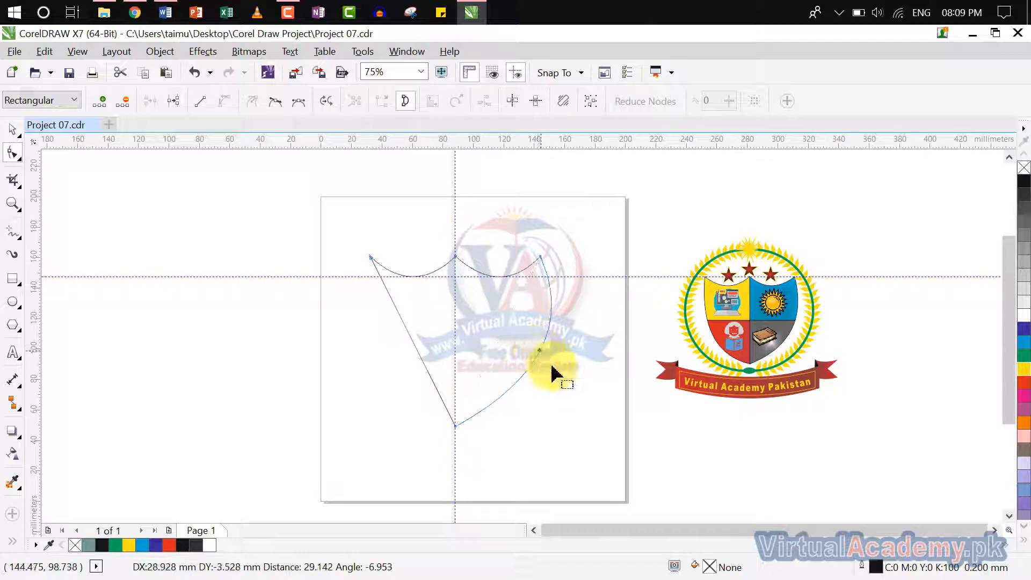
Step: Convert the triangle's left side to a curve, bulge it outward by about 28 mm to mirror the right side, and deselect the shield
right_click(408, 334)
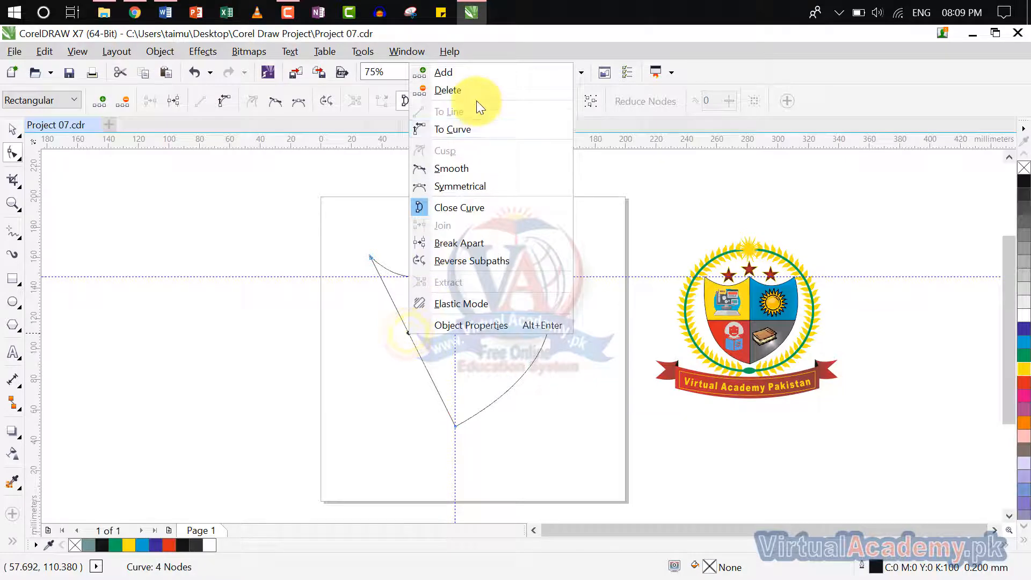
left_click(470, 128)
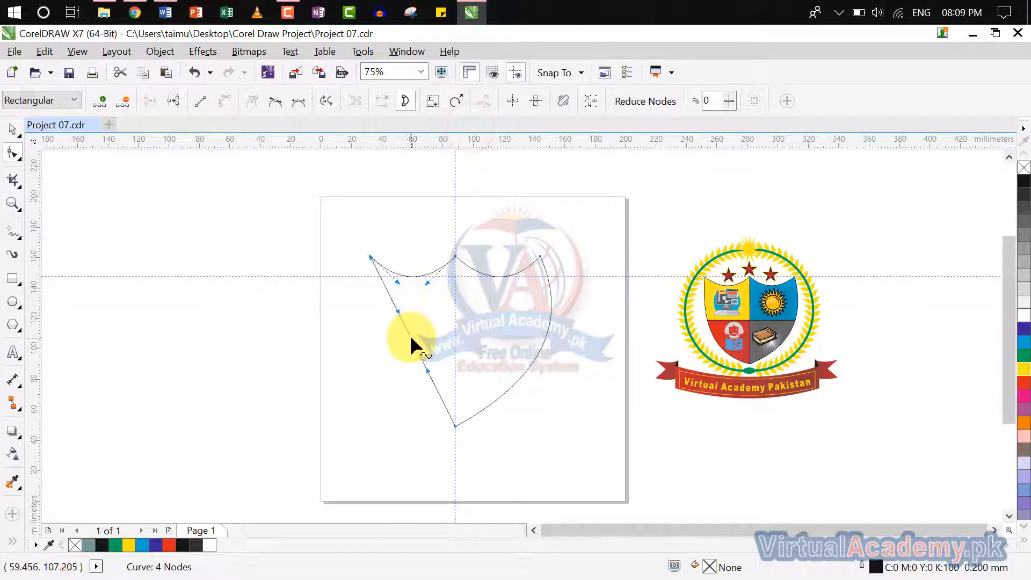
left_click_drag(411, 338, 376, 361)
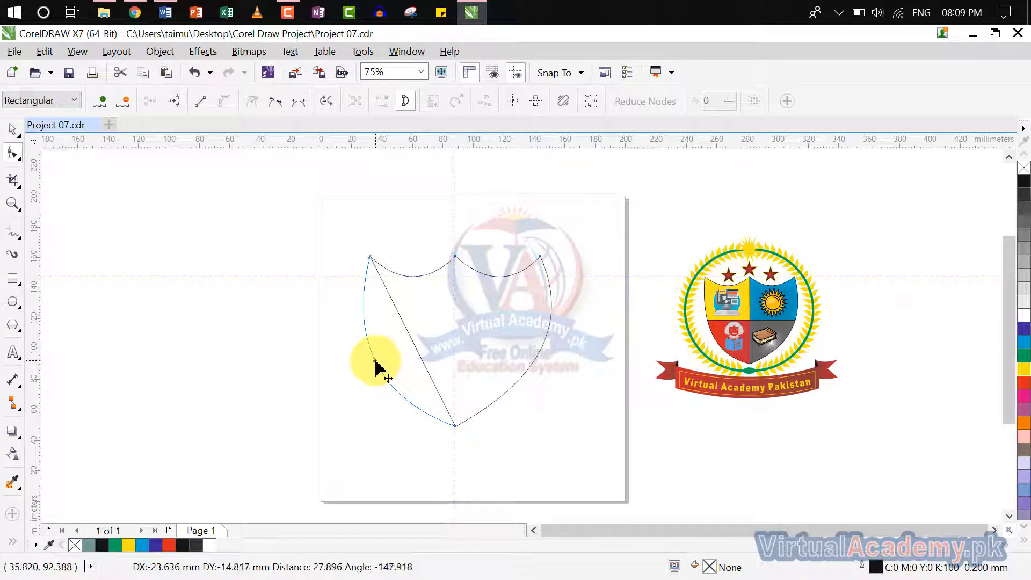
left_click_drag(376, 361, 375, 361)
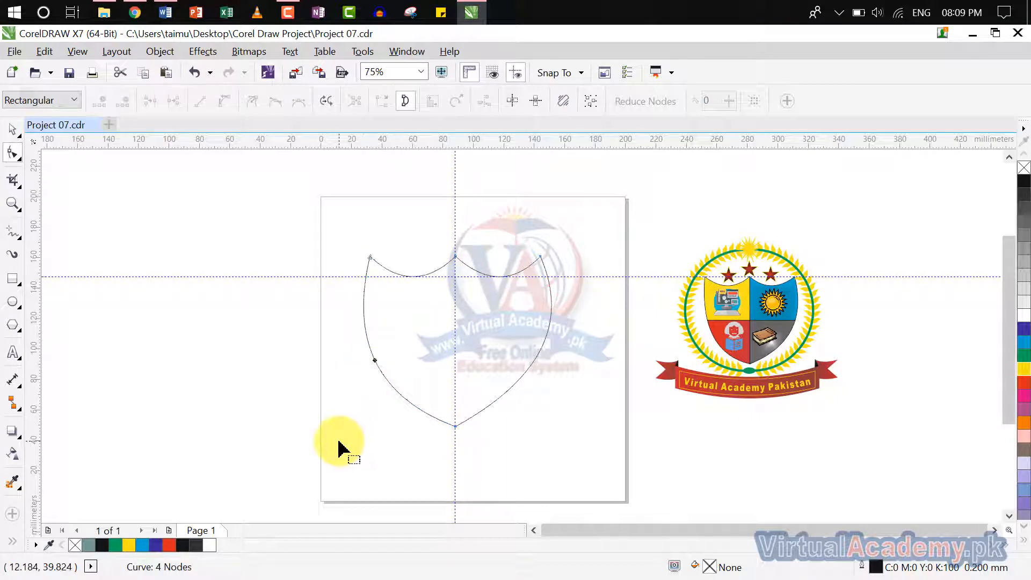
left_click(12, 129)
left_click(142, 191)
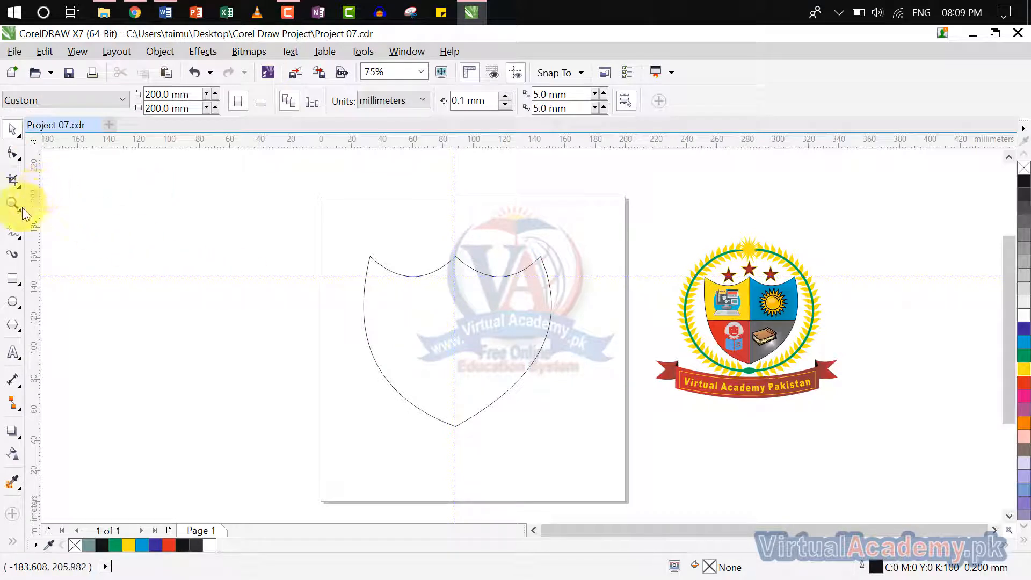
Step: Draw a vertical Freehand line about 112 mm long from the shield's top centre node to its bottom tip
left_click(13, 236)
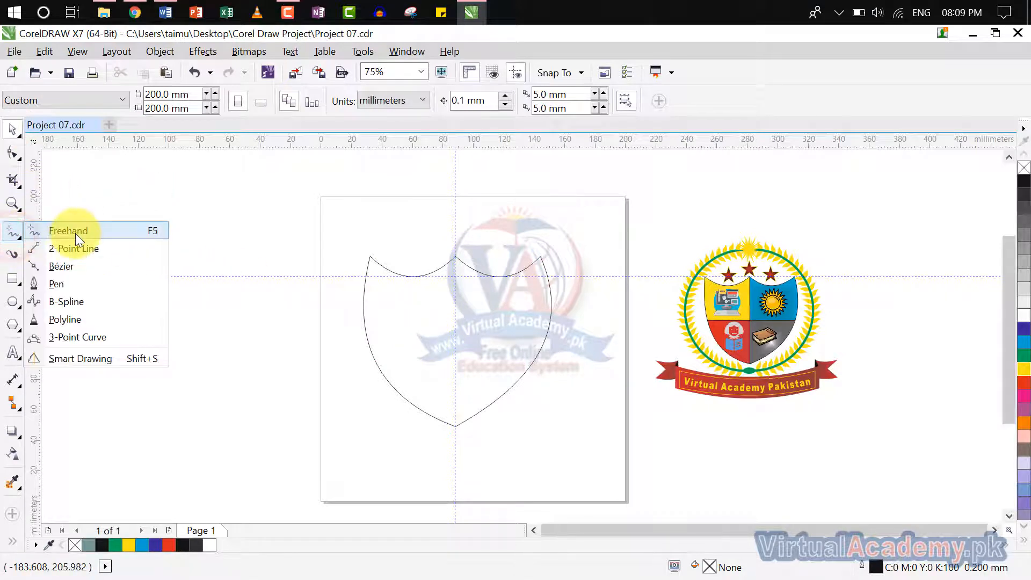
left_click(76, 233)
scroll(368, 229, "up", 4)
scroll(369, 230, "down", 2)
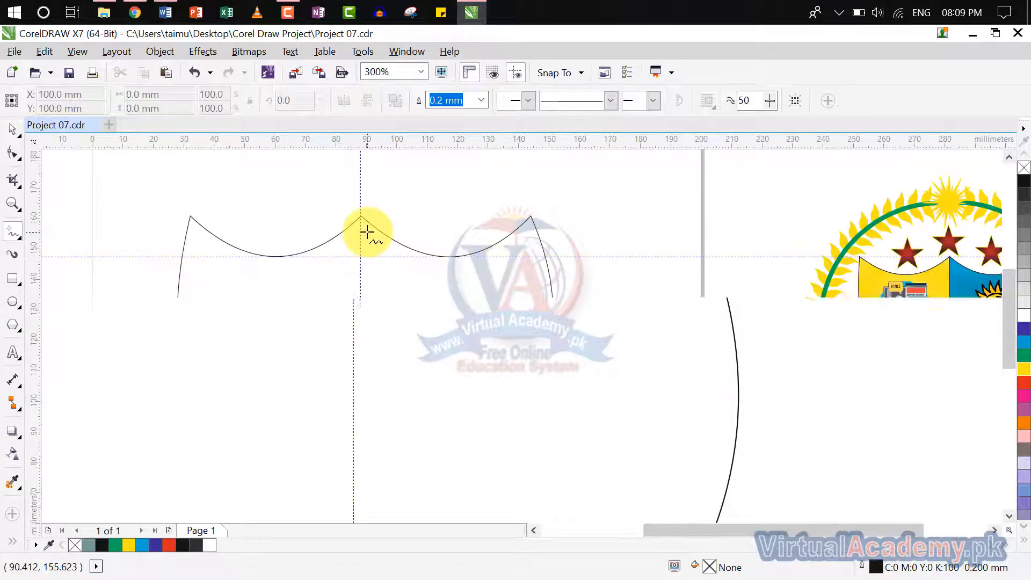
left_click_drag(383, 254, 475, 213)
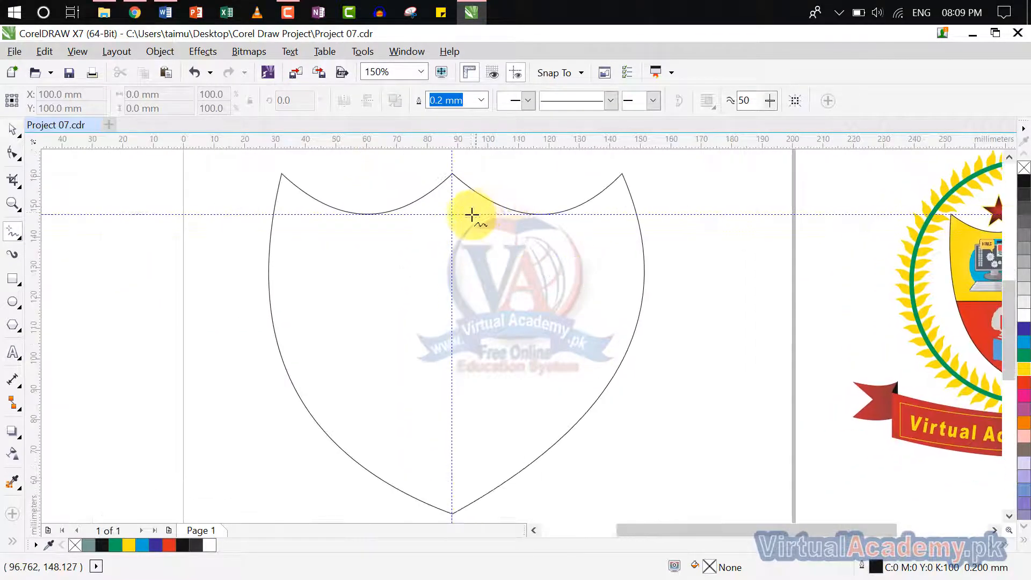
left_click_drag(452, 175, 452, 515)
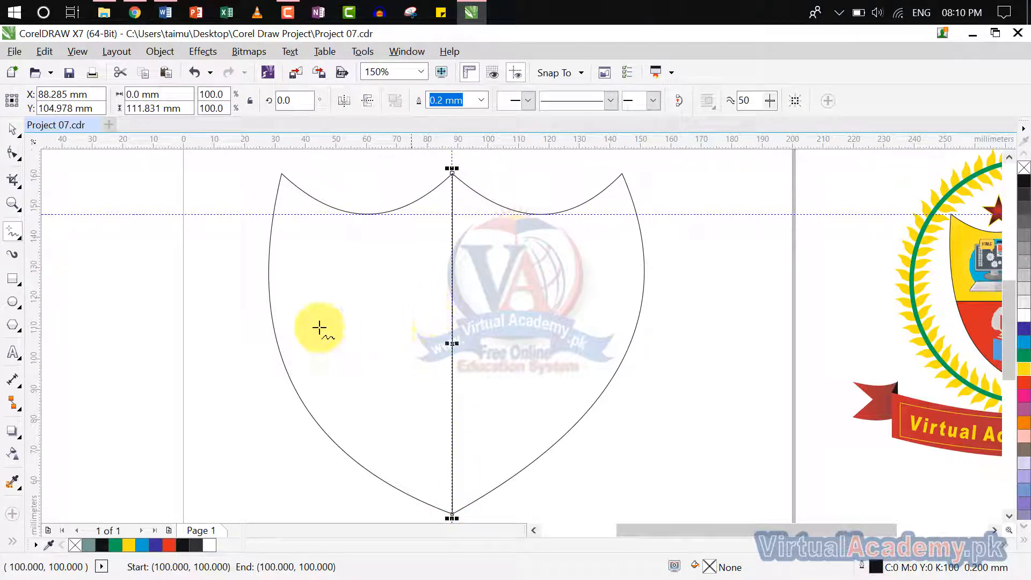
Step: Move the horizontal guideline to the midpoint of the vertical line, at about Y 105 mm
left_click(23, 133)
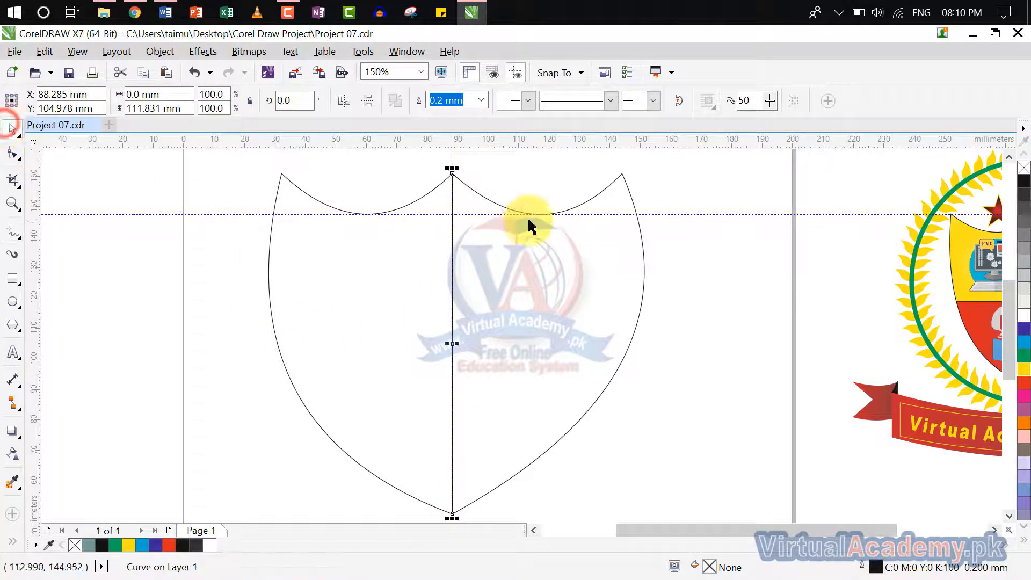
left_click(479, 215)
left_click_drag(472, 215, 454, 343)
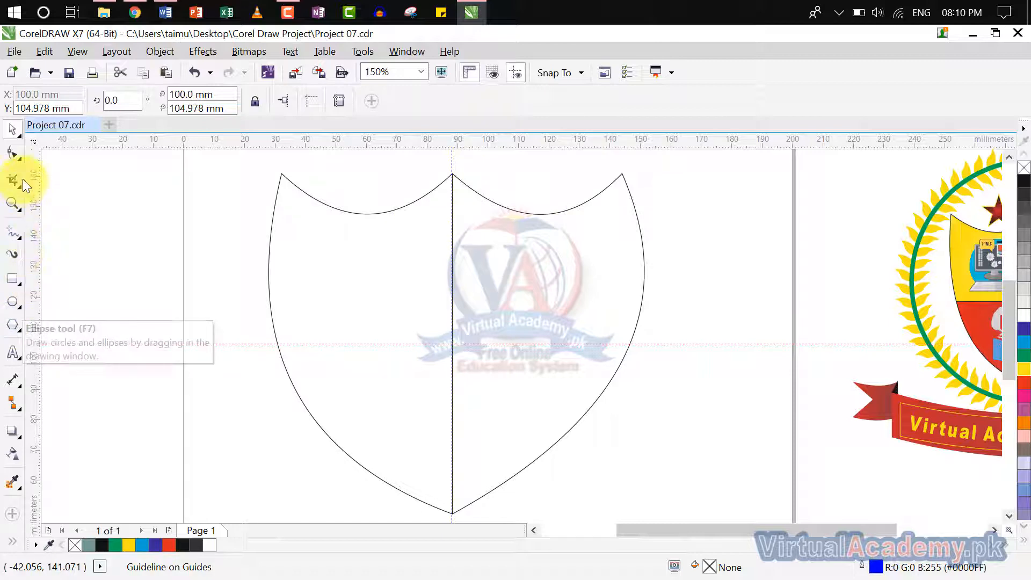
Step: Draw a horizontal Freehand line about 116 mm long along the guideline, from the shield's left edge to its right edge
left_click(11, 234)
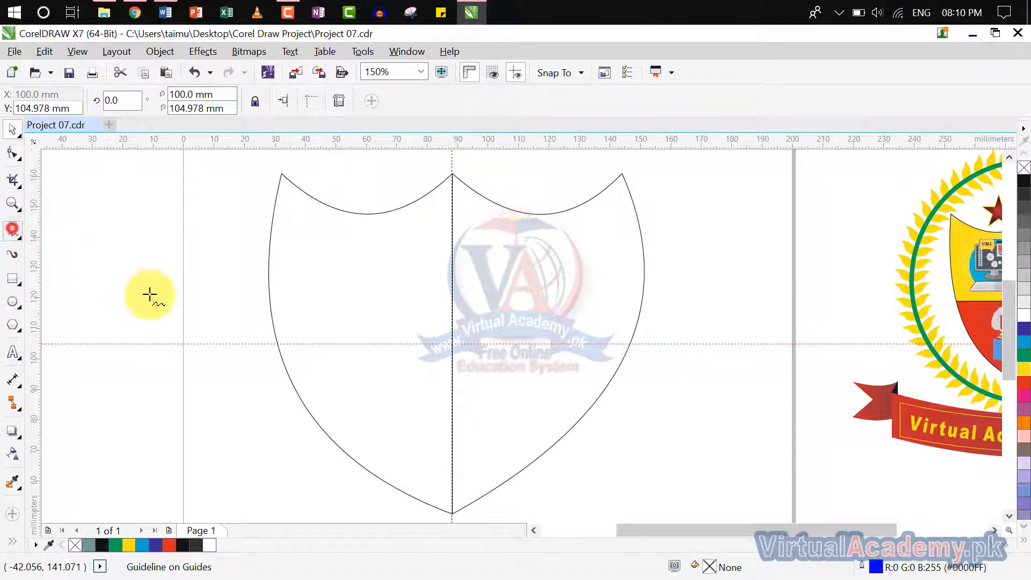
left_click(277, 344)
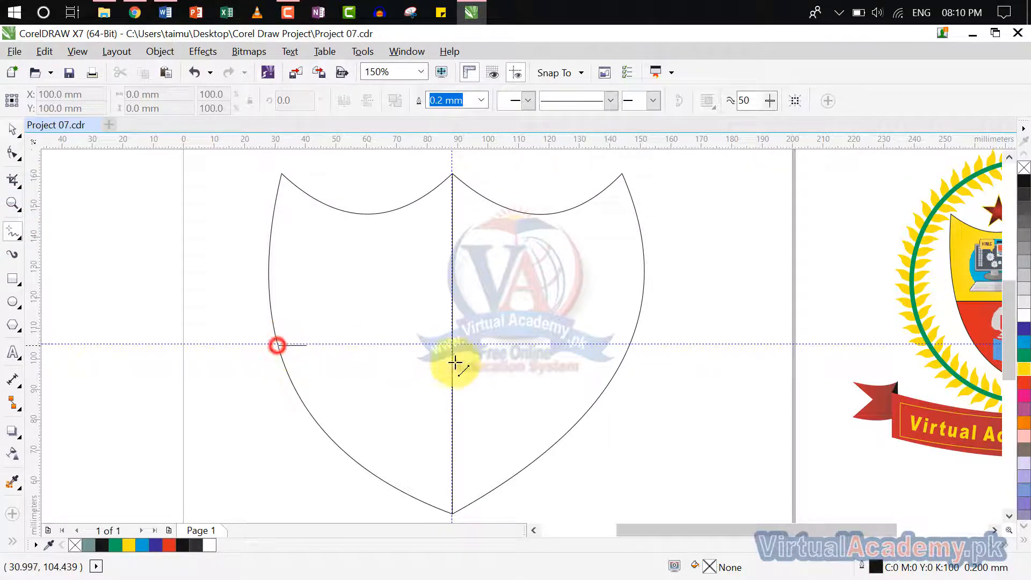
left_click(631, 344)
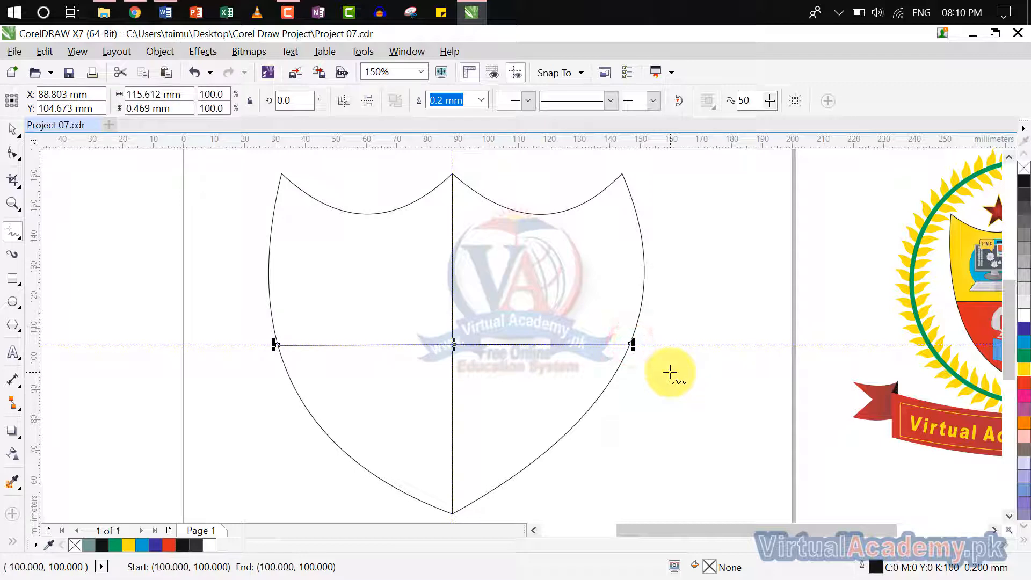
left_click(666, 409)
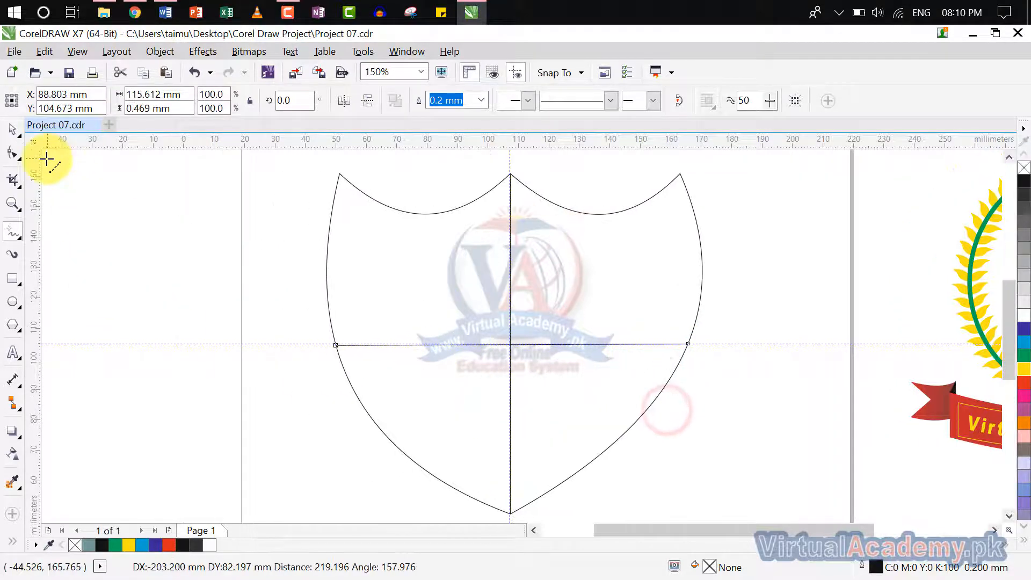
left_click(23, 136)
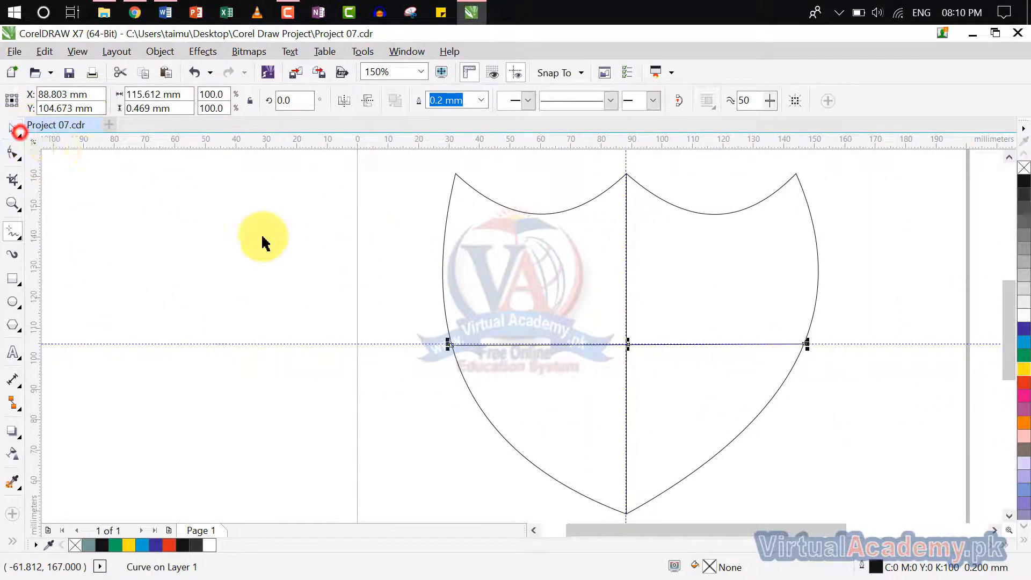
scroll(203, 271, "down", 3)
left_click_drag(280, 299, 379, 344)
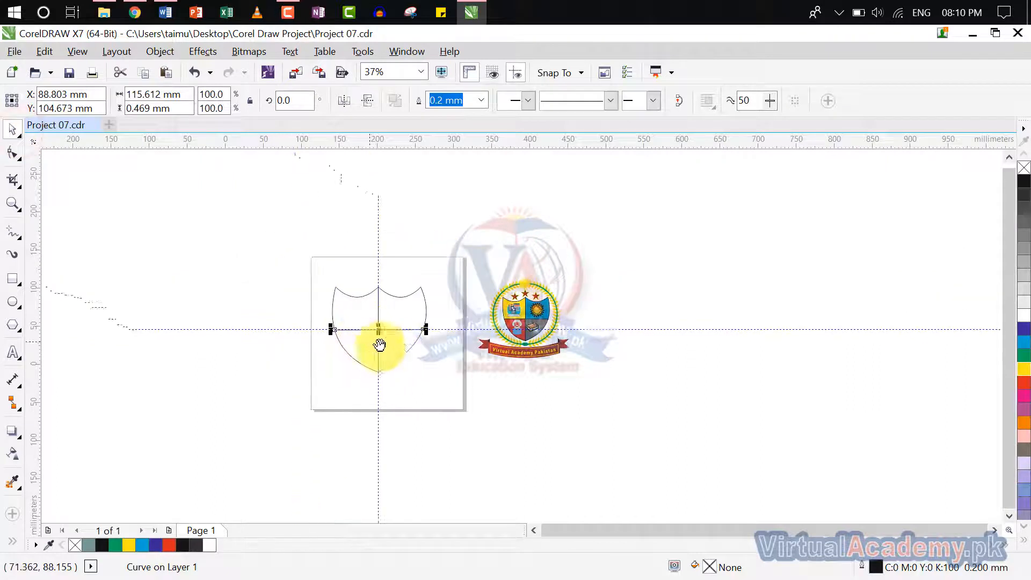
Step: Delete the horizontal and vertical guidelines crossing the shield
left_click(276, 330)
key("Delete")
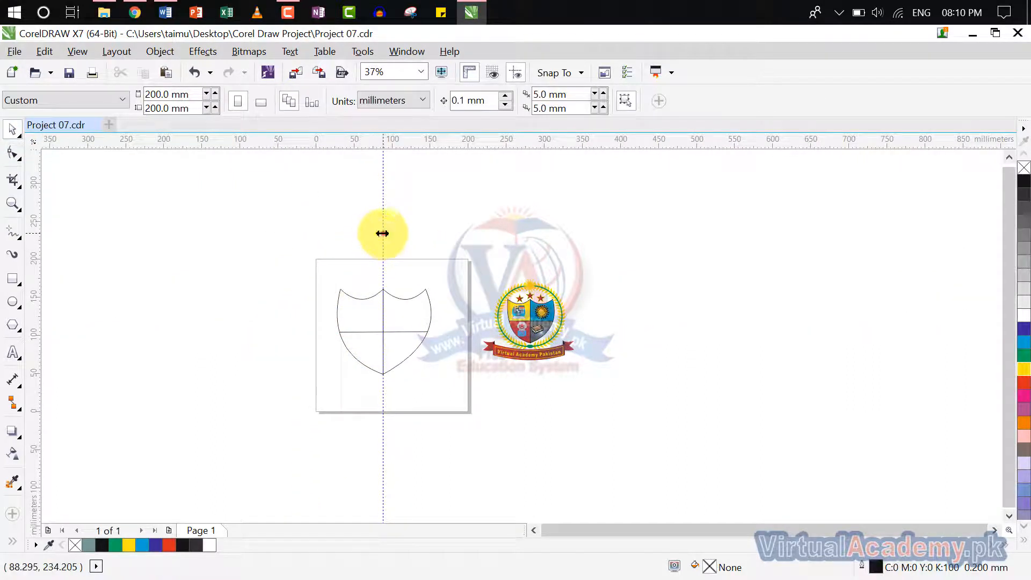
left_click(383, 233)
key("Delete")
Step: Fill the shield's four sections with Smart Fill in C40 M0 Y20 K40 with a 0.2 mm black outline, and deselect them
left_click_drag(386, 317, 386, 304)
scroll(392, 321, "up", 2)
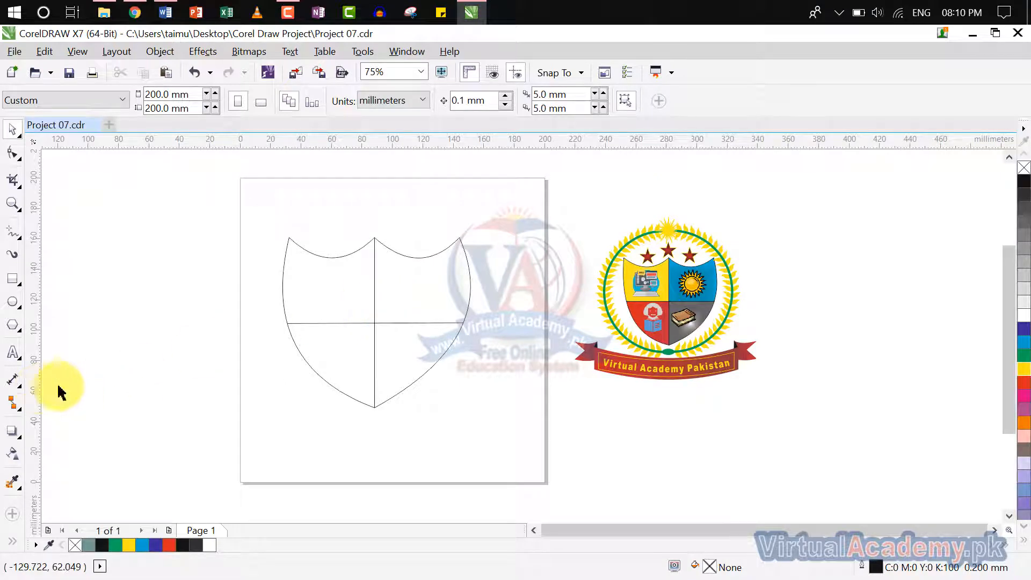
left_click(11, 538)
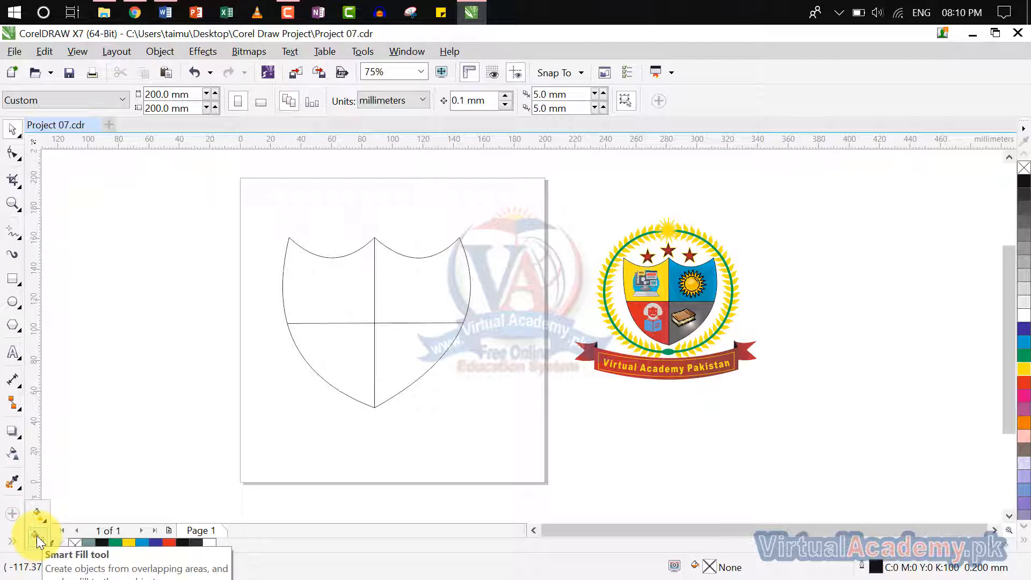
left_click(36, 536)
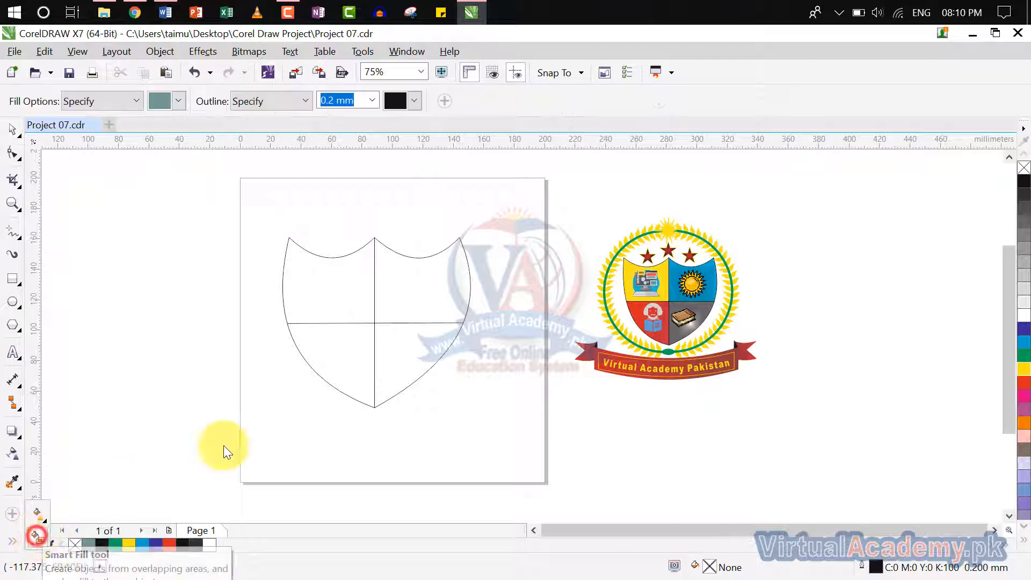
left_click(343, 362)
left_click(339, 279)
left_click(401, 287)
left_click(420, 349)
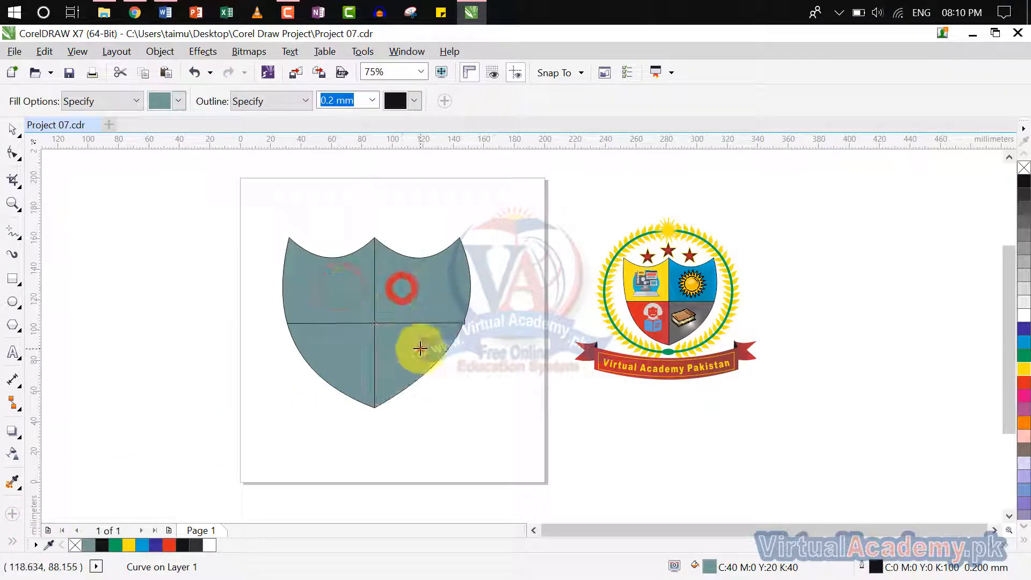
left_click(12, 130)
left_click(114, 218)
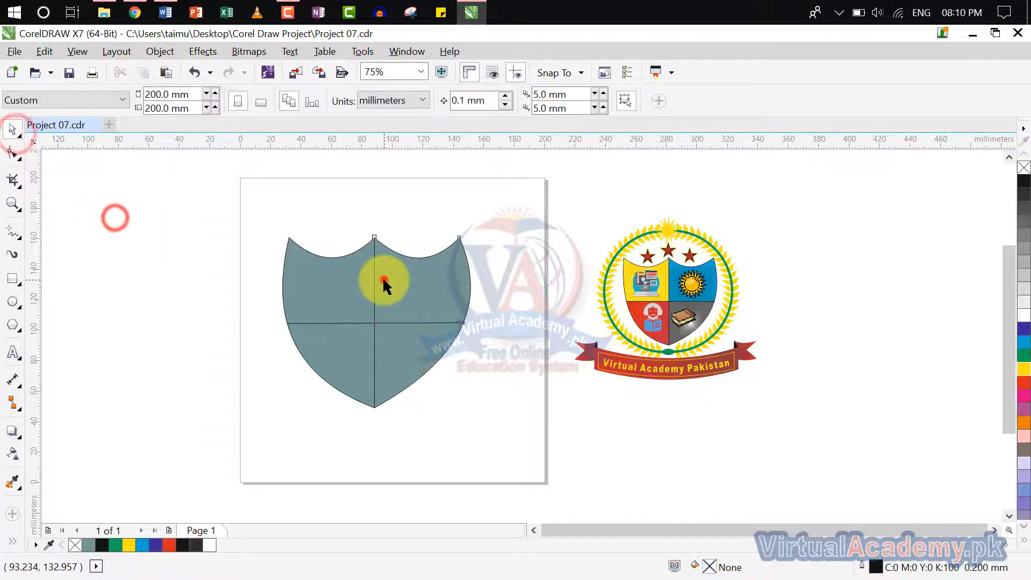
Step: Select the four filled shield sections together and move them off the page, below the reference logo
left_click(384, 280)
left_click(338, 287)
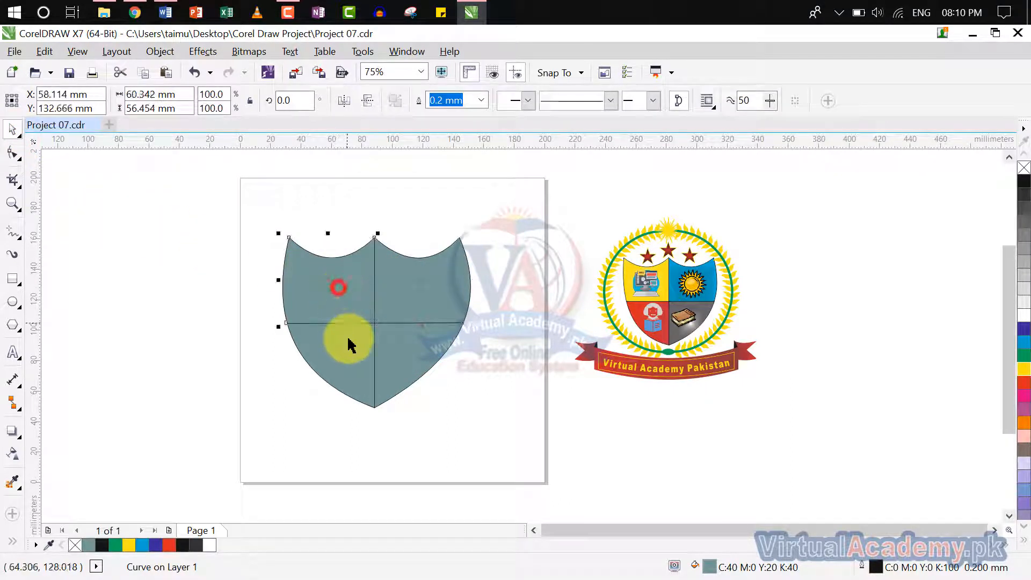
left_click(402, 301, "shift")
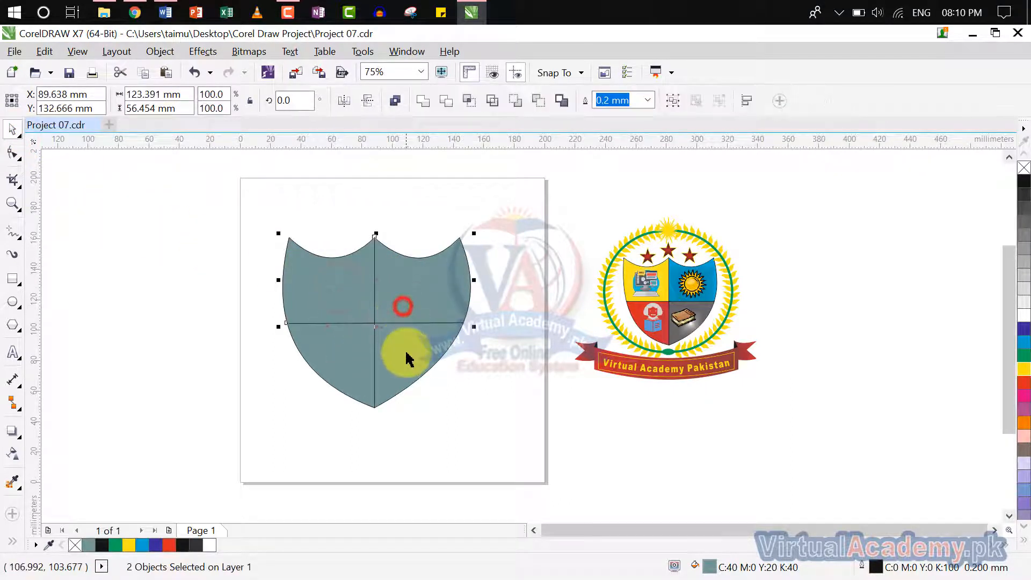
left_click(405, 349, "shift")
left_click(340, 357, "shift")
left_click_drag(368, 341, 652, 488)
Step: Select the original shield outline and dividing lines left on the page and delete them
left_click(488, 398)
left_click_drag(478, 236, 244, 430)
key("Delete")
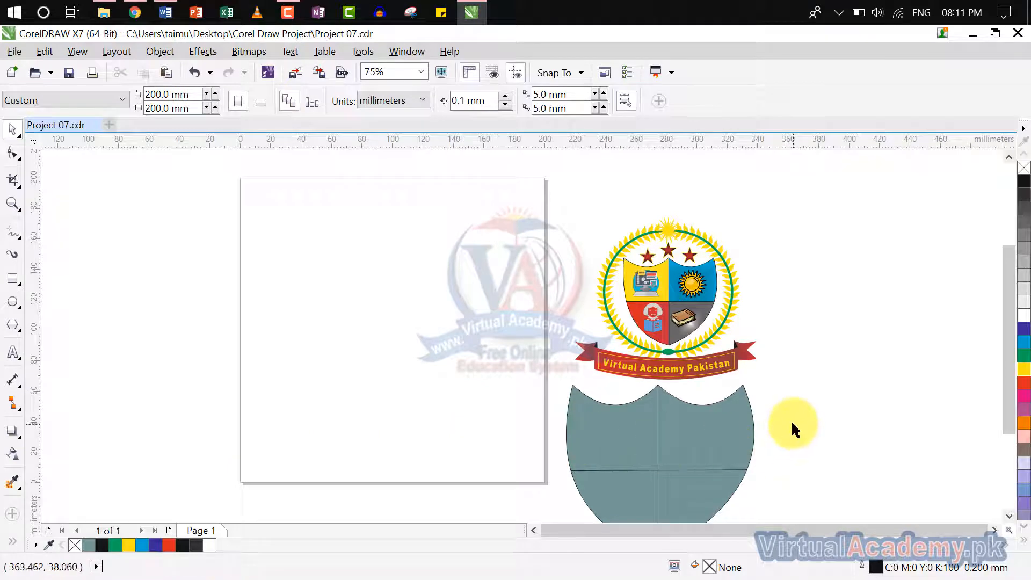
Step: Select all four filled sections and move the shield back onto the page, centred at about X 108 mm, Y 74 mm
scroll(751, 283, "down", 3)
left_click_drag(771, 228, 520, 437)
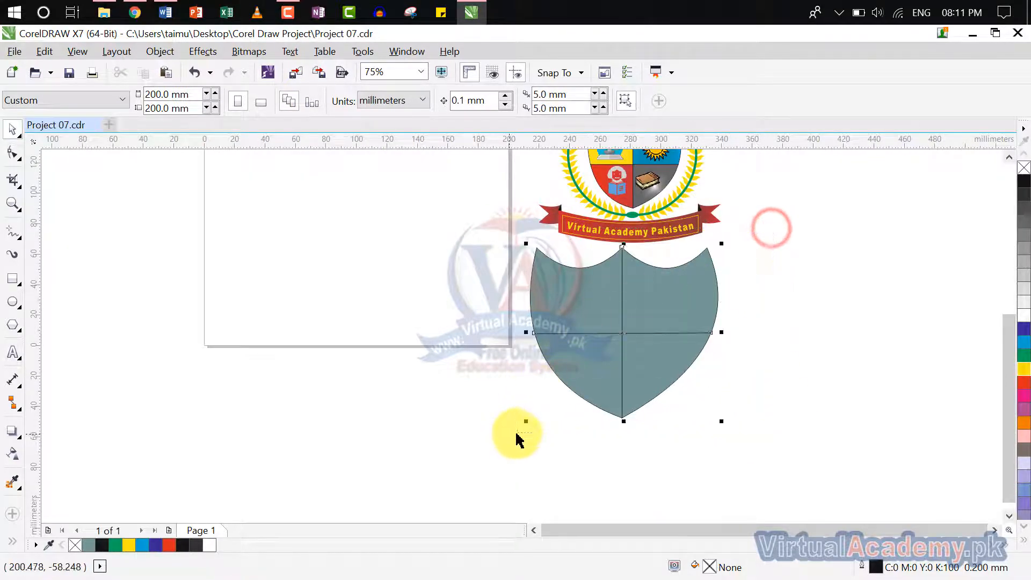
left_click_drag(599, 363, 346, 264)
left_click_drag(342, 306, 324, 428)
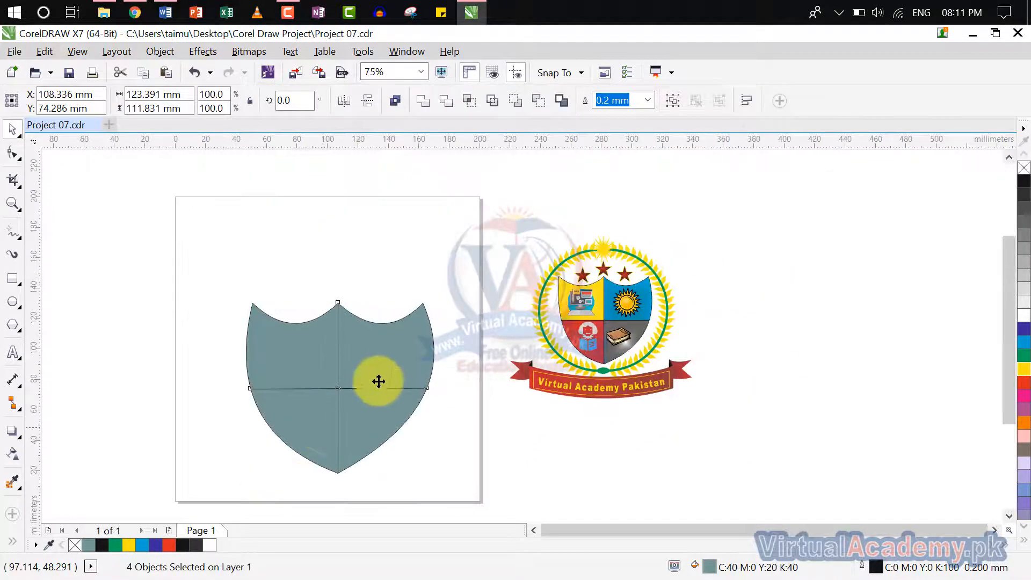
Step: Move the shield's upper-right section away from the others as a test, and undo the move
scroll(382, 375, "up", 1)
left_click_drag(382, 374, 386, 366)
left_click(509, 338)
left_click_drag(495, 339, 511, 281)
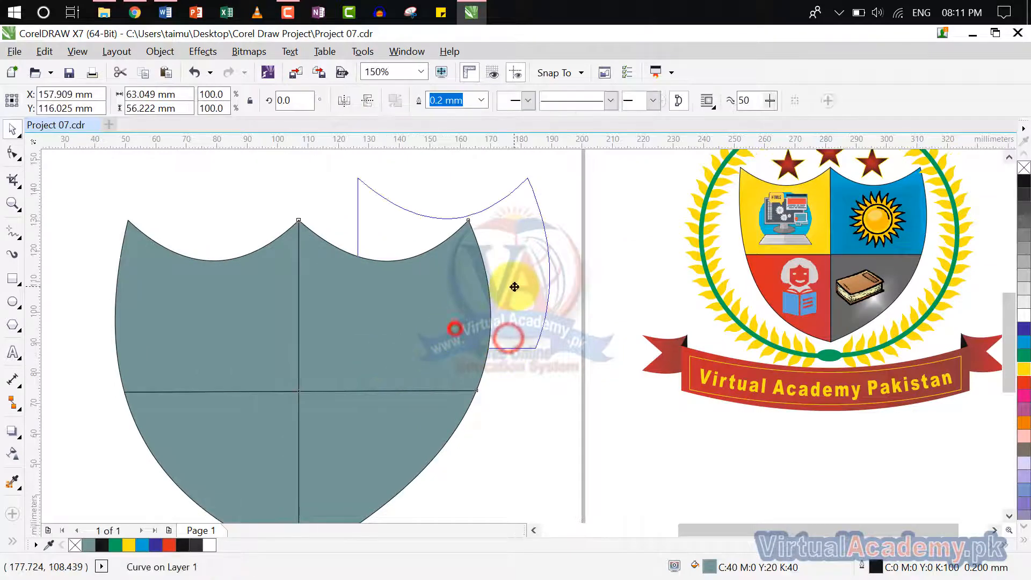
scroll(511, 364, "down", 1)
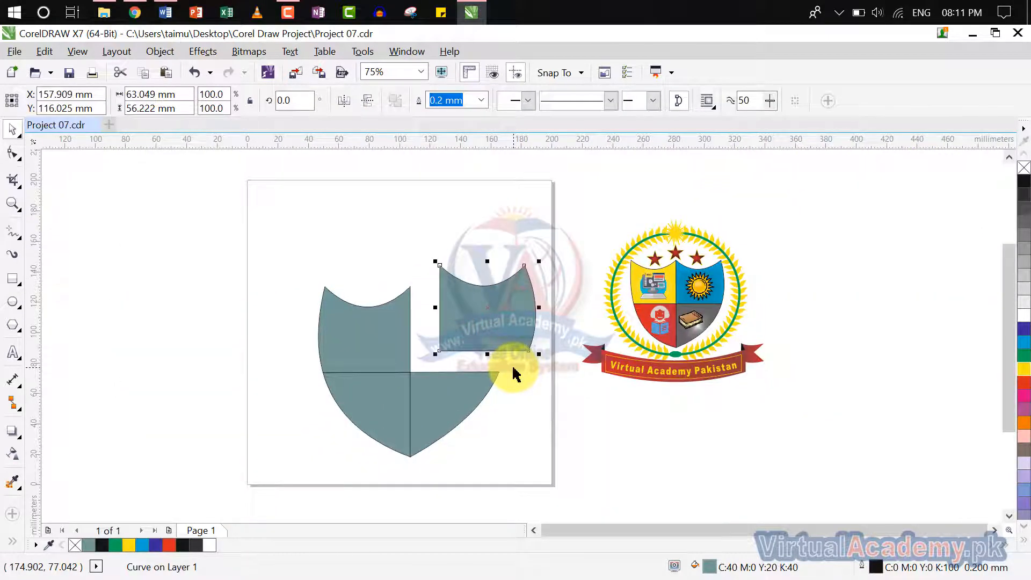
key("ctrl+z")
Step: Select all four shield sections, move them up to about X 97 mm, Y 111 mm, and deselect them
left_click(489, 414)
left_click_drag(540, 256, 297, 469)
left_click_drag(396, 405, 379, 348)
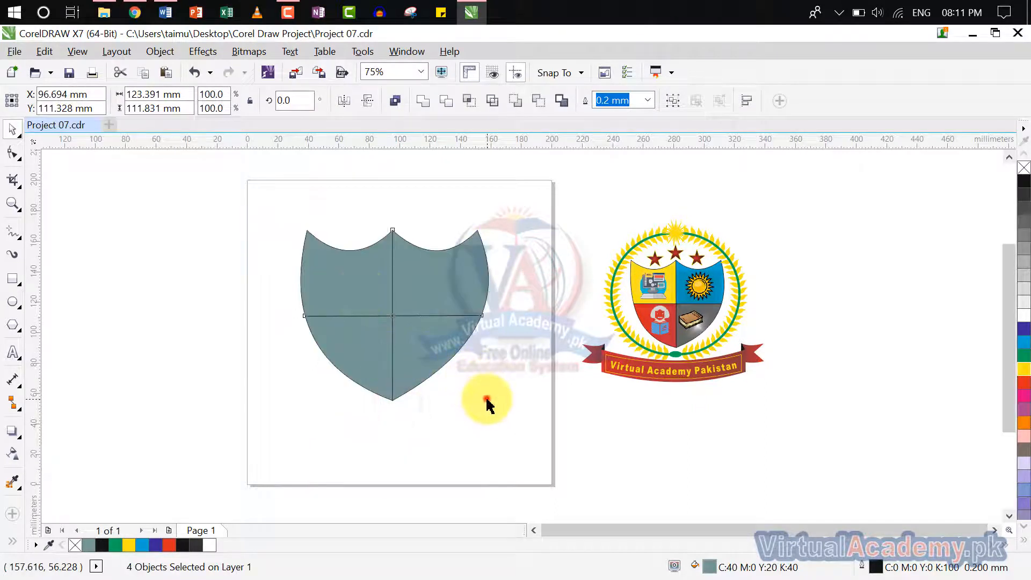
left_click(486, 402)
Step: Apply a diagonal fountain fill to the shield's upper-right section and change it to the elliptical type
left_click(452, 294)
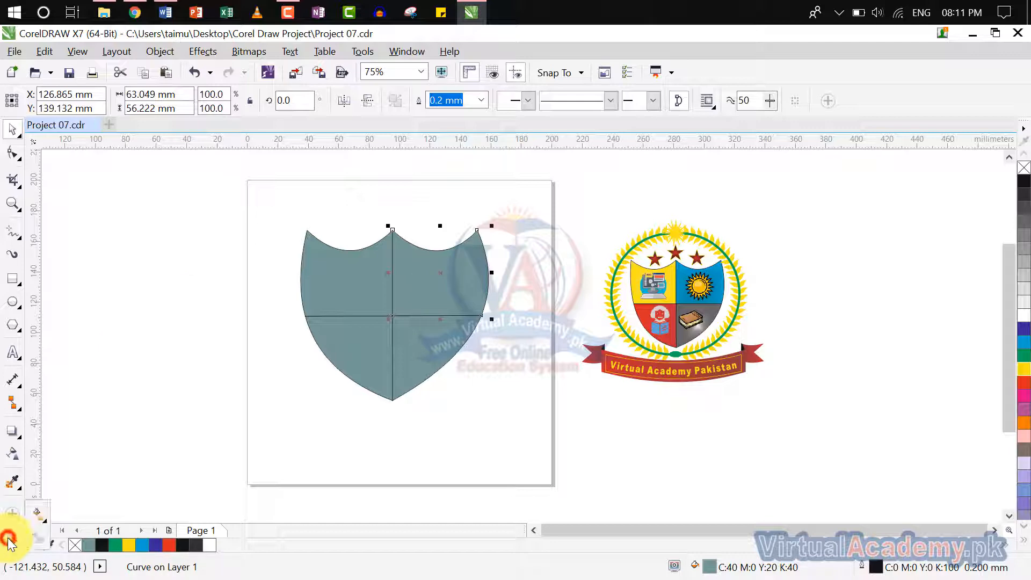
left_click(39, 517)
left_click_drag(407, 305, 464, 252)
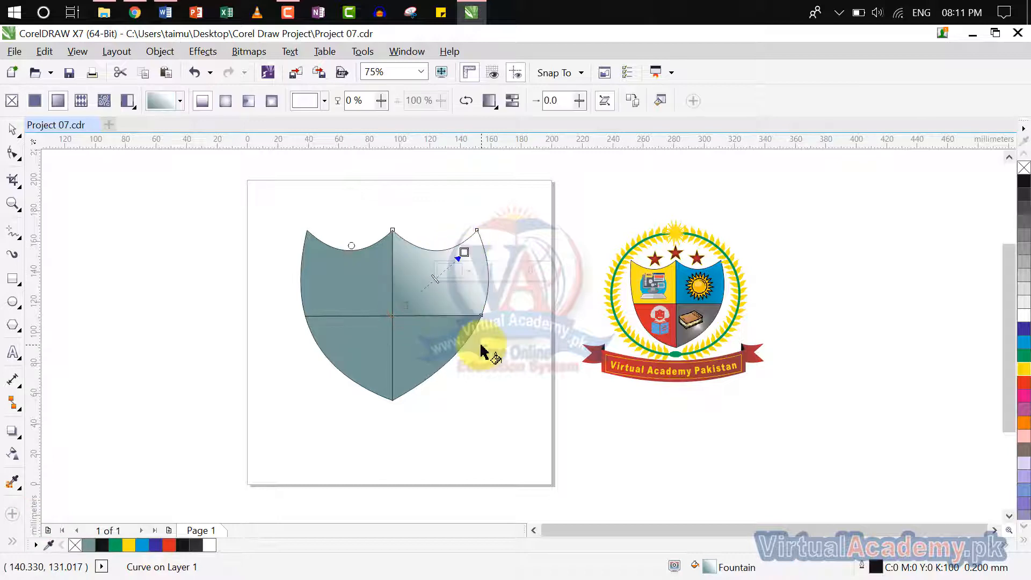
left_click(251, 99)
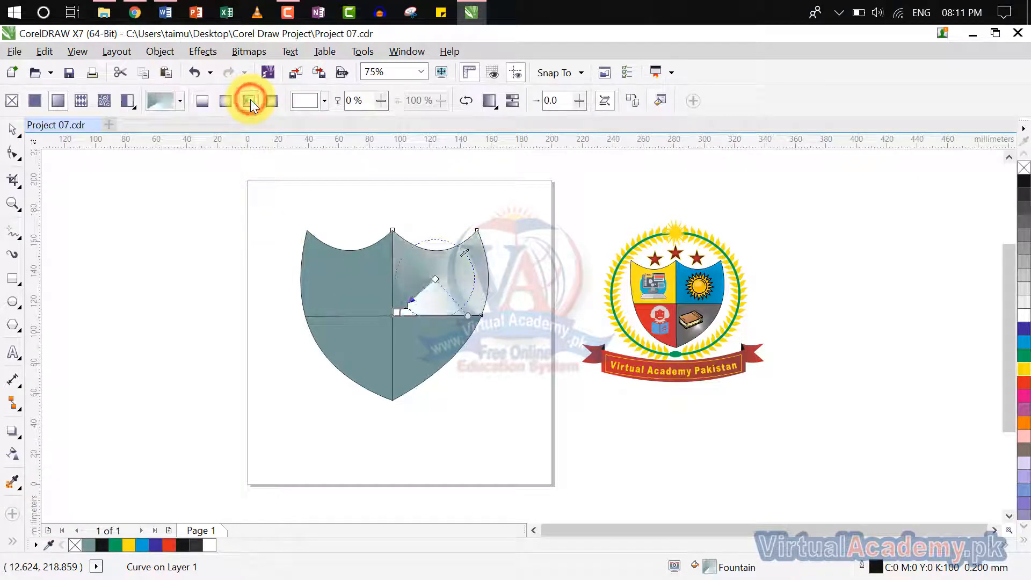
left_click(226, 101)
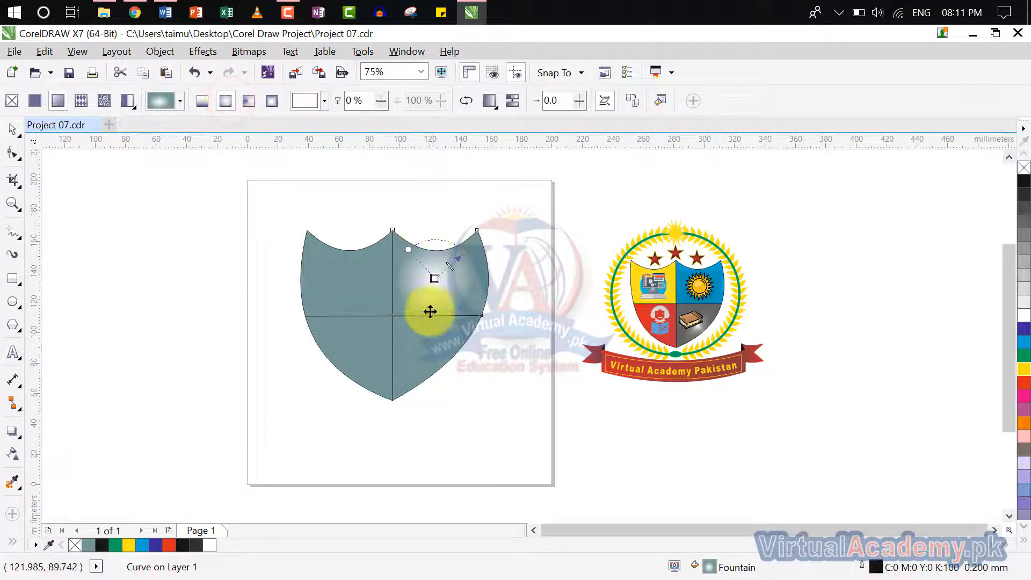
Step: Set the centre colour of the upper-right section's gradient to PANTONE Process Cyan C
left_click(434, 279)
scroll(449, 283, "up", 2)
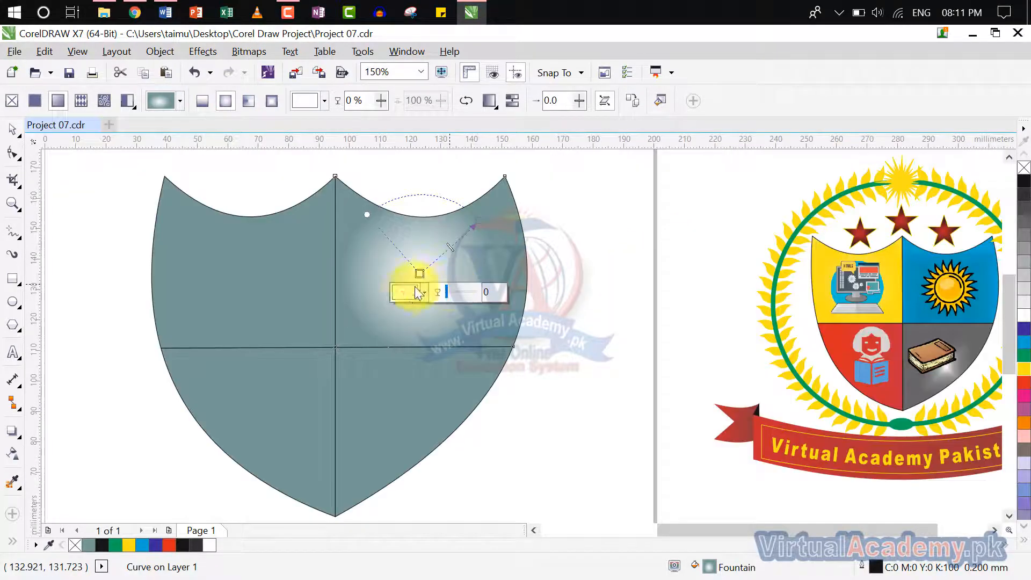
left_click(404, 293)
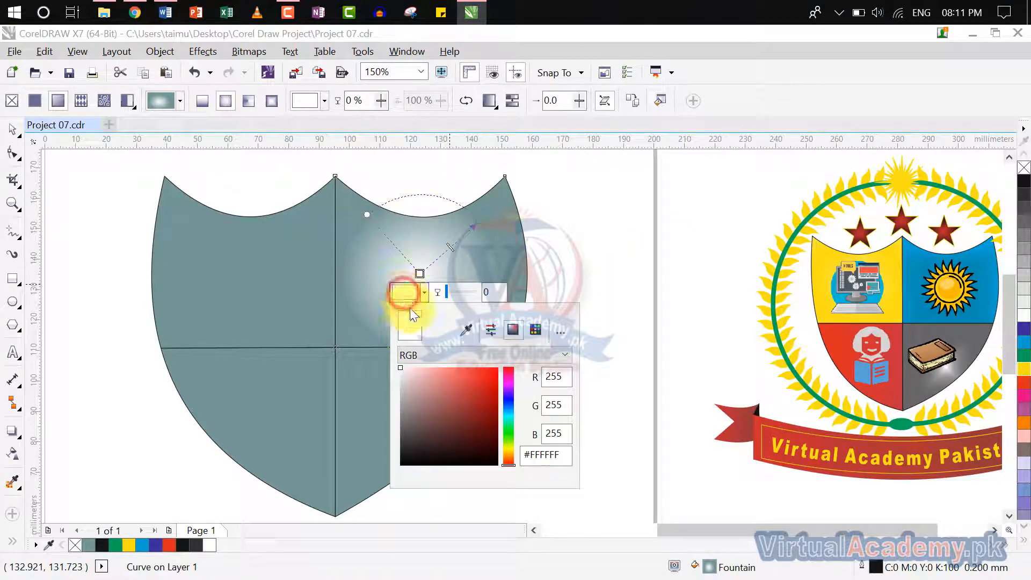
left_click(537, 330)
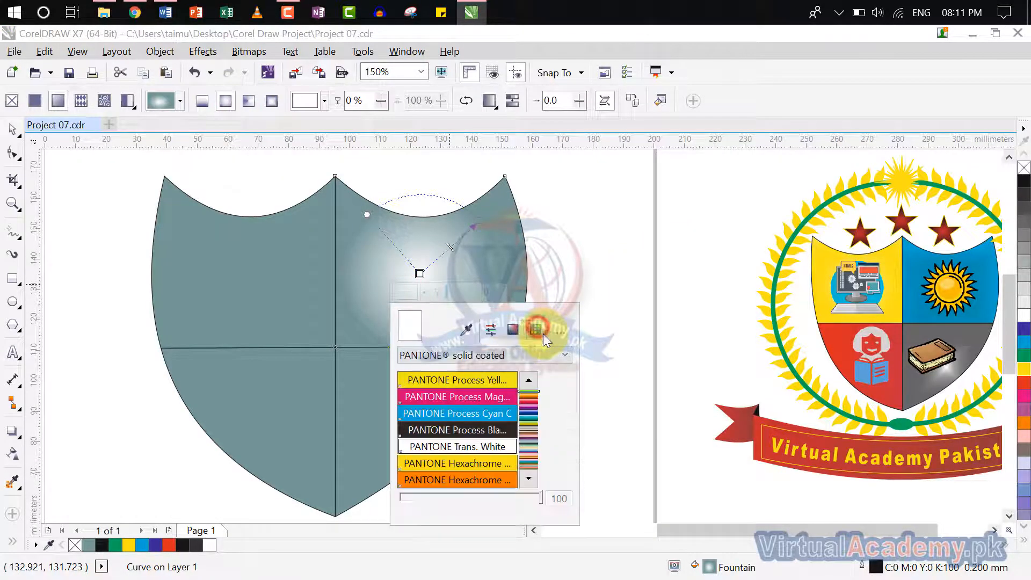
left_click(493, 415)
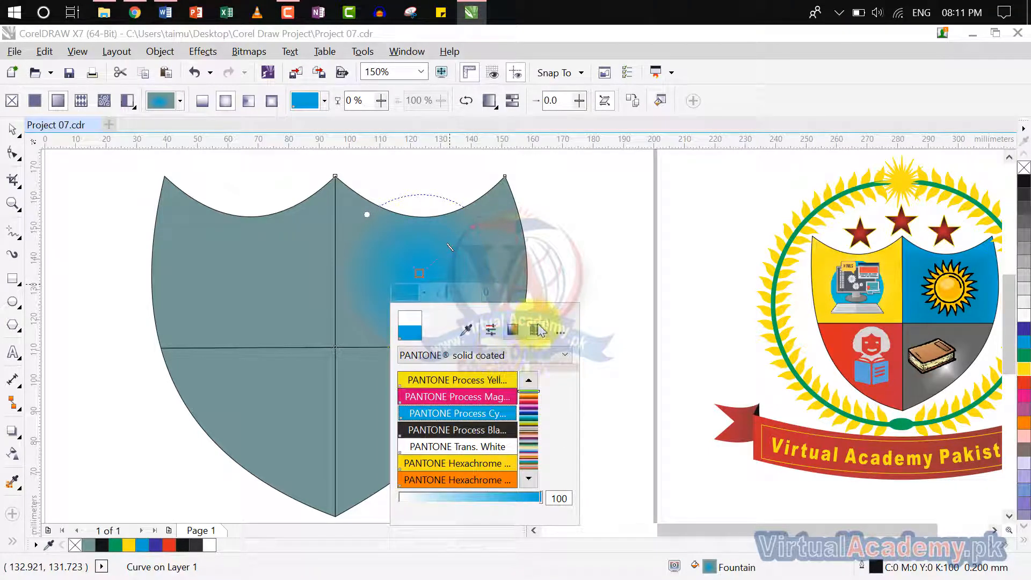
left_click(575, 276)
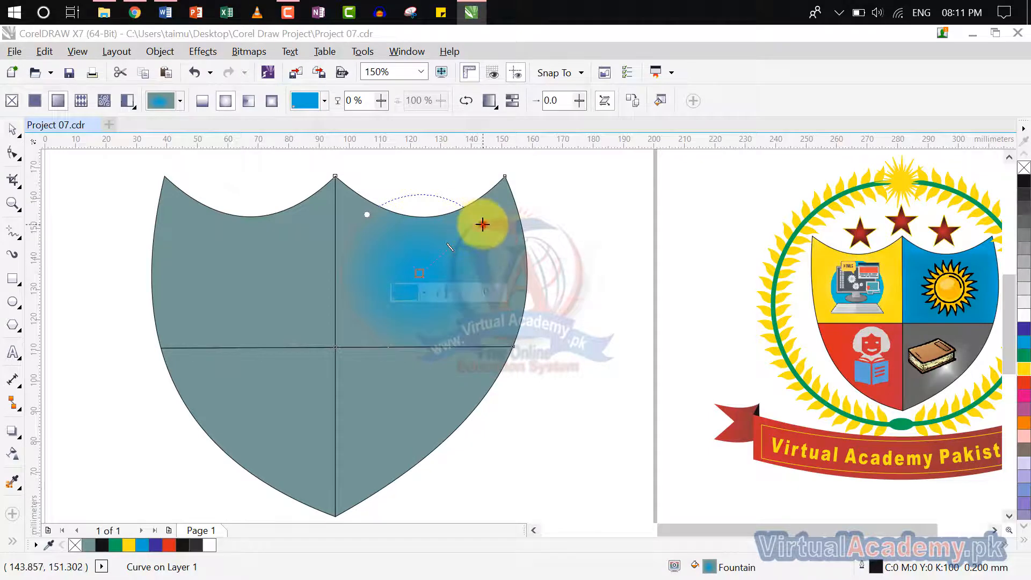
Step: Set the gradient's outer colour to Cyan from the CMYK palette, comparing it with Blue
left_click(483, 225)
left_click(473, 240)
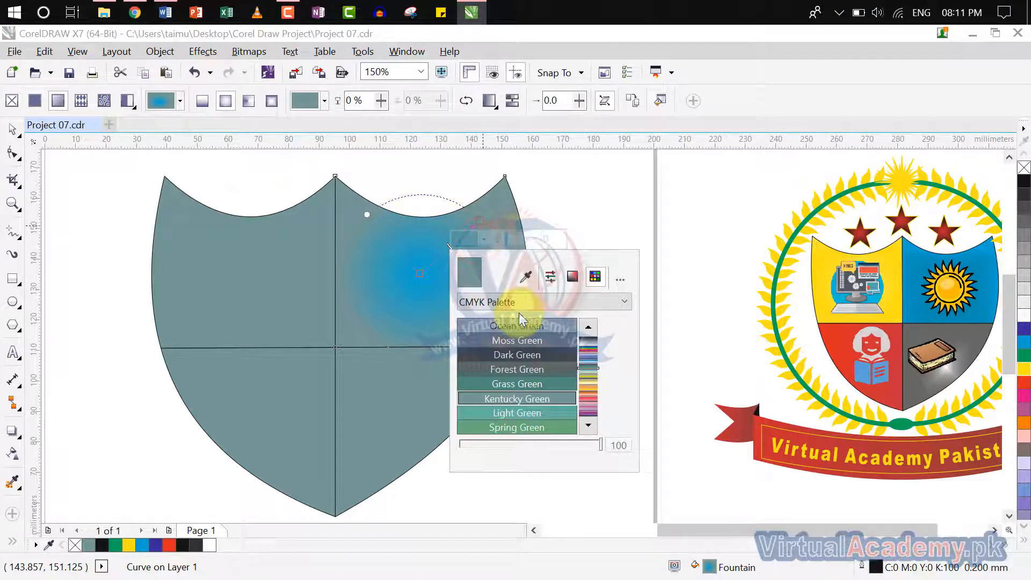
left_click(589, 351)
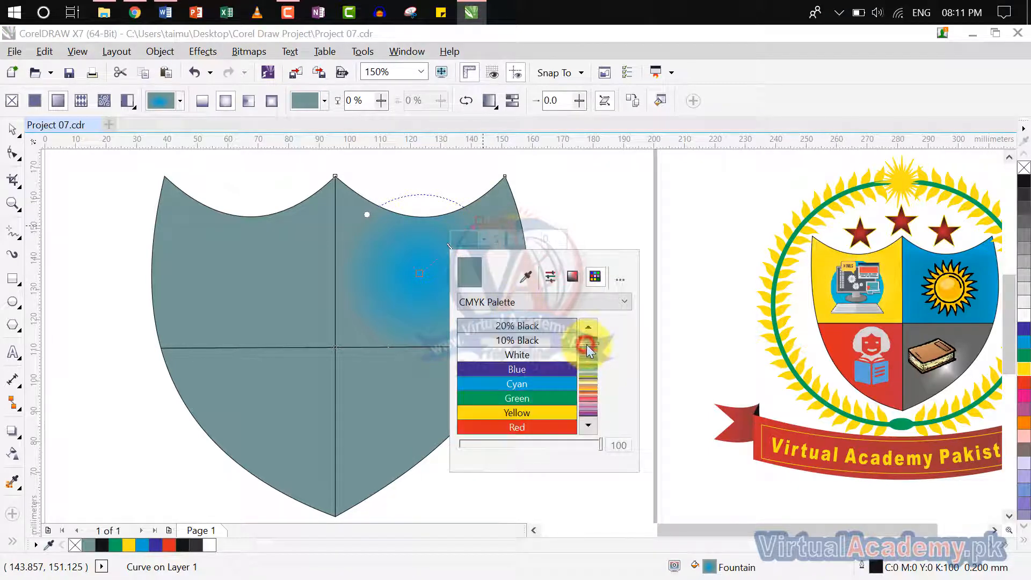
left_click(517, 369)
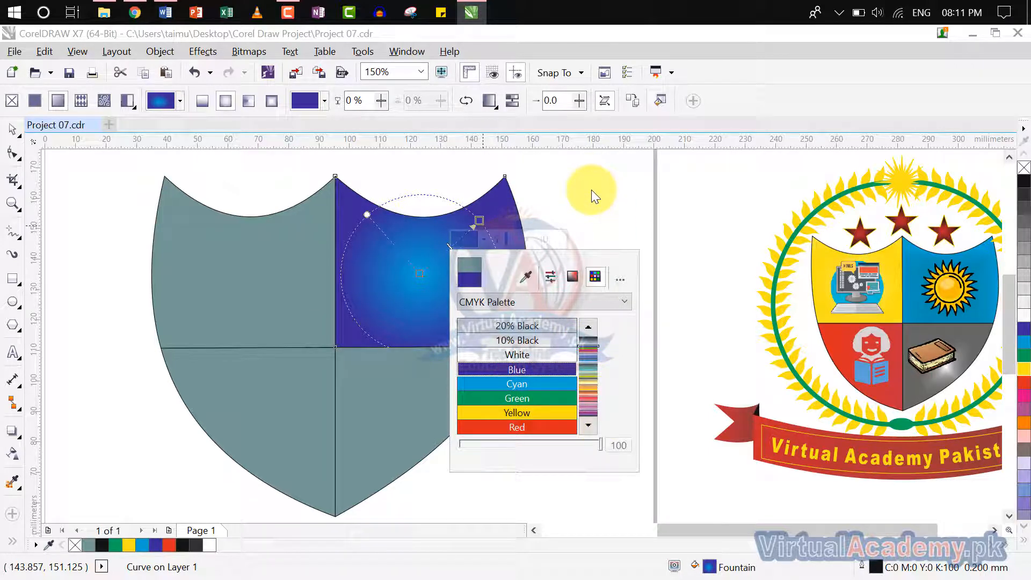
left_click(545, 381)
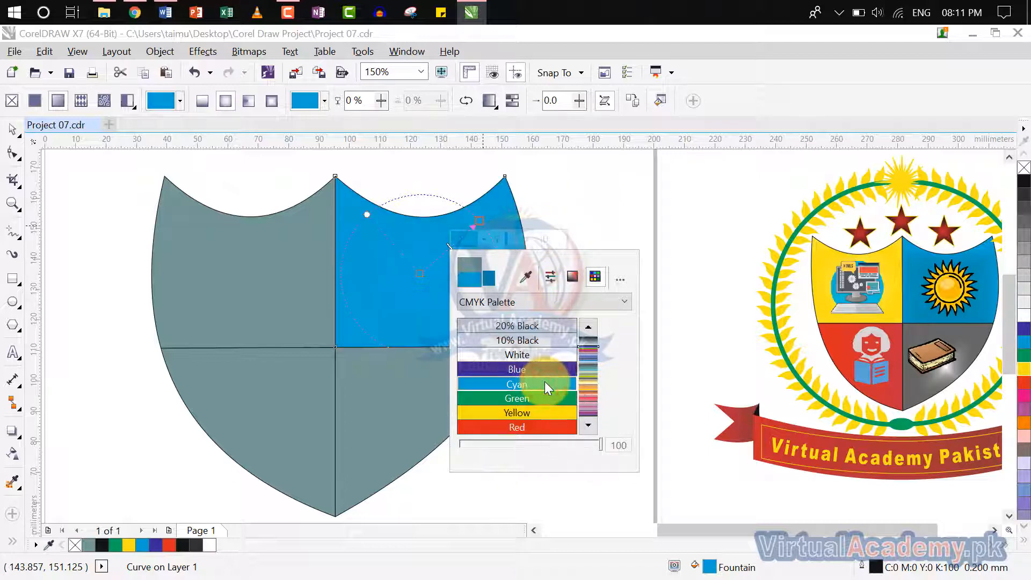
left_click(542, 372)
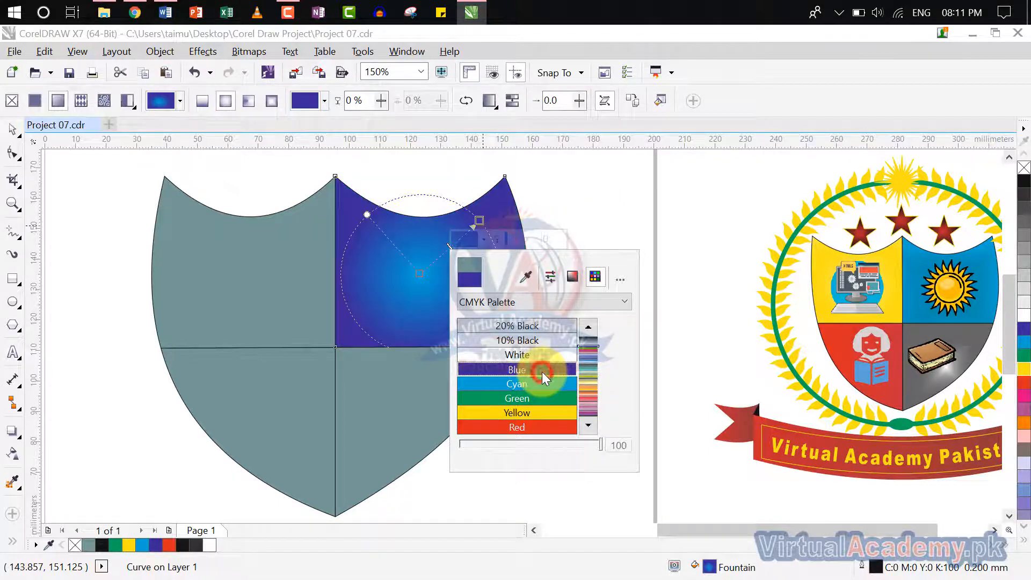
left_click(541, 386)
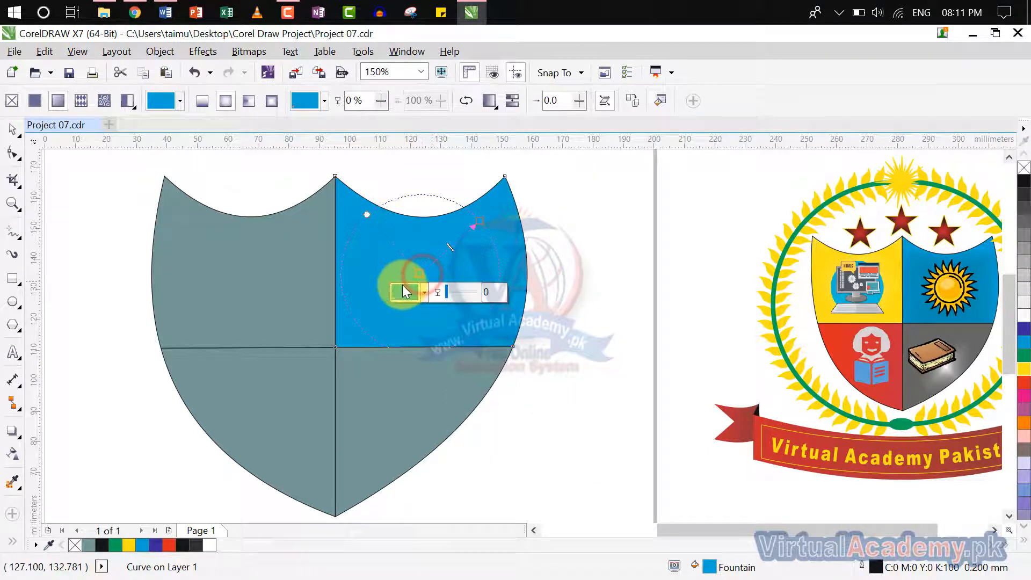
Step: Set the gradient's centre colour to PANTONE 277 C, enlarge its radius to the section's right edge, and deselect the section
left_click(427, 290)
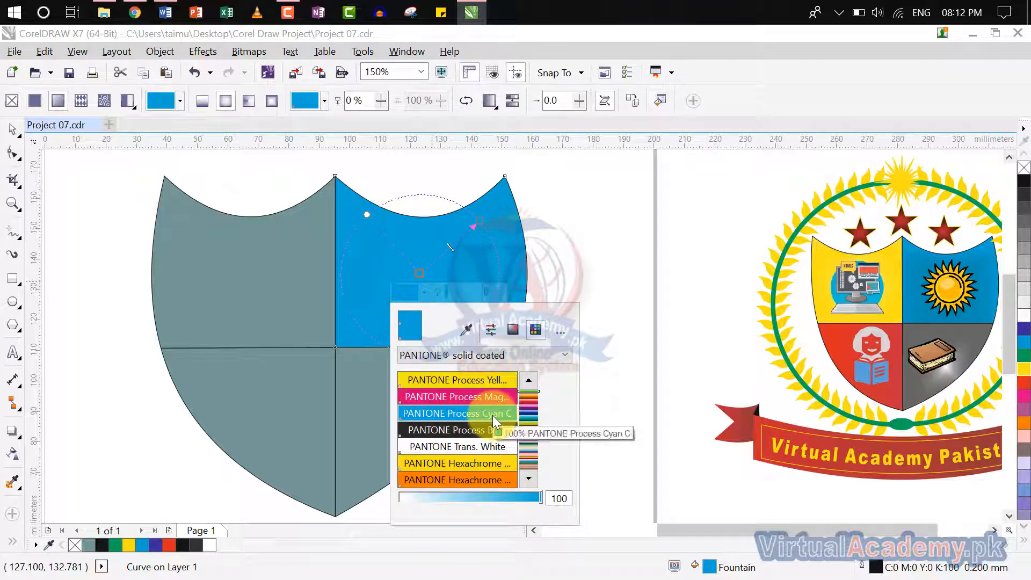
left_click(525, 414)
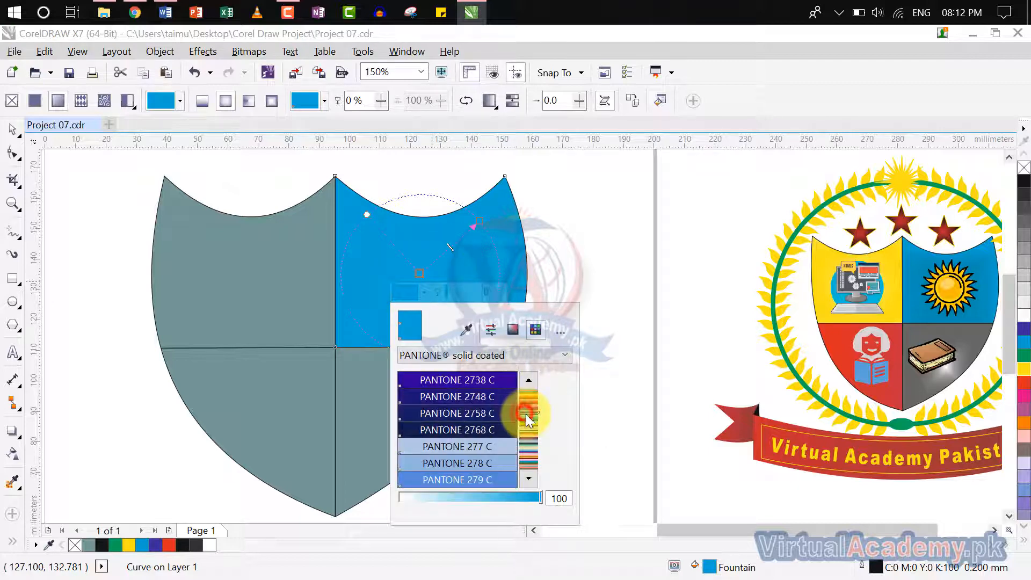
left_click(480, 413)
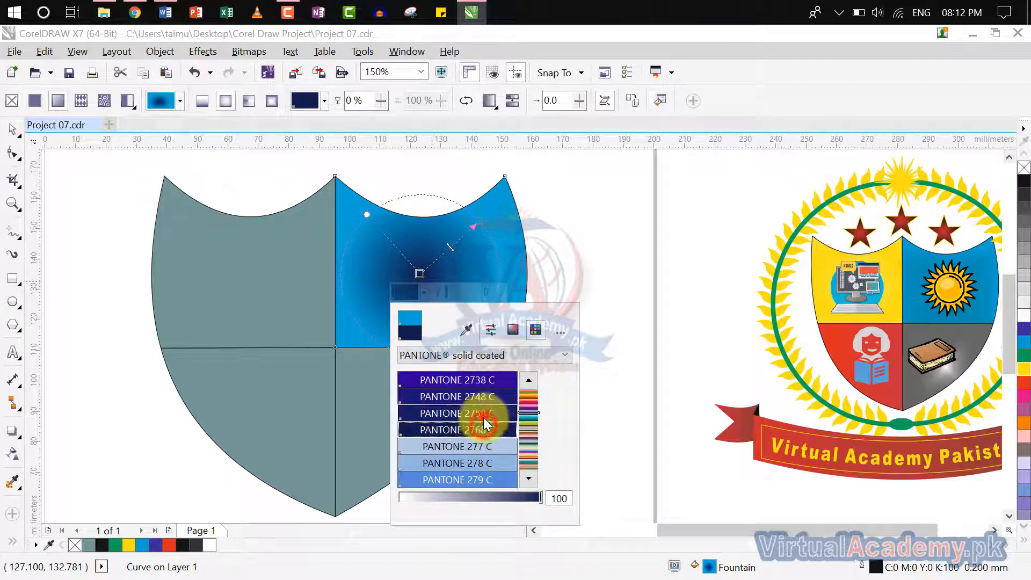
left_click(476, 464)
left_click(460, 450)
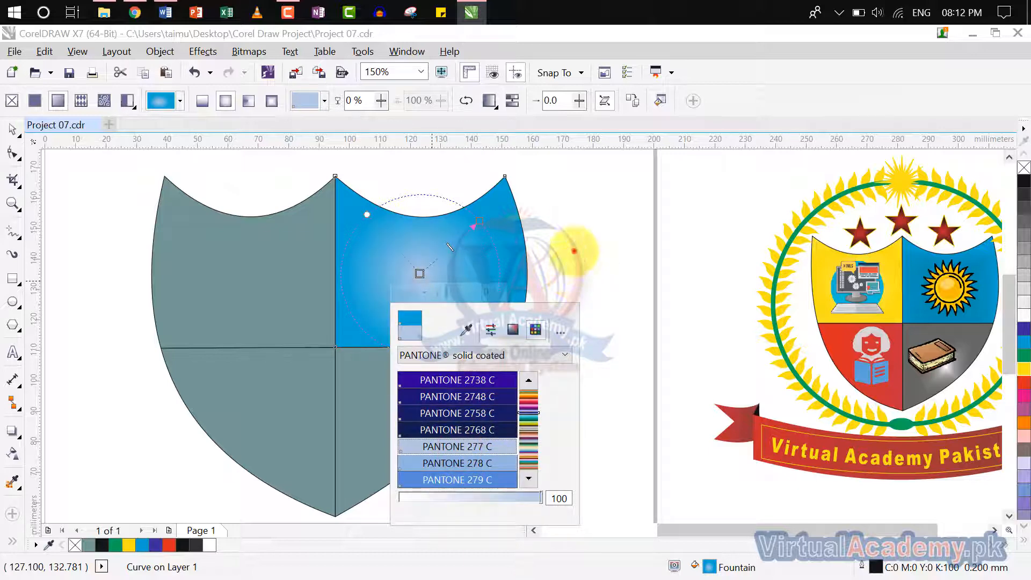
left_click_drag(474, 224, 515, 217)
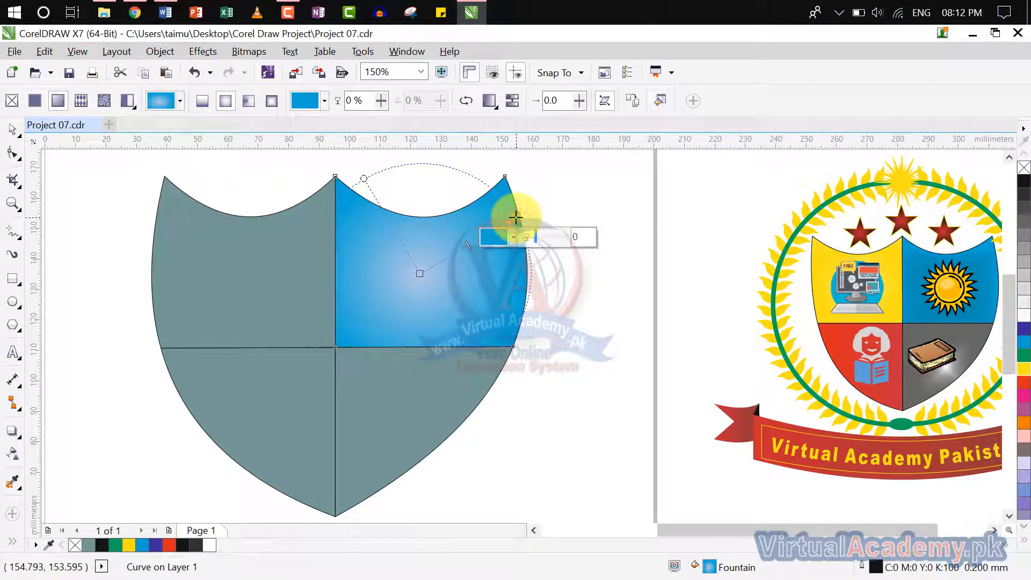
left_click(562, 217)
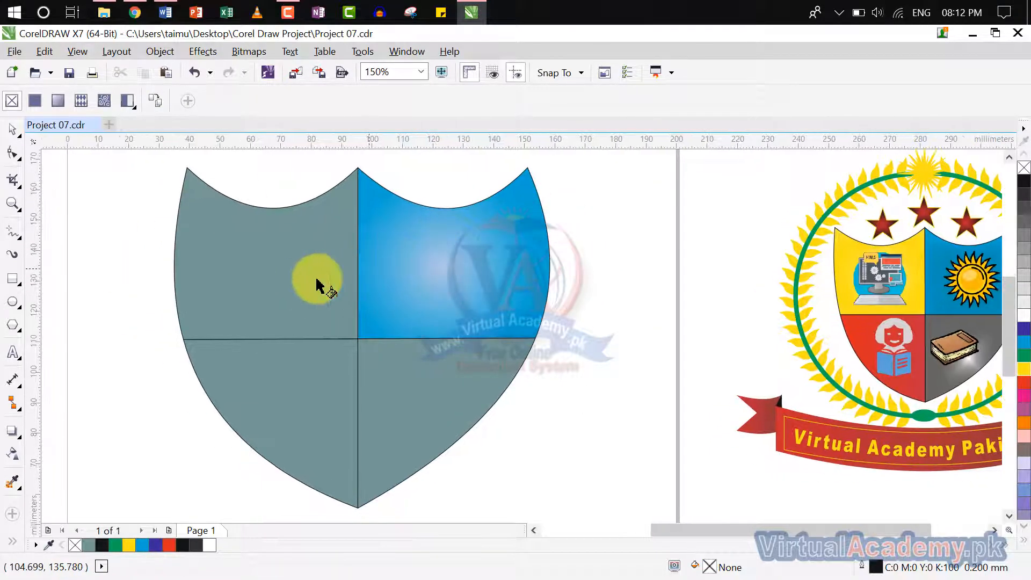
Step: Apply a fountain fill to the shield's upper-left section and change it to the elliptical type
left_click(296, 281)
left_click(257, 265)
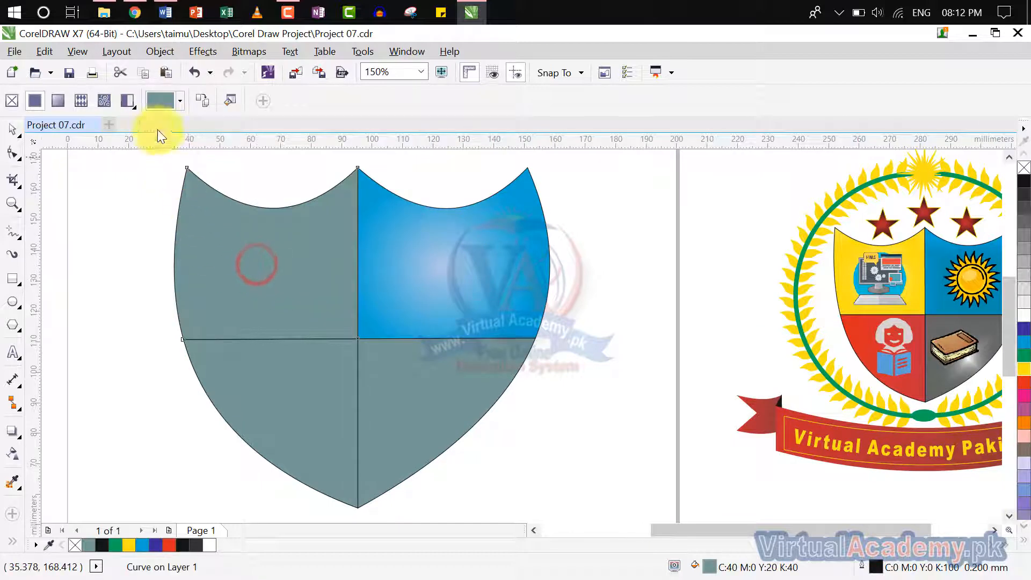
left_click(59, 101)
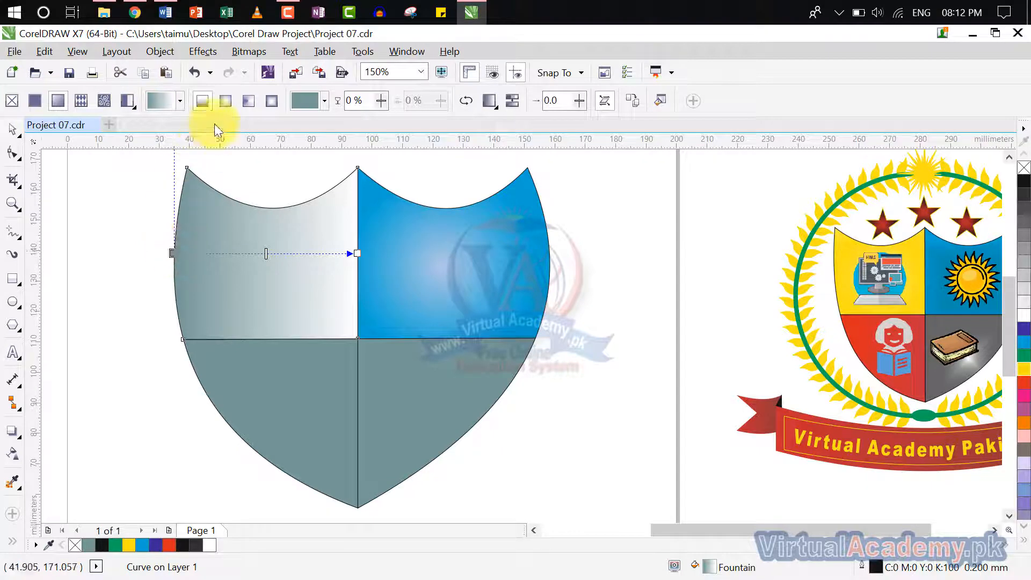
left_click(227, 102)
Step: Set the centre colour of the upper-left section's gradient to the yellow-green #B7D10B
left_click(264, 250)
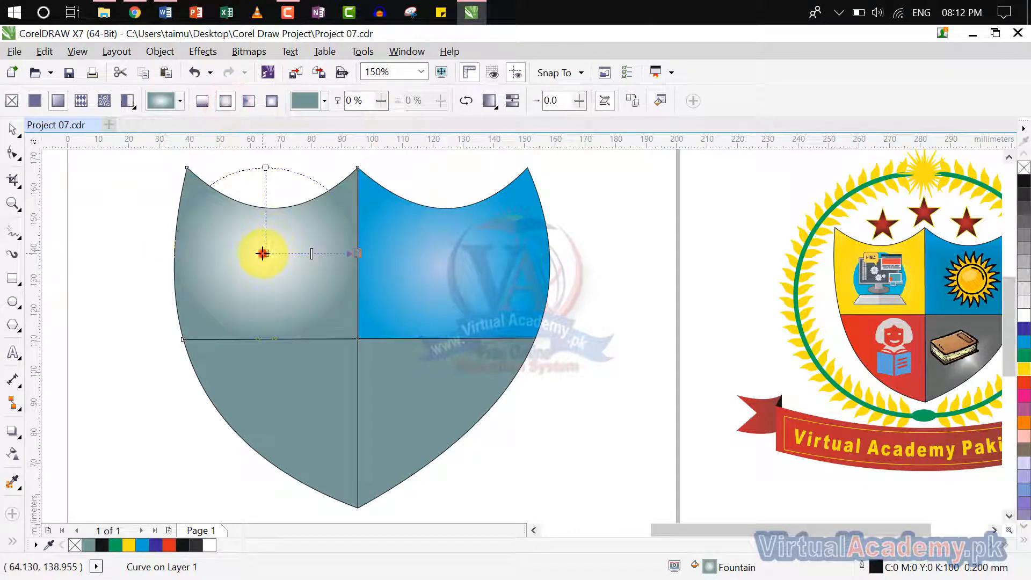
left_click(219, 271)
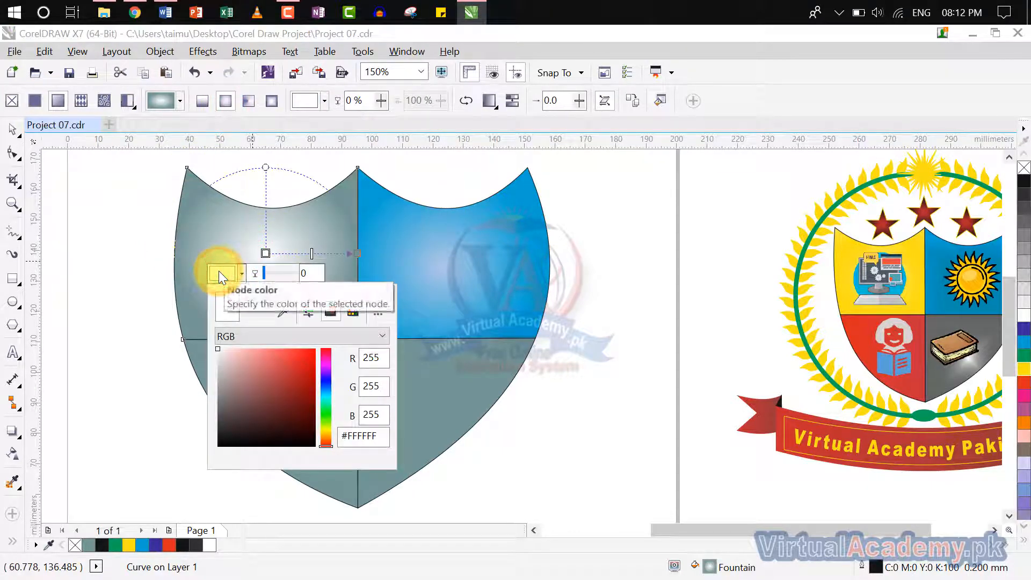
left_click(322, 401)
left_click(324, 428)
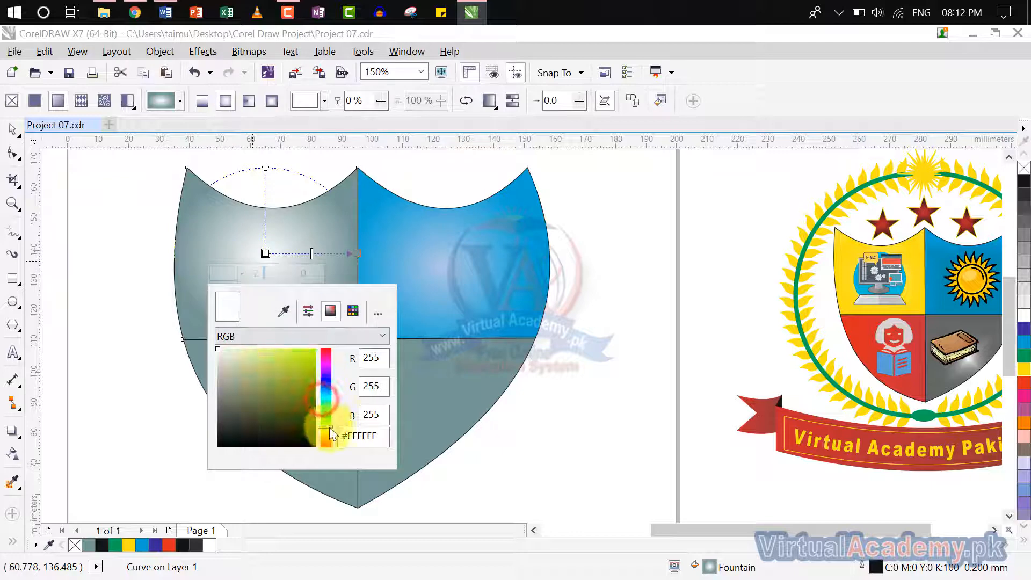
left_click(301, 387)
left_click(299, 373)
left_click(310, 367)
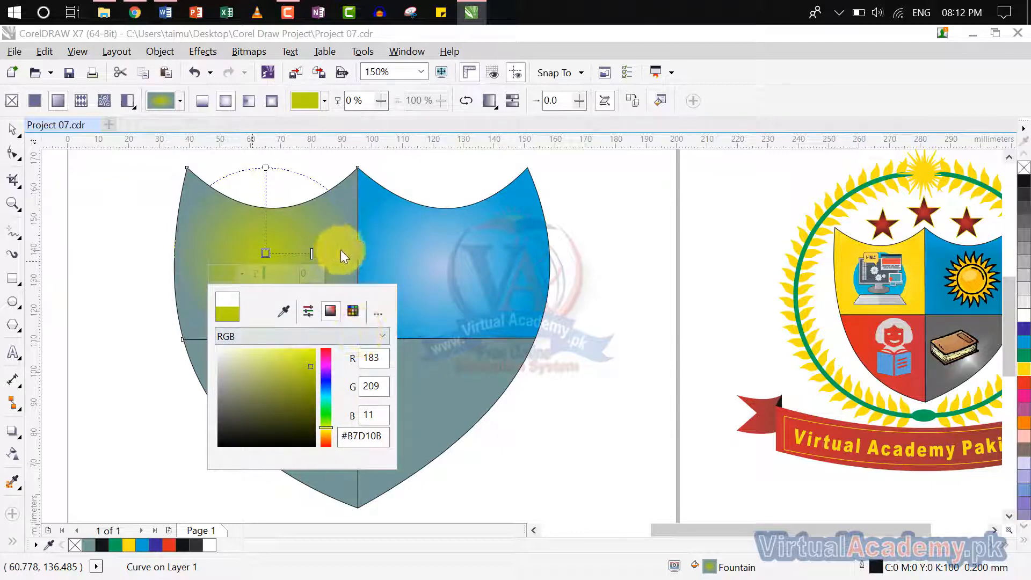
Step: Set the upper-left gradient's outer colour to Light Yellow from the CMYK palette and deselect the section
left_click(357, 254)
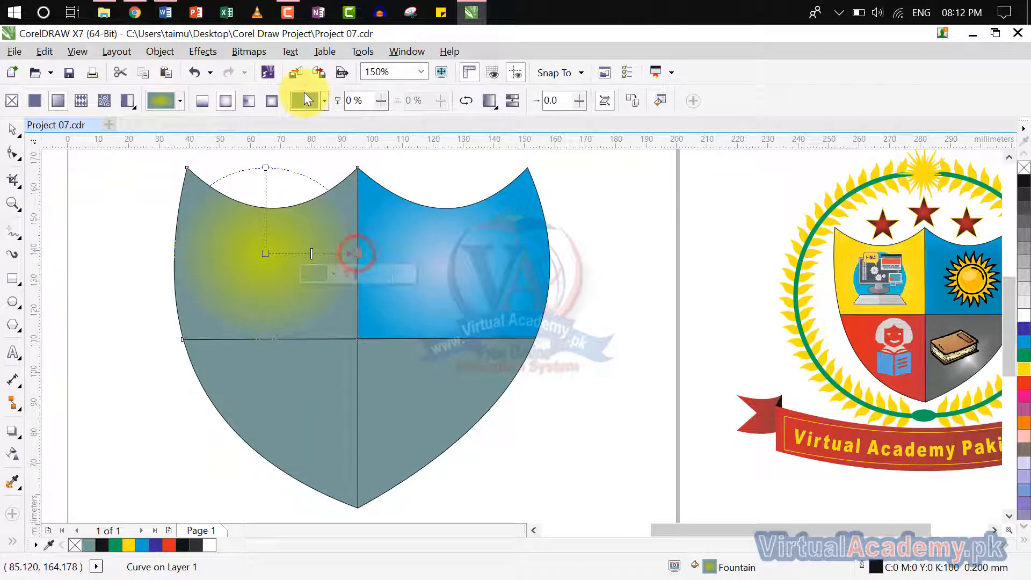
left_click(305, 99)
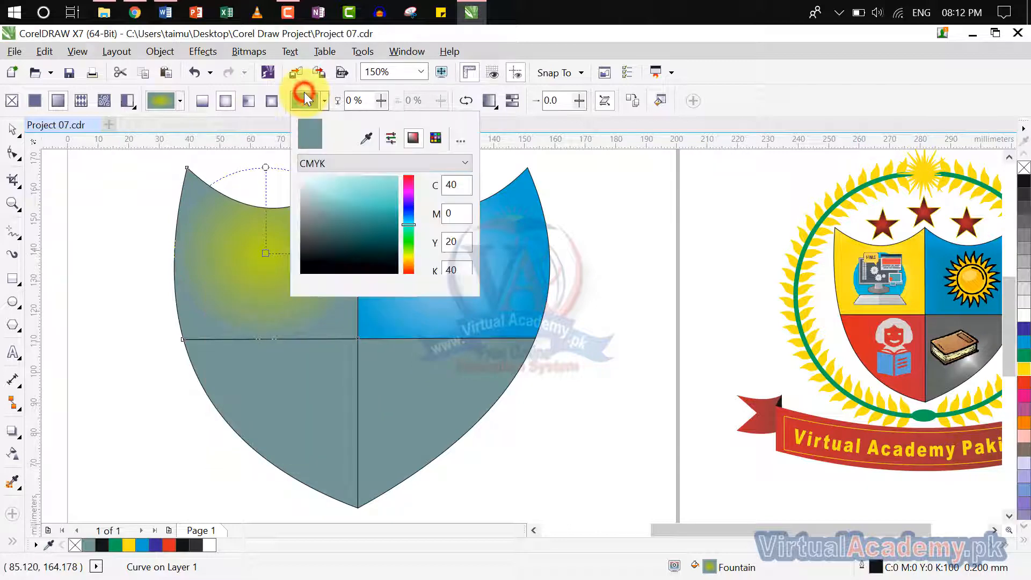
left_click(435, 137)
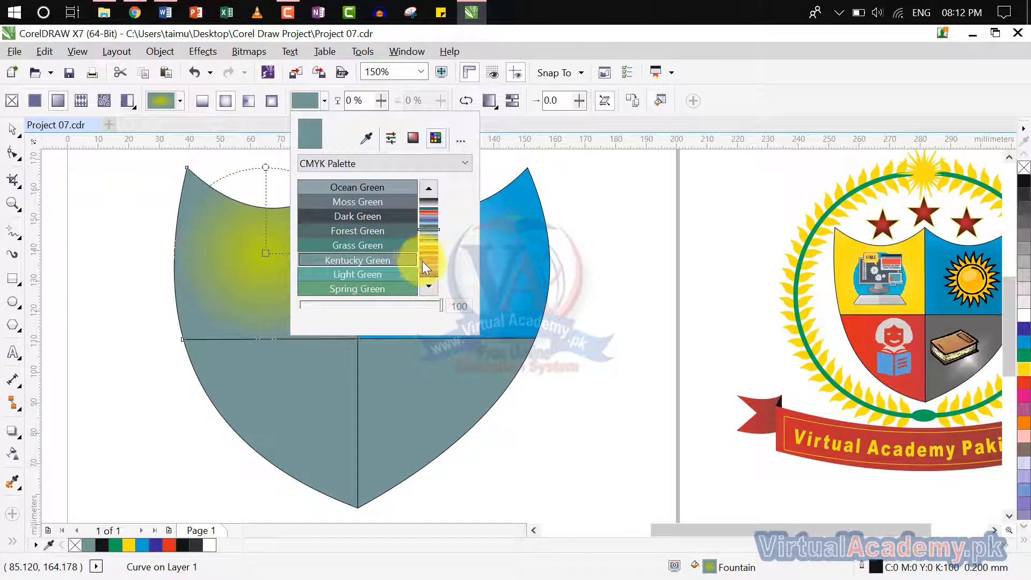
left_click(423, 243)
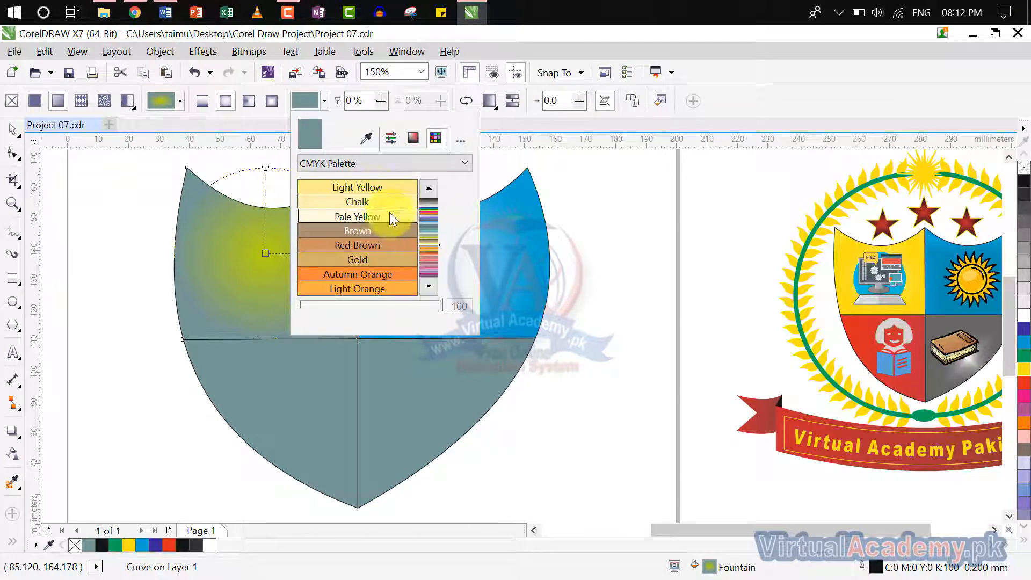
left_click(376, 192)
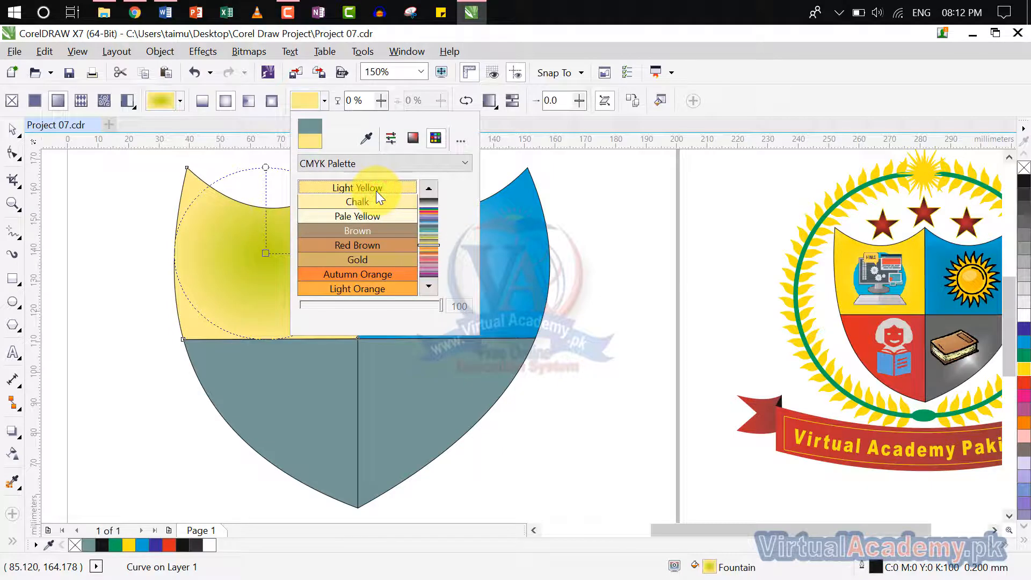
left_click(428, 188)
left_click(428, 188)
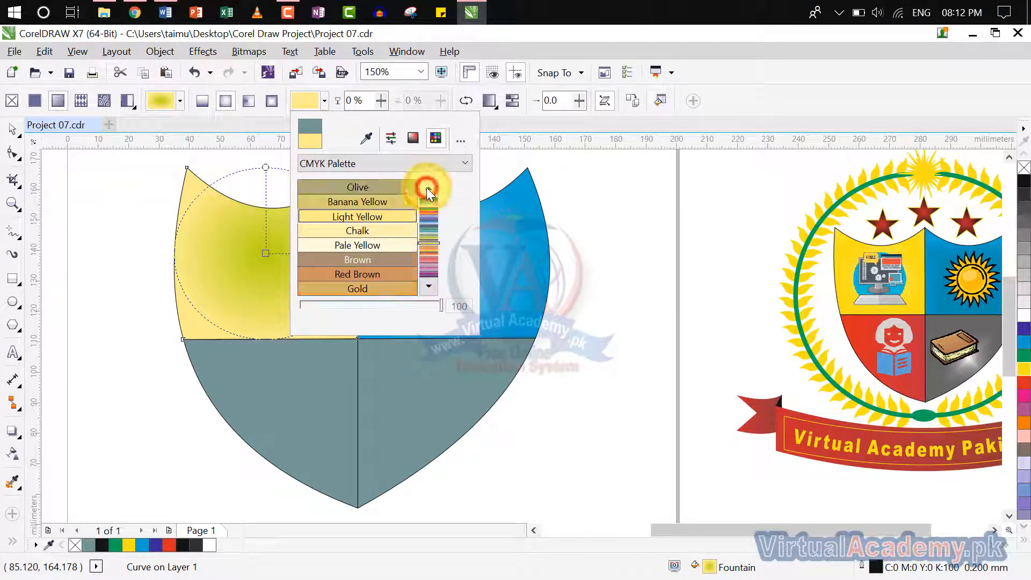
left_click(428, 188)
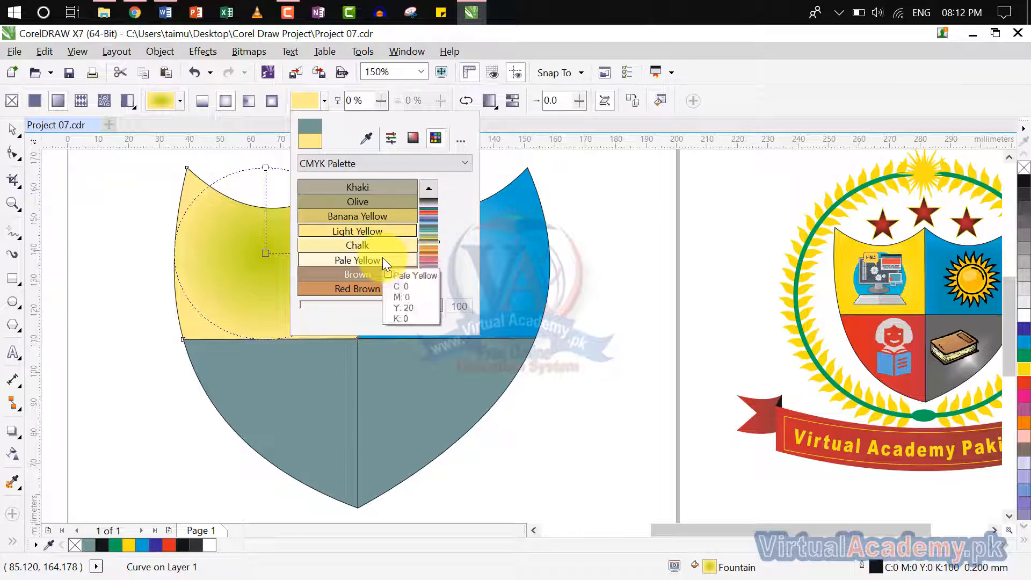
left_click(133, 205)
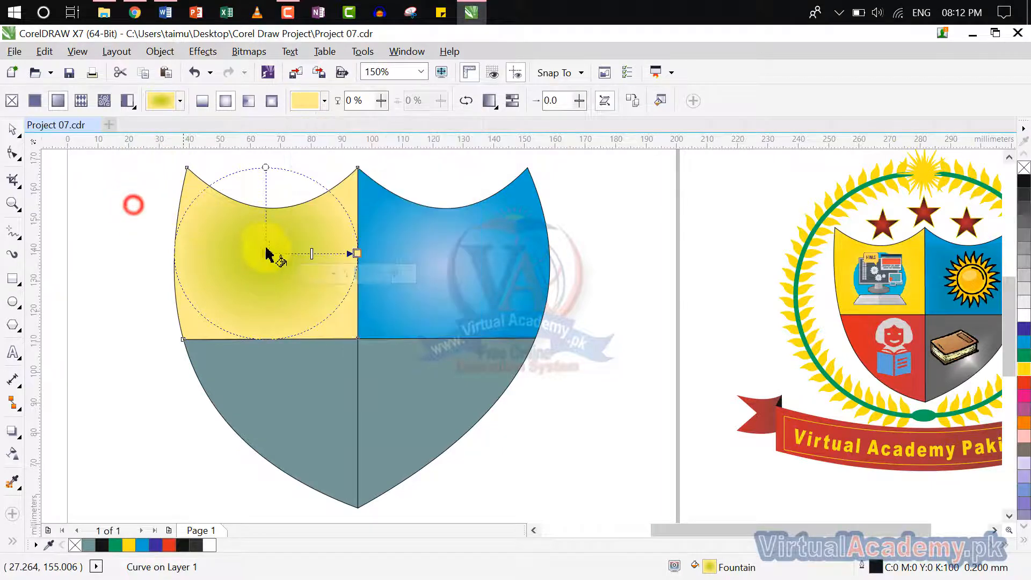
left_click(600, 275)
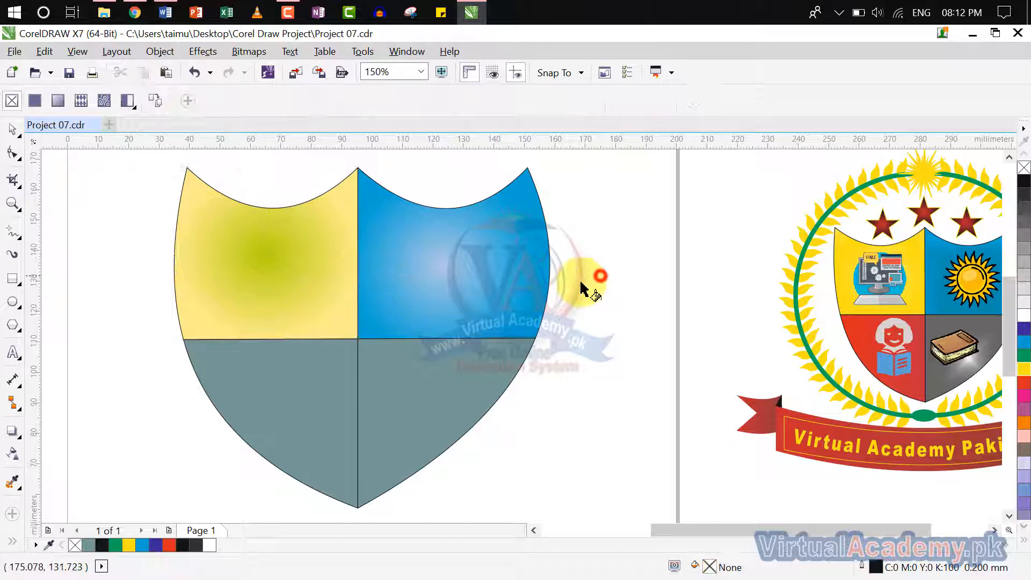
Step: Give the shield's lower-right section a diagonal fountain fill, make it rectangular, and enlarge it to the section's upper-left corner
left_click(443, 398)
left_click_drag(444, 398, 421, 368)
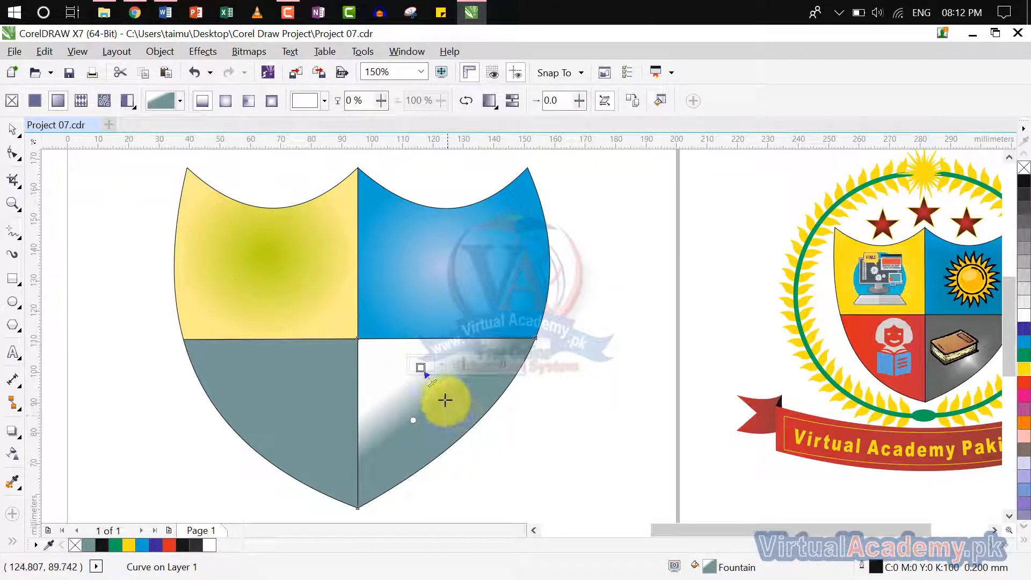
left_click_drag(445, 400, 465, 433)
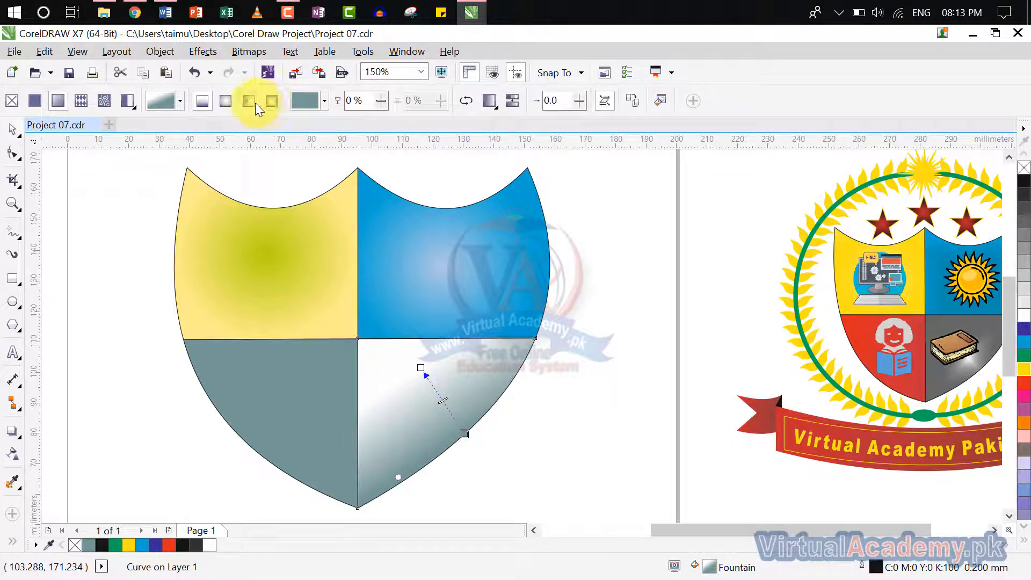
left_click(277, 104)
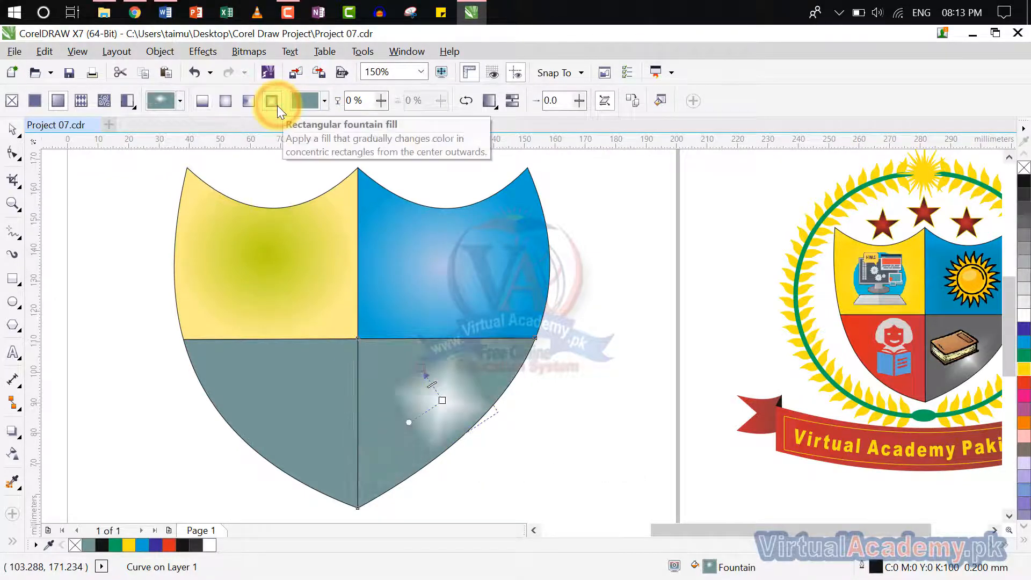
left_click_drag(422, 370, 369, 332)
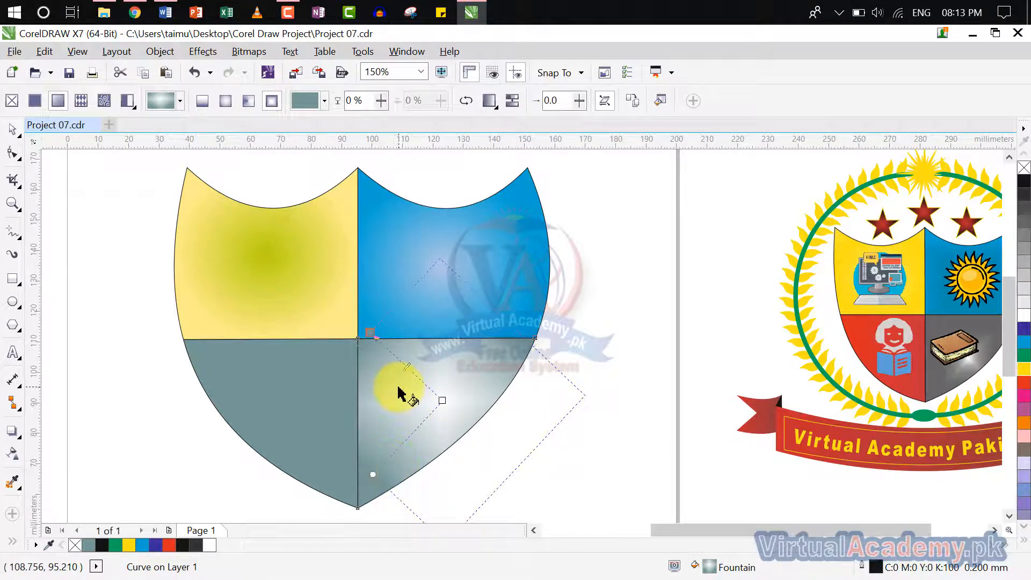
left_click_drag(401, 396, 367, 329)
Step: Set the lower-right gradient's outer colour to Dark Green from the CMYK palette after trying Moss Green, and deselect the section
left_click(344, 285)
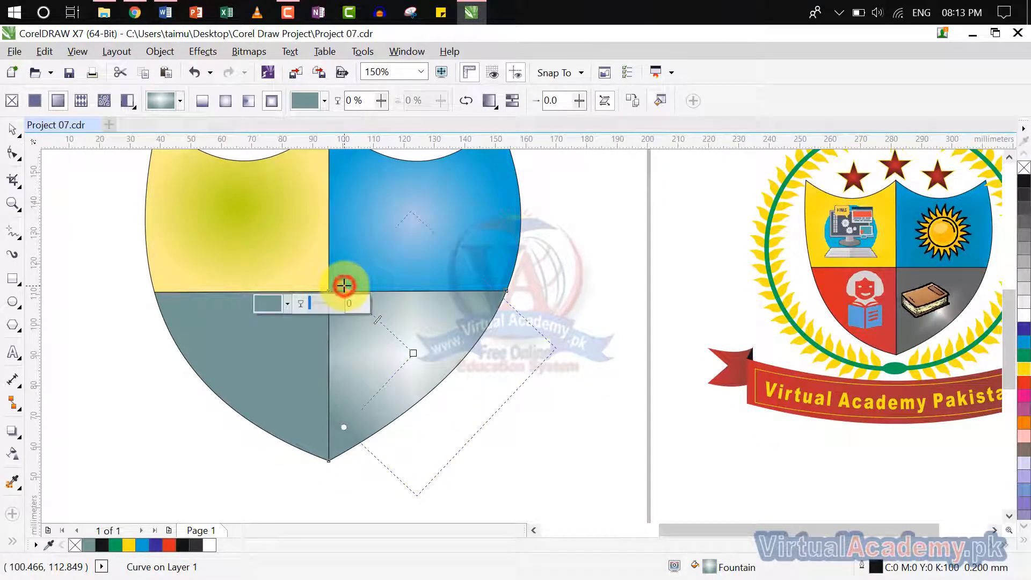
left_click(267, 304)
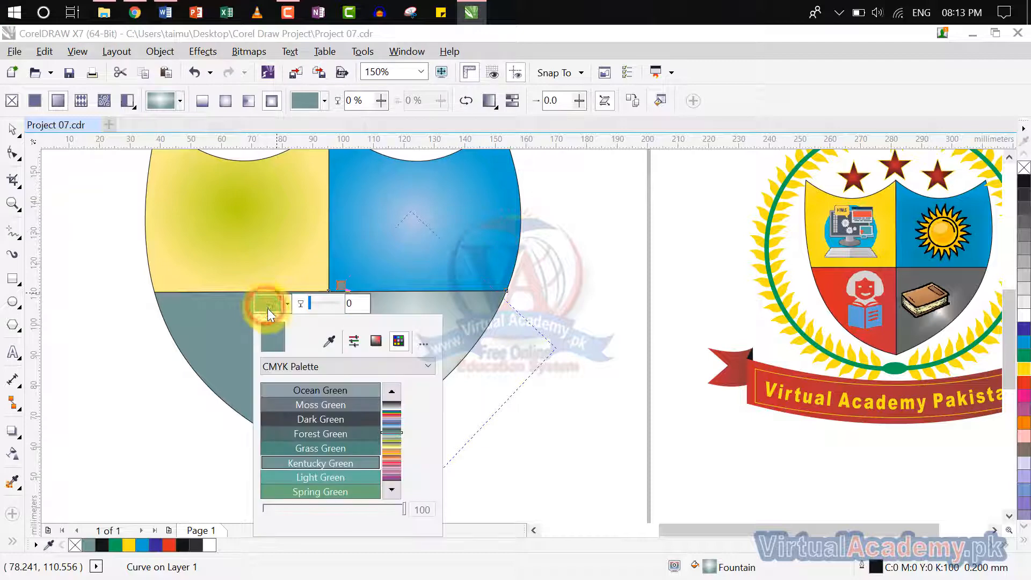
left_click(316, 403)
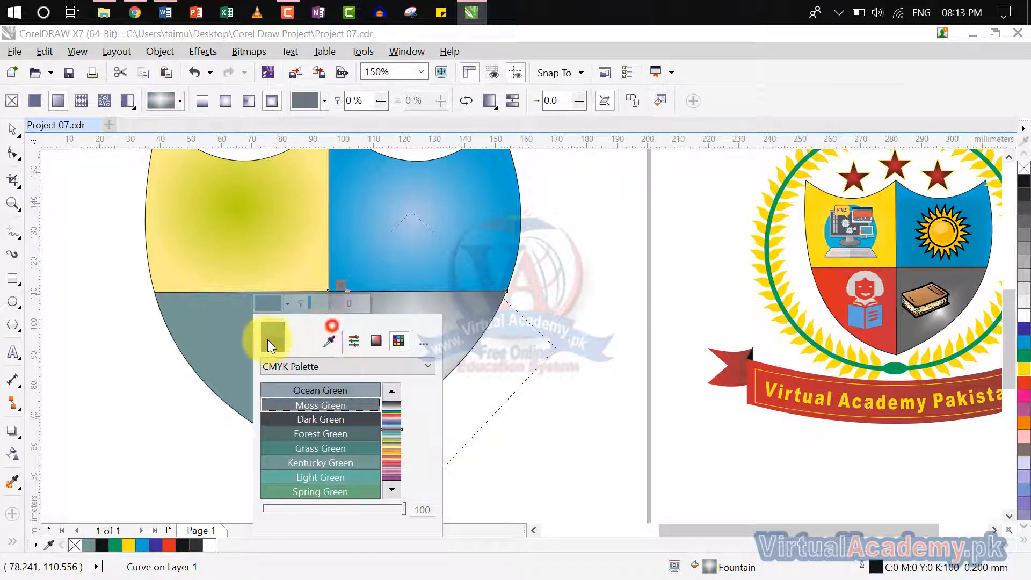
left_click(330, 420)
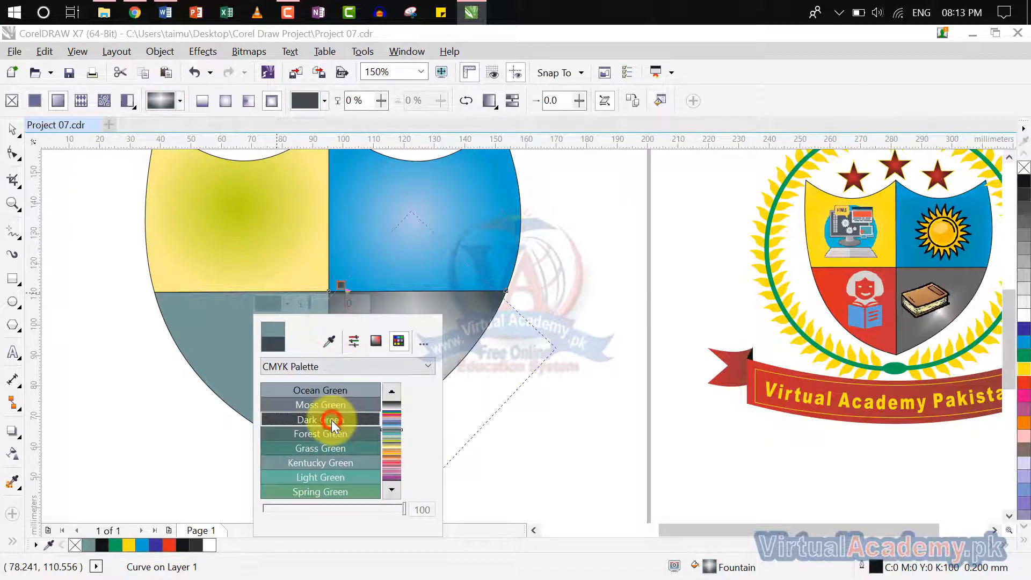
left_click(569, 294)
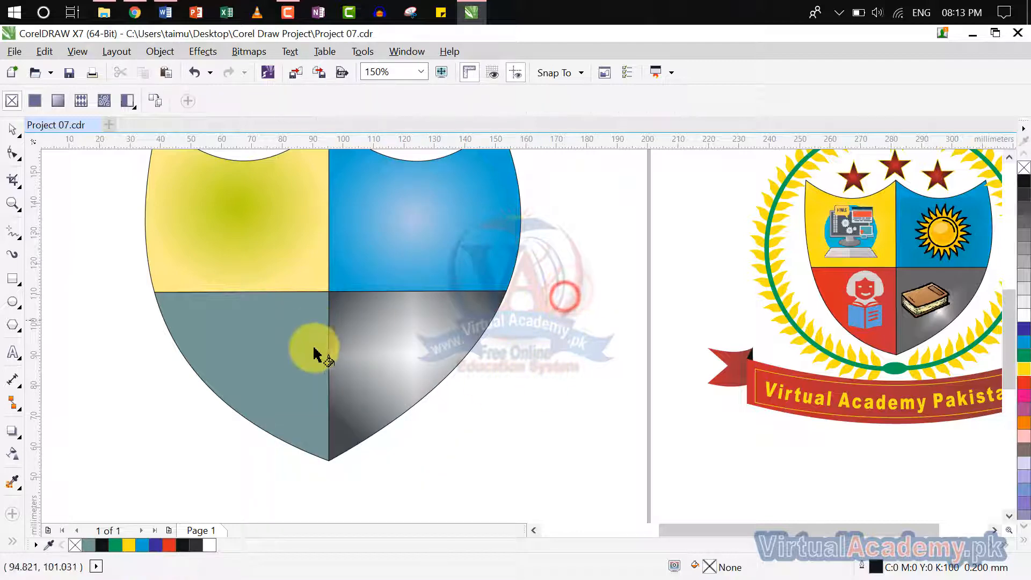
Step: Apply a diagonal fountain fill to the shield's lower-left section and change it to the rectangular type
left_click(289, 354)
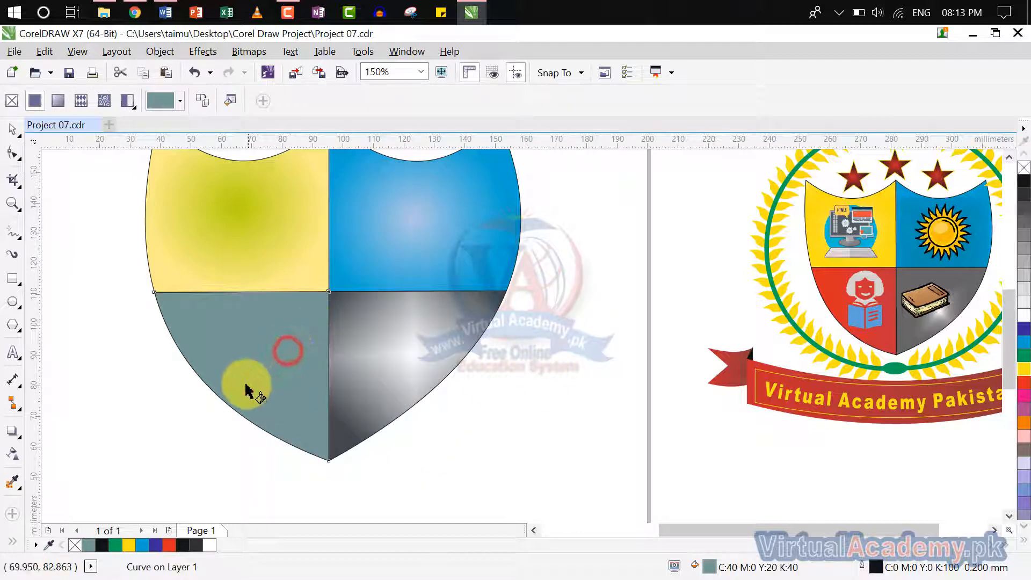
left_click(236, 397)
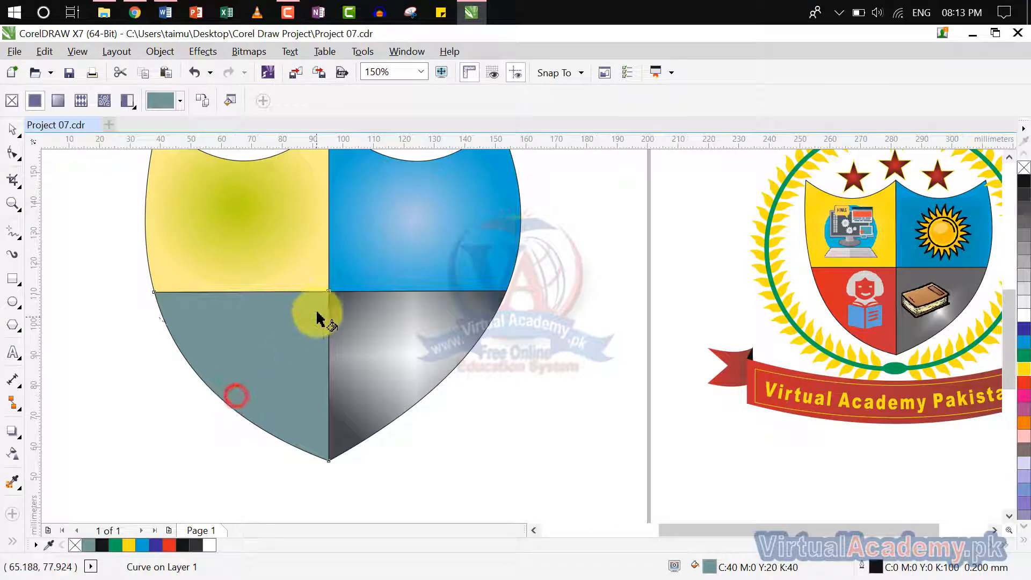
left_click_drag(305, 310, 228, 404)
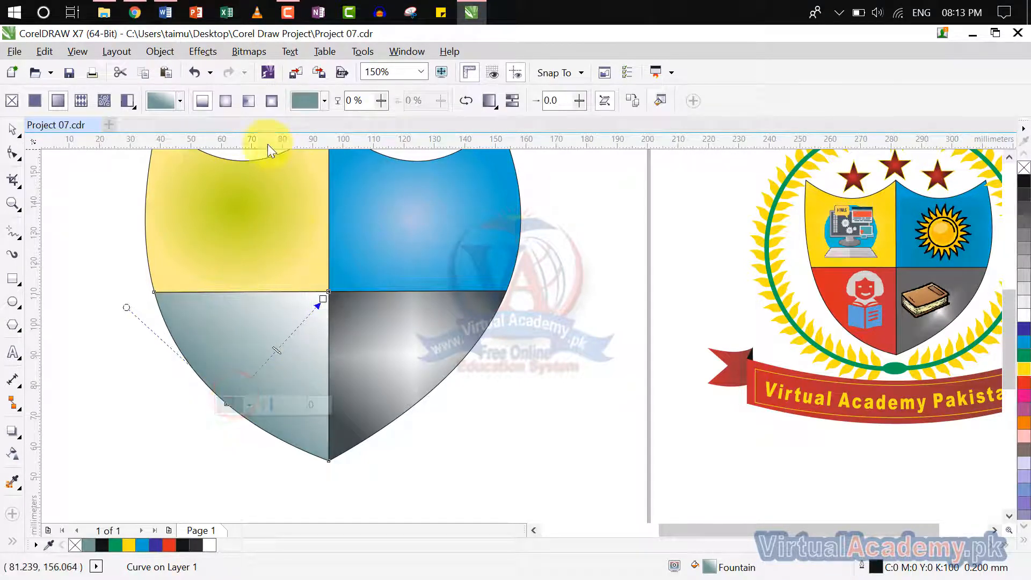
left_click(249, 102)
left_click(267, 100)
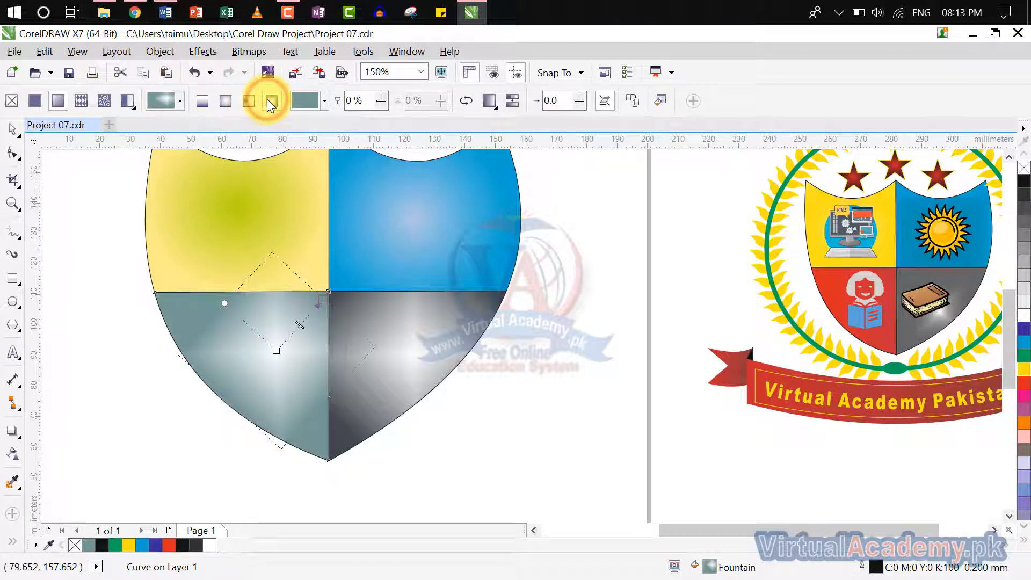
left_click(265, 305)
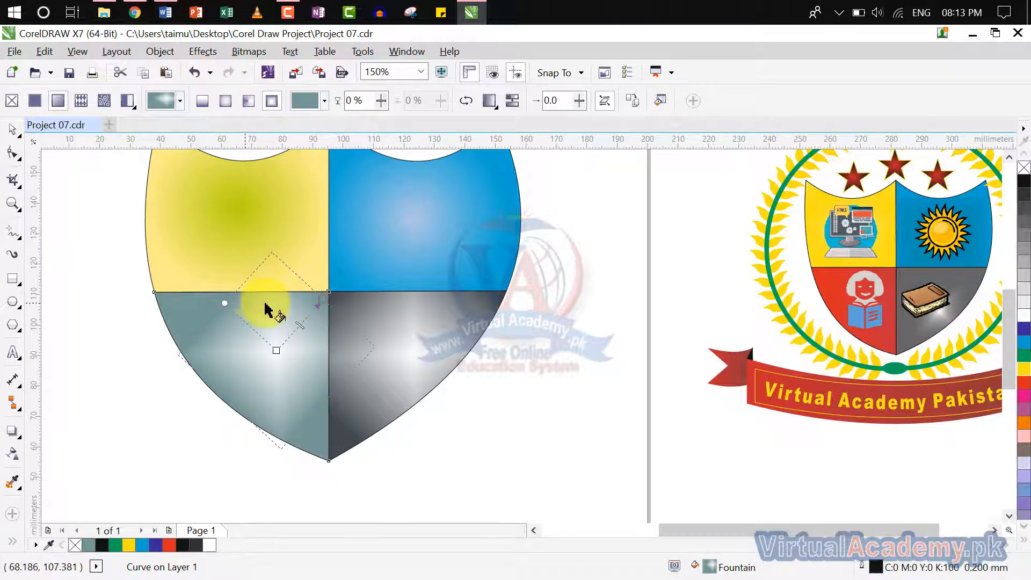
Step: Set the outer colour of the lower-left section's gradient to Red from the CMYK palette
left_click(321, 297)
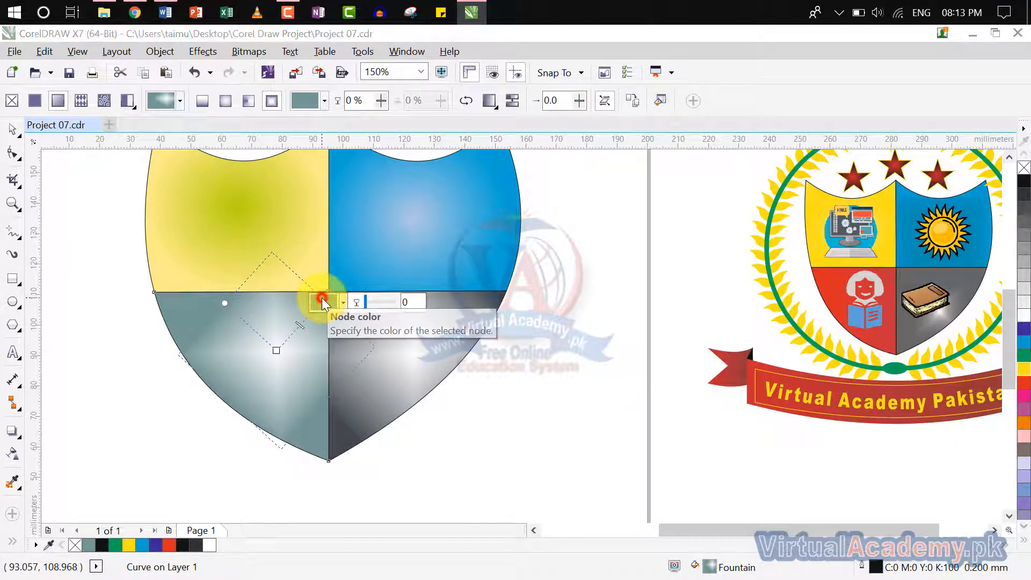
left_click(324, 302)
left_click(444, 411)
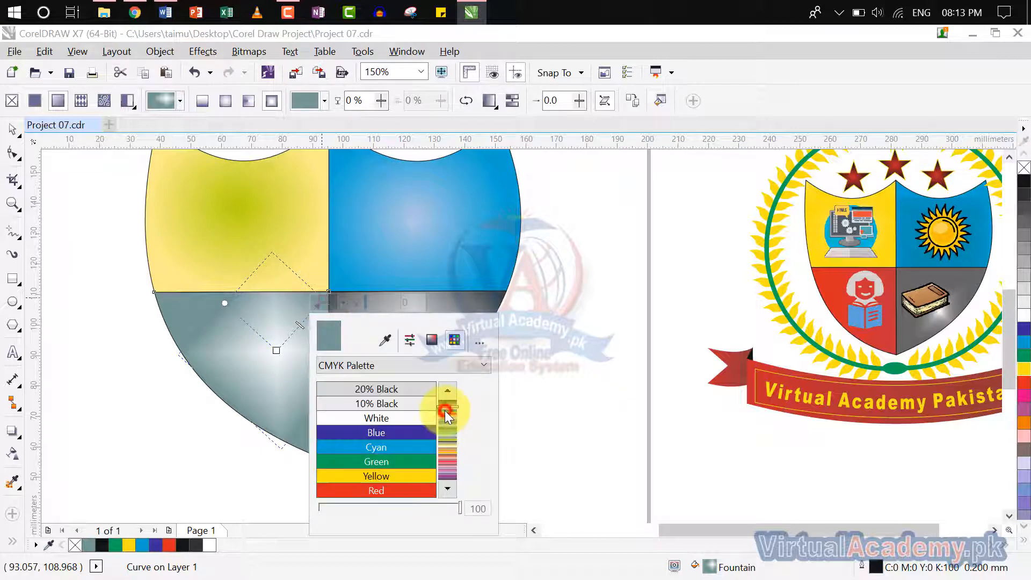
left_click(379, 486)
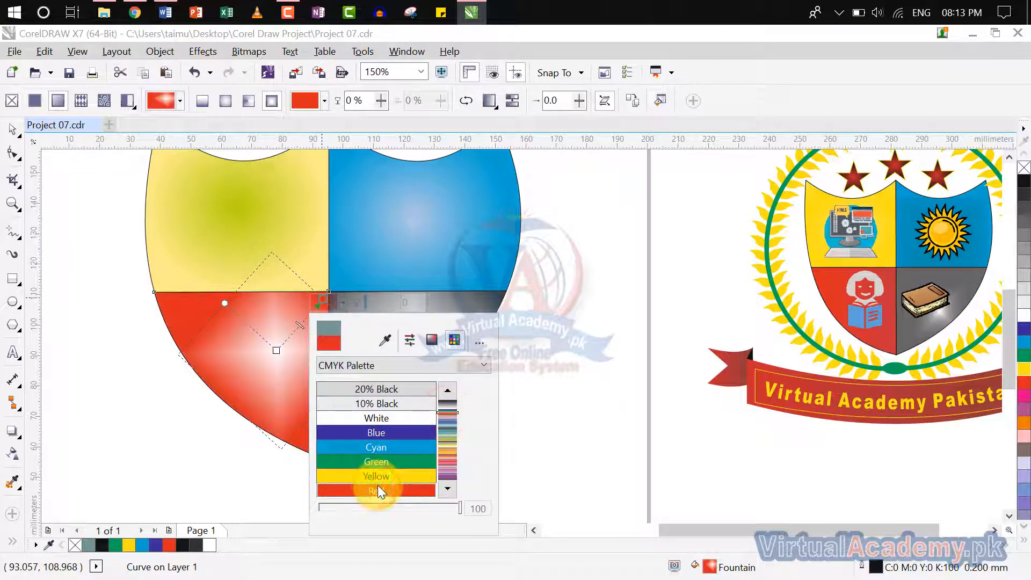
left_click(550, 419)
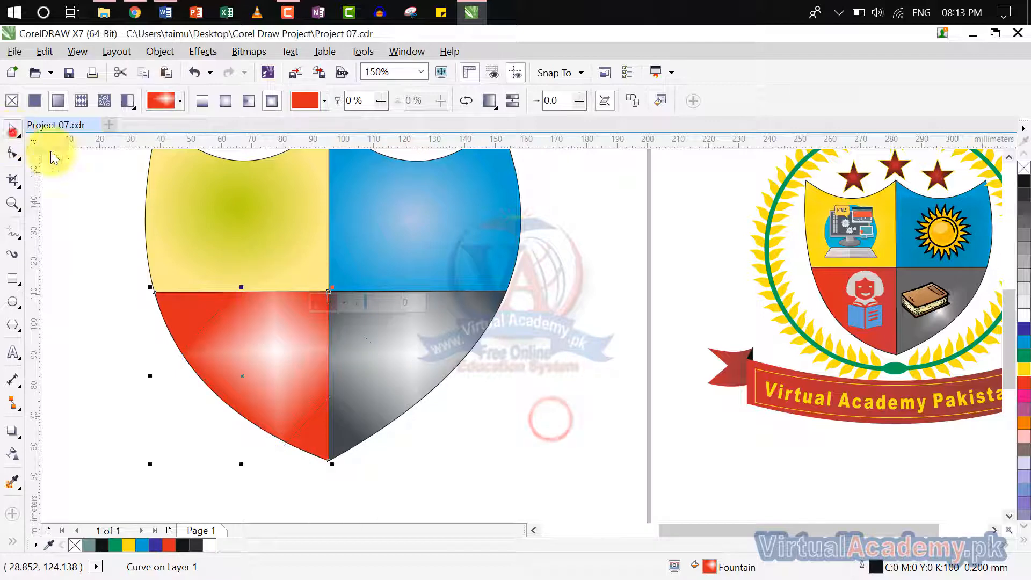
Step: Leave the fill tool and select all four shield sections together
left_click(12, 130)
left_click(477, 350)
scroll(544, 417, "down", 2)
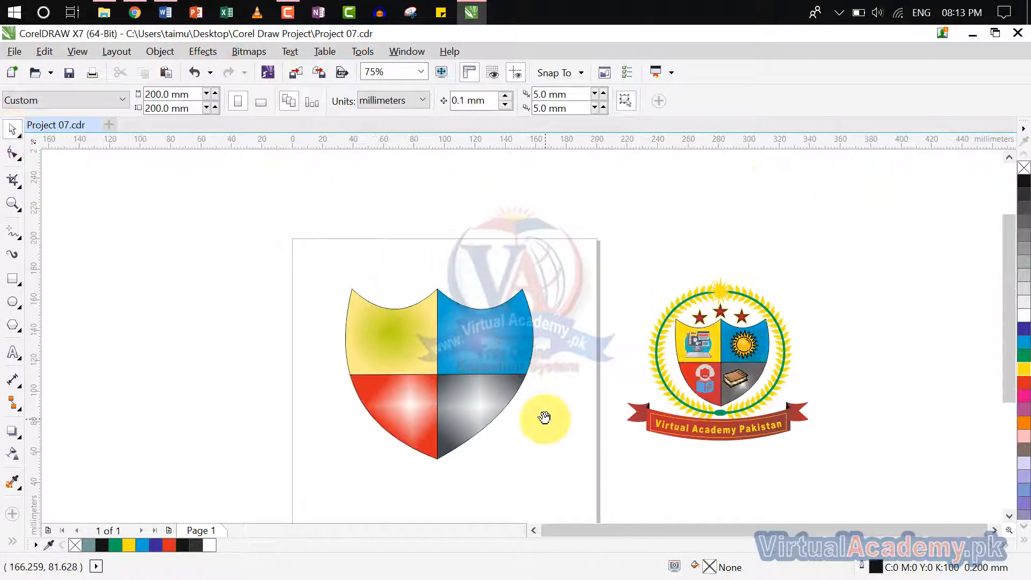
left_click_drag(546, 249, 311, 503)
scroll(714, 355, "up", 3)
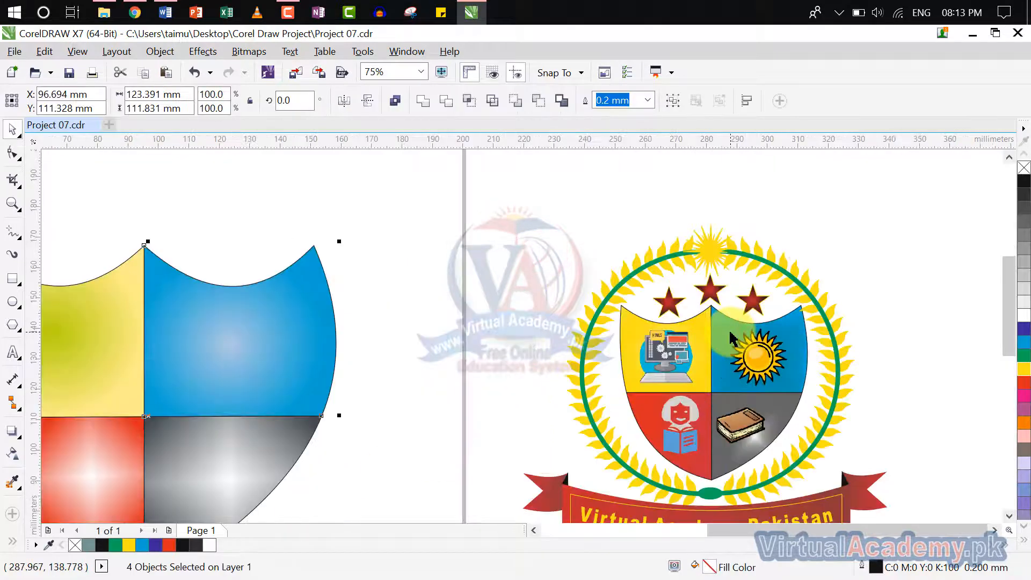
Step: Set the outline width of the four selected shield sections to 0.5 mm and deselect them
scroll(648, 329, "down", 3)
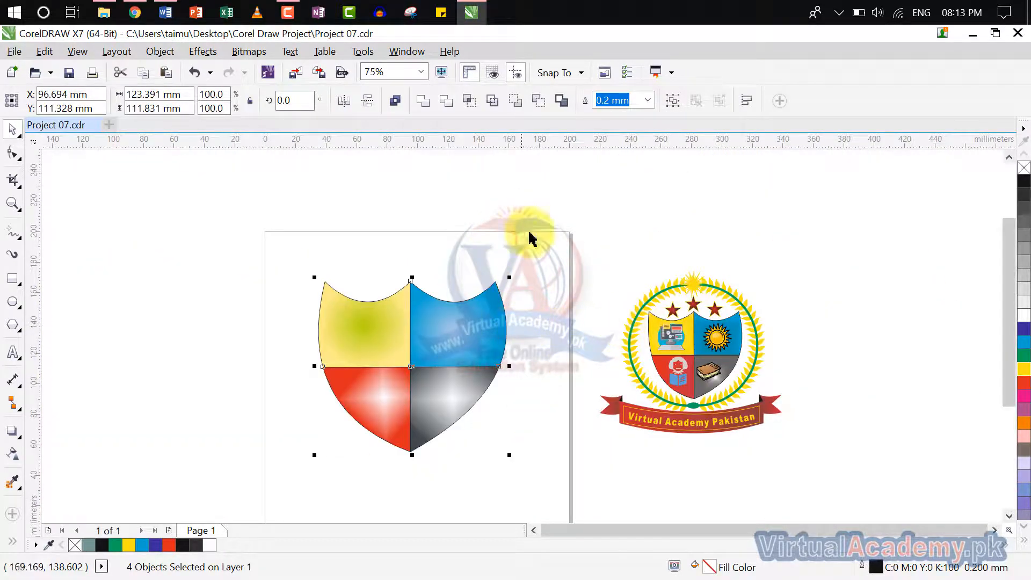
left_click(646, 102)
left_click(616, 184)
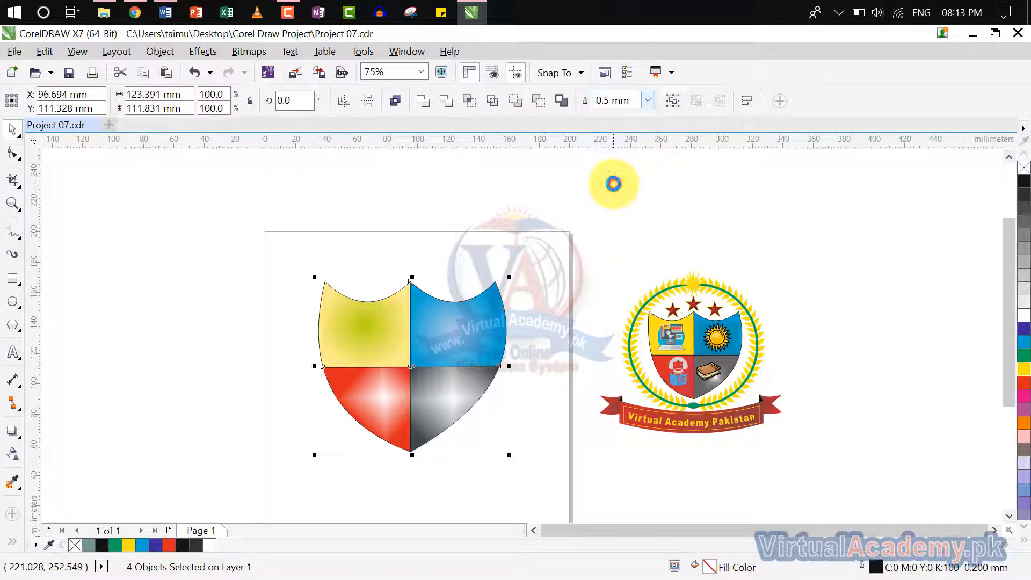
left_click(548, 242)
left_click_drag(543, 282, 523, 268)
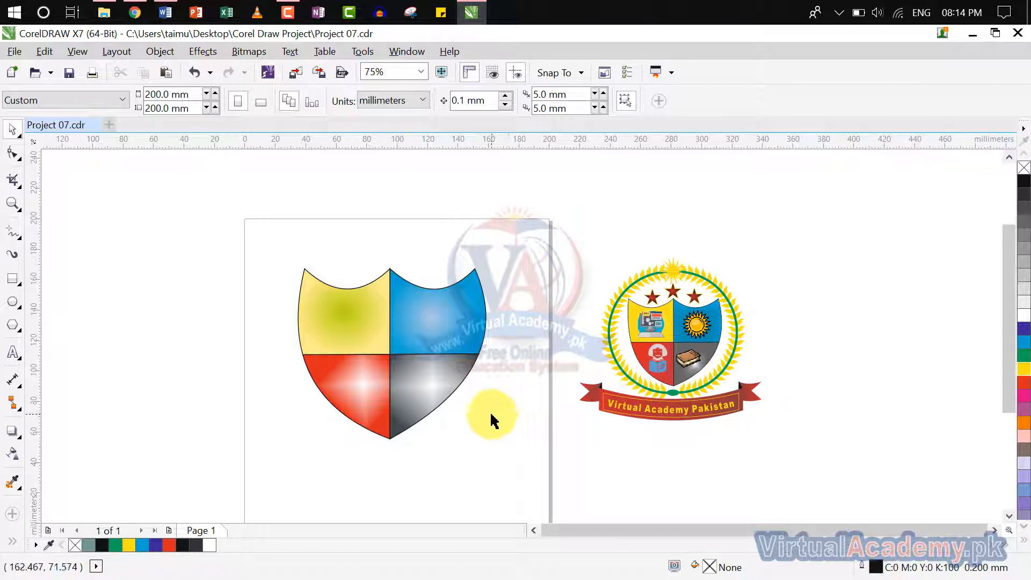
left_click_drag(488, 416, 527, 399)
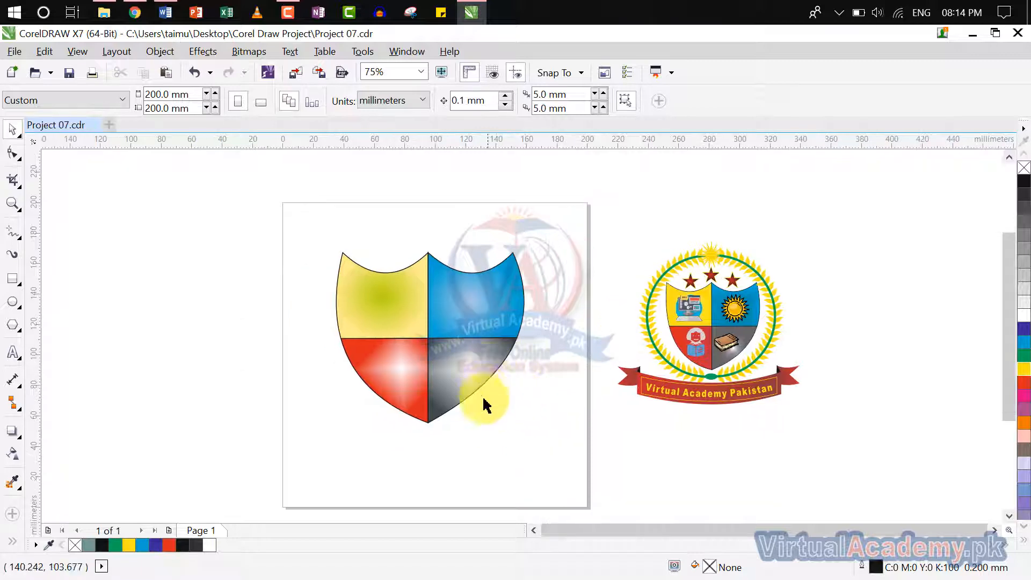
Step: Import iconfinder_Web_Developmen_1562687.png from Downloads and place it about 28 mm wide in the shield's yellow section
left_click(297, 72)
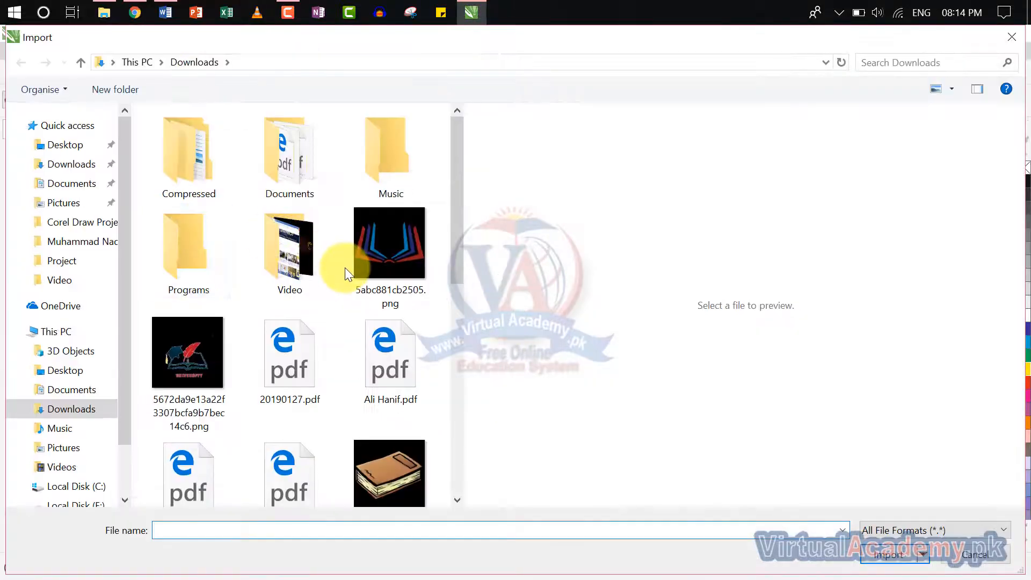
scroll(345, 268, "down", 6)
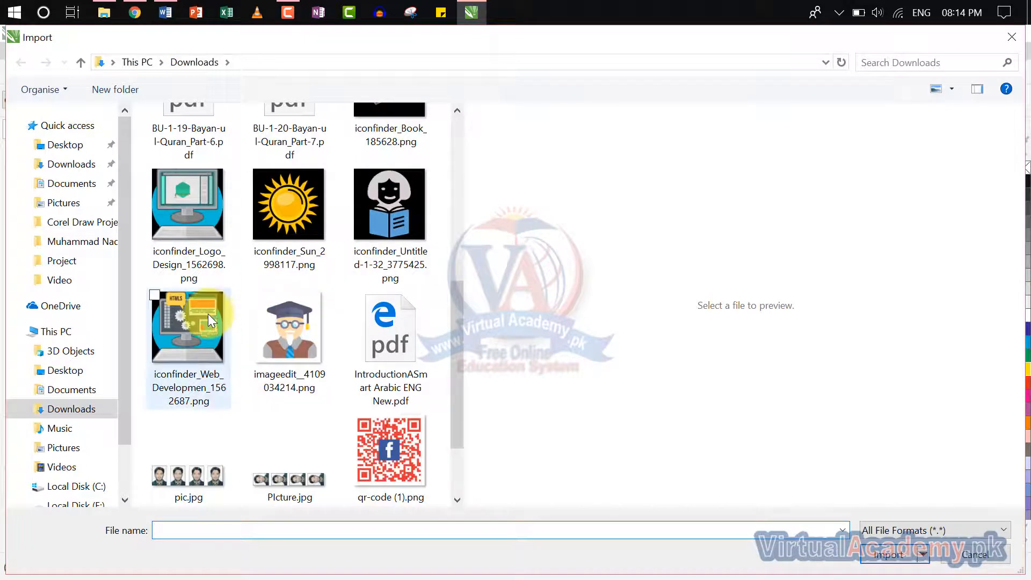
left_click(215, 337)
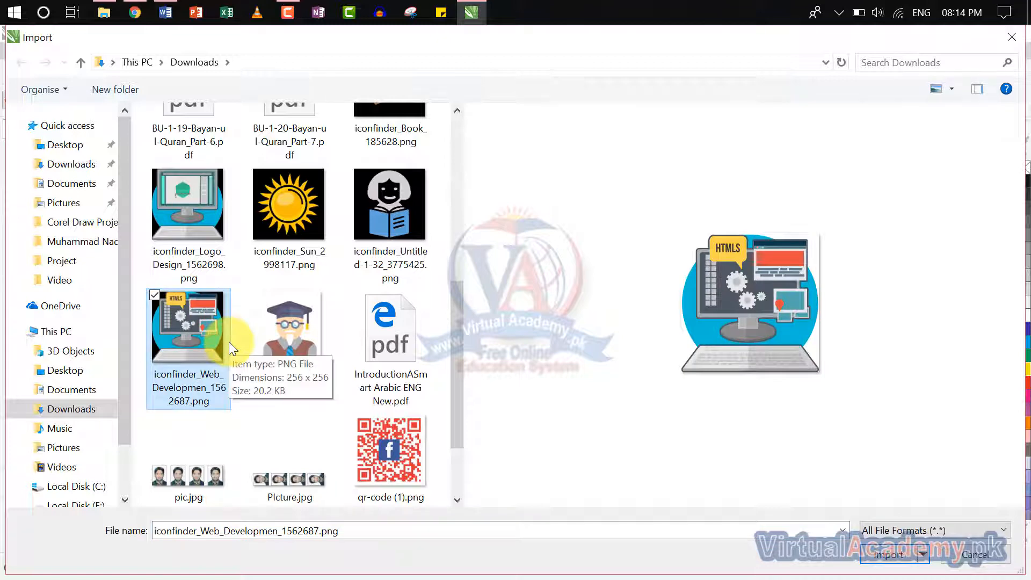
left_click(894, 552)
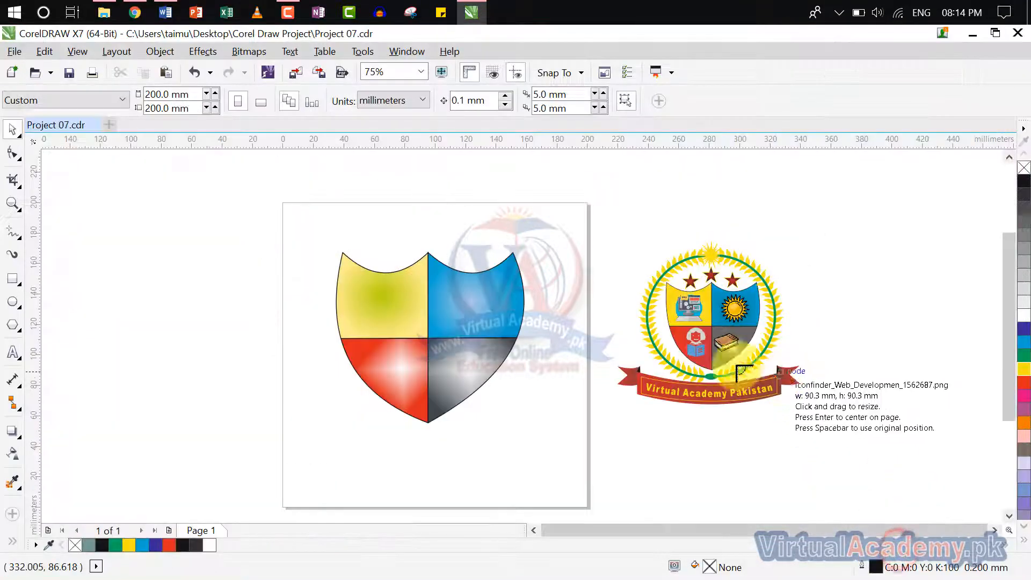
scroll(430, 322, "up", 2)
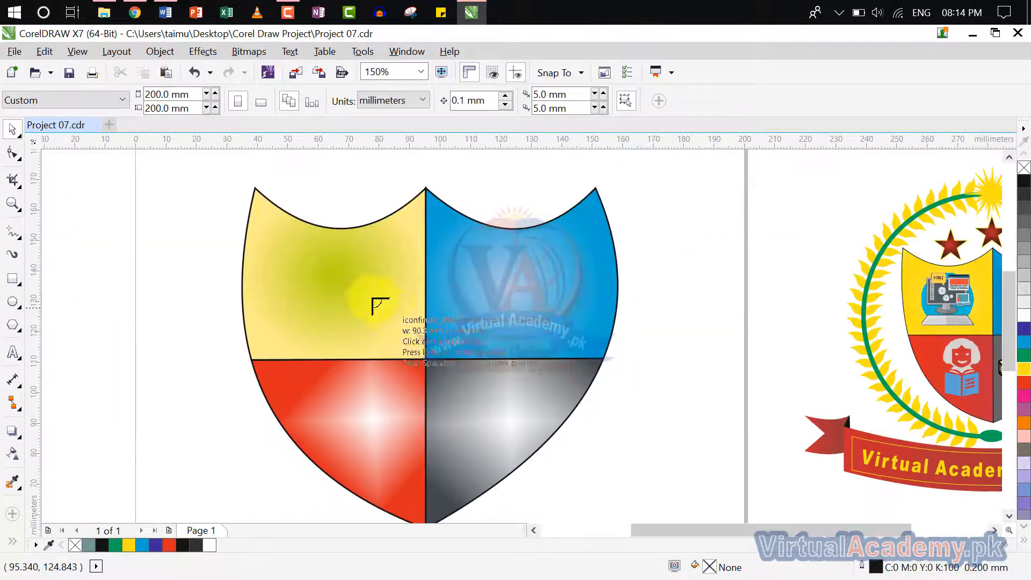
left_click_drag(296, 256, 424, 344)
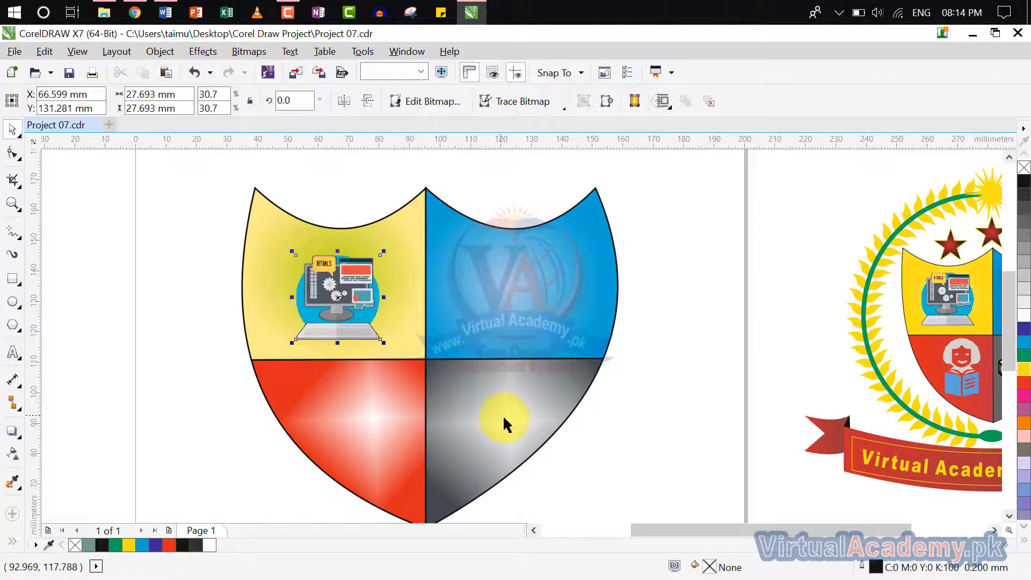
Step: Import iconfinder_Untitled-1-32_3775425.png and place it about 27 mm wide in the shield's red section
left_click_drag(488, 323, 368, 304)
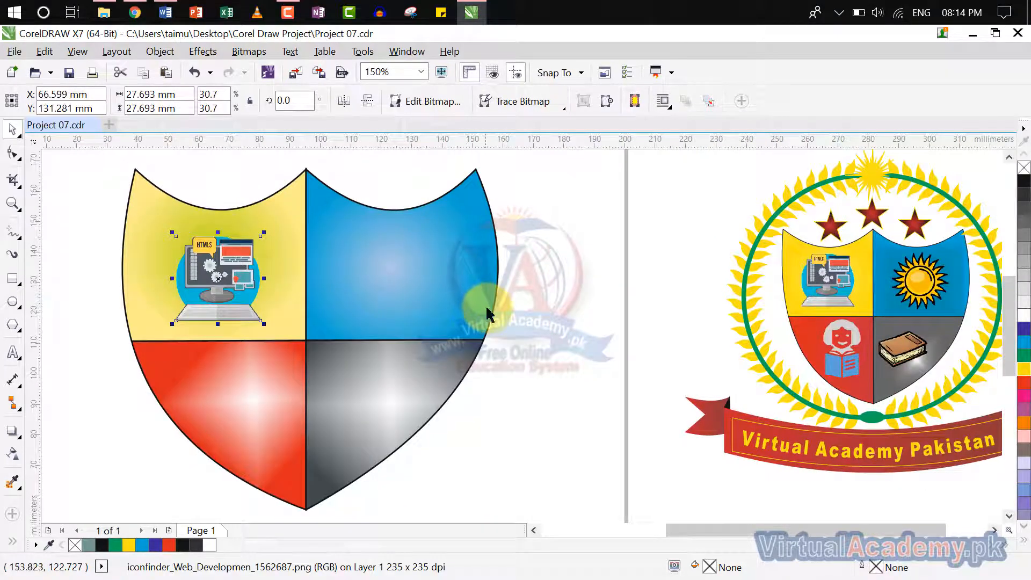
scroll(488, 314, "down", 2)
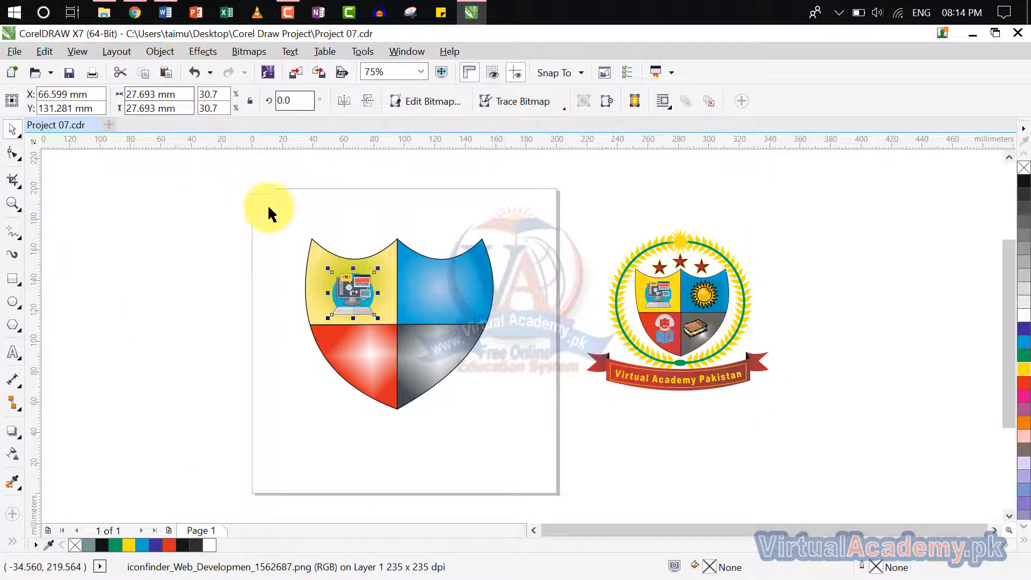
right_click(227, 204)
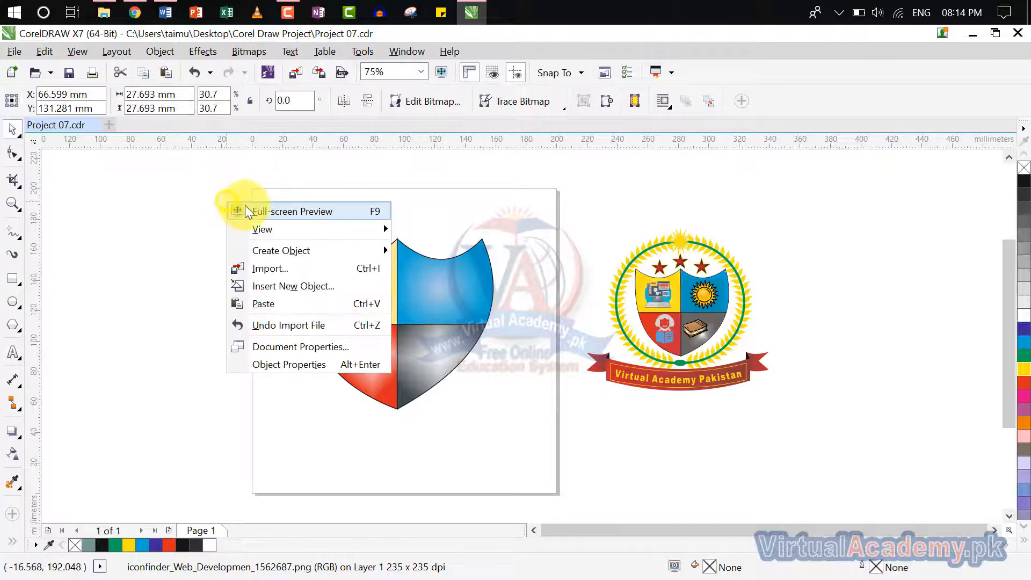
left_click(279, 266)
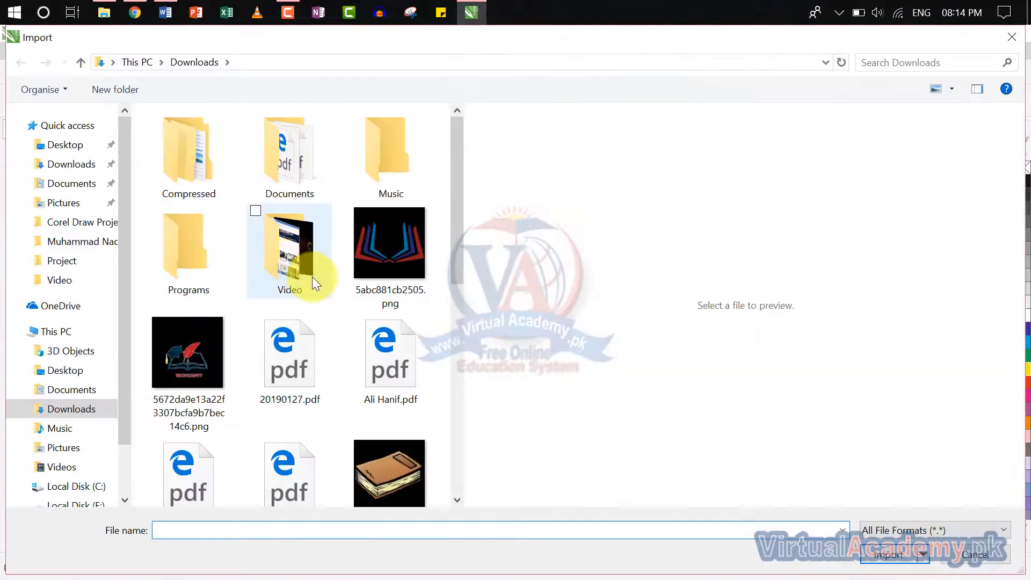
scroll(314, 278, "down", 3)
double_click(383, 427)
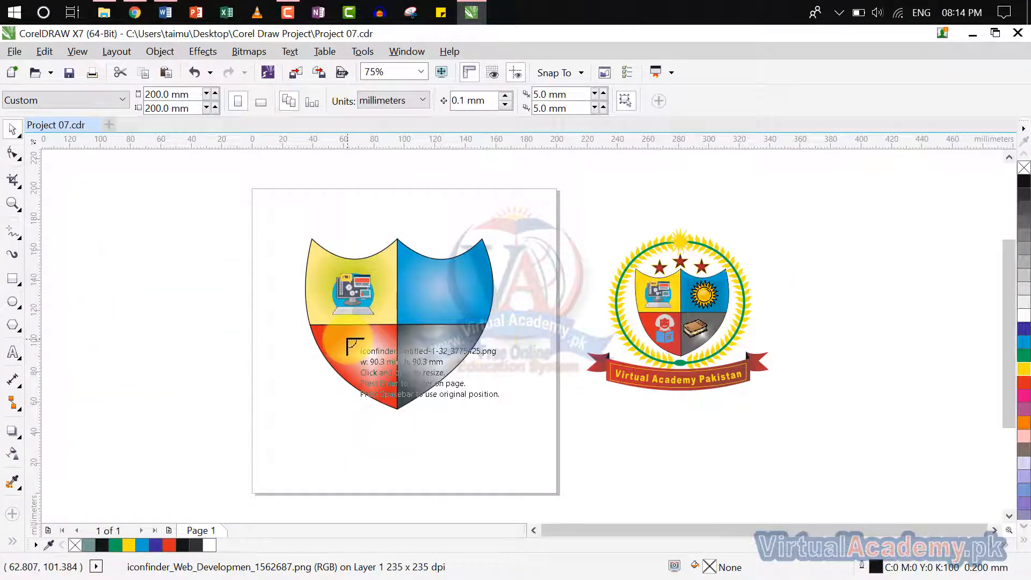
left_click_drag(345, 336, 377, 376)
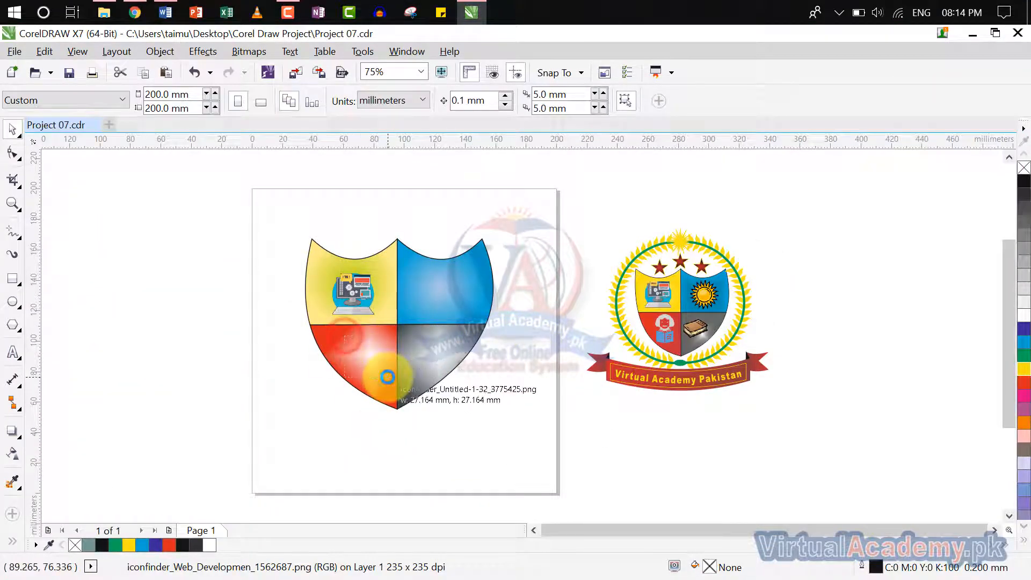
left_click(461, 449)
Step: Try the reading-girl icon over the shield's grey section, move it back into the red section, and deselect it
scroll(370, 387, "up", 4)
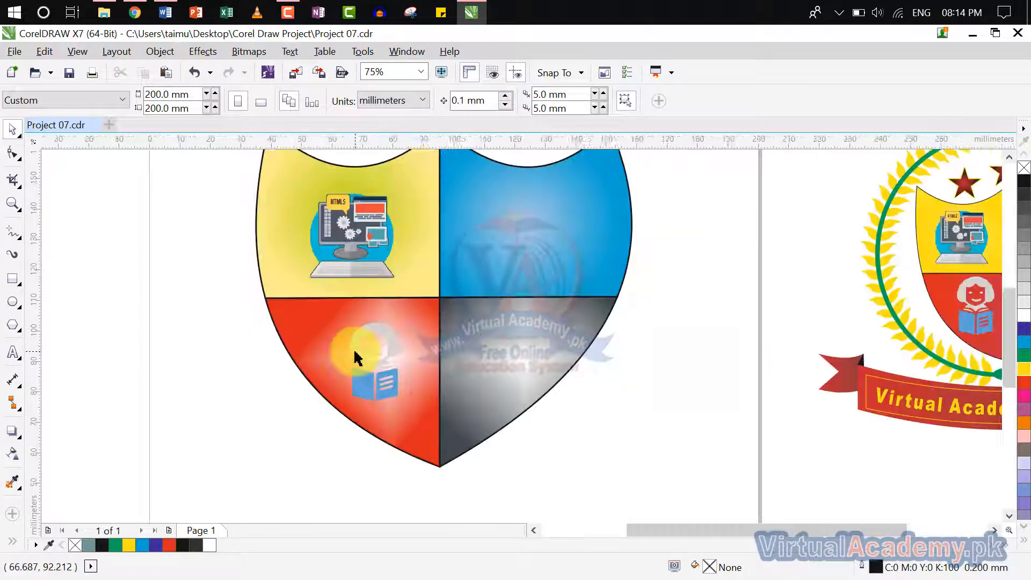
left_click(380, 364)
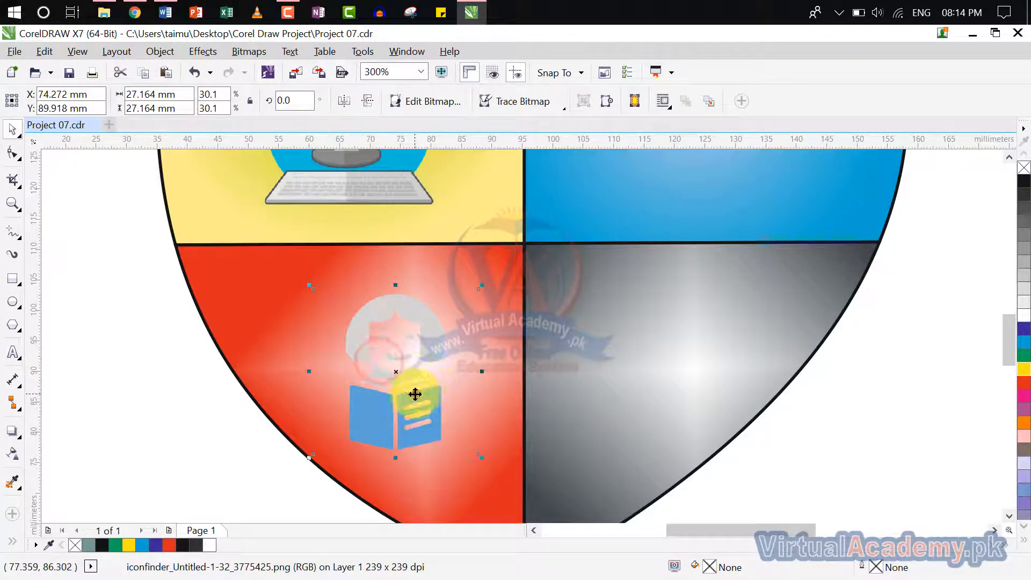
left_click_drag(415, 394, 668, 369)
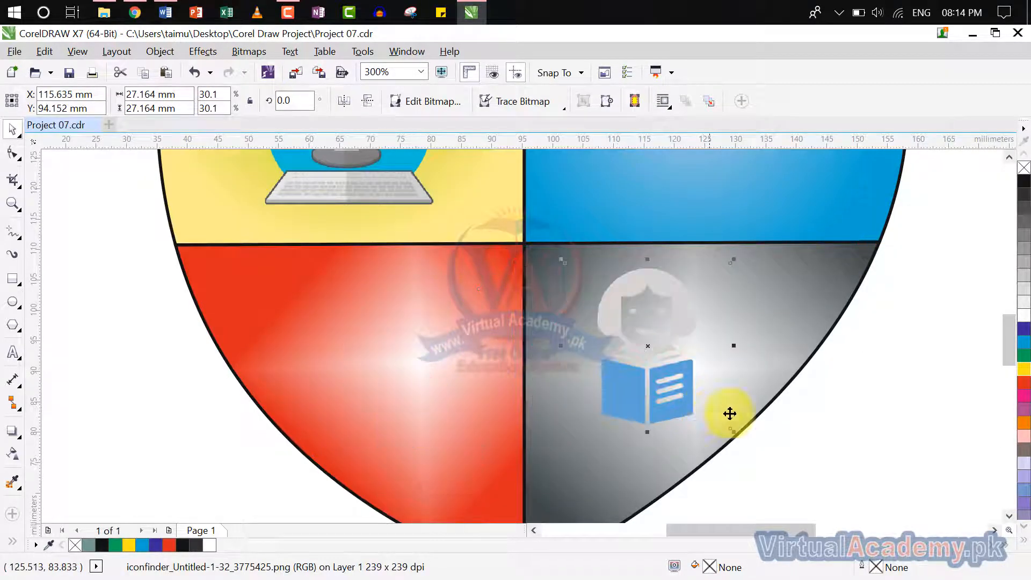
scroll(810, 410, "down", 1)
left_click_drag(810, 410, 503, 461)
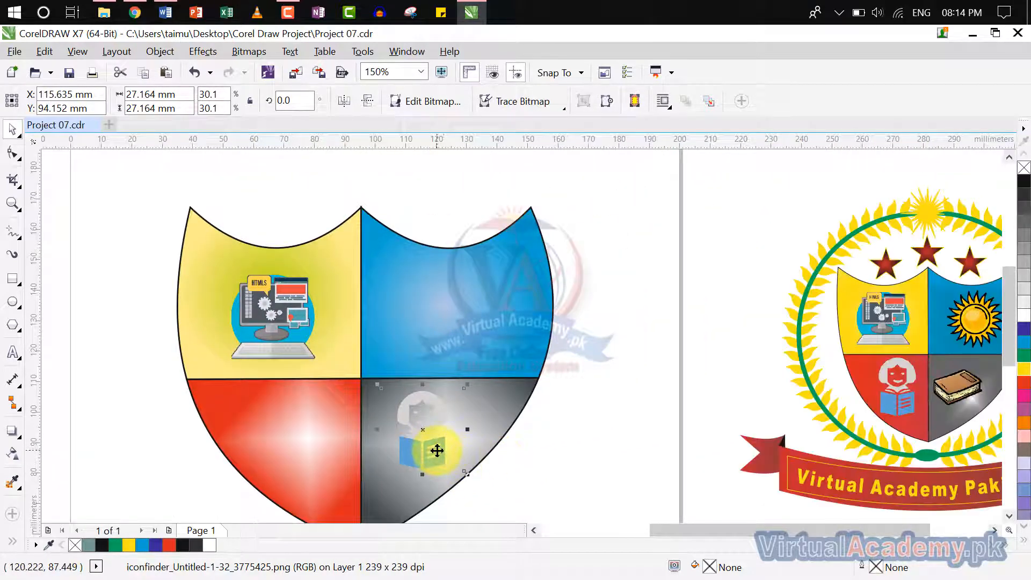
left_click_drag(437, 451, 293, 458)
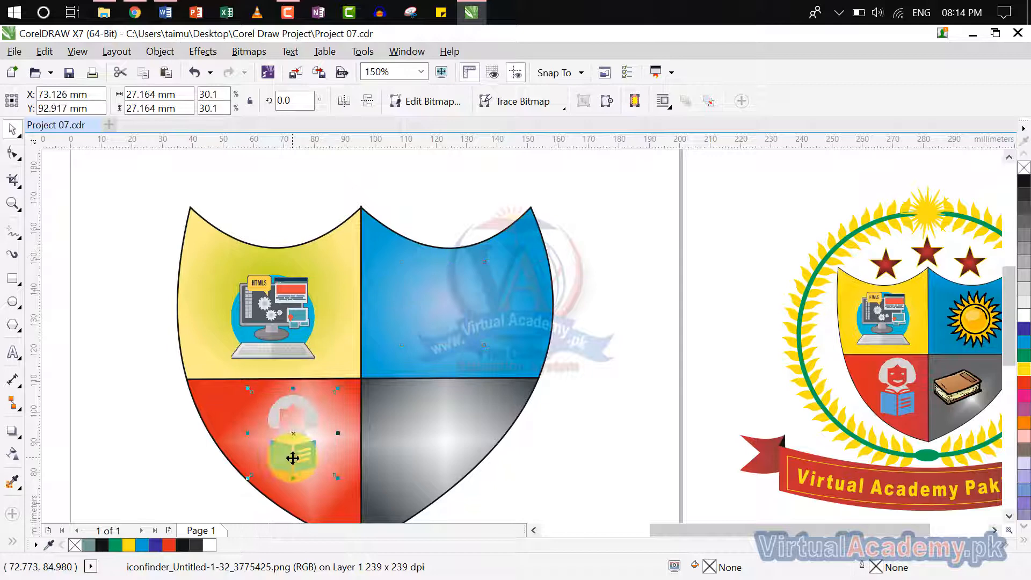
left_click(614, 419)
Step: Replace the lower-left shield section's gradient with a solid red fill from the document palette and deselect it
scroll(611, 403, "down", 3)
scroll(611, 352, "up", 3)
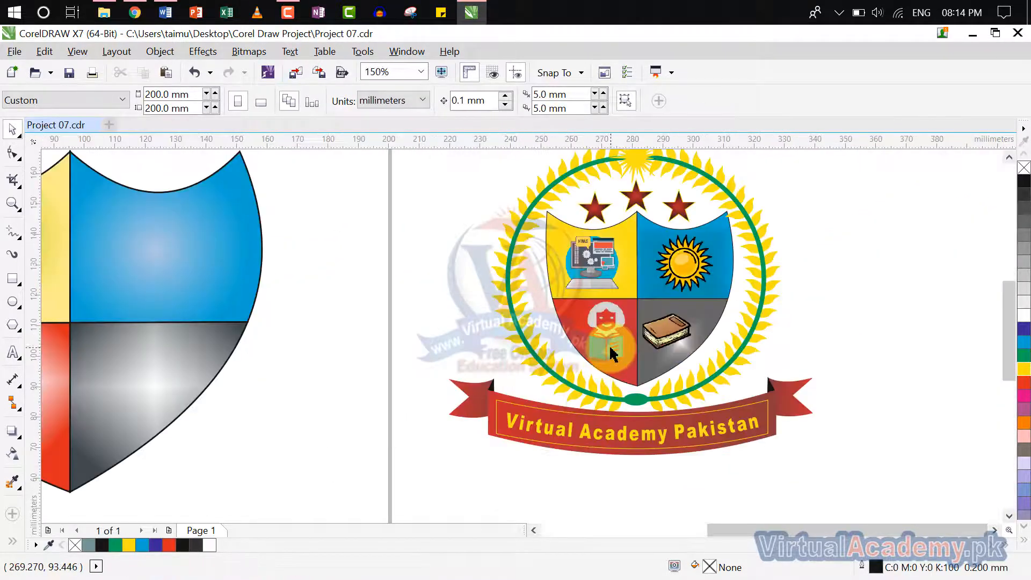
scroll(494, 333, "down", 2)
scroll(309, 370, "up", 2)
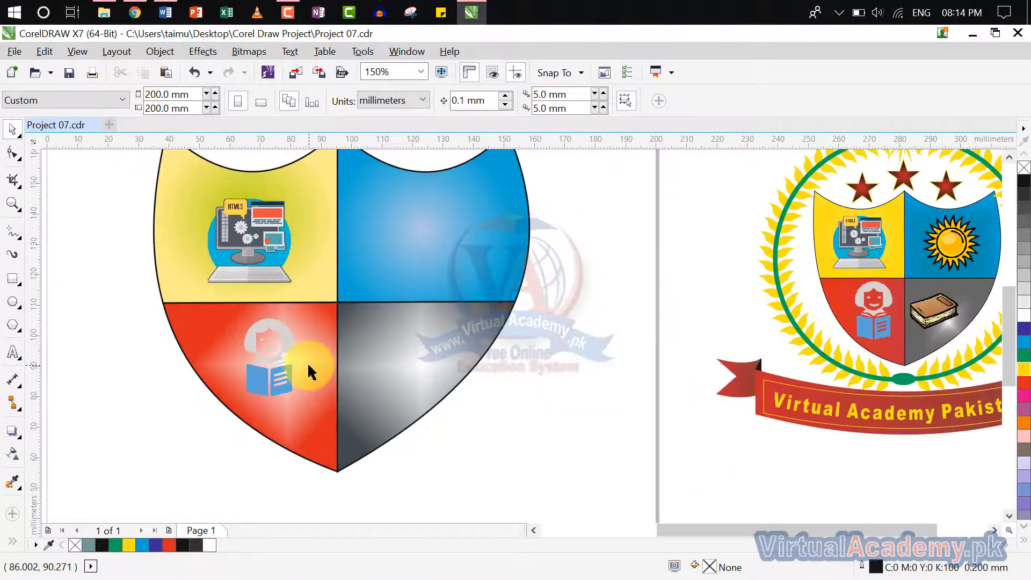
left_click(310, 372)
left_click(197, 333)
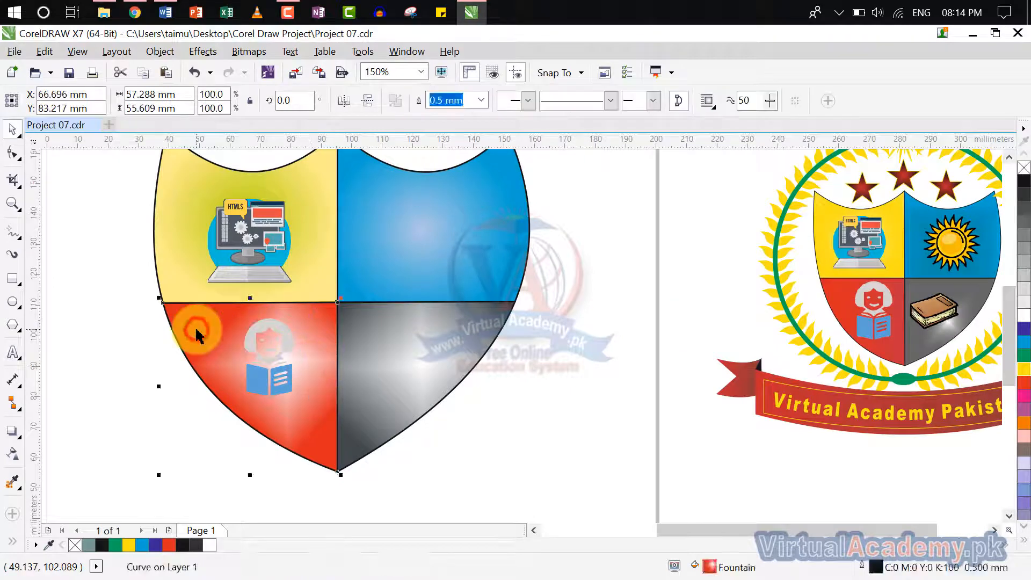
left_click(173, 545)
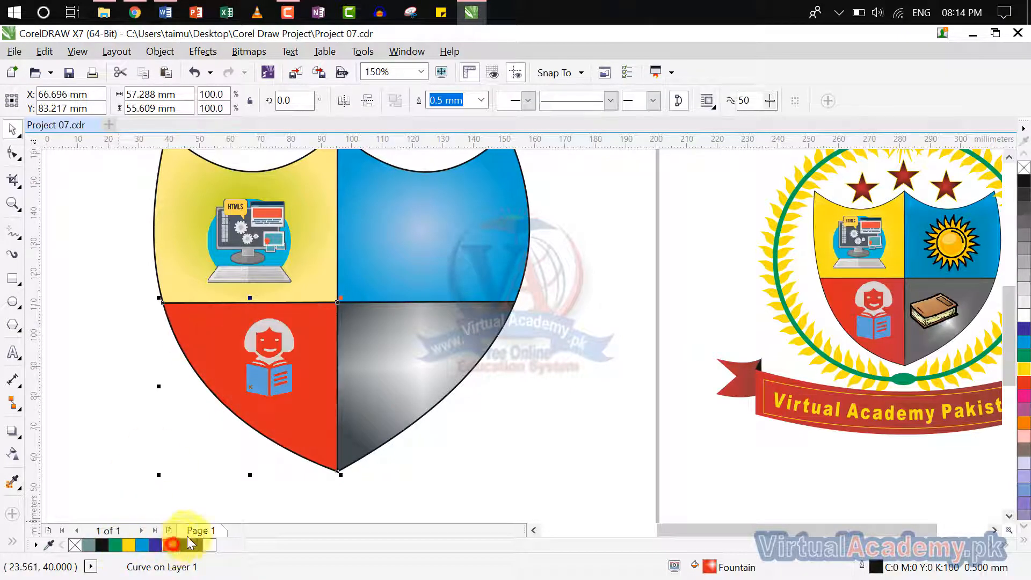
left_click(432, 447)
Step: Enlarge the reading-girl icon in the red section to about 33 mm and deselect it
left_click(261, 359)
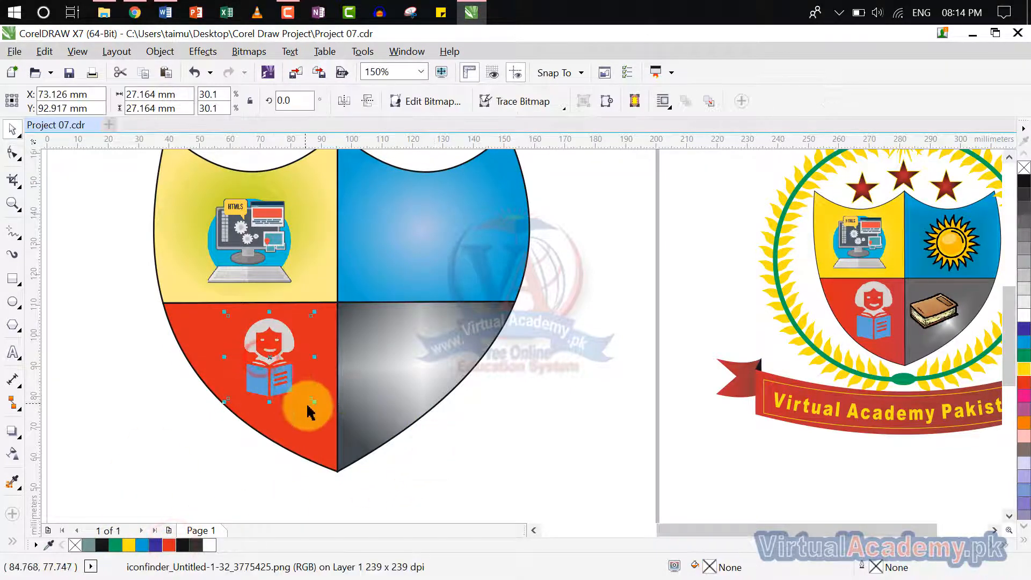
left_click_drag(313, 402, 331, 419)
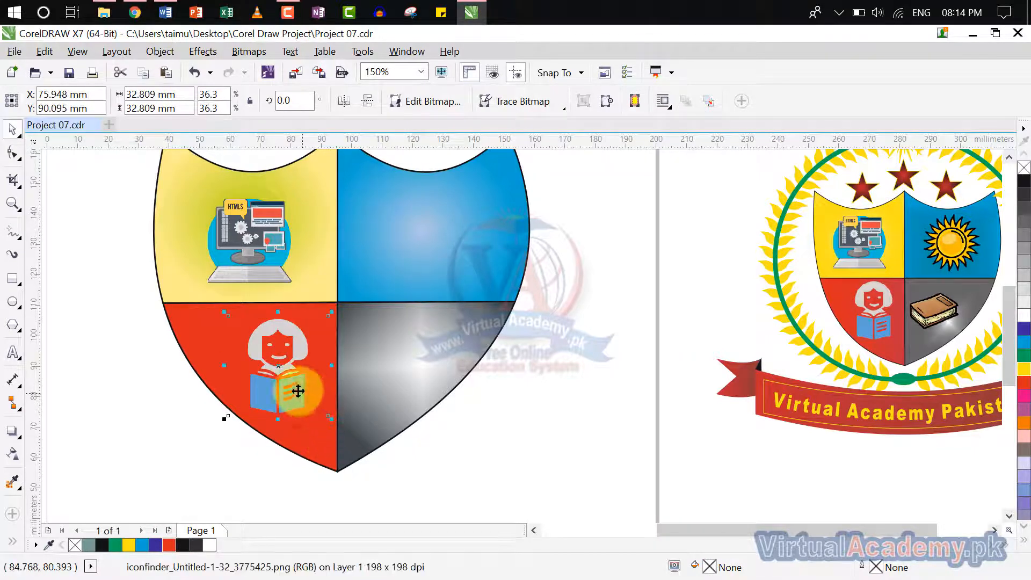
left_click(461, 449)
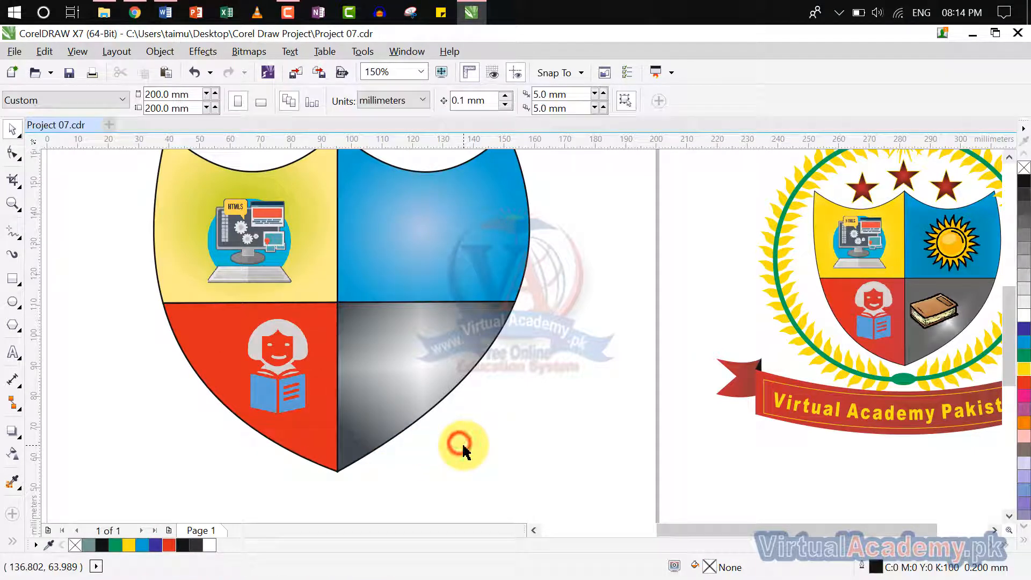
Step: Import iconfinder_Book_185628.png and place it about 26 mm wide in the shield's grey section
right_click(110, 238)
left_click(153, 304)
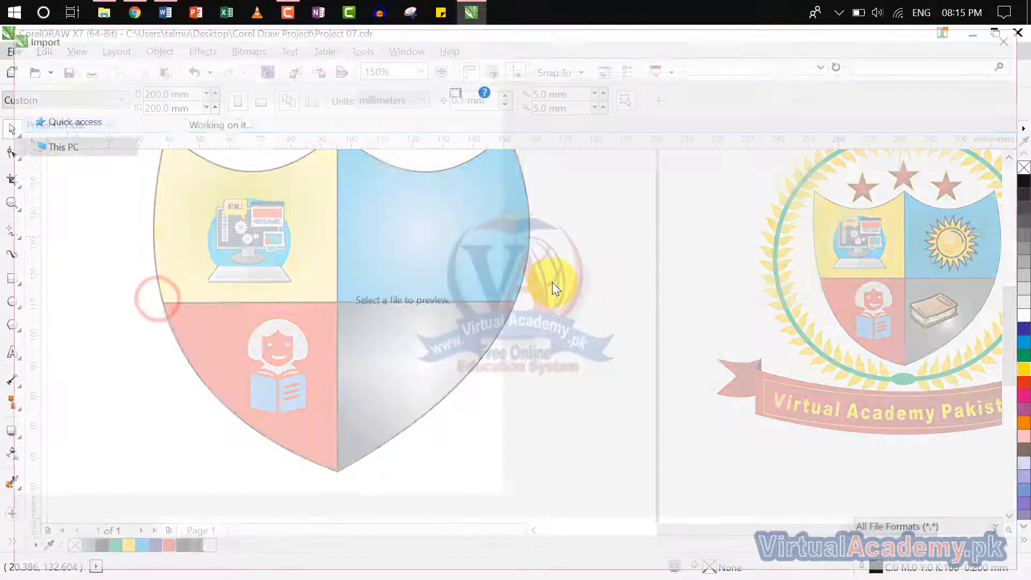
scroll(349, 316, "down", 5)
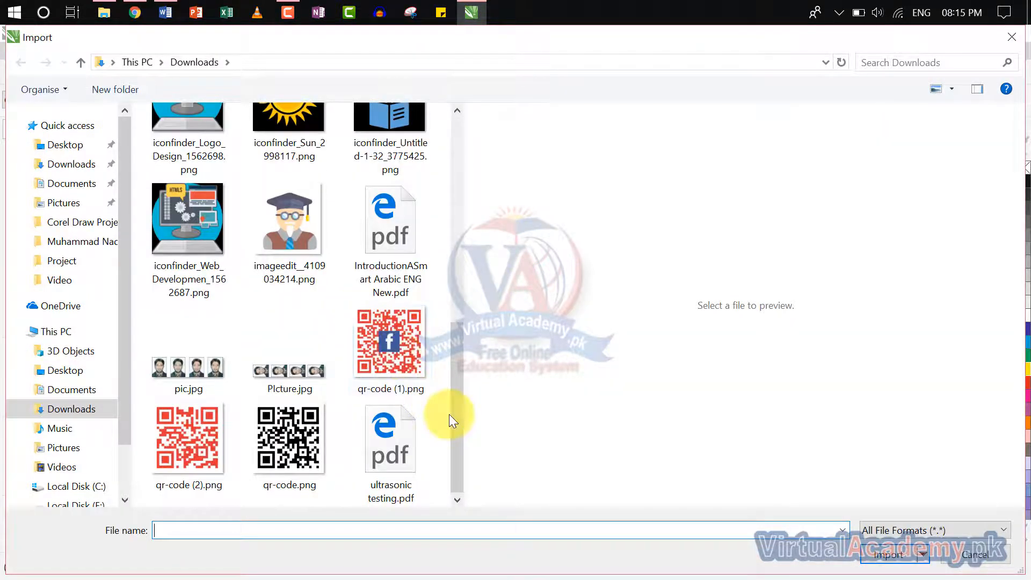
left_click_drag(460, 412, 452, 246)
double_click(404, 392)
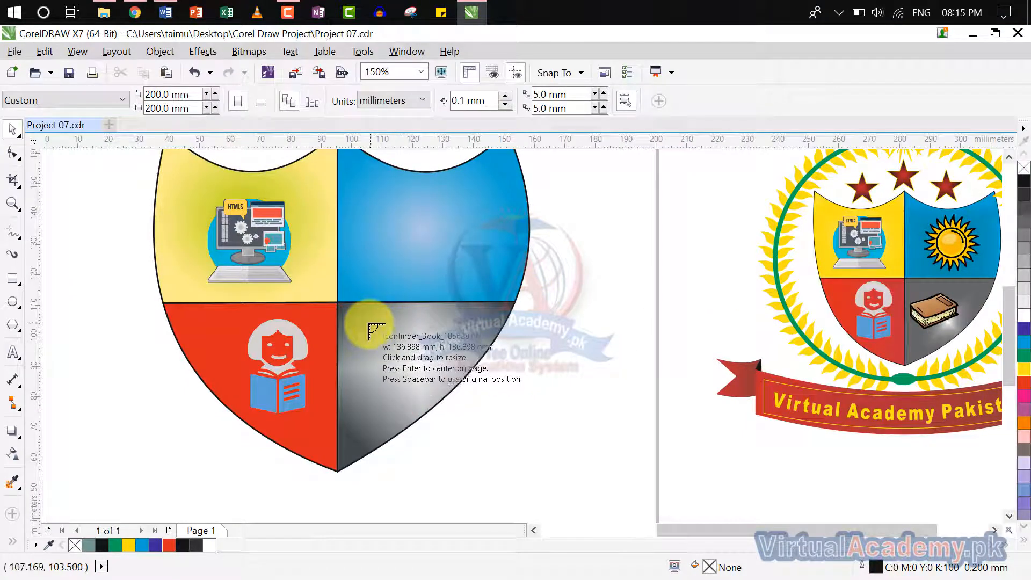
left_click_drag(368, 323, 414, 380)
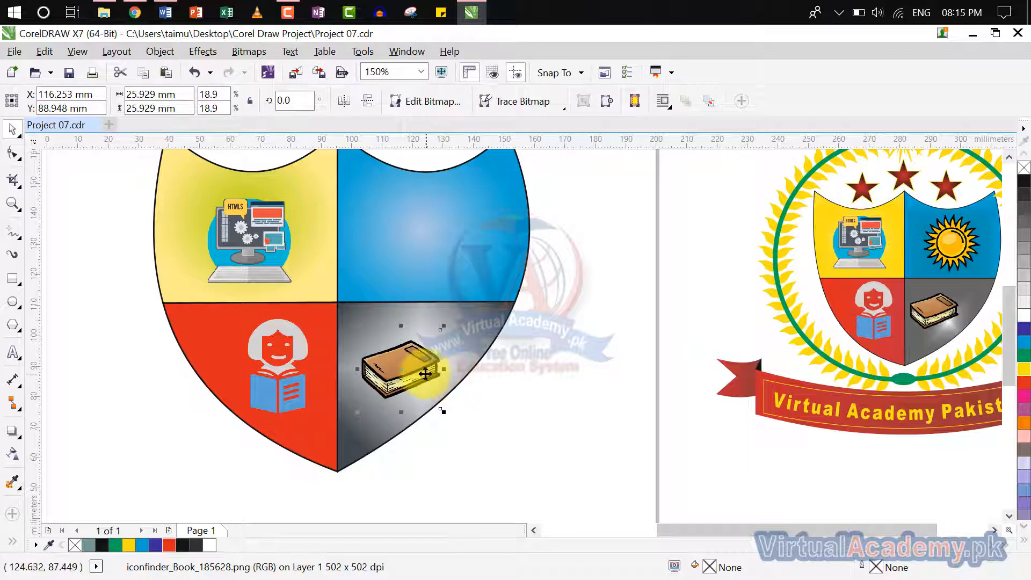
left_click(507, 387)
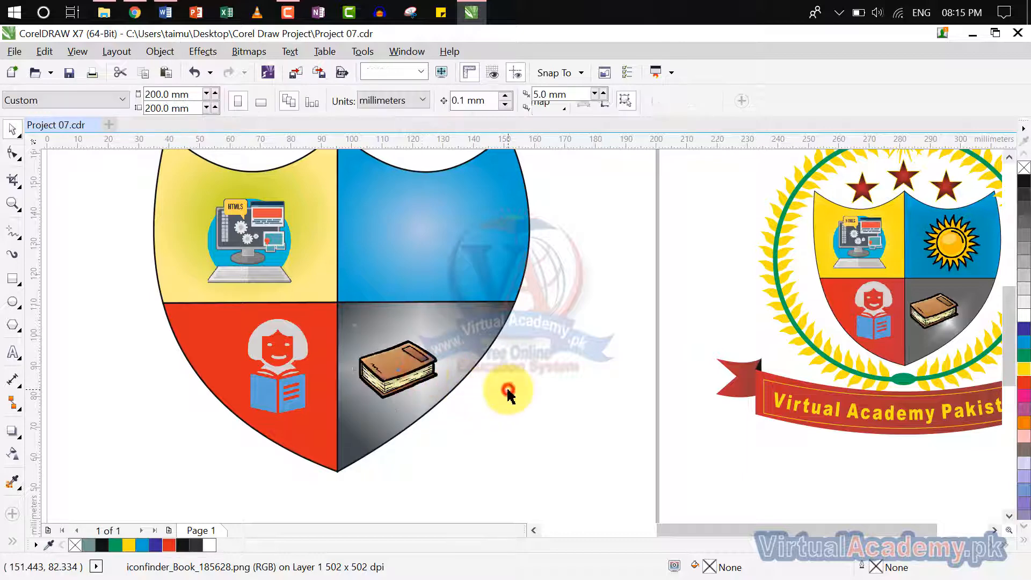
Step: Import iconfinder_Sun_2998117.png from the Downloads folder and place it in the shield's blue section
right_click(525, 364)
left_click(570, 425)
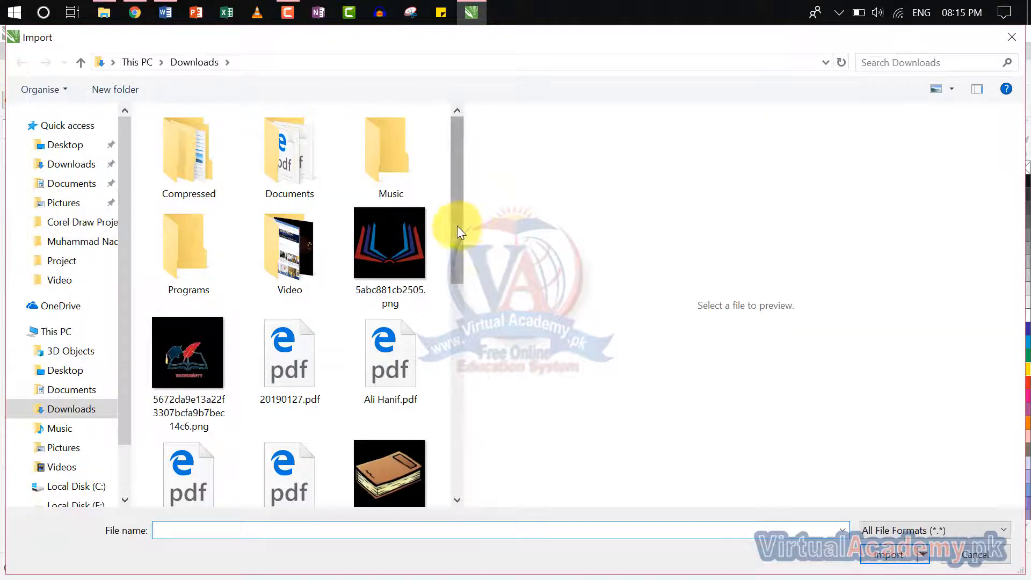
left_click_drag(460, 232, 464, 309)
left_click(311, 425)
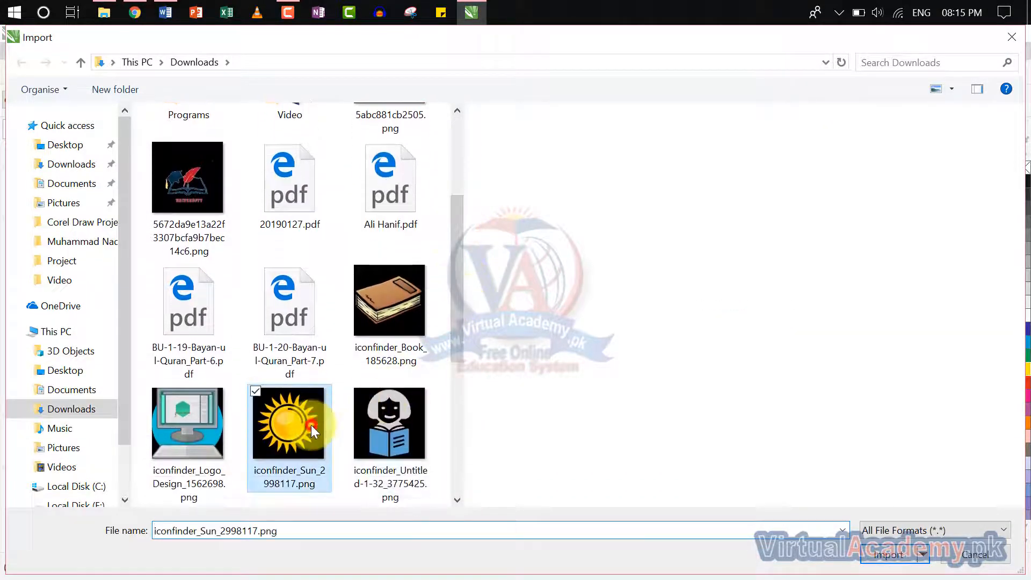
double_click(311, 425)
left_click_drag(374, 181, 523, 285)
scroll(587, 279, "down", 3)
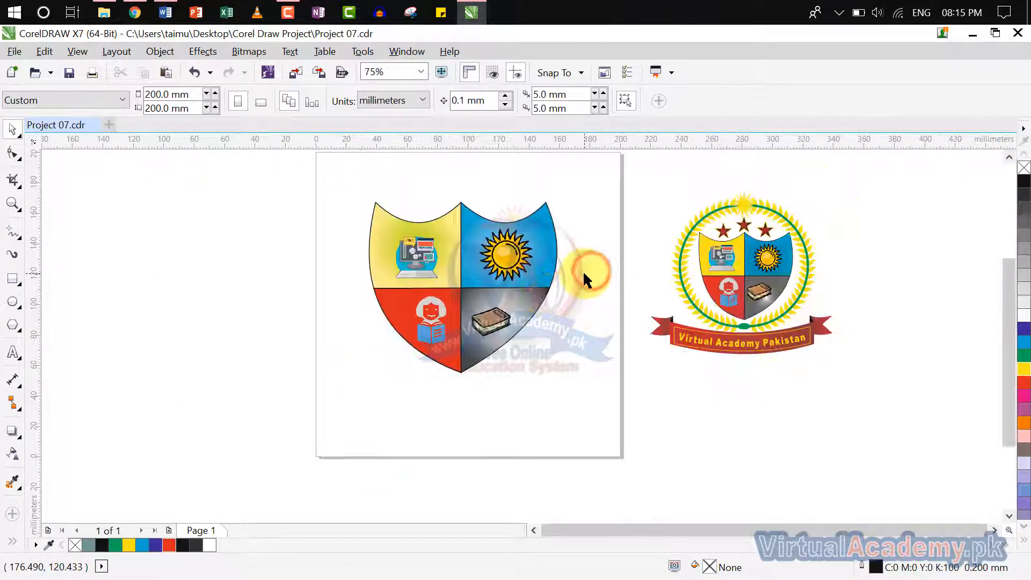
Step: Move the reading-girl icon slightly left and down within the shield's red section and deselect it
scroll(559, 301, "up", 3)
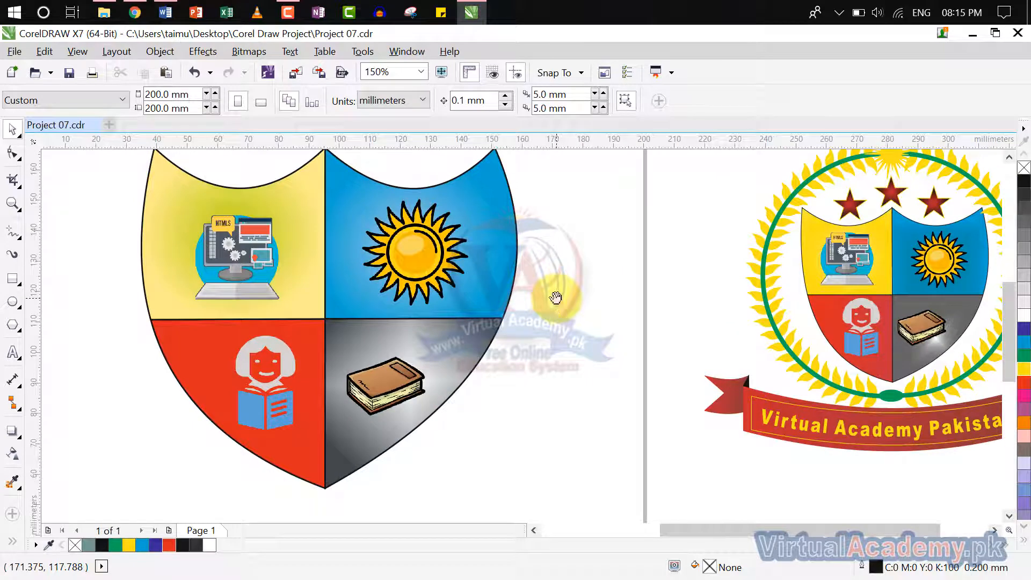
left_click_drag(556, 298, 541, 302)
left_click(267, 409)
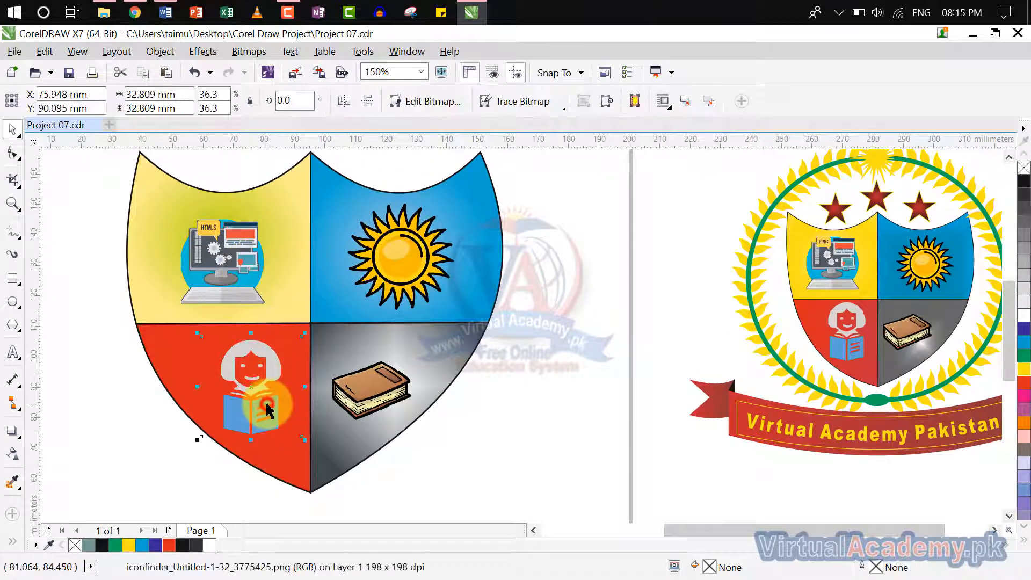
left_click_drag(267, 409, 262, 415)
left_click(478, 404)
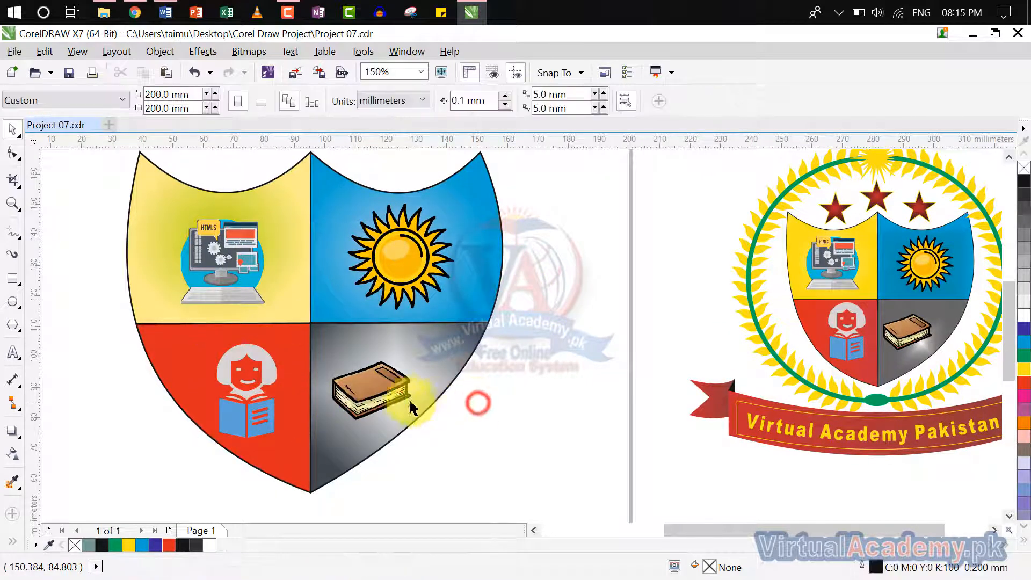
Step: Enlarge the book icon in the grey section to about 29 mm and deselect it
left_click(411, 408)
left_click_drag(407, 354, 440, 346)
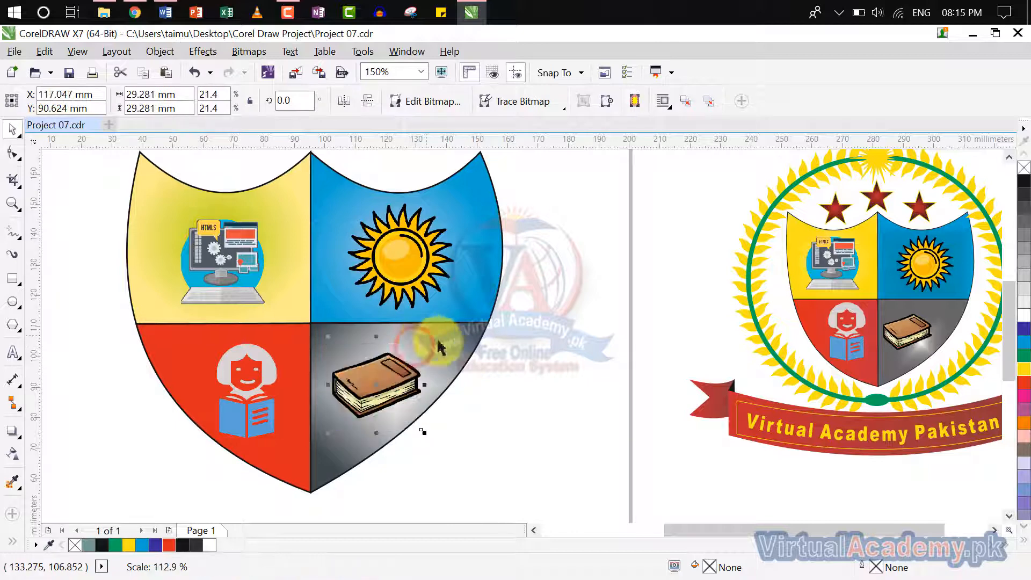
left_click(506, 366)
Step: Group the four shield sections and their four icons into one object and deselect it
scroll(506, 366, "down", 1)
left_click_drag(507, 366, 470, 349)
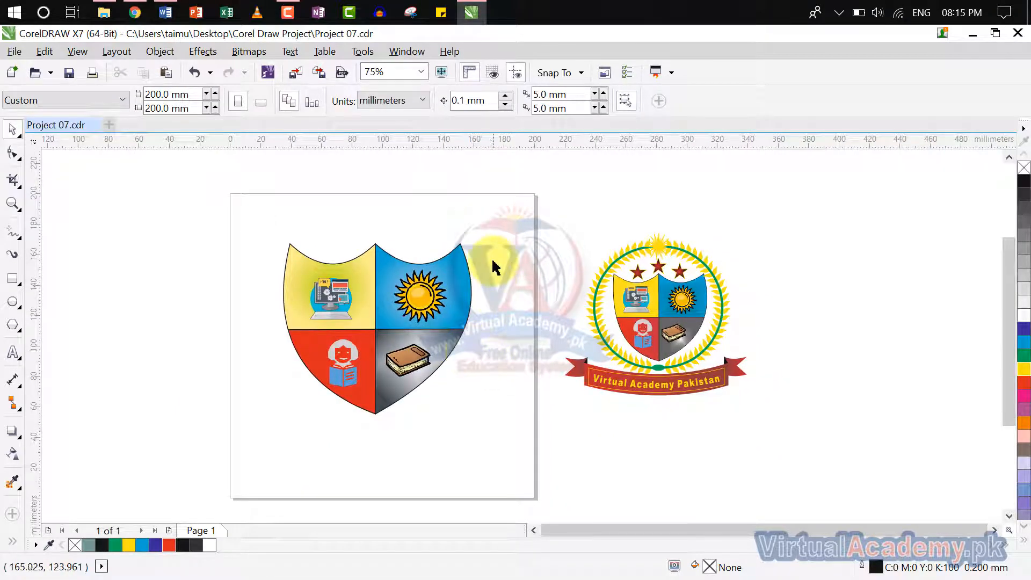
left_click_drag(382, 301, 278, 458)
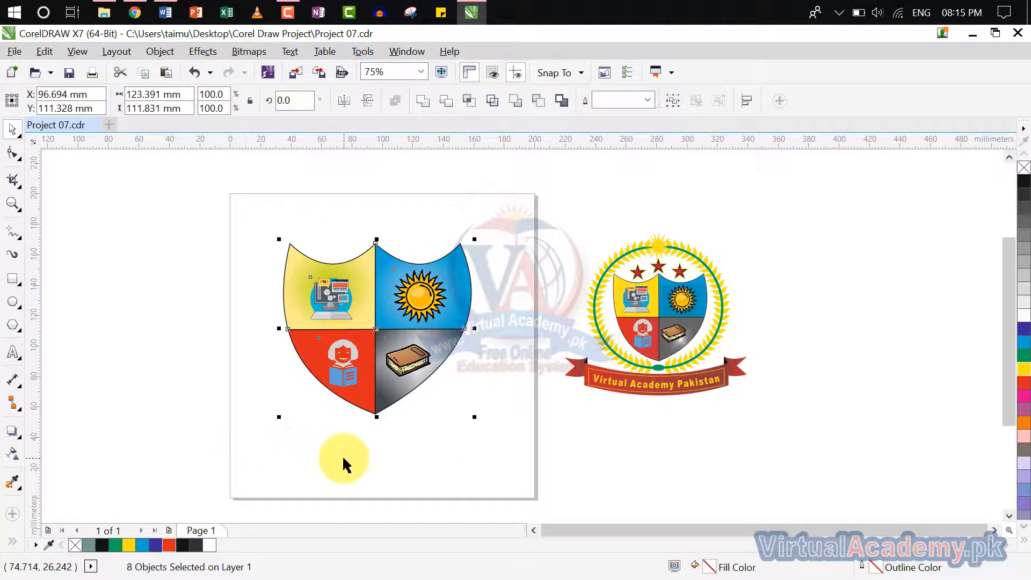
key("ctrl+g")
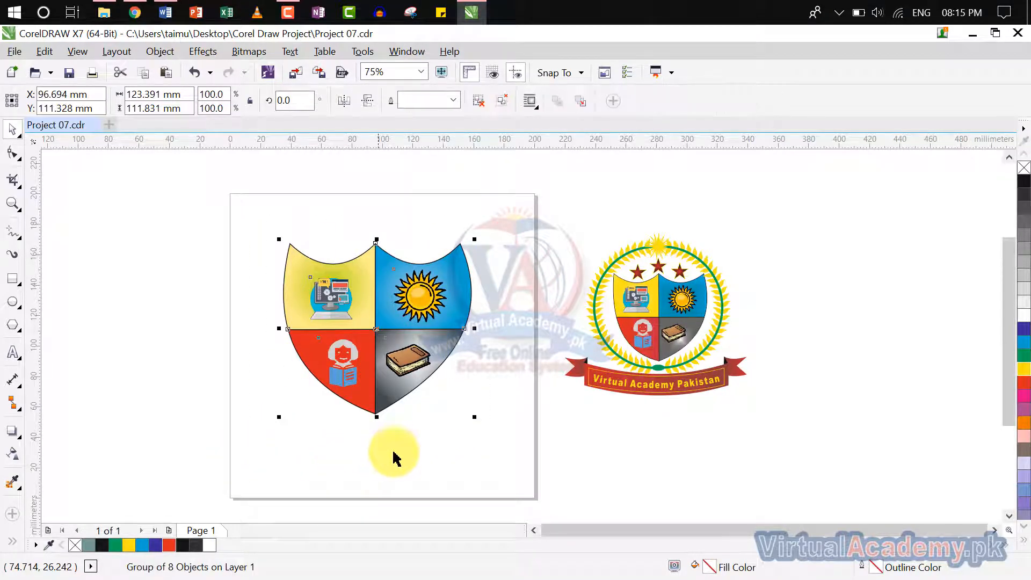
left_click(392, 447)
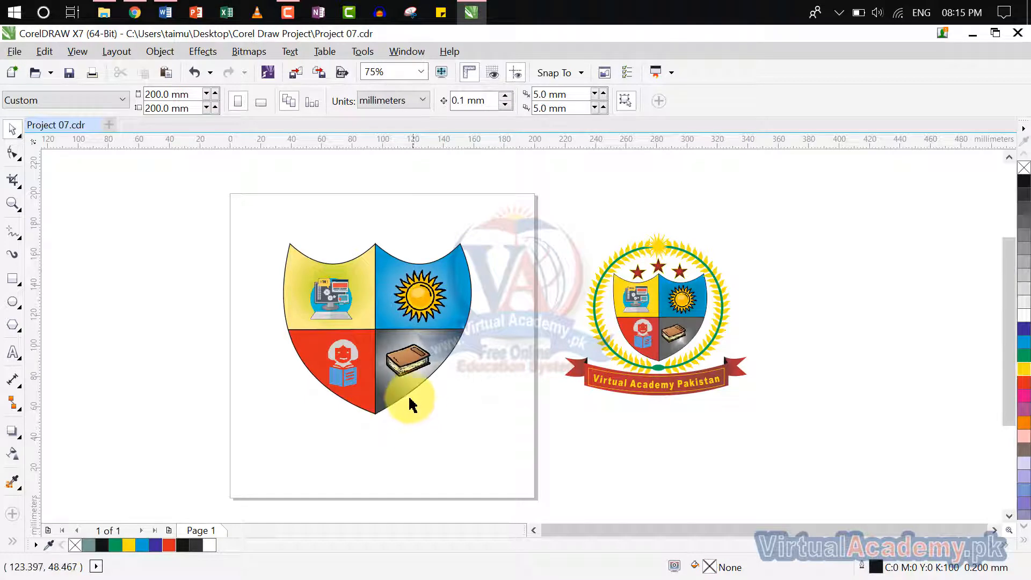
Step: Draw a circle about 157 mm in diameter around the shield
left_click_drag(409, 395, 420, 390)
left_click(13, 301)
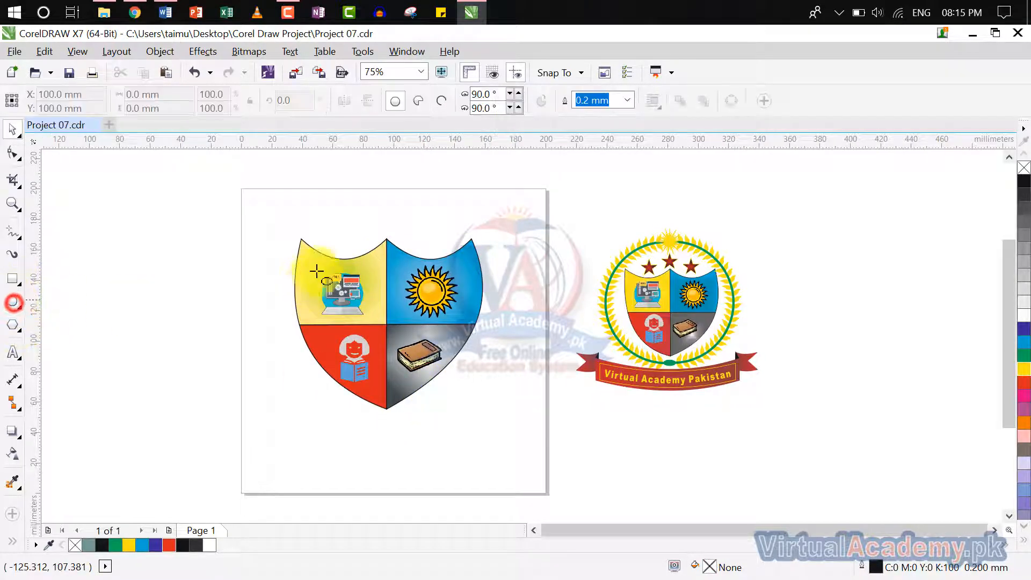
left_click_drag(286, 216, 510, 456)
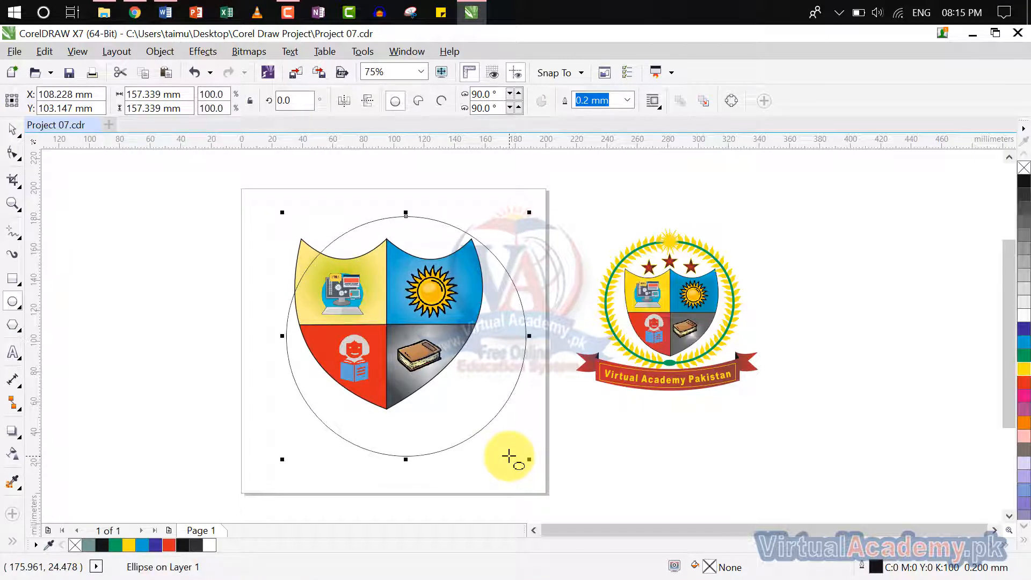
Step: Centre both the circle and the shield group on the page, then deselect them
key("p")
left_click(606, 449)
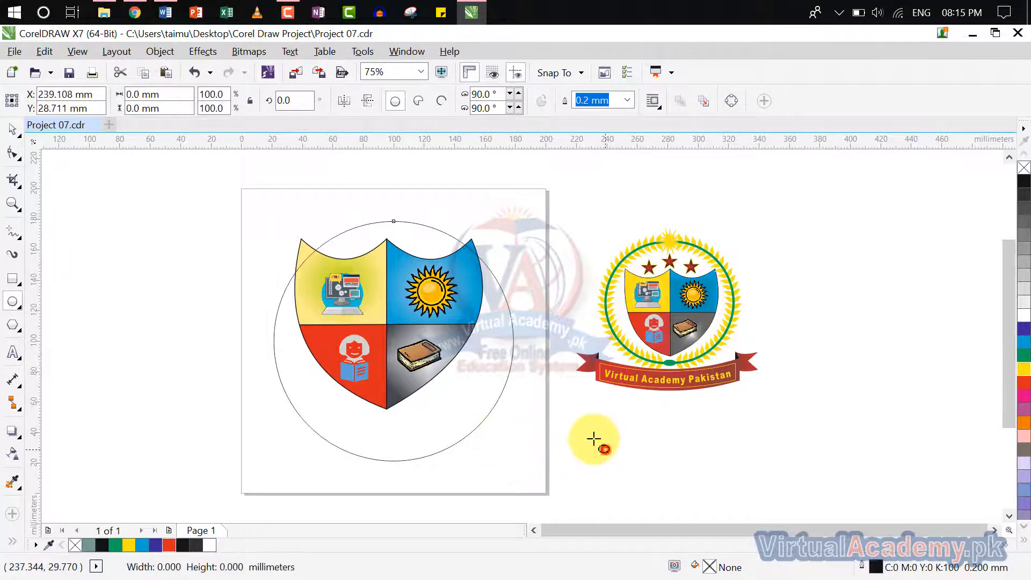
left_click(424, 323)
key("p")
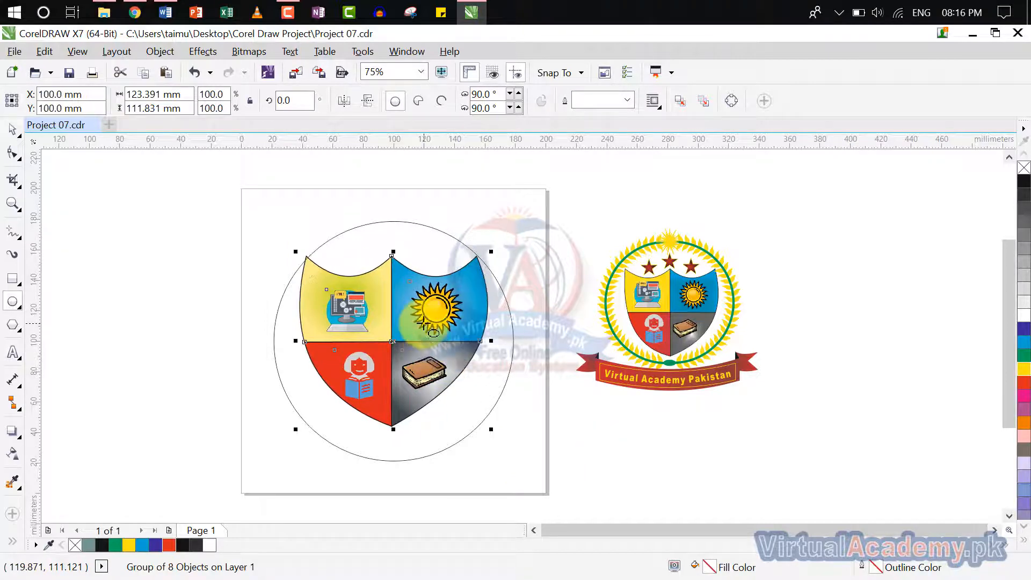
left_click(583, 424)
Step: Move the circle up about 10 mm so it sits better around the shield, and deselect it
left_click(12, 129)
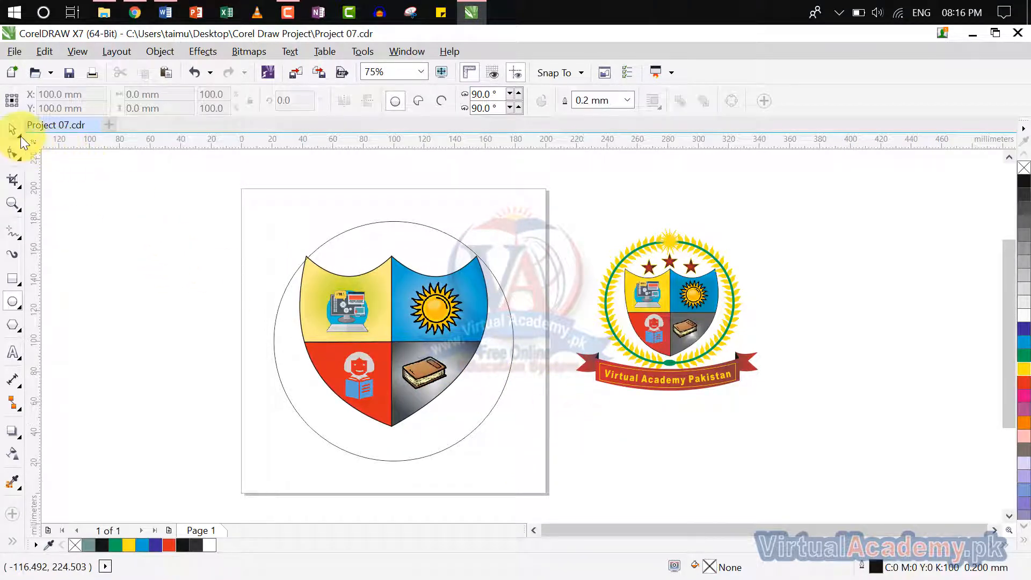
left_click(470, 433)
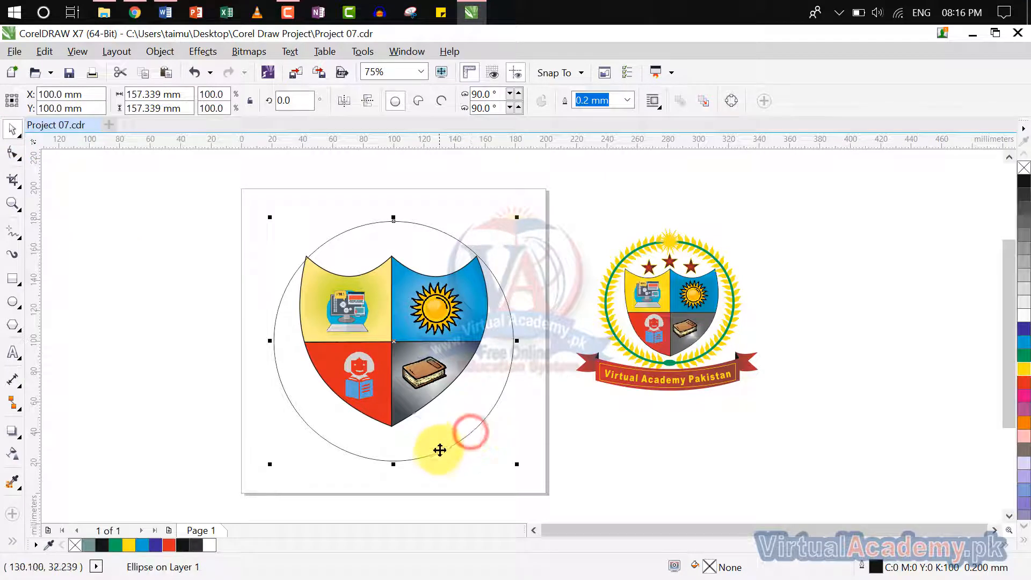
left_click_drag(437, 454, 435, 438)
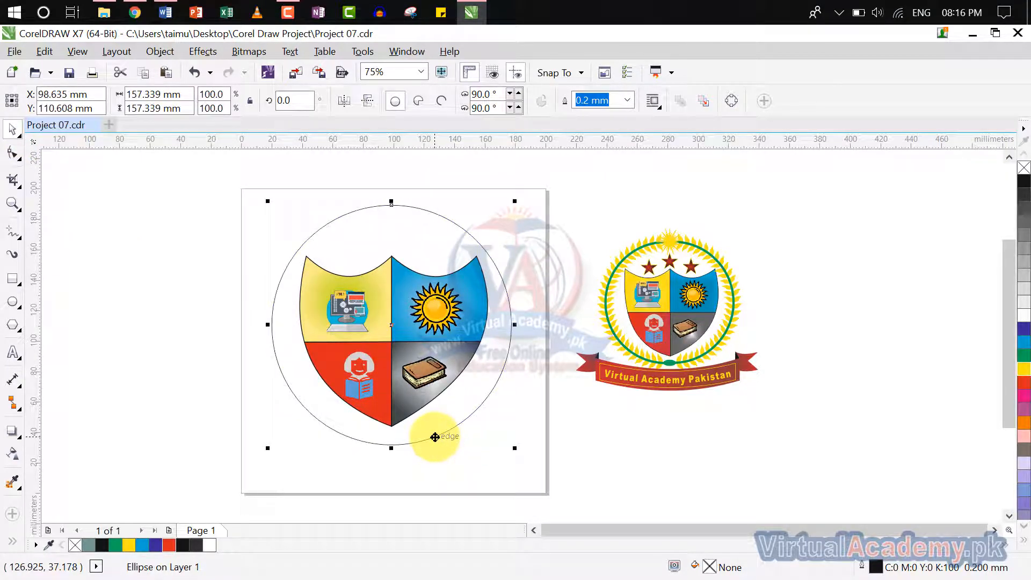
left_click(569, 455)
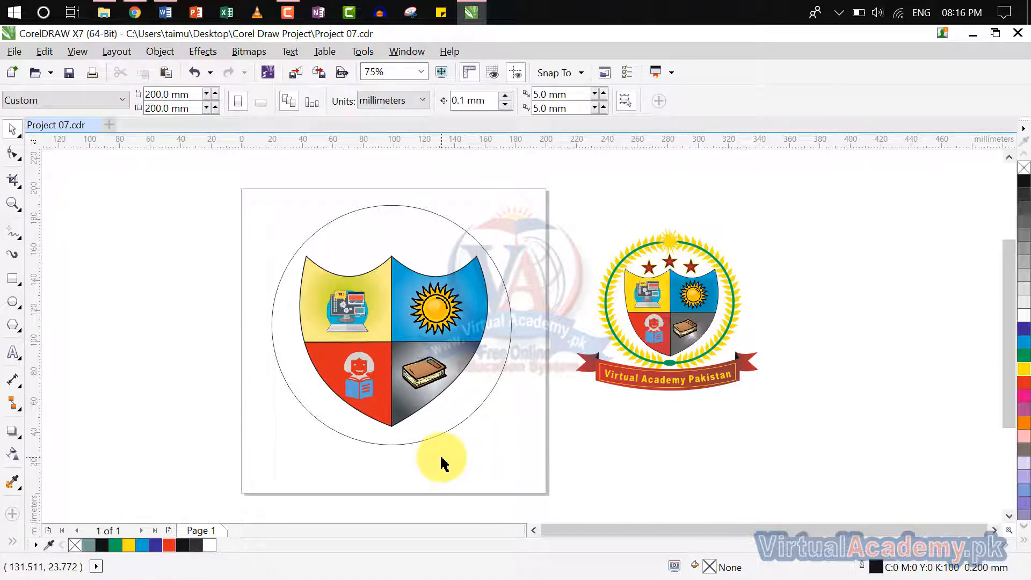
scroll(412, 448, "up", 2)
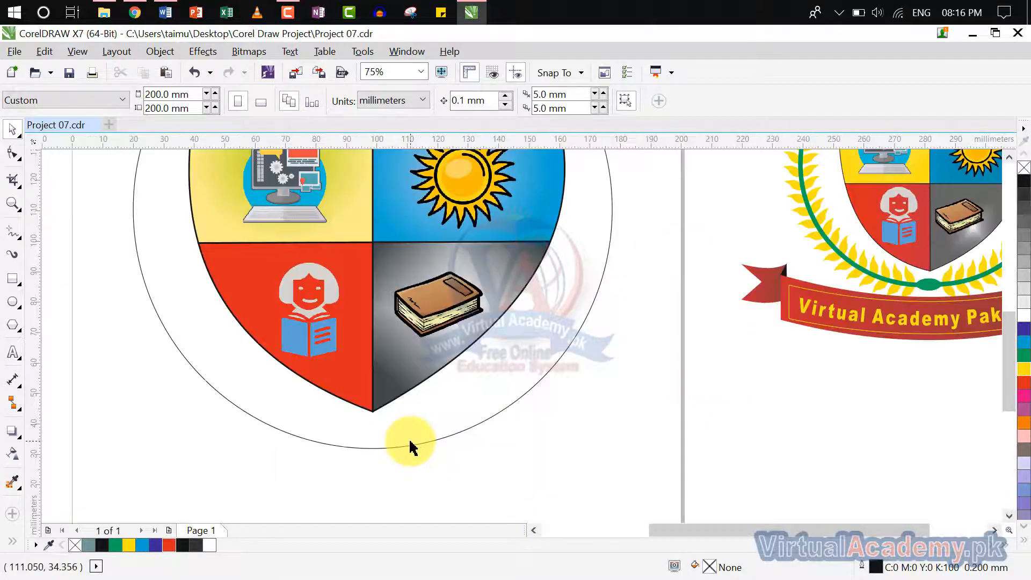
scroll(649, 340, "down", 2)
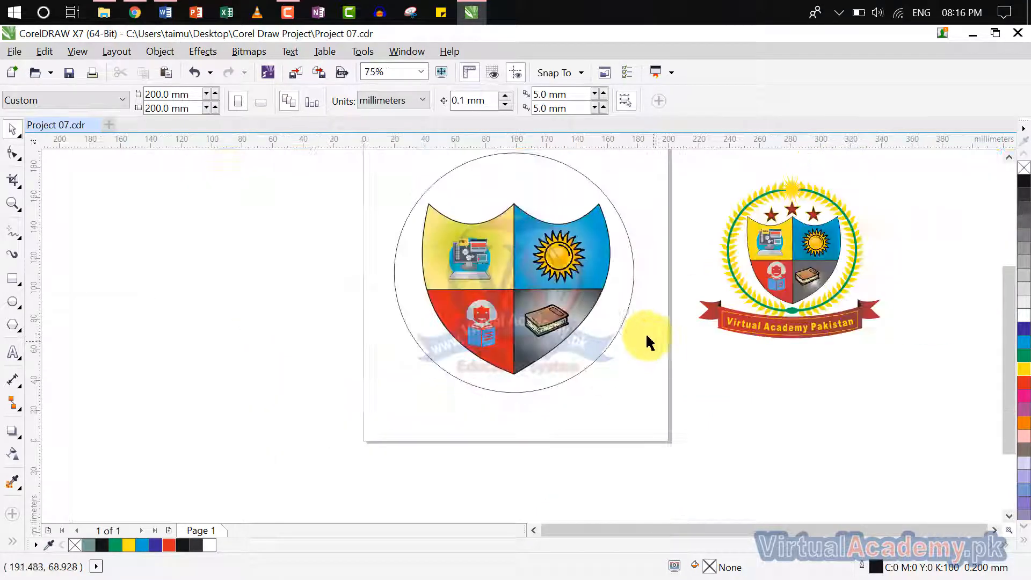
left_click_drag(552, 353, 468, 373)
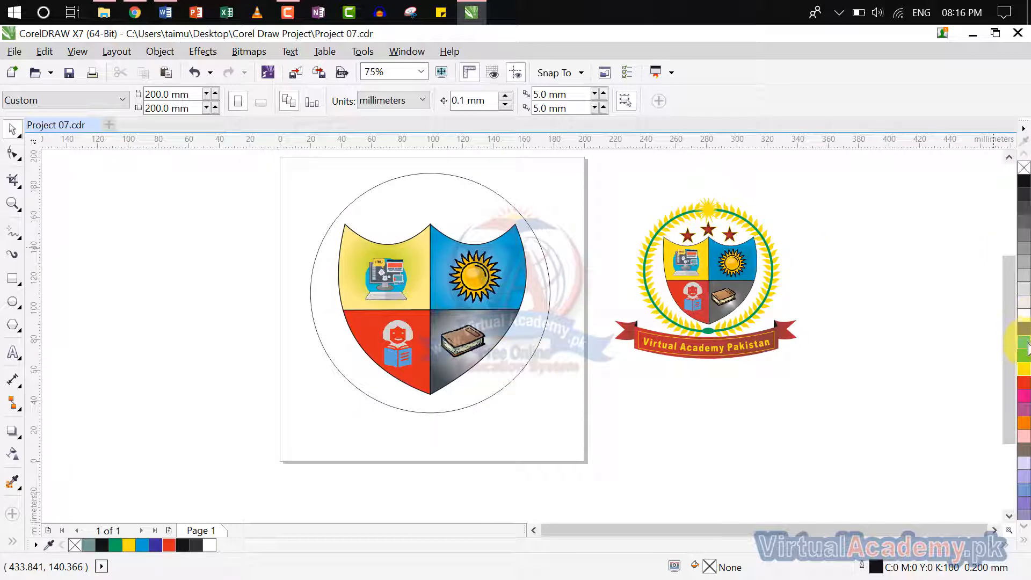
left_click(1024, 357)
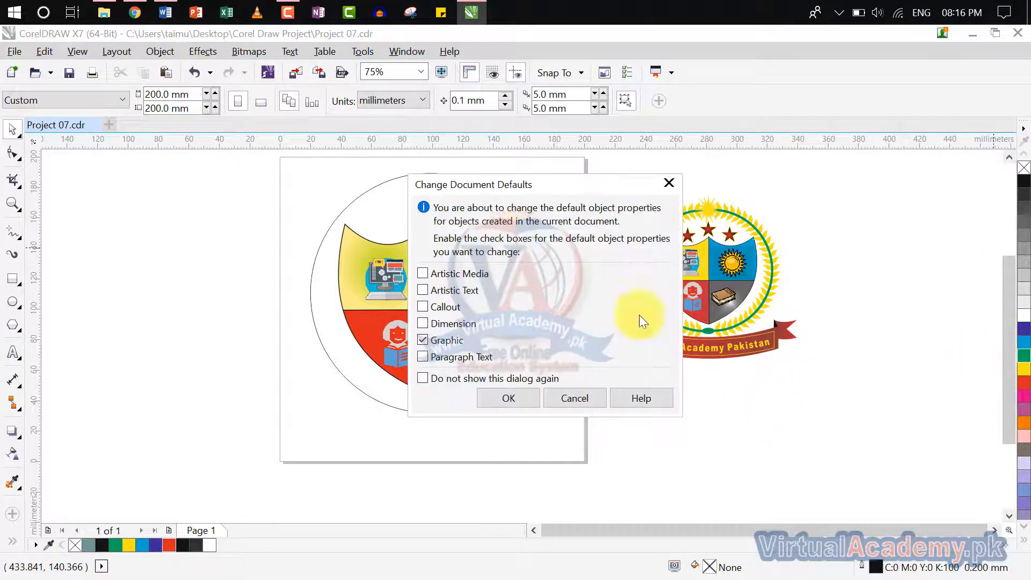
left_click(669, 183)
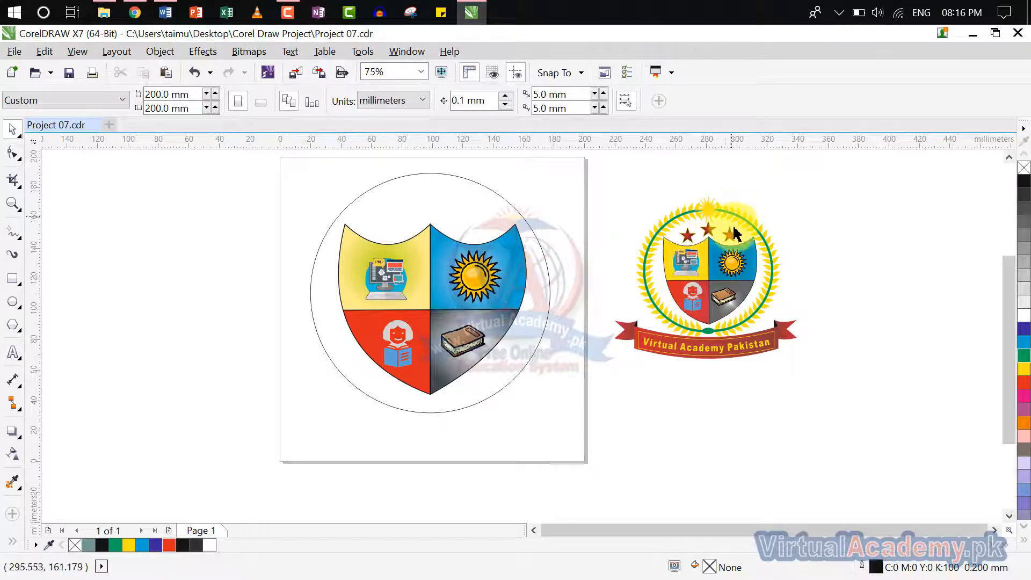
Step: Give the circle around the shield a yellow outline 2.0 mm wide and deselect it
left_click(548, 326)
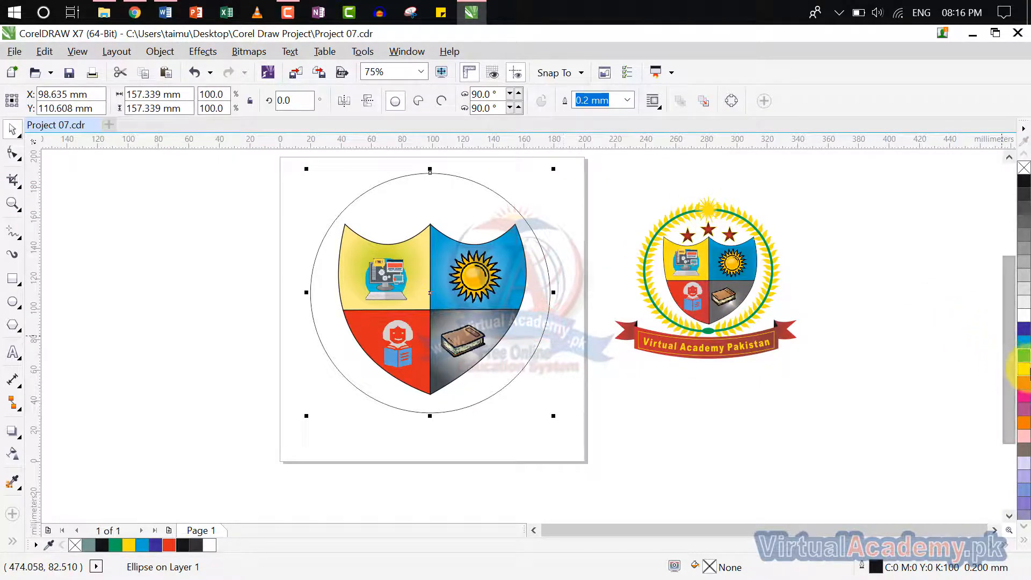
right_click(1027, 372)
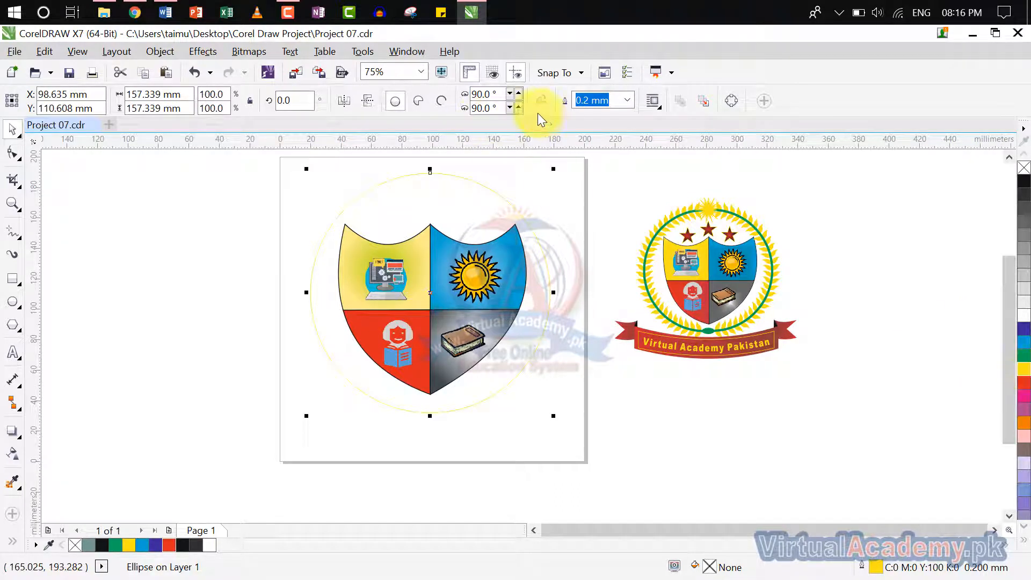
left_click(628, 101)
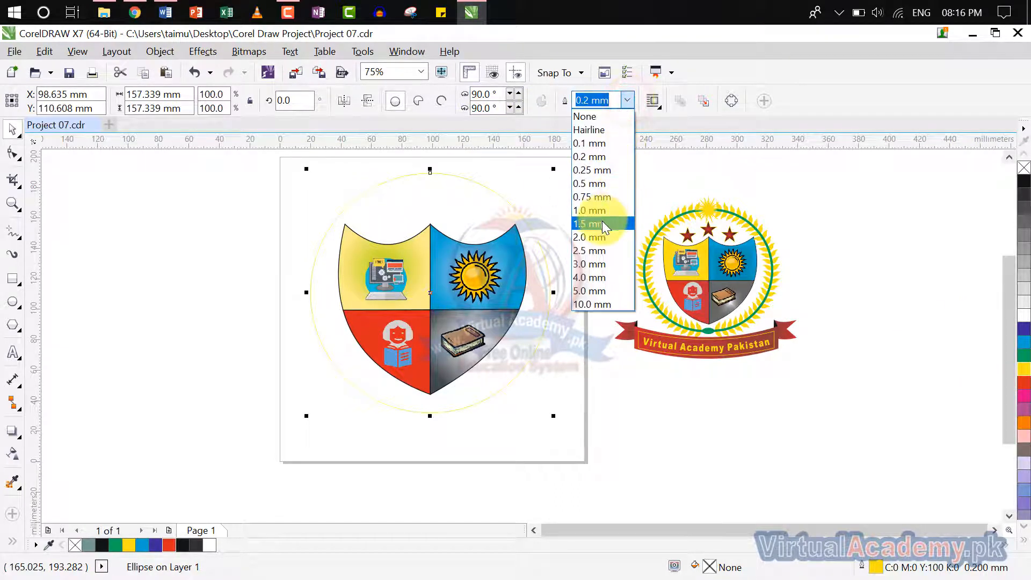
left_click(600, 234)
left_click(836, 230)
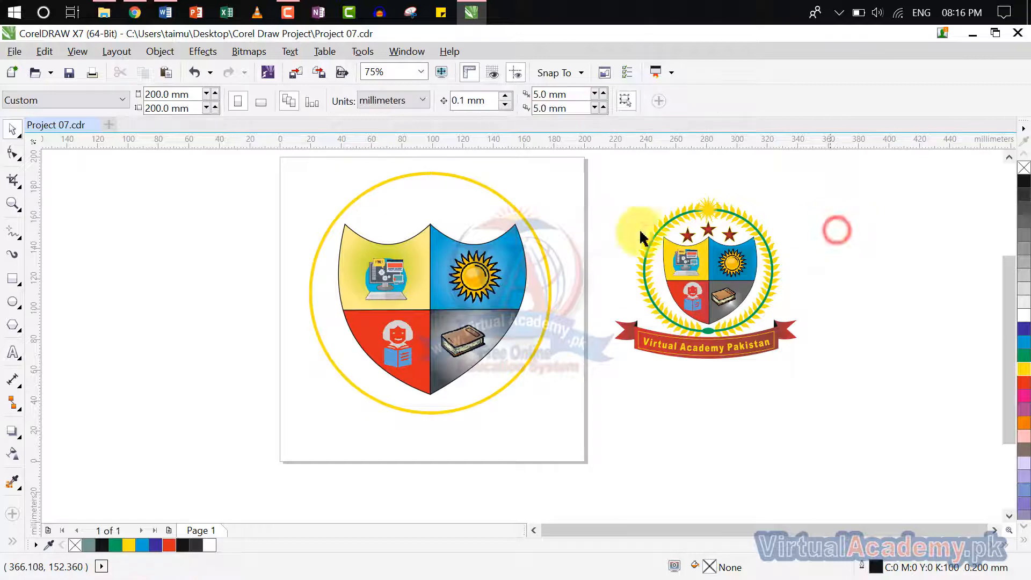
Step: Convert the yellow circle to an arc and place a vertical guideline through its centre
left_click(540, 342)
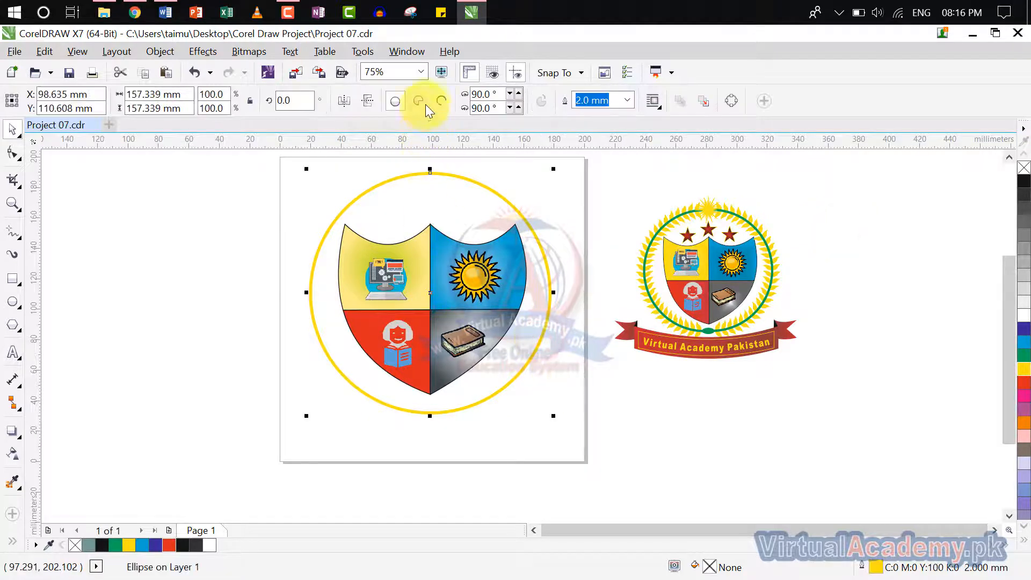
left_click(441, 101)
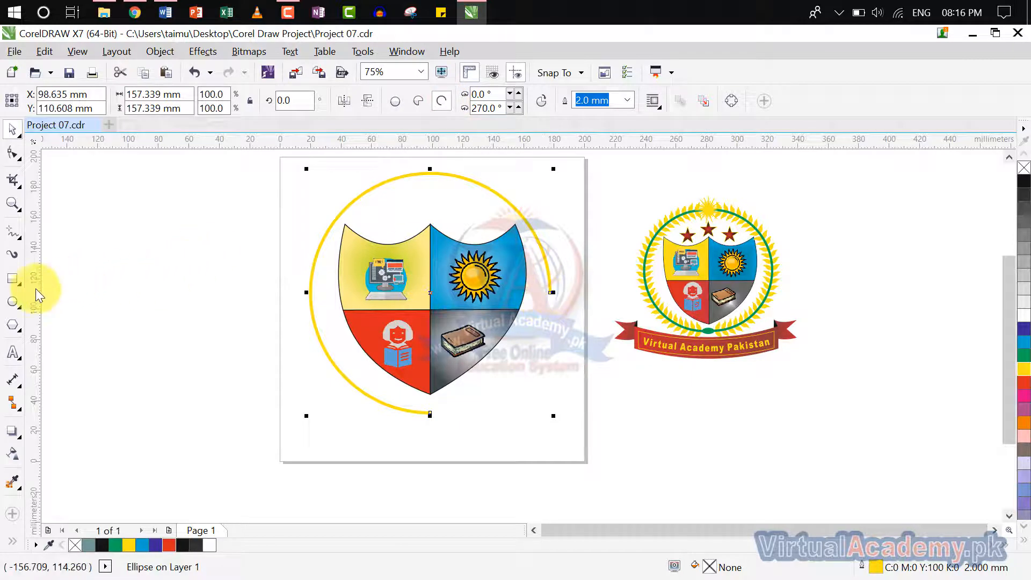
left_click_drag(35, 289, 414, 289)
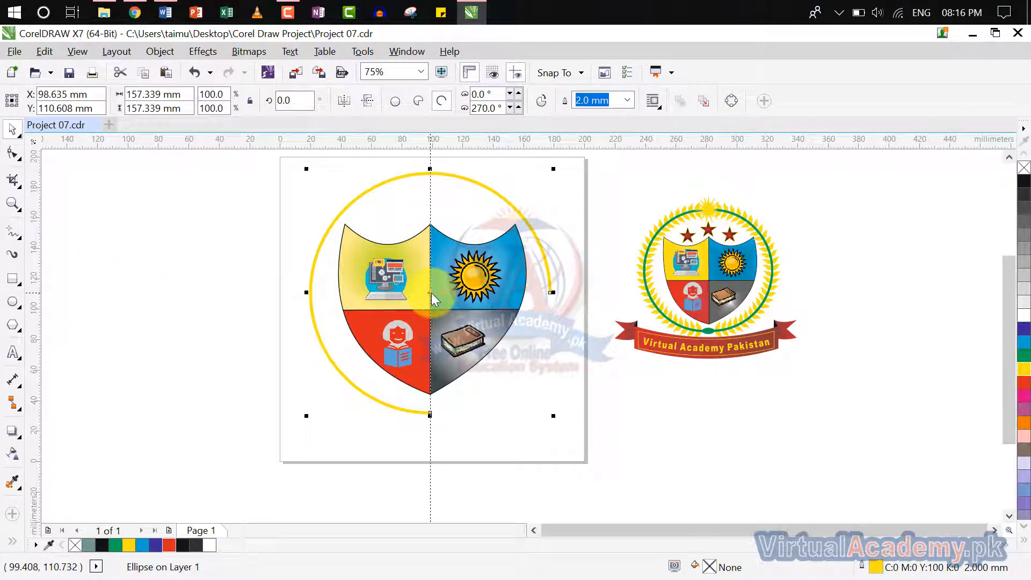
left_click(431, 299)
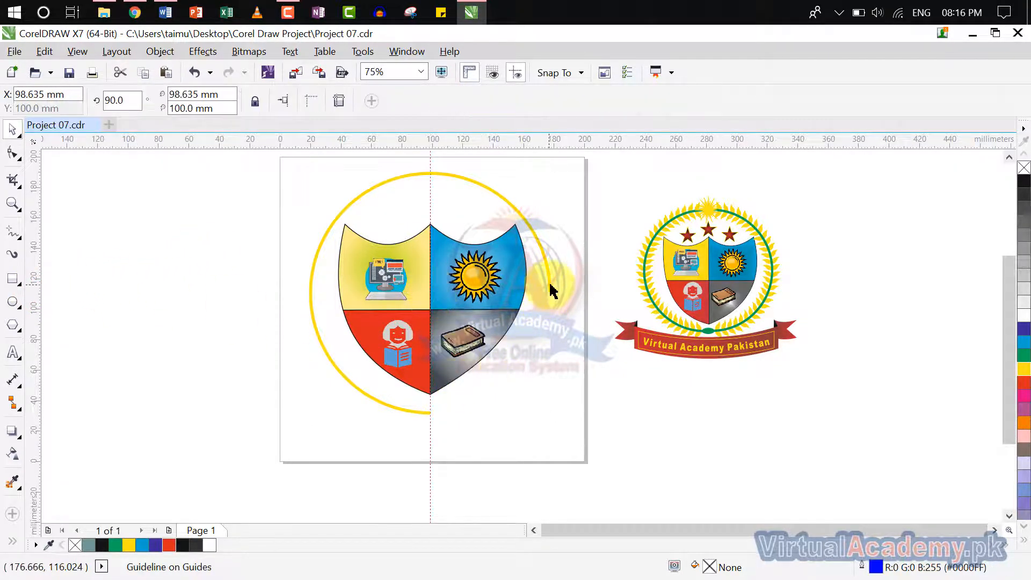
Step: Shorten the yellow arc to a left semicircle from 90° to 270°, ending its upper node at the vertical guideline
left_click(551, 291)
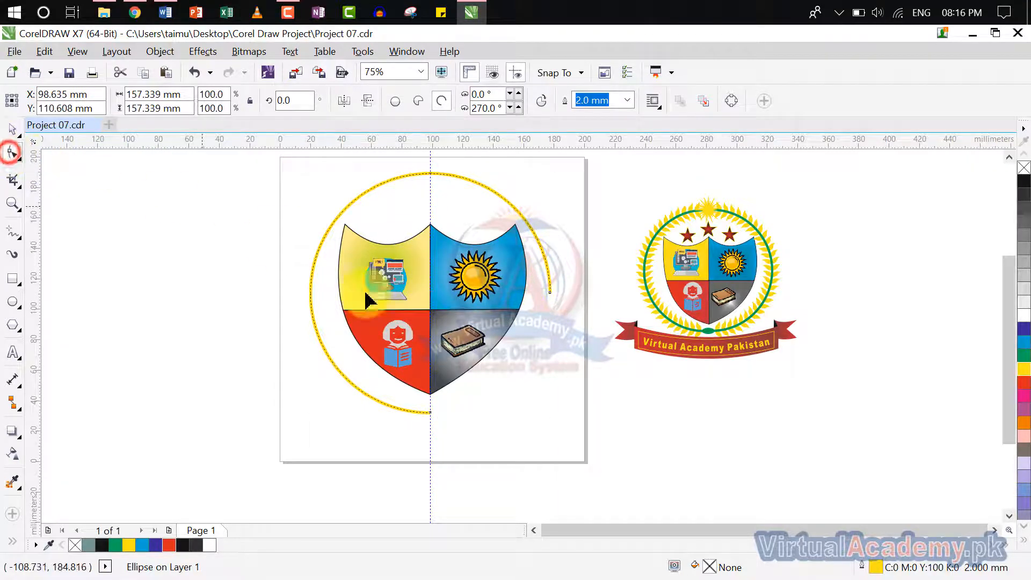
left_click_drag(551, 295, 433, 173)
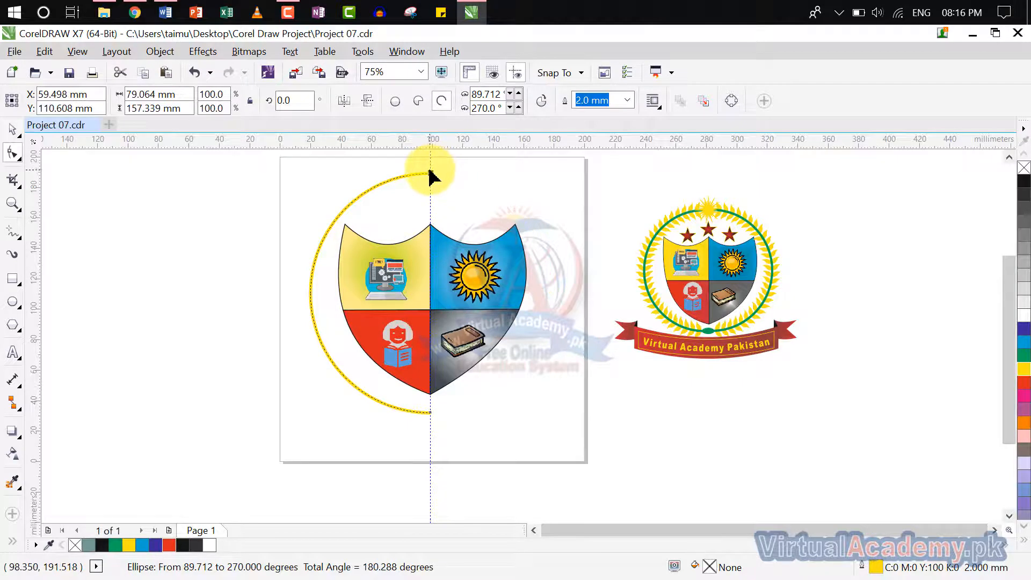
scroll(432, 177, "up", 7)
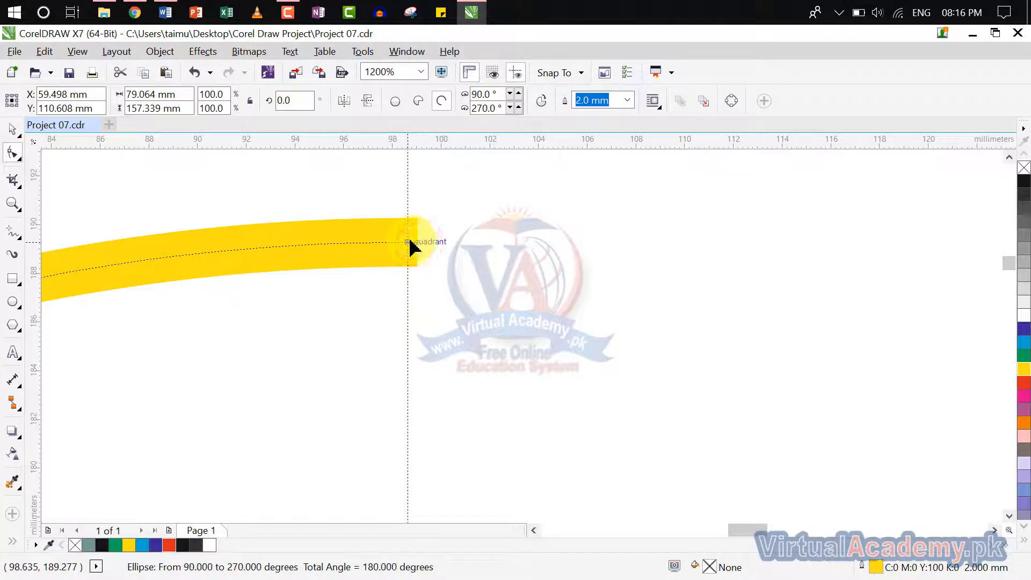
Step: Fine-tune the yellow arc's upper end node so it meets the vertical guideline exactly, and deselect the arc
left_click(408, 242)
left_click_drag(408, 204, 437, 207)
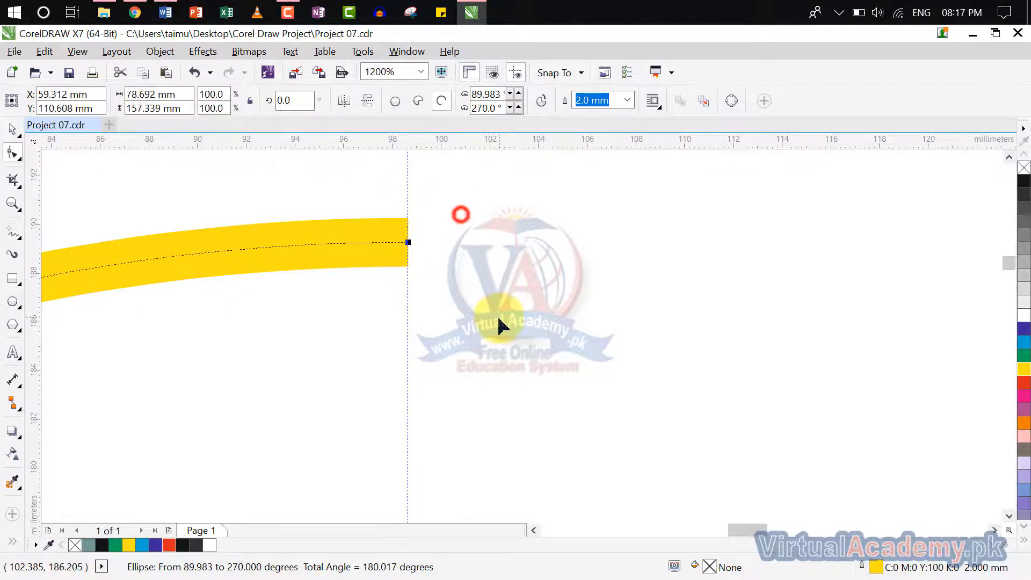
scroll(492, 303, "down", 7)
left_click(12, 129)
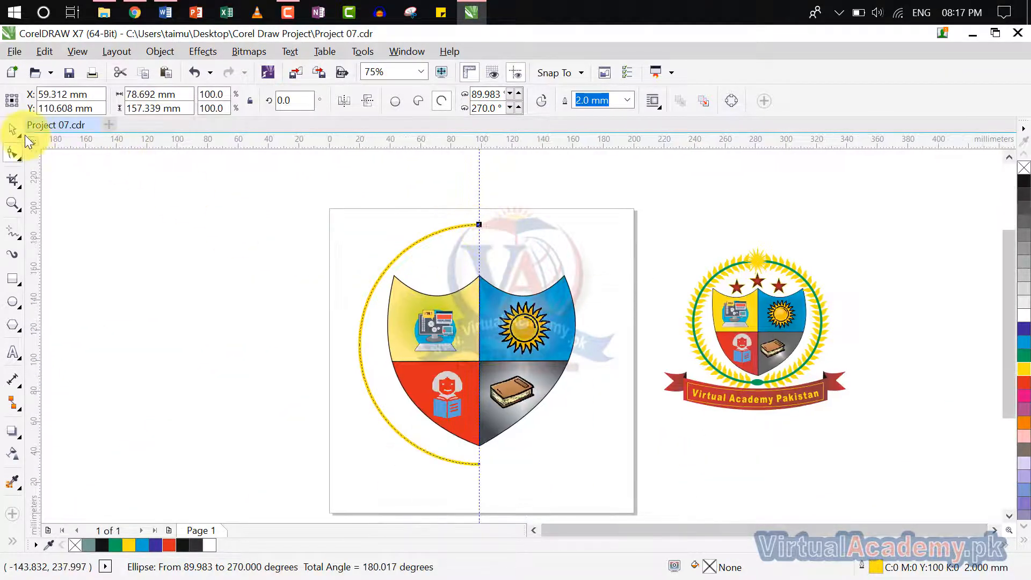
left_click(154, 301)
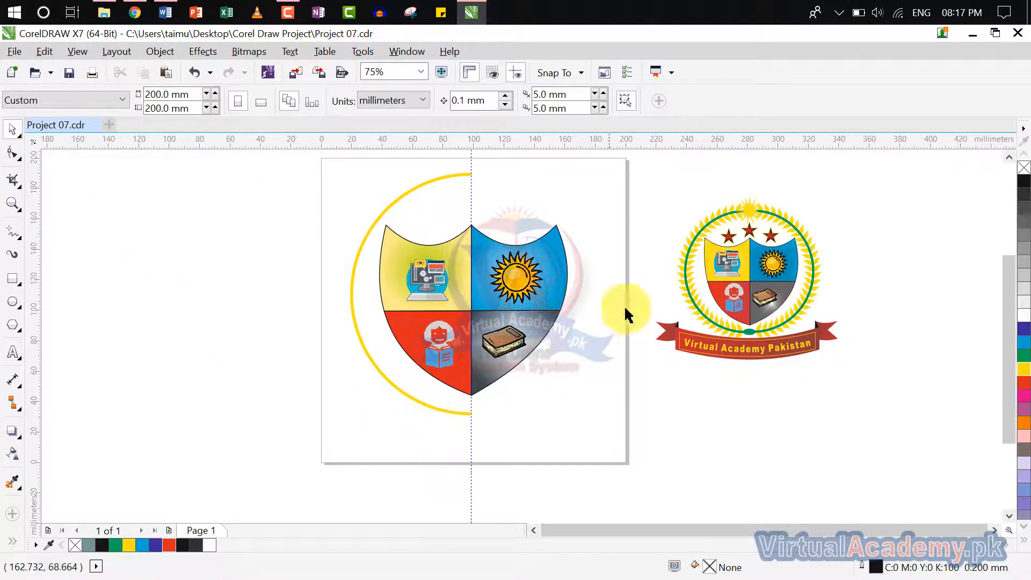
Step: Draw an upright ellipse about 50 × 62 mm outside the arc's lower left side and place a partly overlapping copy beside it
scroll(744, 354, "up", 5)
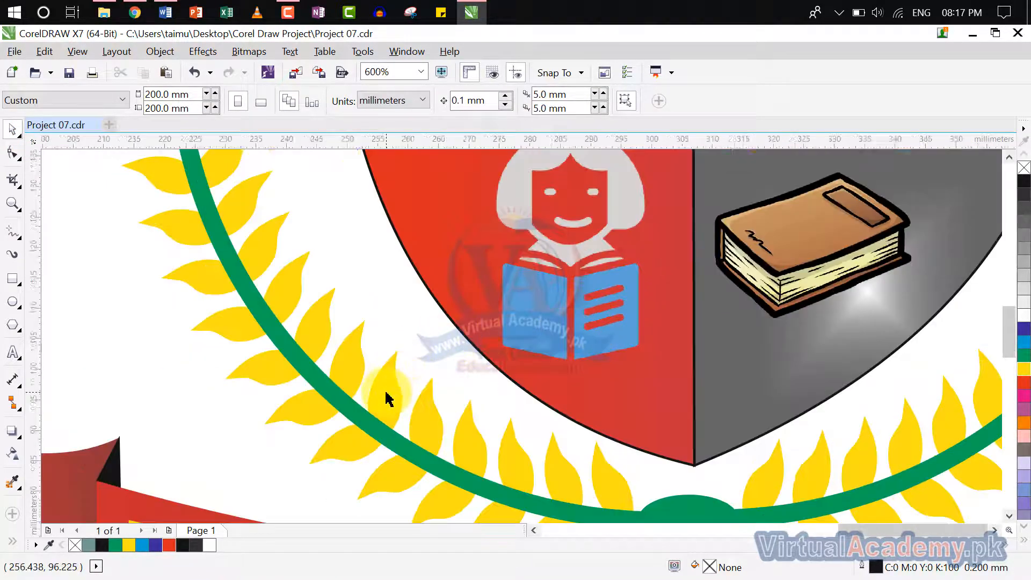
scroll(387, 396, "down", 6)
scroll(396, 384, "up", 2)
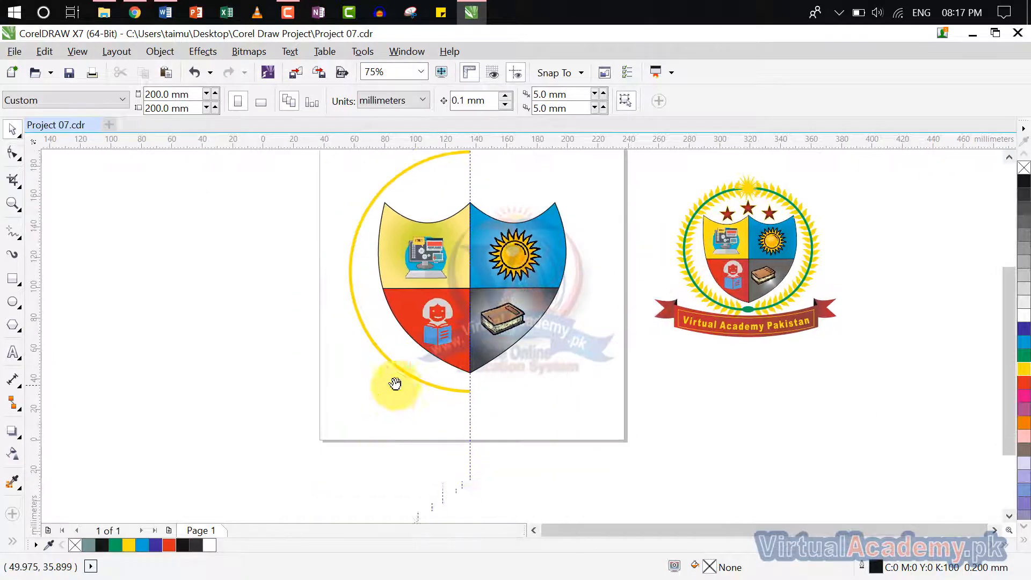
scroll(411, 406, "up", 2)
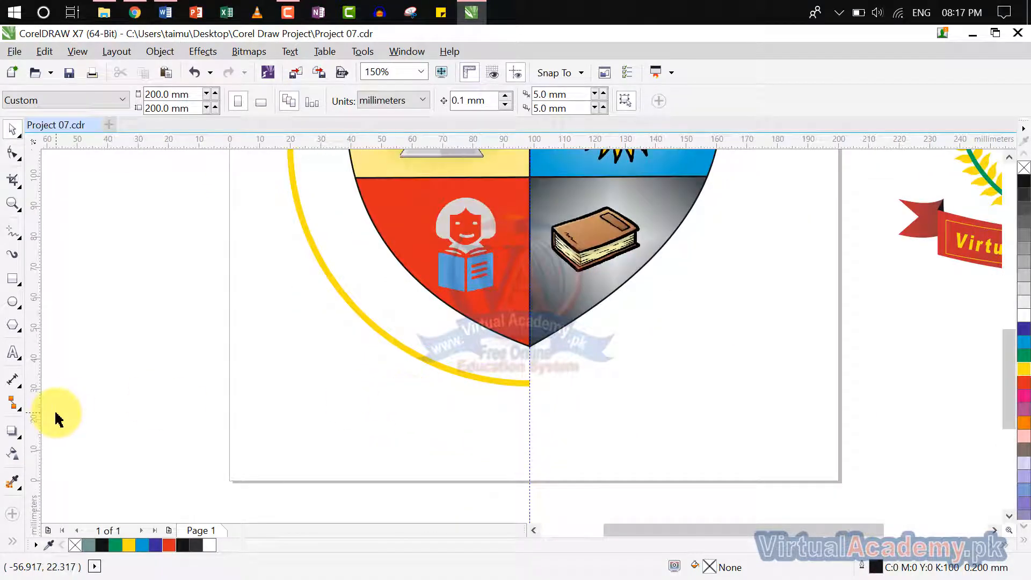
left_click(12, 301)
left_click_drag(109, 275, 270, 472)
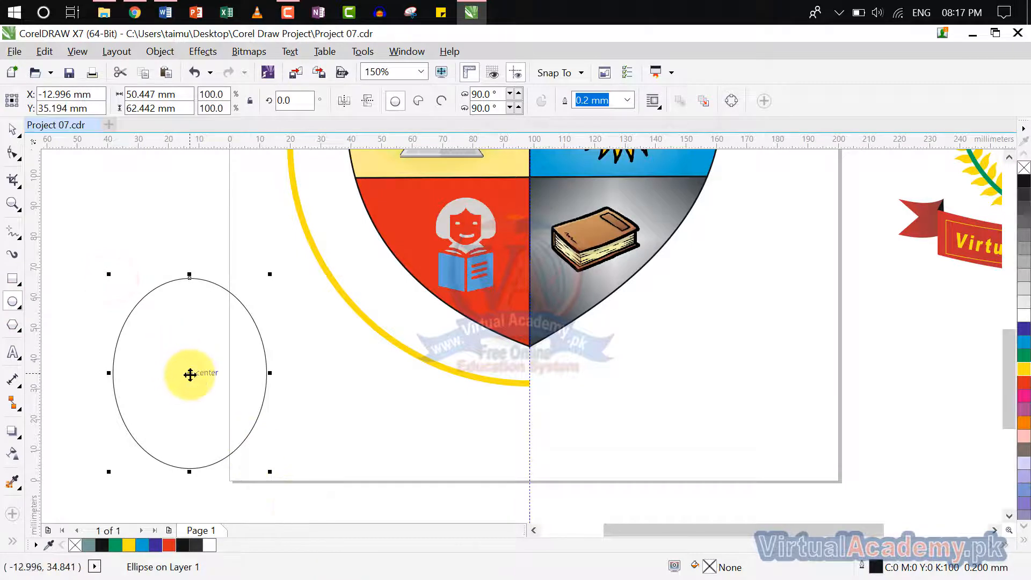
left_click_drag(190, 375, 294, 376)
right_click(294, 376)
left_click(406, 433)
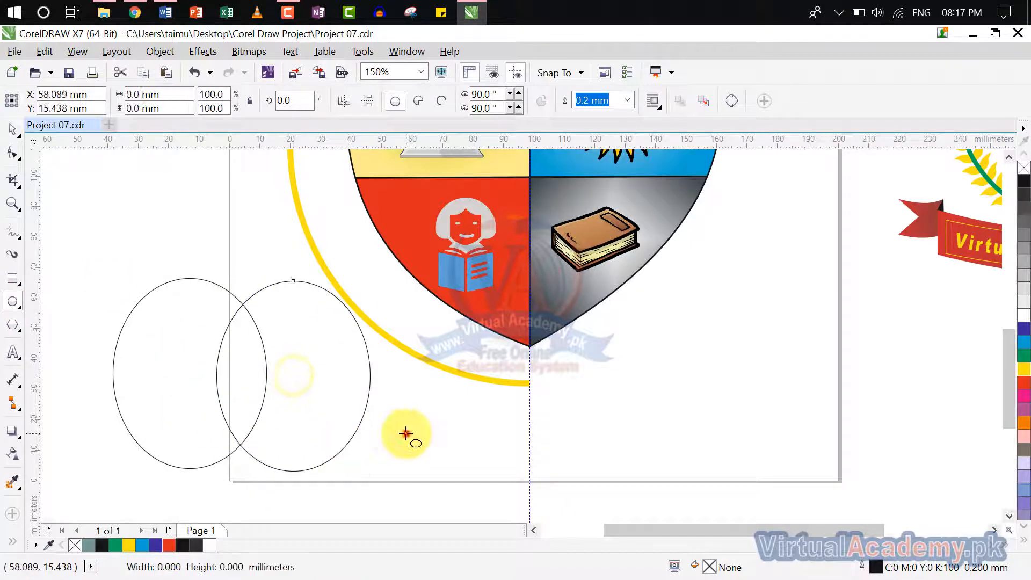
Step: Create a leaf shape from the overlap of the two ellipses with Smart Fill
left_click(304, 380)
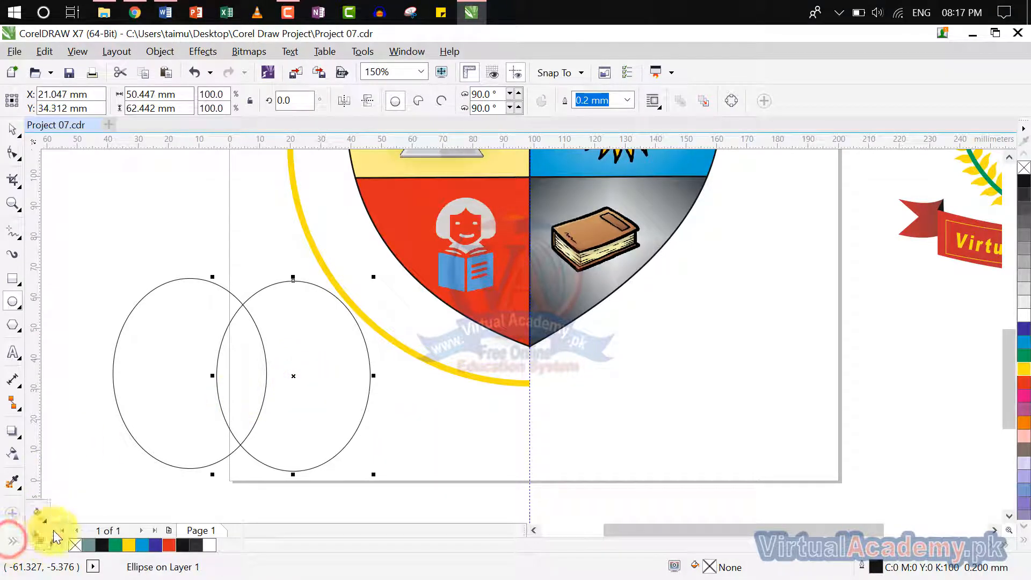
left_click(39, 537)
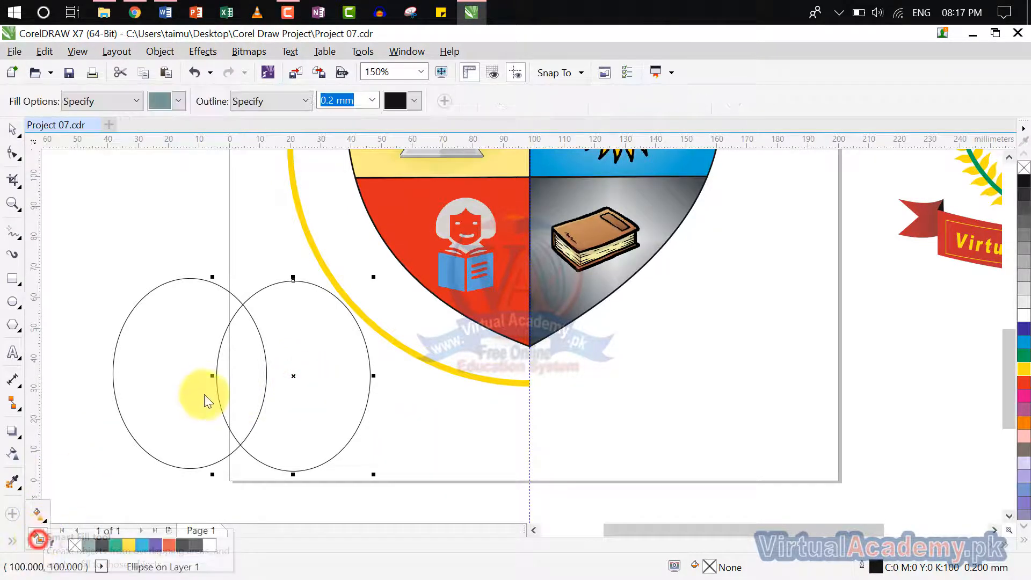
left_click(247, 365)
left_click(414, 430)
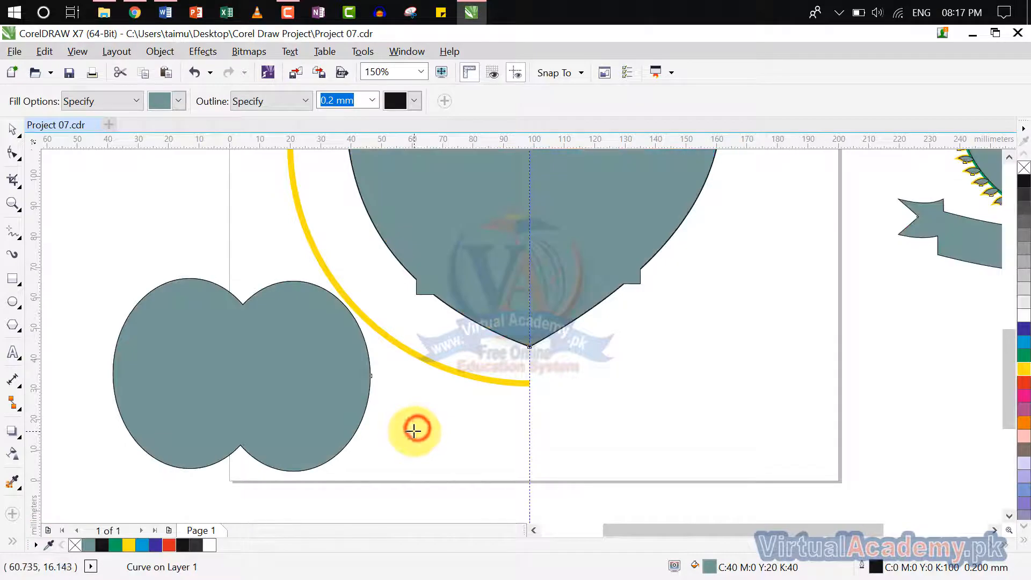
key("ctrl+z")
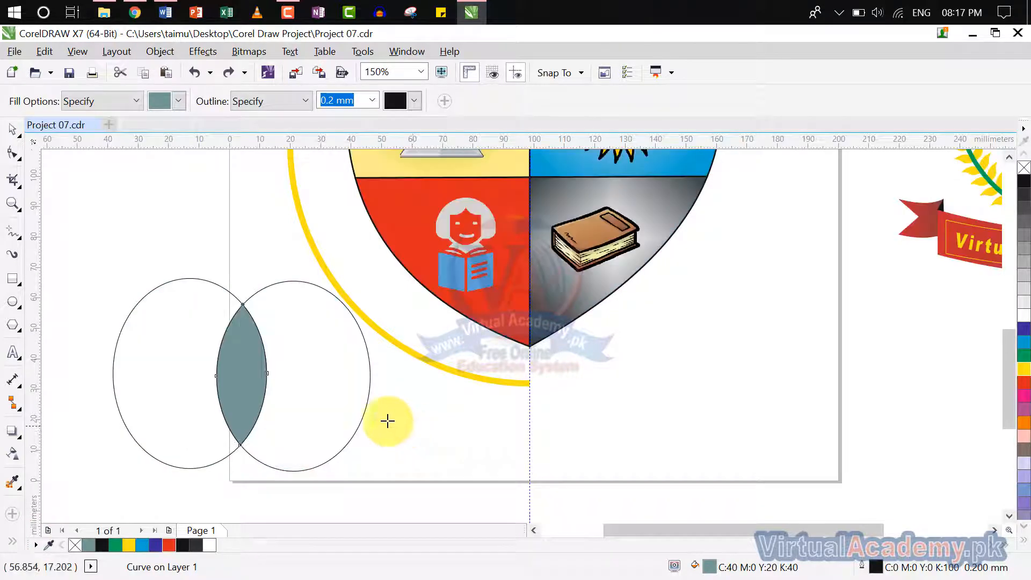
left_click(353, 415)
key("ctrl+z")
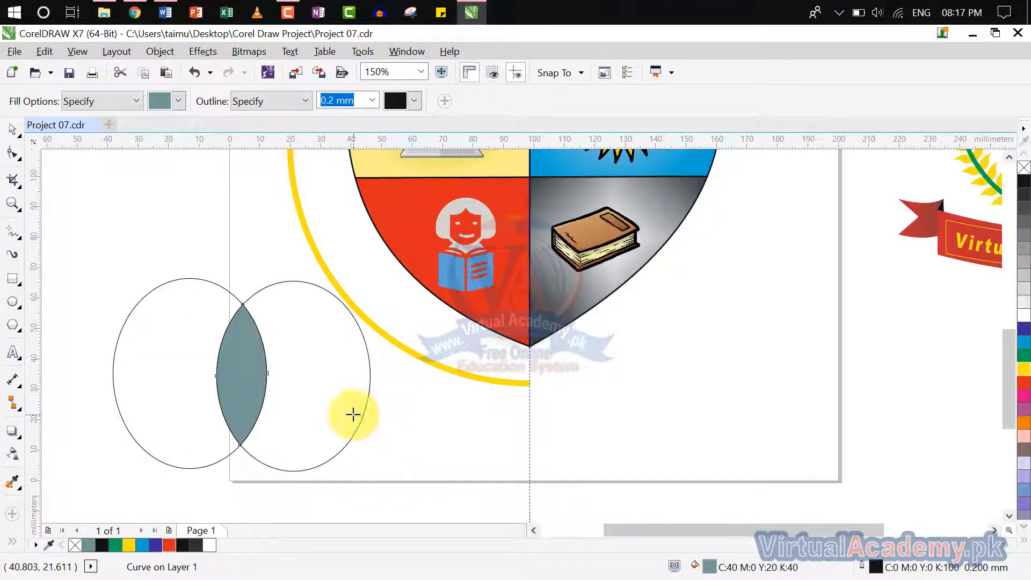
Step: Delete both construction ellipses, keeping only the filled leaf shape
left_click(13, 129)
left_click(299, 392)
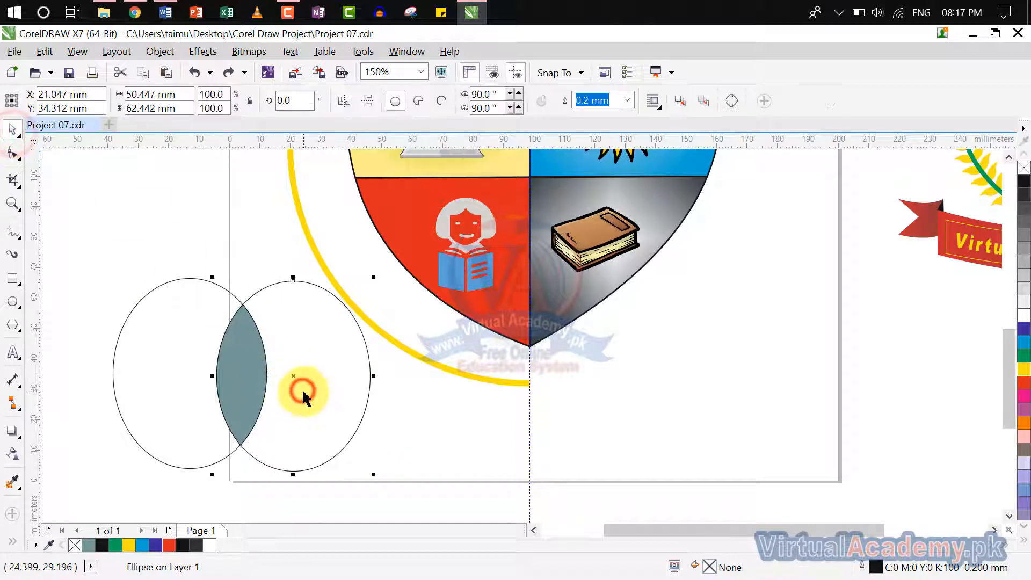
left_click(152, 389, "shift")
key("Delete")
Step: Shorten the leaf, move it slightly towards the arc and scale it down to about 11 × 26 mm
left_click(231, 396)
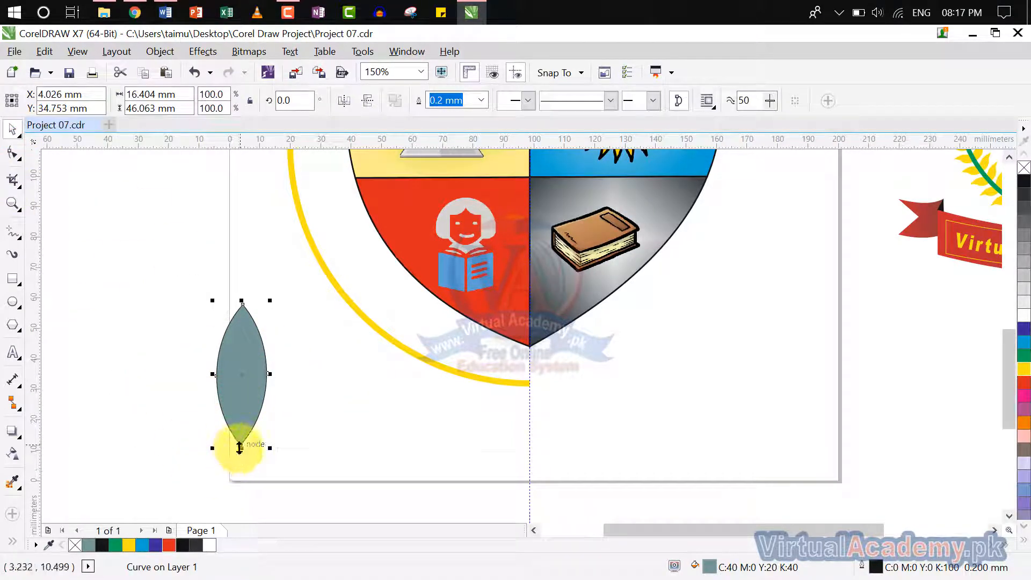
left_click_drag(239, 448, 238, 420)
left_click(278, 407)
left_click_drag(233, 363, 297, 394)
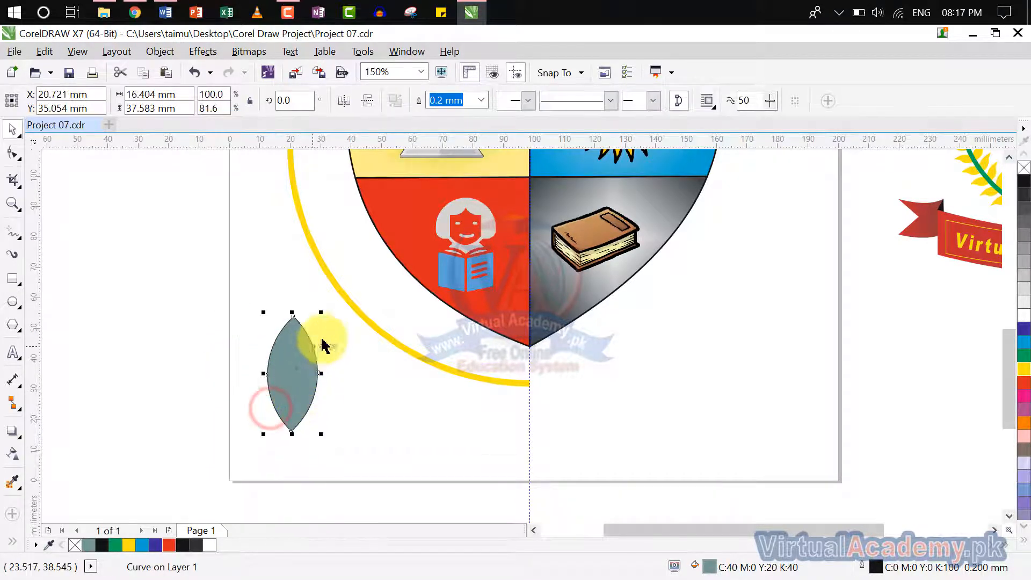
left_click_drag(323, 314, 321, 347)
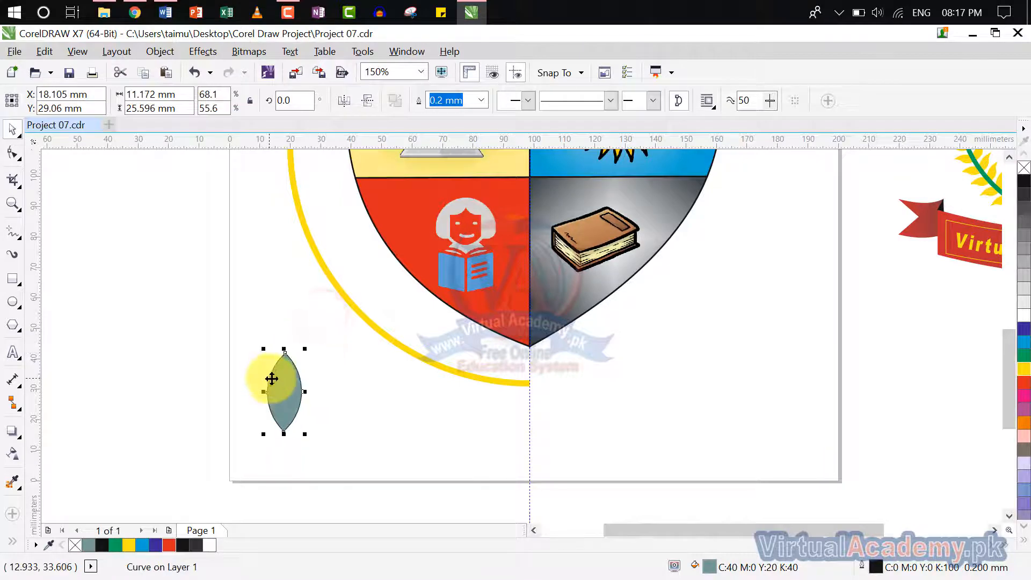
Step: Bend the leaf's upper right edge inward with the Shape tool to form a concave curve below the tip
scroll(272, 375, "up", 2)
left_click(19, 159)
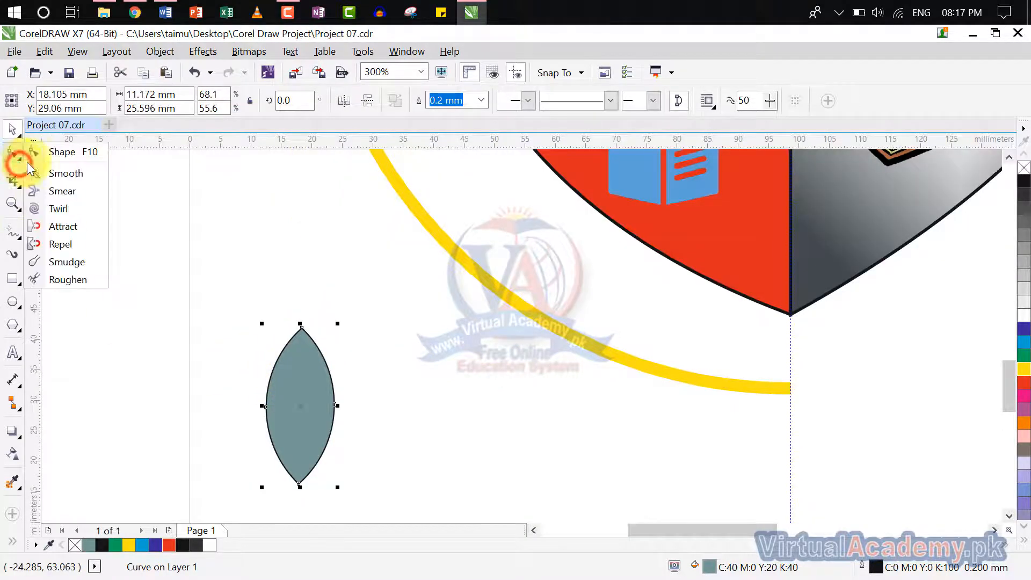
left_click(59, 154)
left_click_drag(353, 292, 259, 411)
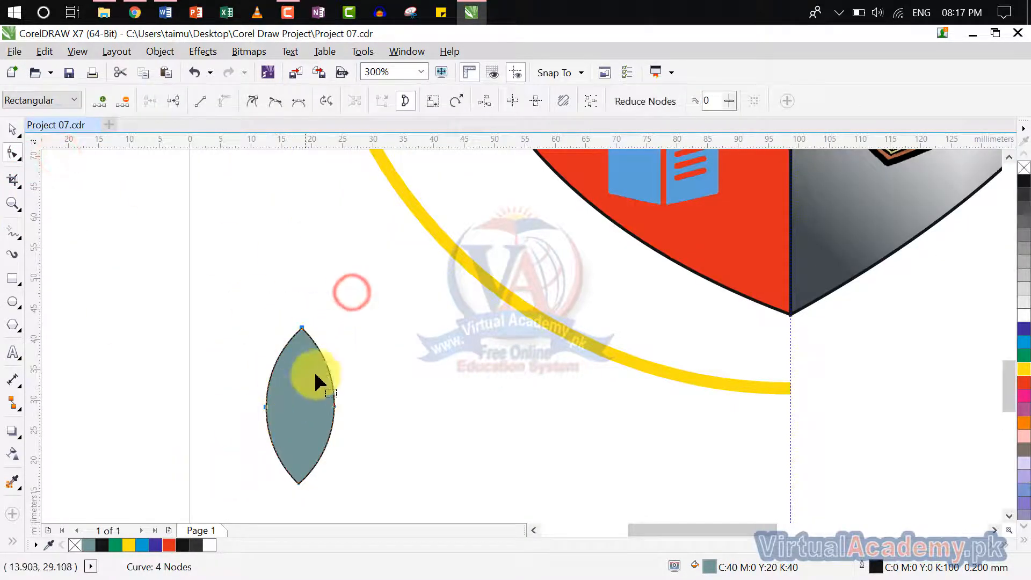
left_click_drag(323, 360, 314, 368)
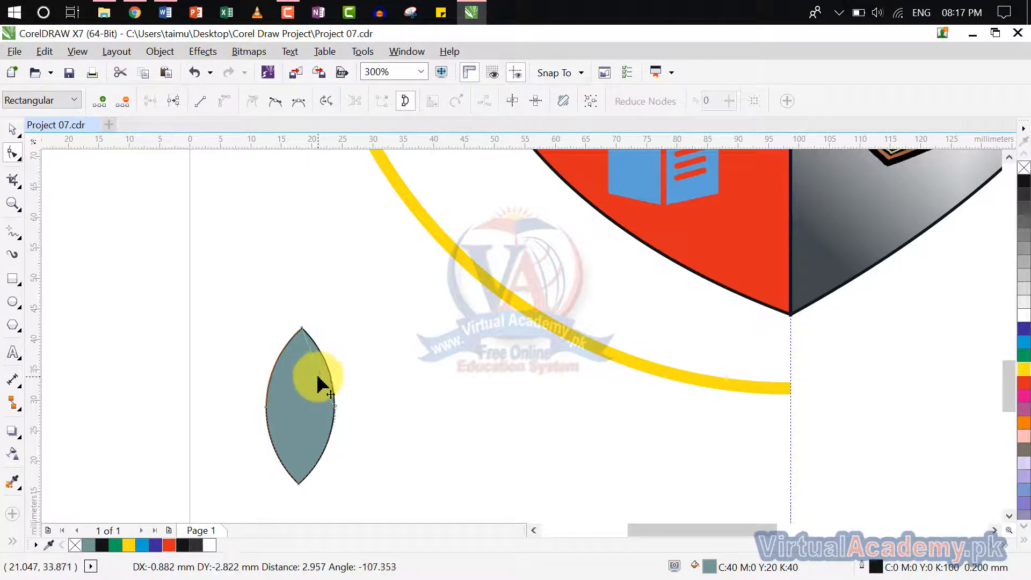
left_click_drag(313, 386, 385, 401)
Step: Refine the curve handles on the leaf's right side for a smoother transition from the concave tip to the rounded belly
scroll(339, 410, "up", 4)
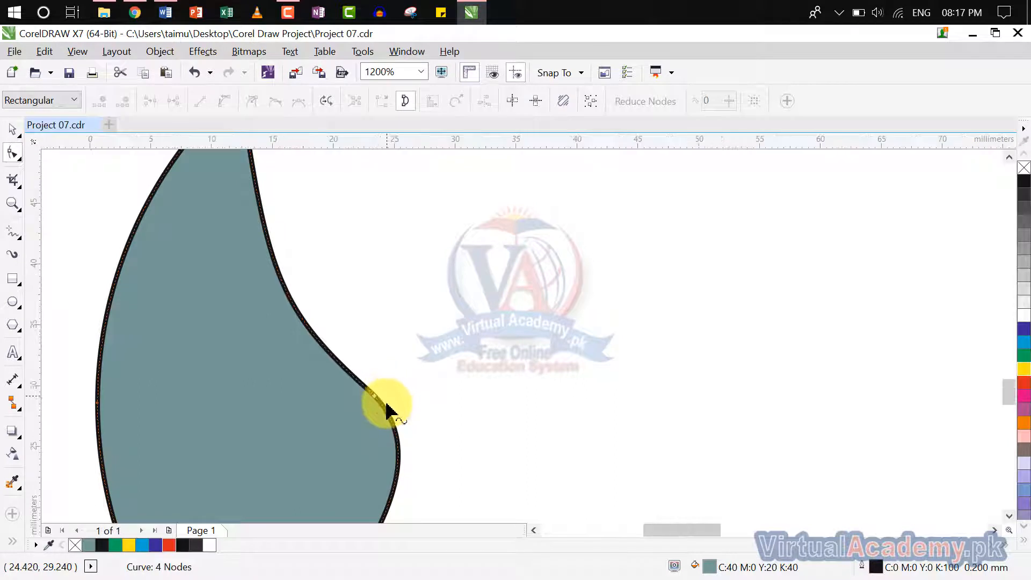
scroll(384, 408, "down", 2)
left_click_drag(417, 329, 338, 513)
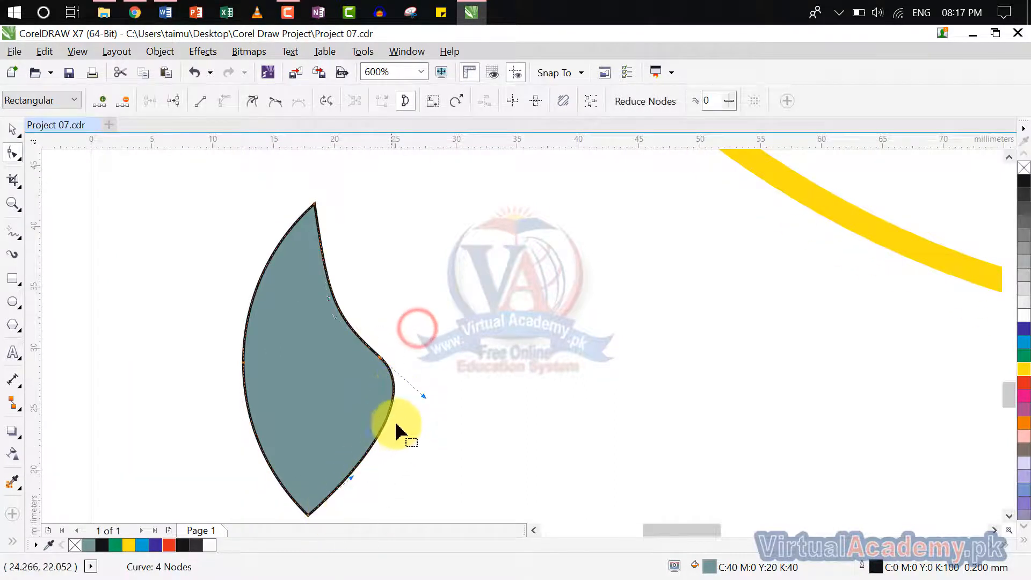
left_click_drag(425, 398, 405, 409)
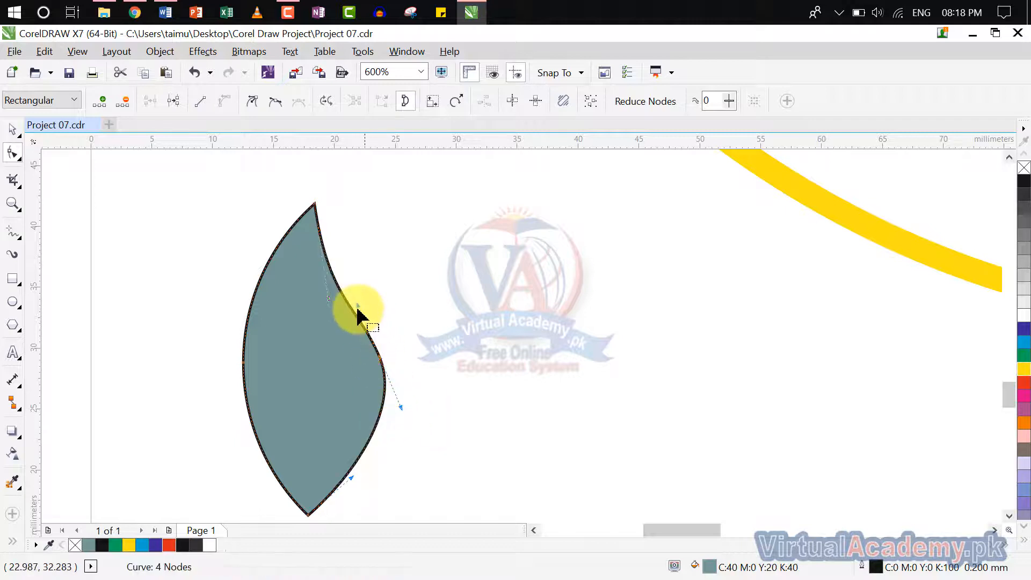
left_click_drag(357, 310, 340, 299)
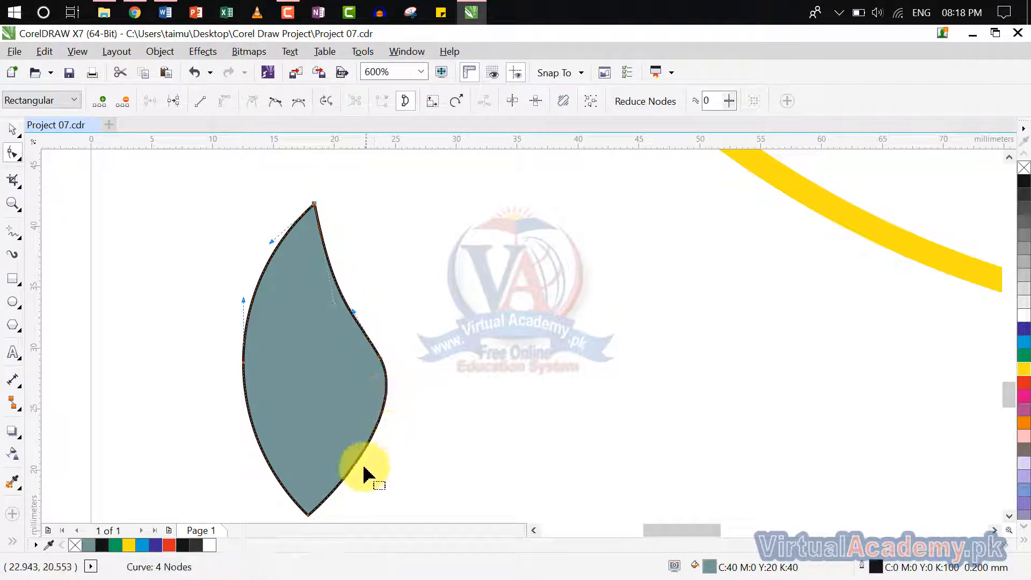
left_click_drag(437, 357, 352, 481)
left_click(400, 467)
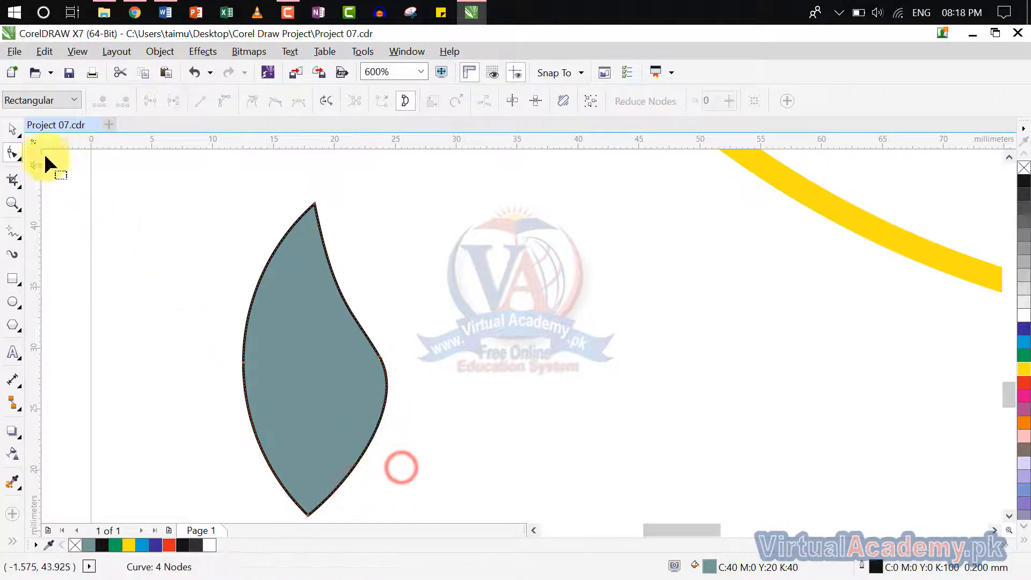
Step: Give the leaf a yellow fill and a yellow outline
left_click(12, 129)
left_click(353, 233)
left_click(304, 314)
scroll(495, 345, "down", 6)
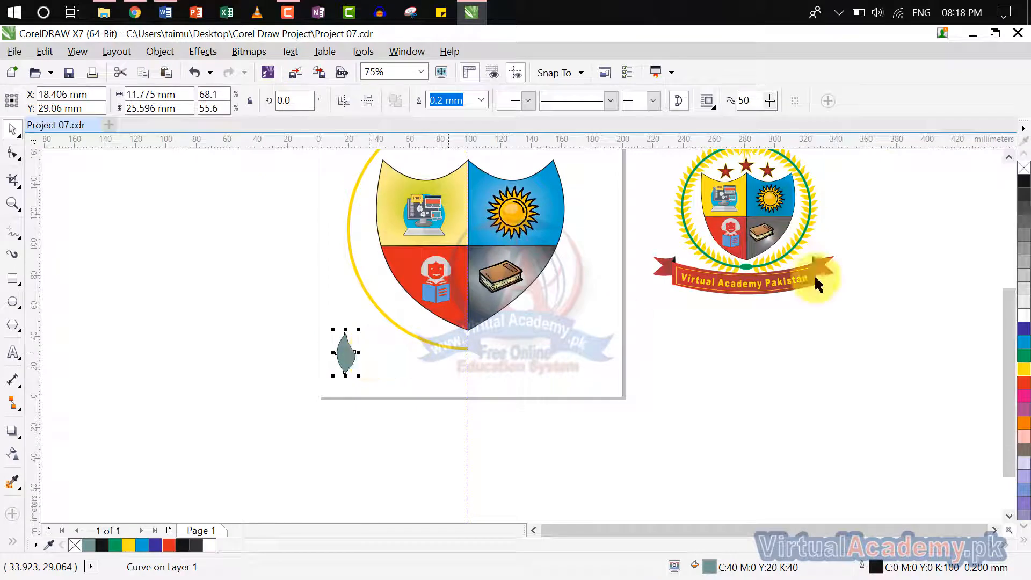
left_click(1023, 369)
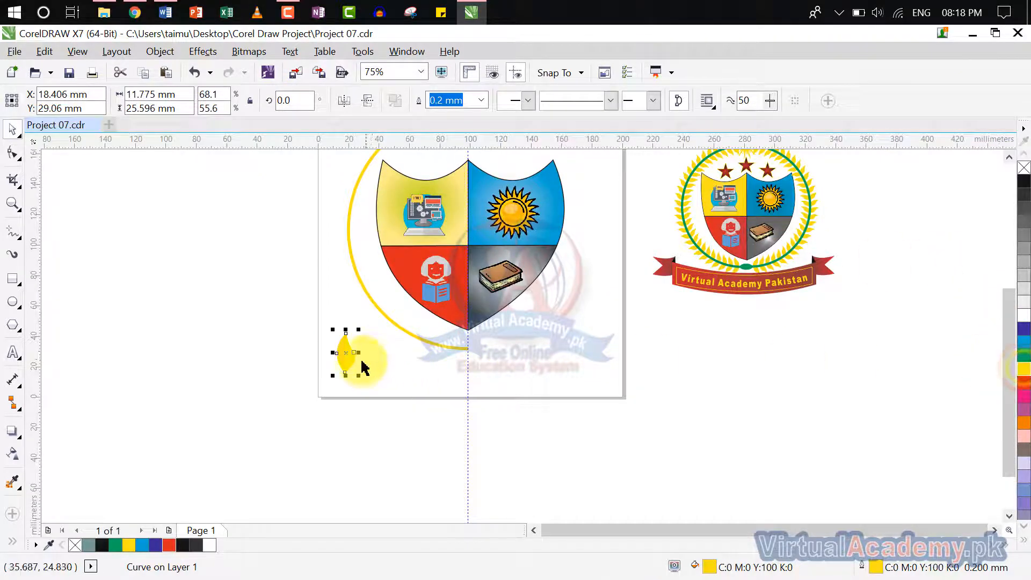
Step: Scale the yellow leaf down to about 7.5 × 16 mm and move it onto the lower part of the arc
scroll(359, 369, "up", 2)
scroll(359, 370, "down", 2)
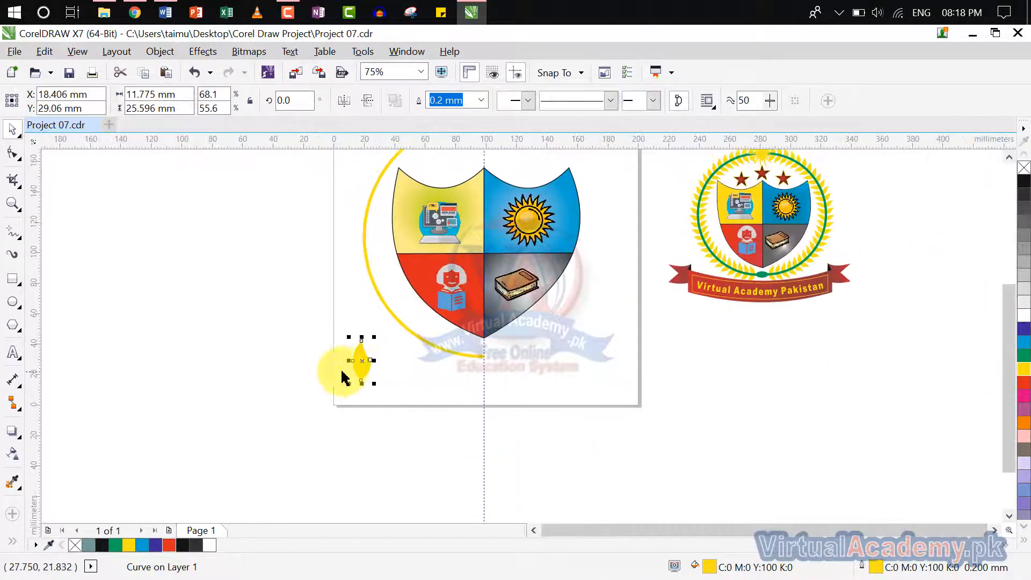
scroll(346, 368, "up", 2)
left_click_drag(416, 398, 470, 368)
scroll(449, 373, "up", 4)
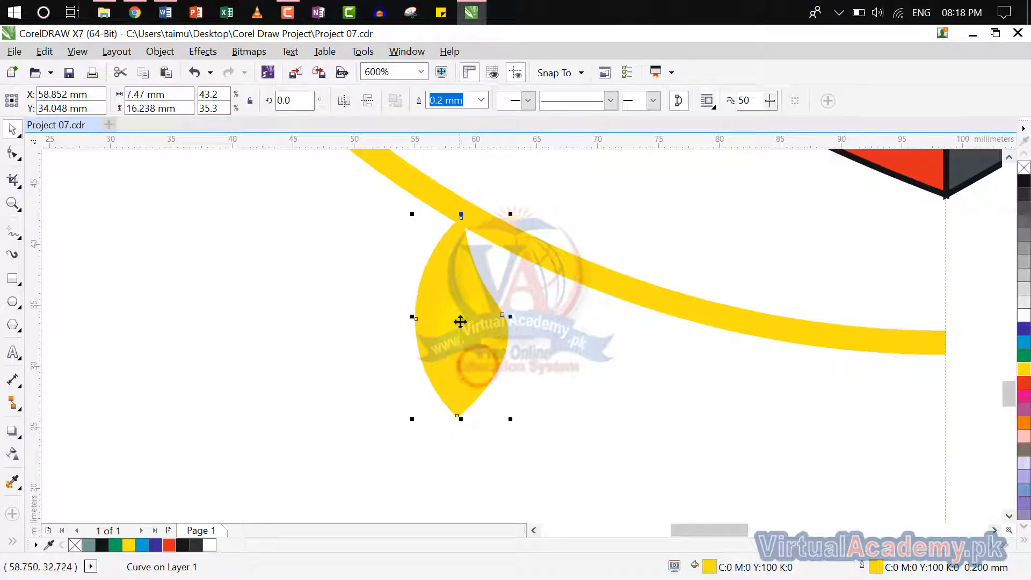
Step: Rotate the leaf to about 143° and place it just beneath the arc near its lower end, then deselect it
left_click(461, 315)
left_click_drag(412, 216, 439, 430)
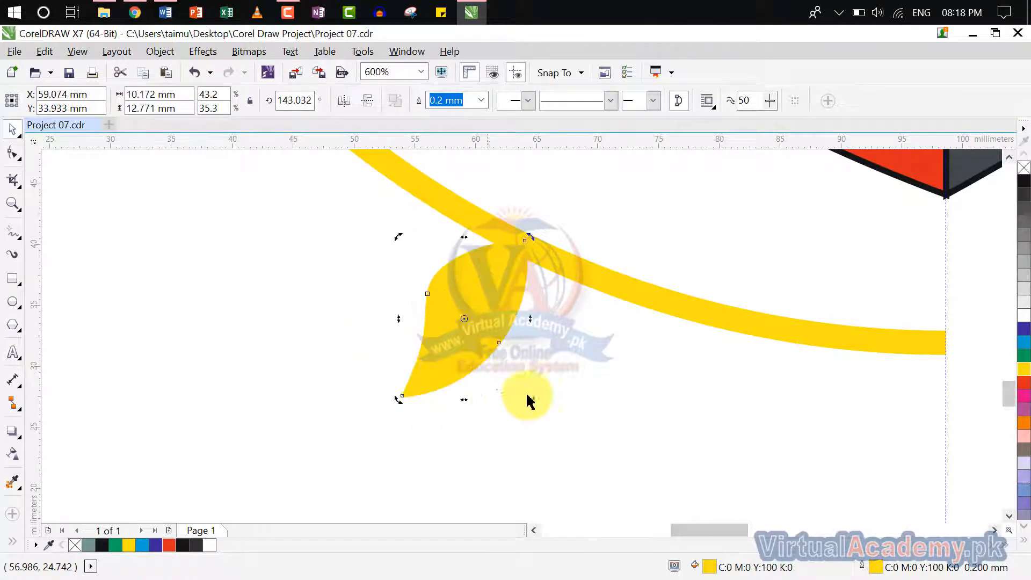
left_click_drag(478, 345, 542, 398)
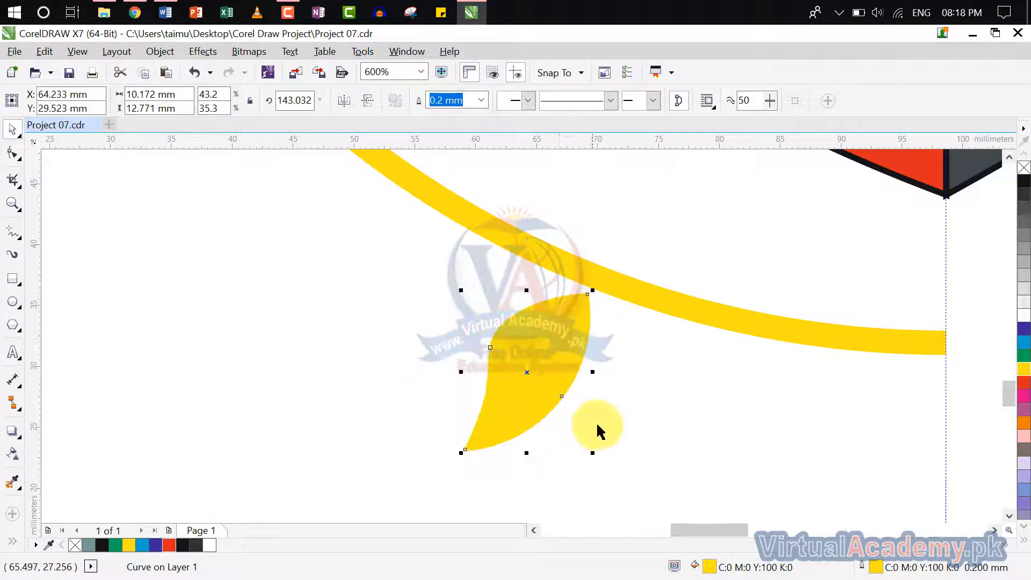
scroll(594, 426, "down", 2)
left_click_drag(325, 365, 414, 389)
left_click(463, 389)
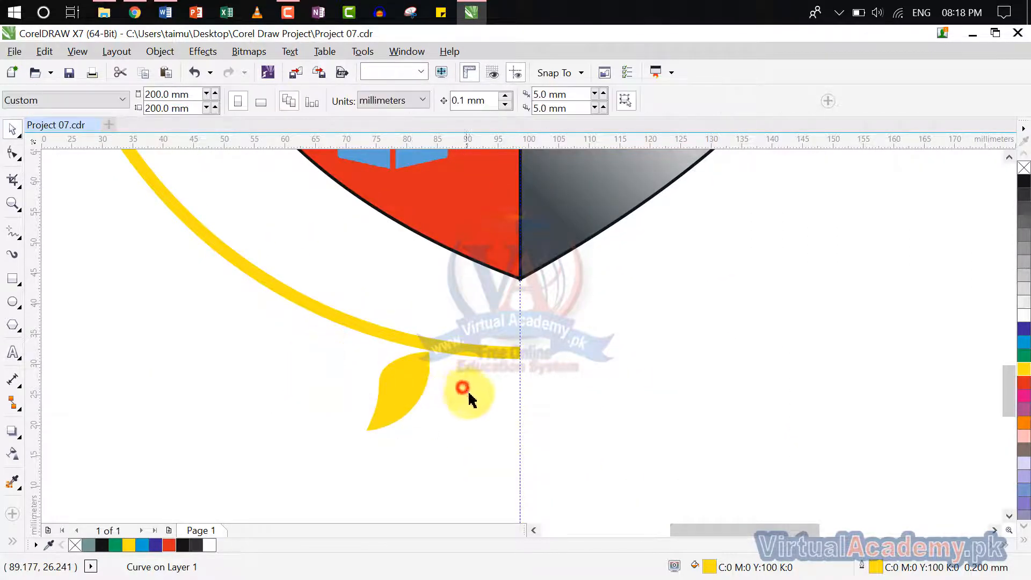
Step: Apply a cyan fill and a cyan outline to the semicircular arc
left_click(466, 355)
scroll(503, 377, "down", 2)
scroll(505, 390, "down", 4)
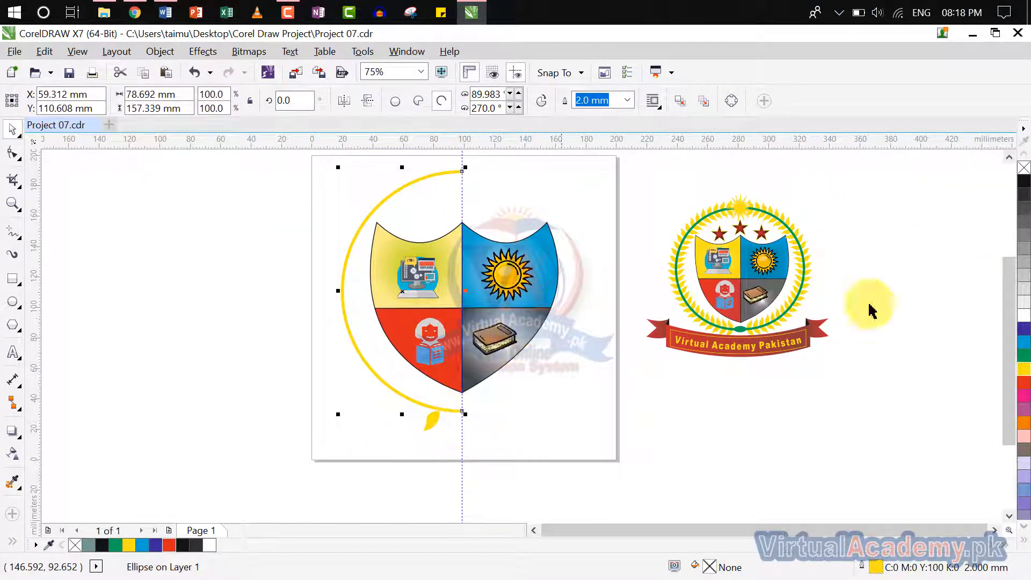
left_click(143, 546)
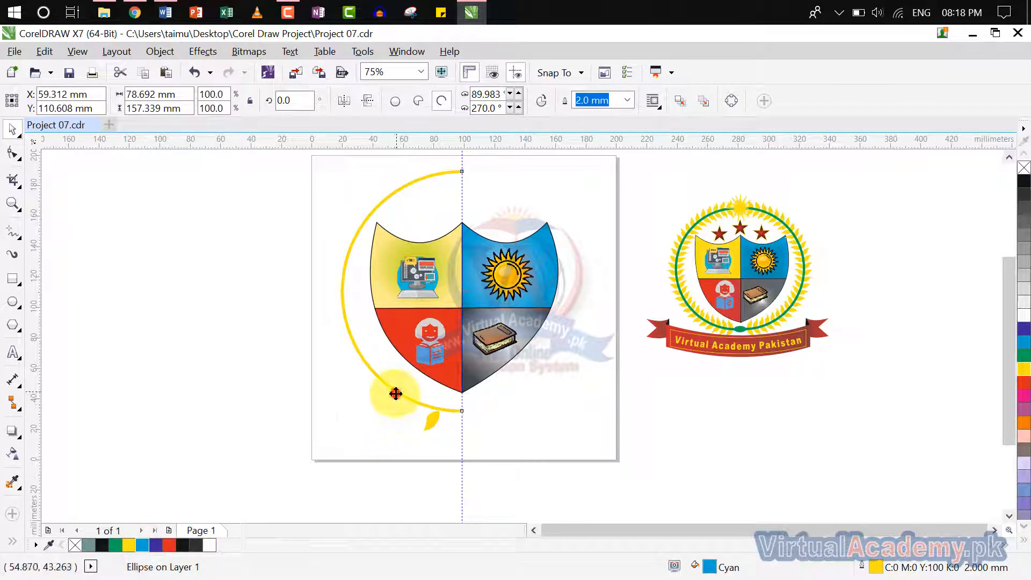
left_click(396, 393)
right_click(148, 545)
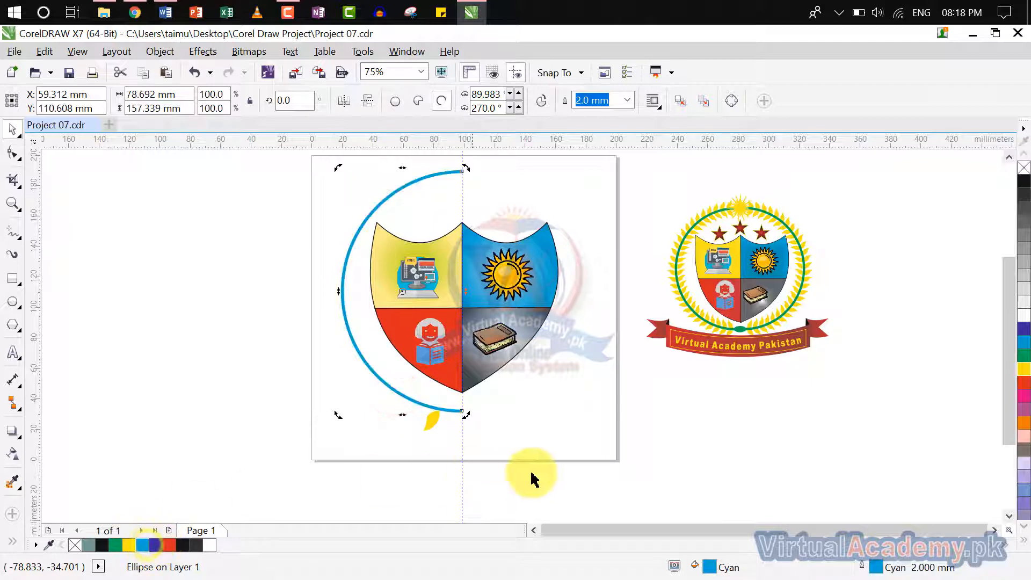
Step: Make a horizontally mirrored copy of the yellow leaf beside the original and nudge it slightly away from it
left_click(560, 463)
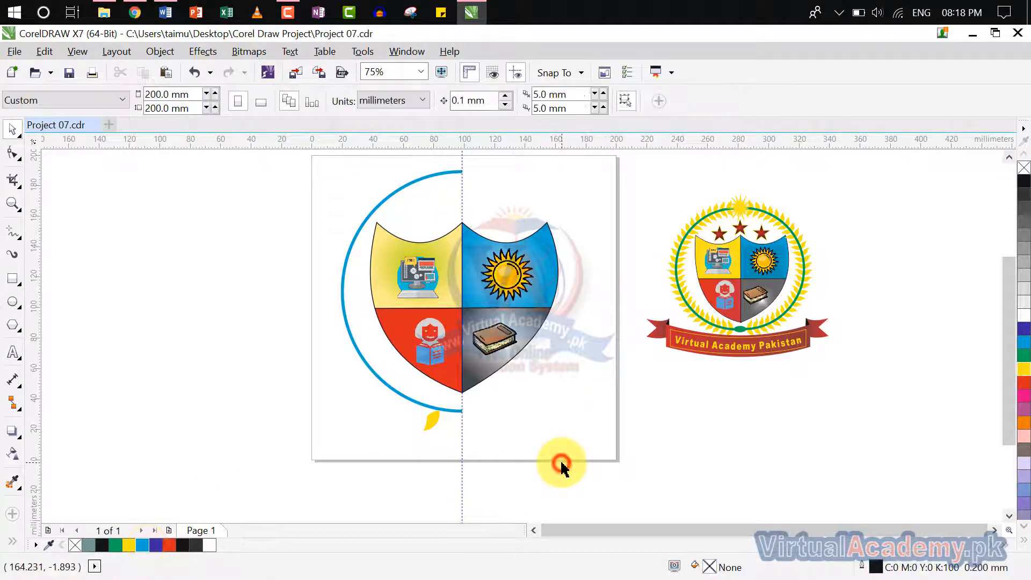
left_click(437, 424)
scroll(440, 431, "up", 2)
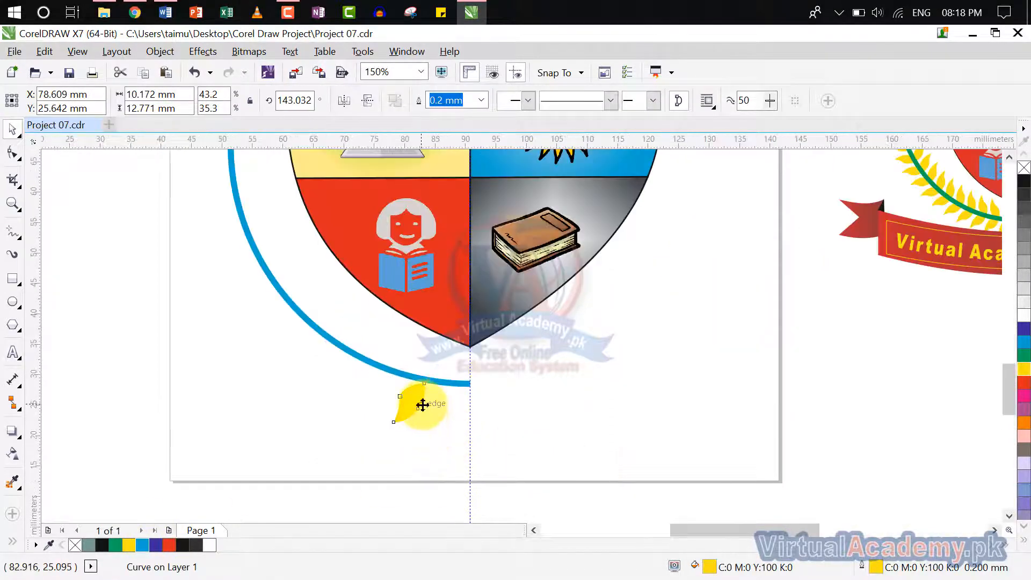
scroll(419, 405, "up", 2)
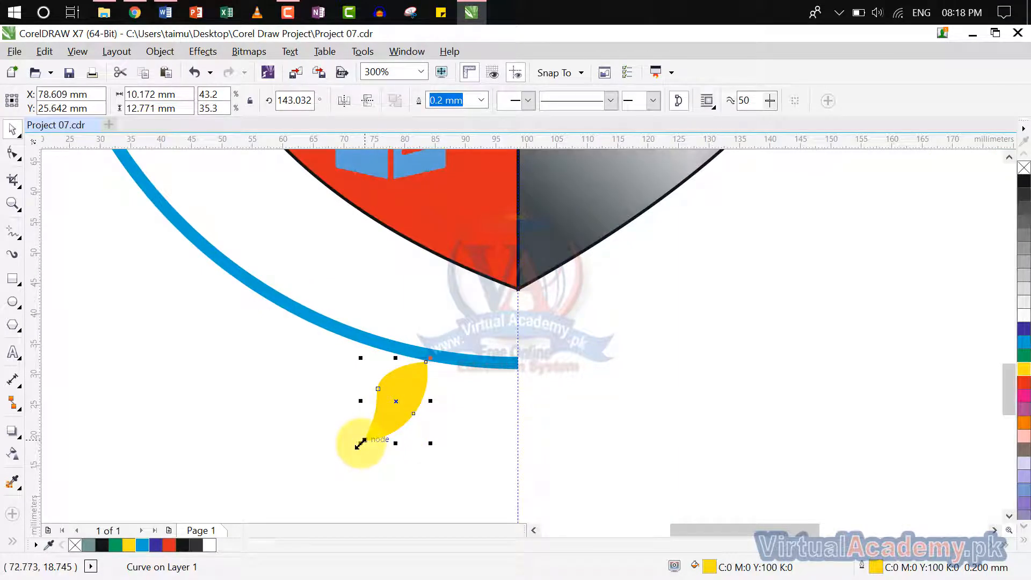
left_click_drag(359, 445, 497, 404)
left_click(557, 408)
left_click(472, 415)
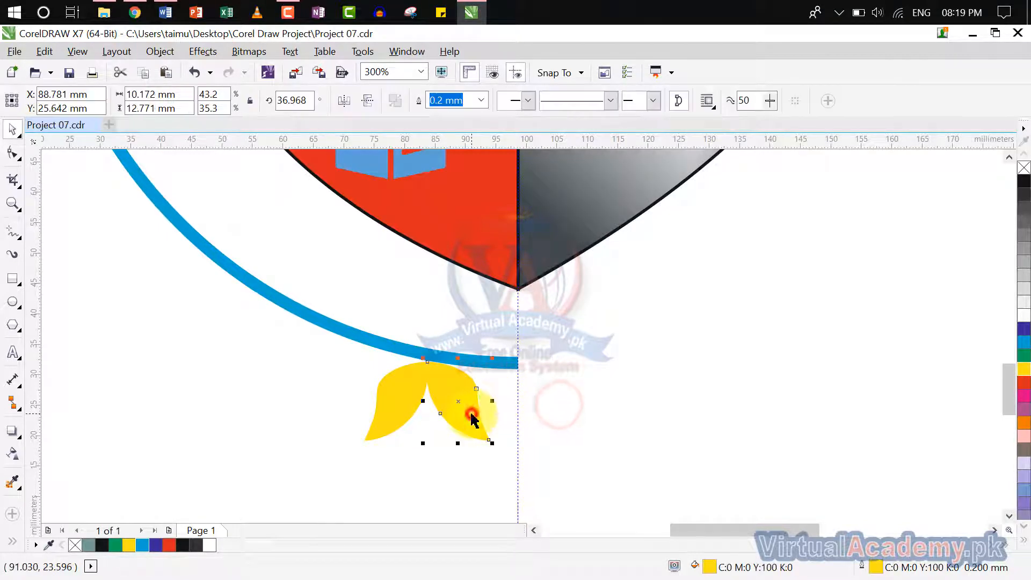
left_click(580, 396)
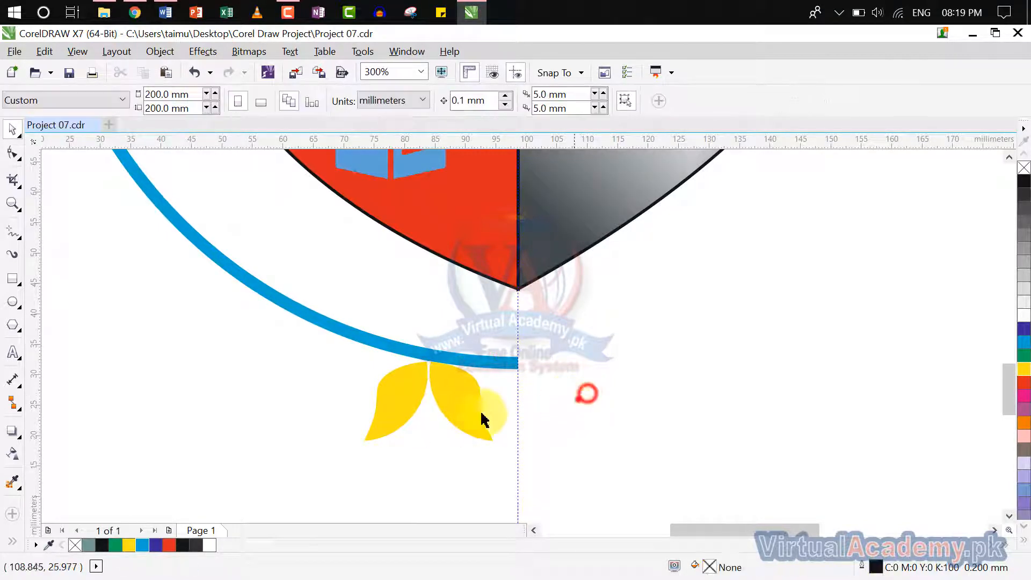
Step: Rotate the two leaves together clockwise by about 110° and combine them into one object
left_click_drag(350, 338, 317, 503)
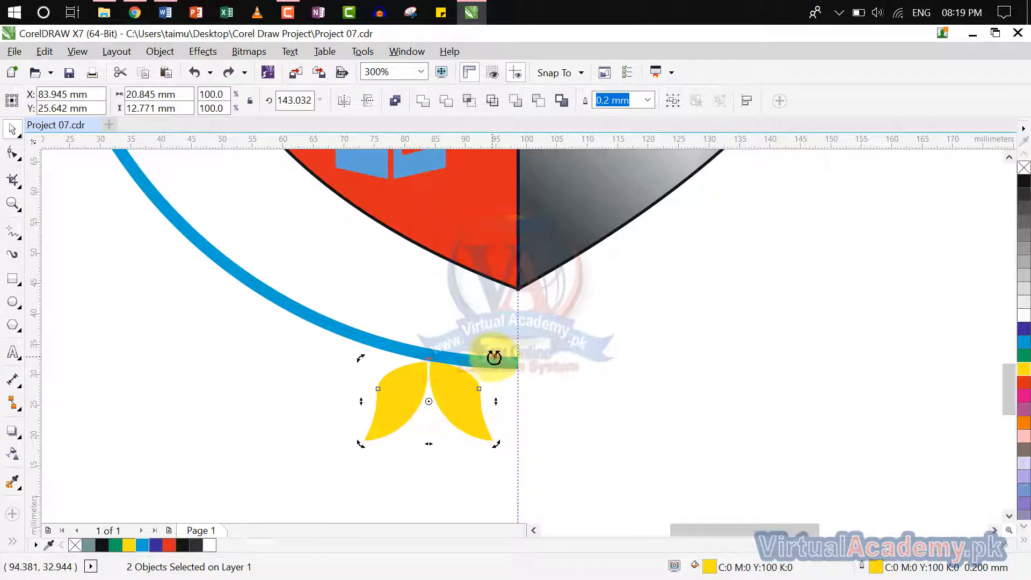
left_click_drag(494, 357, 449, 494)
left_click(396, 101)
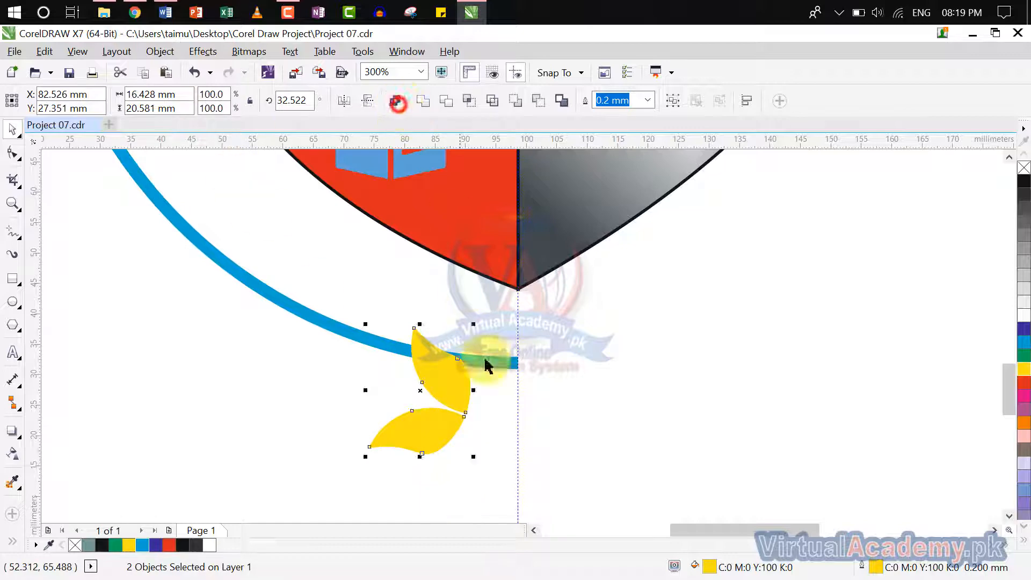
Step: Move the combined leaf pair onto the arc's lower end and rotate it to about 3.8° to follow the curve
left_click_drag(445, 434, 441, 392)
scroll(454, 371, "up", 1)
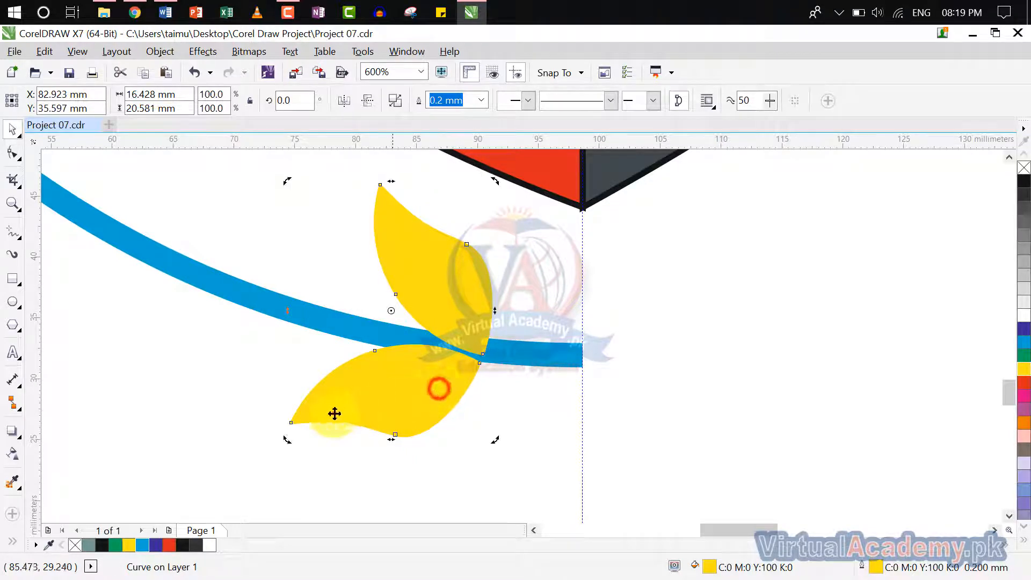
left_click_drag(287, 441, 297, 452)
left_click(490, 407)
scroll(503, 402, "down", 3)
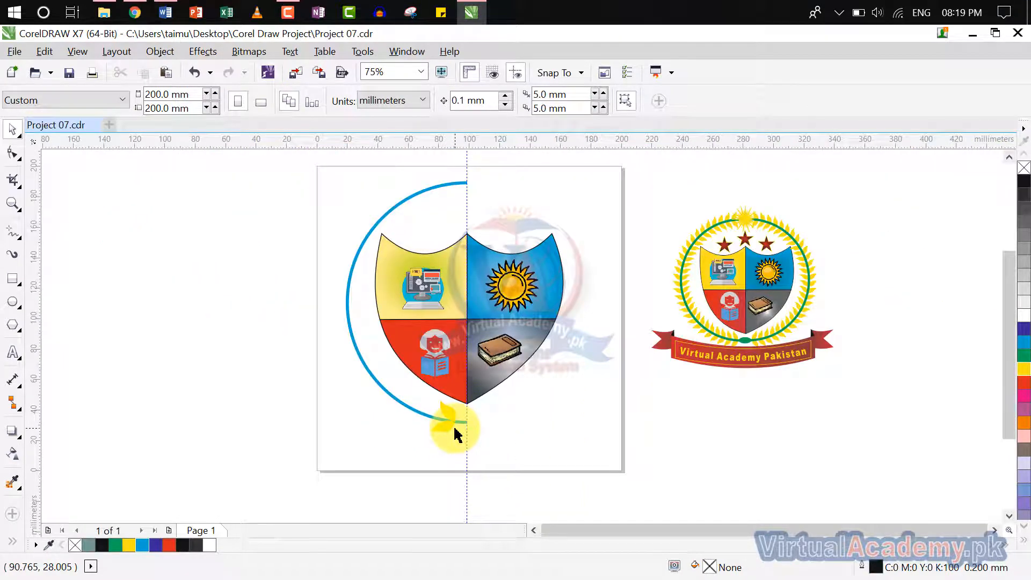
Step: Move the leaf pair further along the arc to about X 73.8 mm, Y 37.8 mm, and show its rotation handles
scroll(455, 434, "up", 3)
left_click(443, 420)
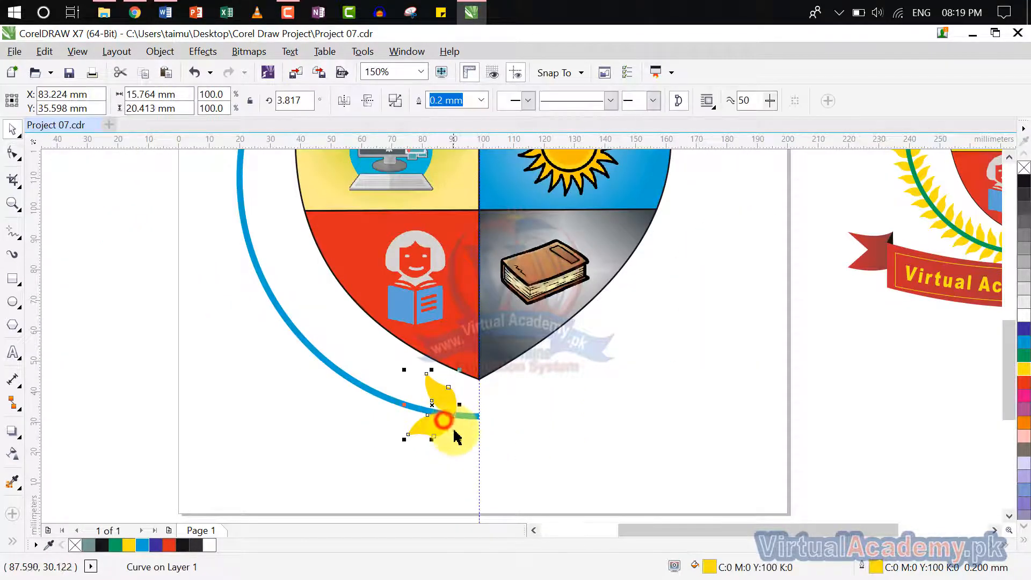
scroll(455, 436, "down", 3)
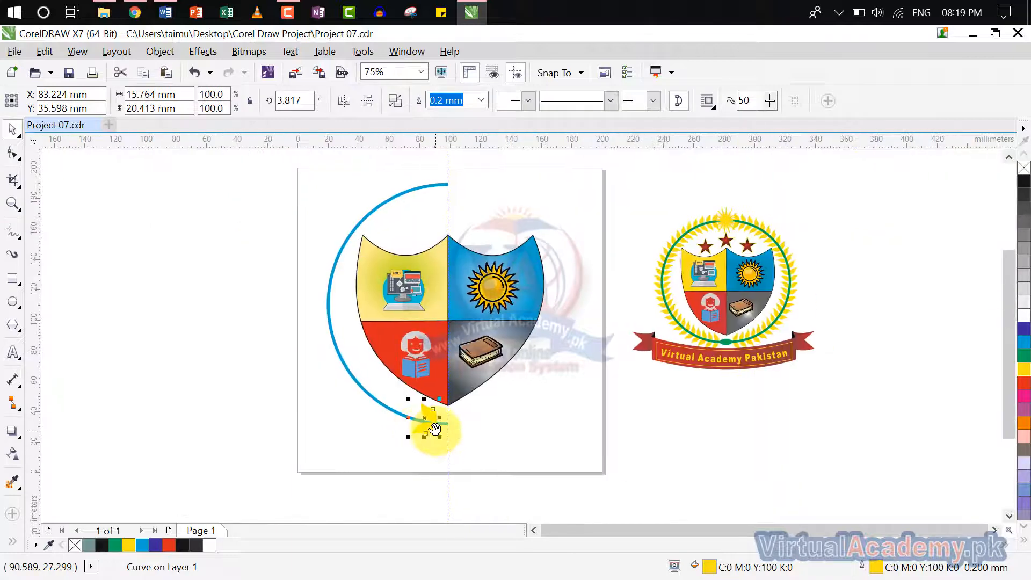
scroll(421, 430, "up", 6)
left_click_drag(410, 424, 374, 414)
left_click(461, 437)
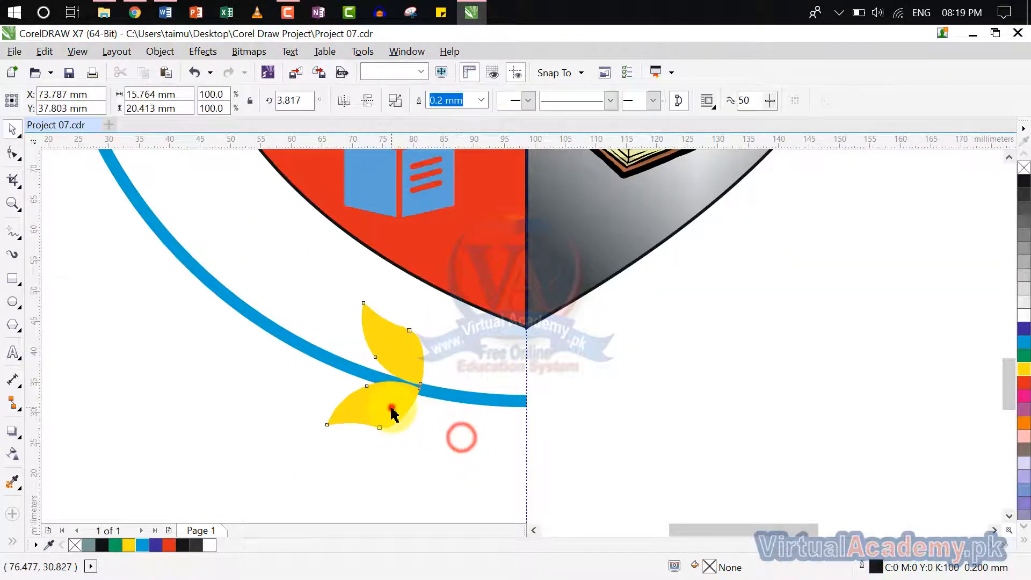
left_click(391, 408)
scroll(400, 399, "down", 2)
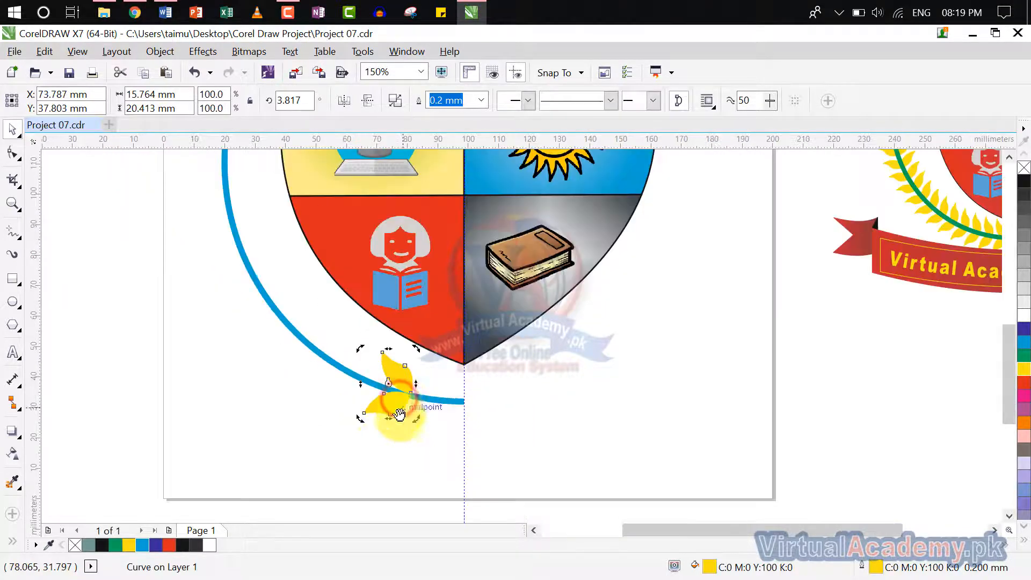
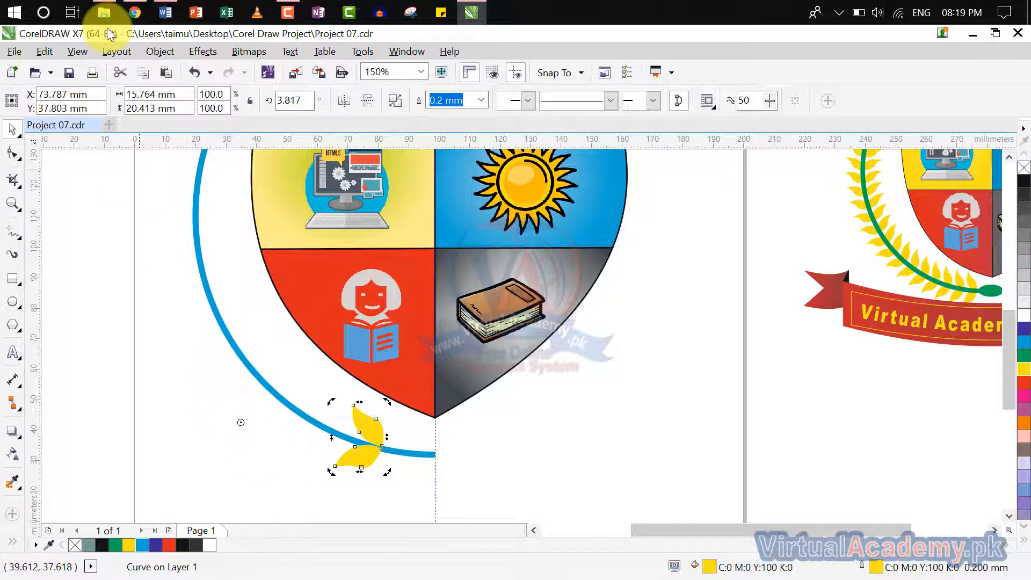
Step: Switch the drawing's display mode to Wireframe and deselect the leaf pair
left_click(75, 54)
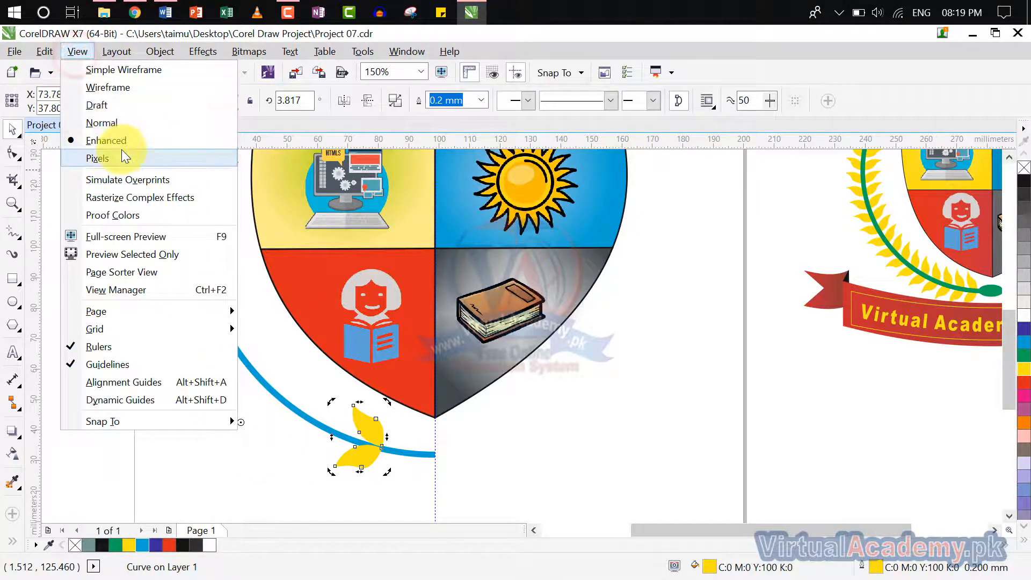
left_click(116, 91)
left_click(573, 369)
scroll(572, 365, "down", 1)
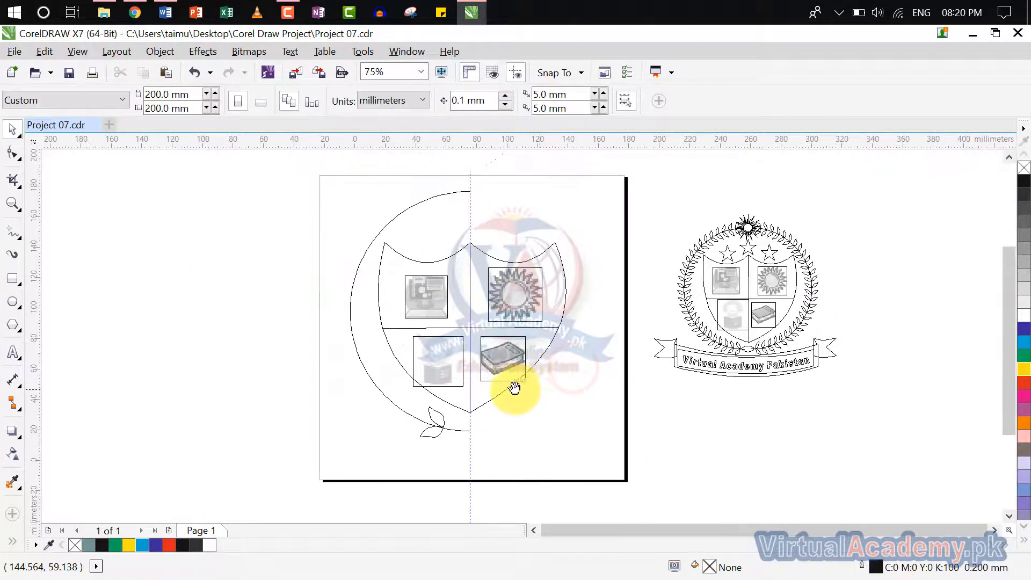
scroll(468, 424, "up", 1)
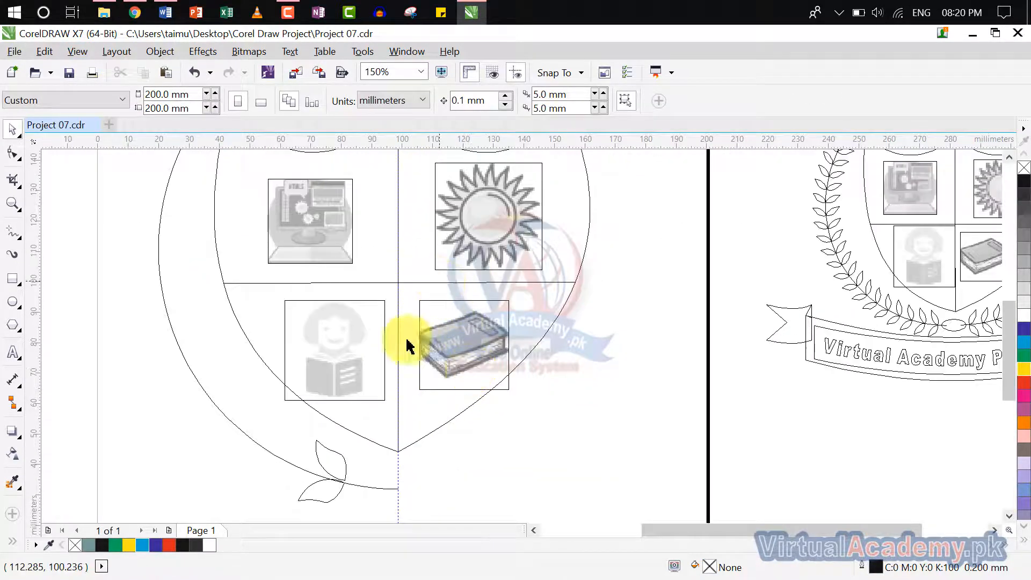
left_click_drag(444, 455, 444, 455)
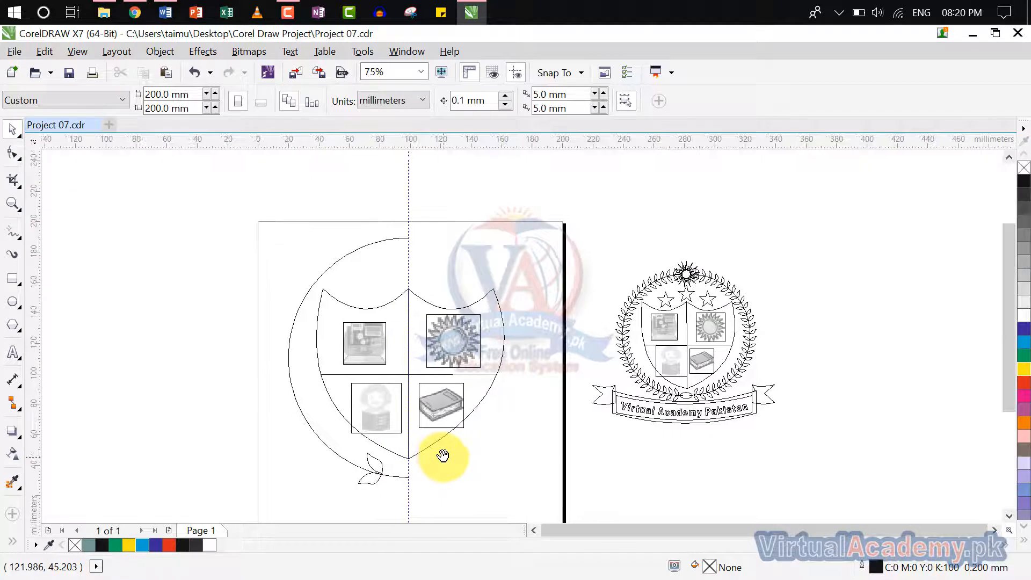
Step: Replace the vertical guideline with one at X 98.635 mm on the shield's axis, and add a horizontal guideline through the arc's centre
left_click(406, 185)
key("Delete")
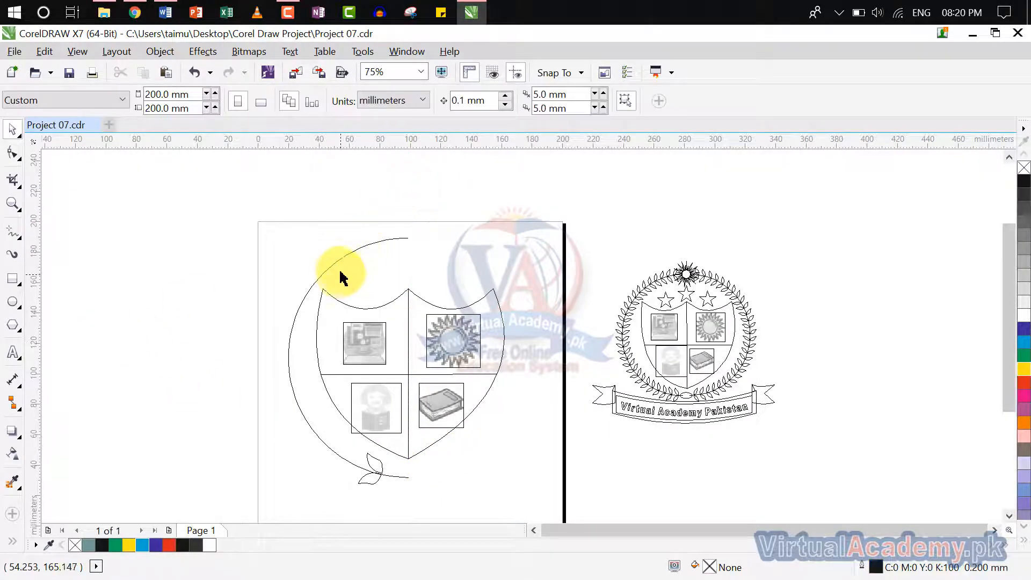
left_click(340, 259)
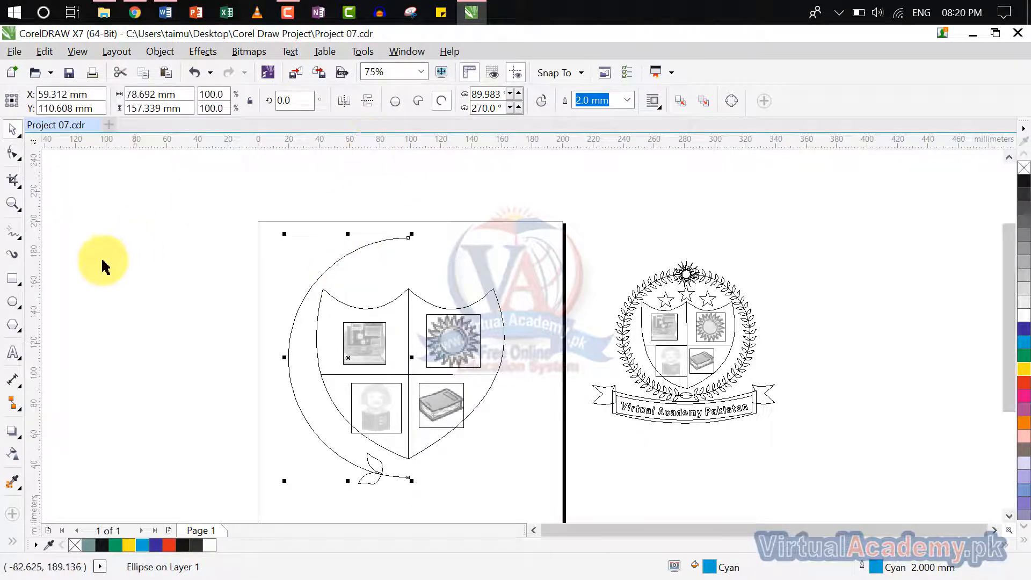
left_click_drag(34, 316, 398, 321)
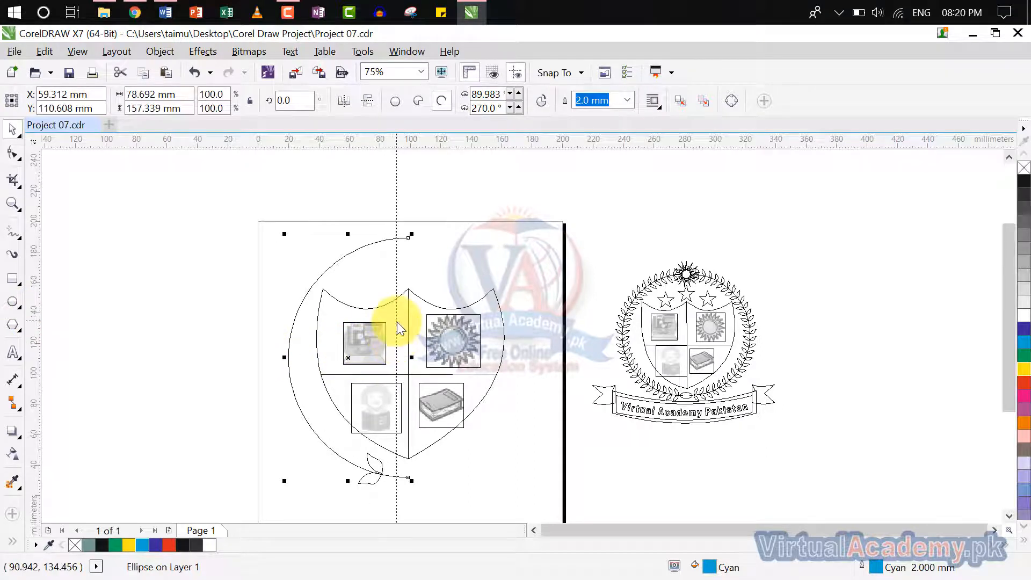
left_click_drag(404, 359, 408, 357)
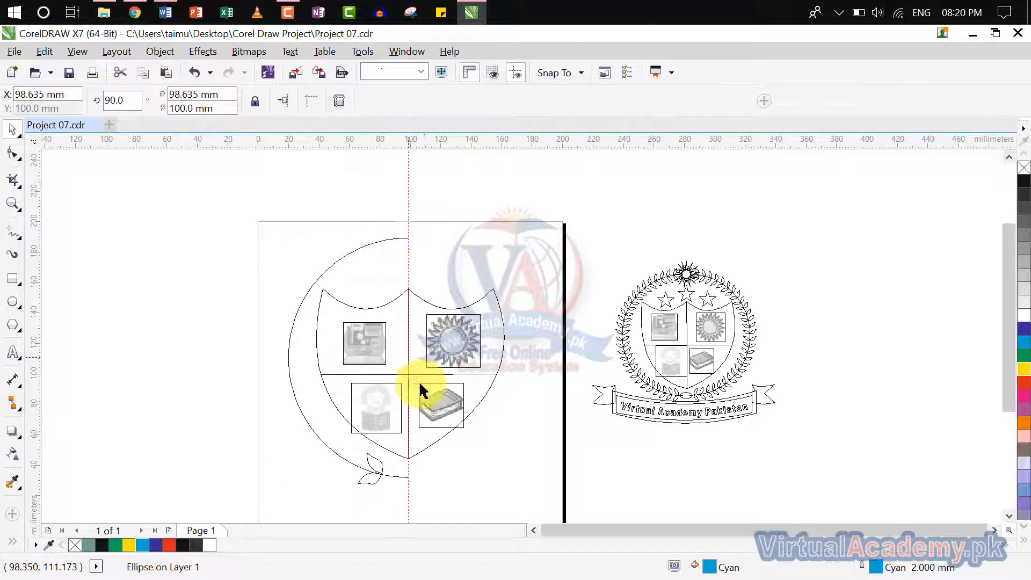
left_click_drag(429, 300, 408, 356)
left_click(612, 250)
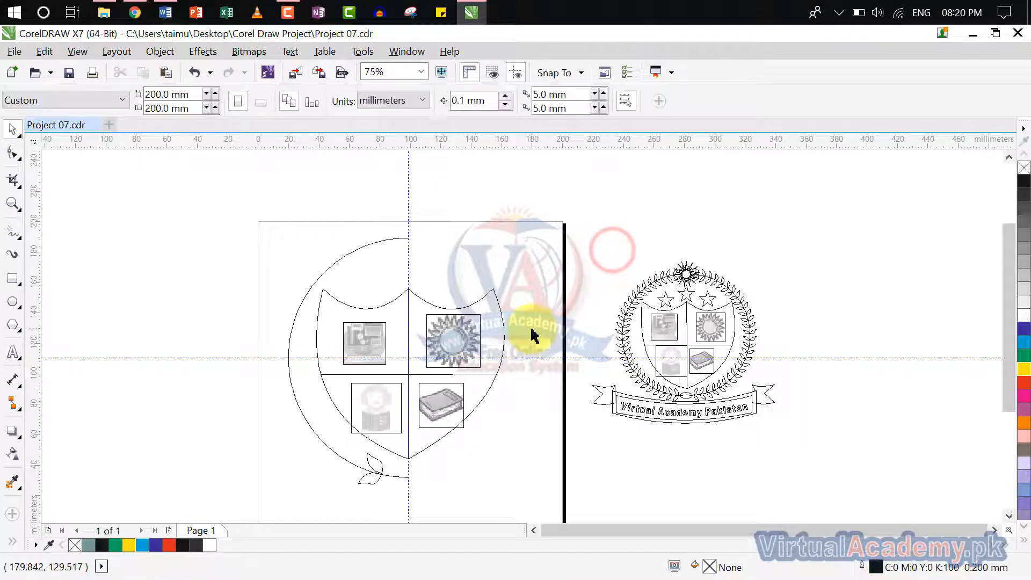
Step: Move the leaf pair's rotation centre to the intersection of the two guidelines, then deselect the pair
left_click(380, 480)
left_click(381, 479)
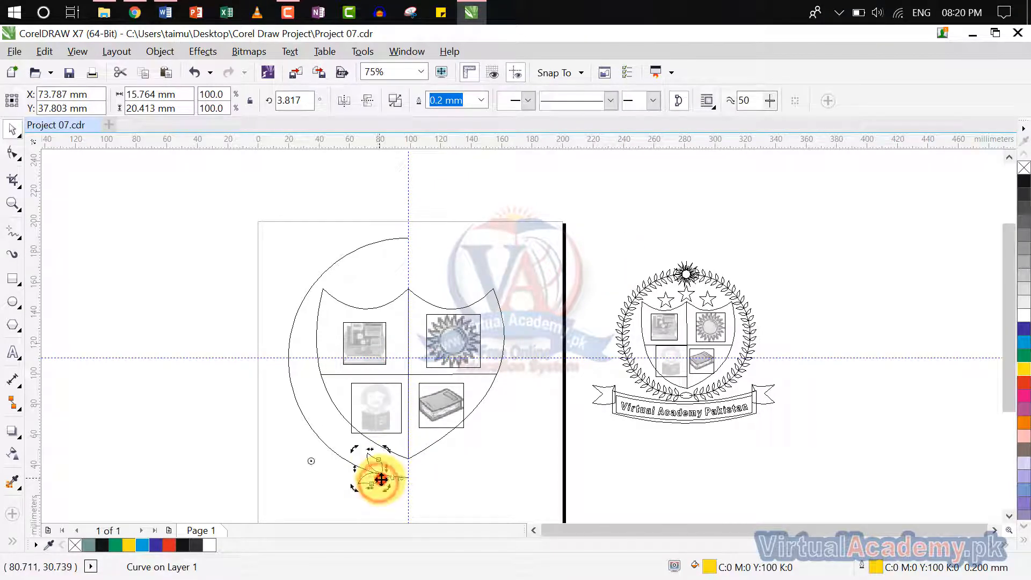
left_click_drag(312, 461, 409, 357)
left_click(515, 451)
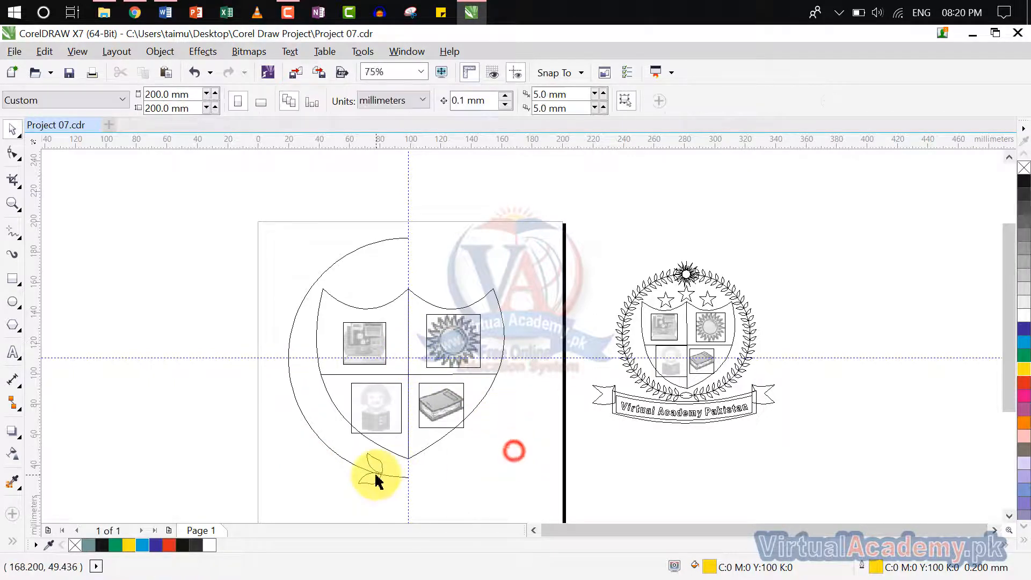
Step: Make a copy of the leaf pair rotated about 10.7° clockwise around the guideline intersection, just beyond the original on the arc
left_click(377, 478)
left_click(445, 475)
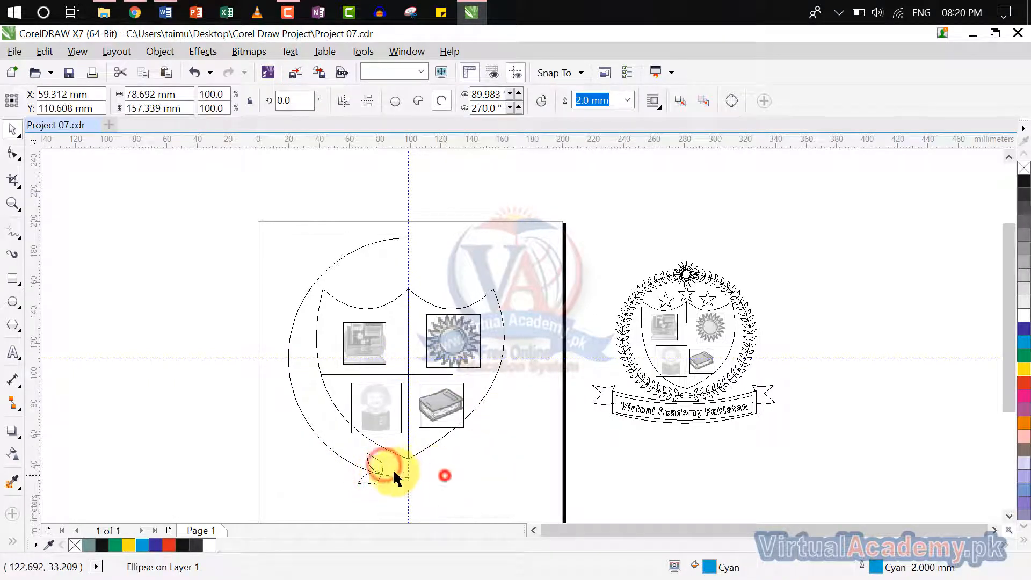
left_click(378, 464)
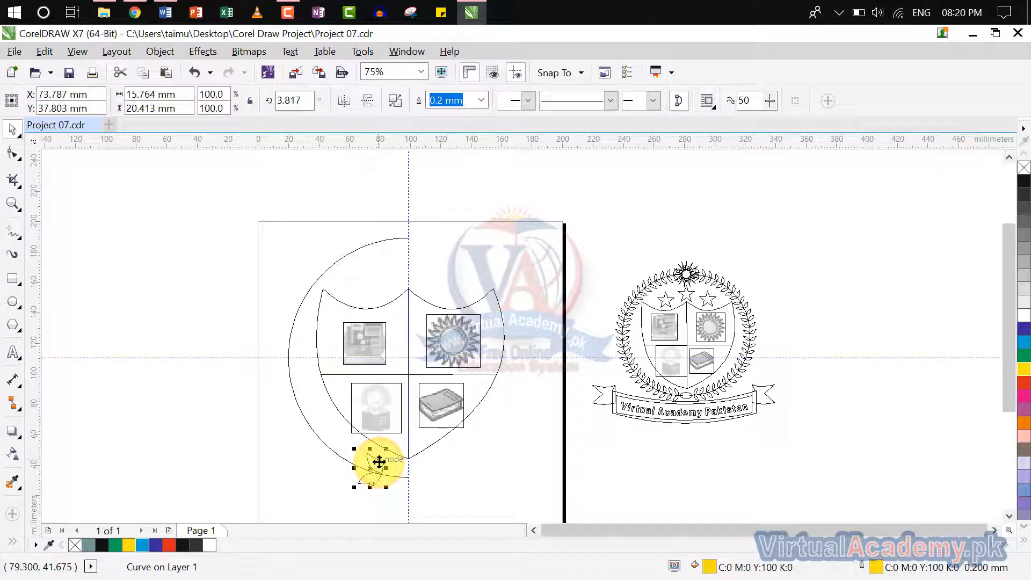
left_click(379, 462)
left_click_drag(356, 486, 328, 478)
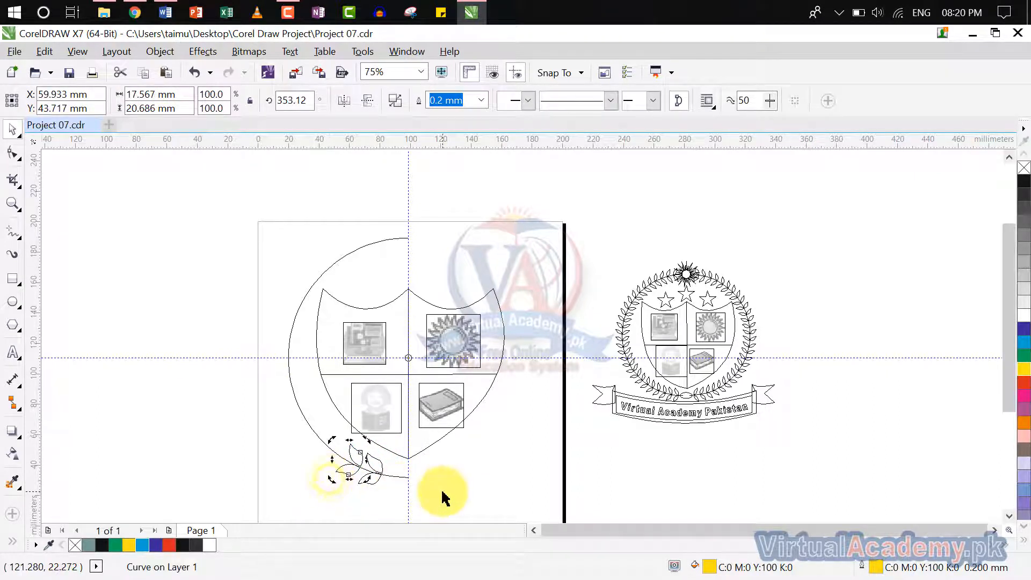
Step: Repeat the rotated copy of the leaf pair around the arc until the pairs reach its upper end
key("ctrl+r")
key("ctrl+r")
key("ctrl+r")
key("ctrl+r")
key("ctrl+r")
key("ctrl+r")
key("ctrl+r")
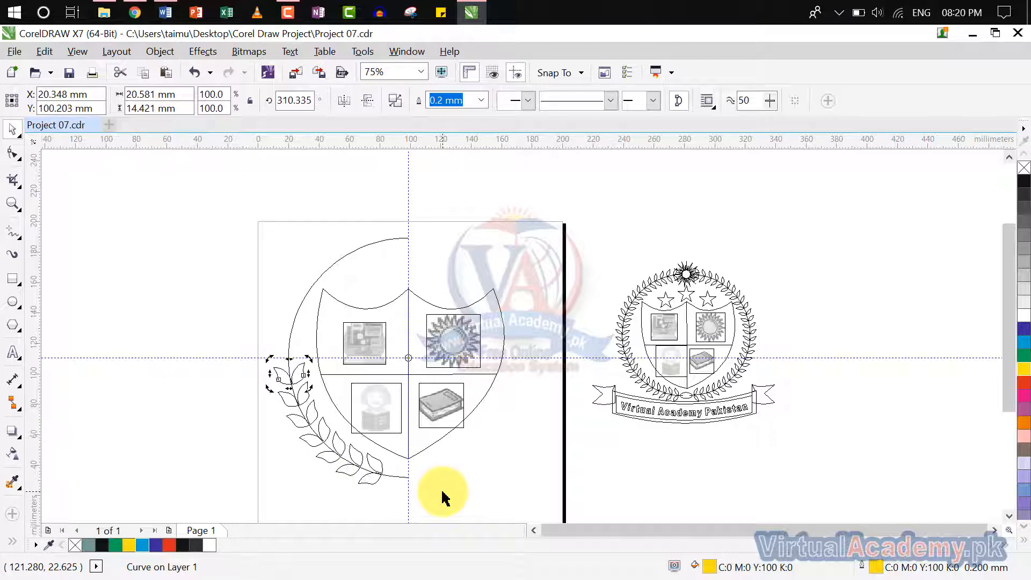
key("ctrl+r")
key("ctrl+r")
key("ctrl+r")
key("ctrl+r")
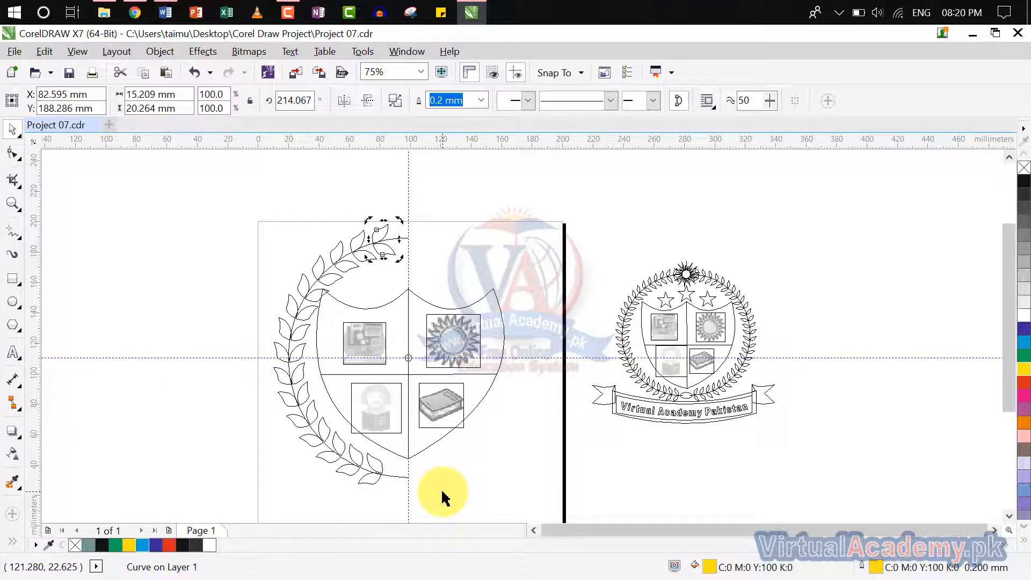
key("ctrl+r")
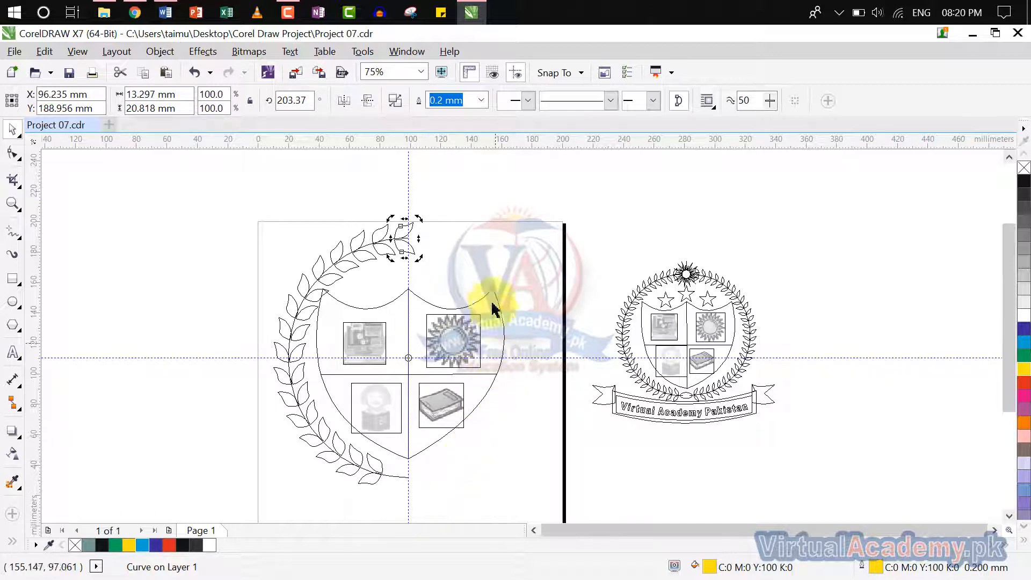
Step: Delete the last leaf pair that crosses the vertical guideline at the arc's upper end
left_click(486, 277)
left_click(400, 253)
left_click(437, 253)
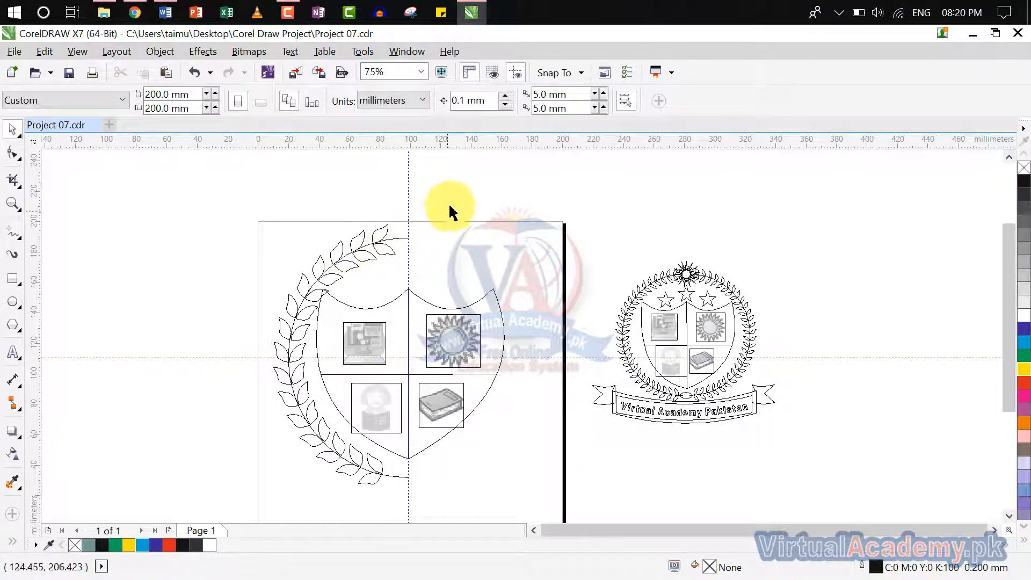
Step: Combine the arc and all leaf pairs into one object and mirror a copy horizontally to complete the circular wreath
left_click_drag(450, 200, 255, 514)
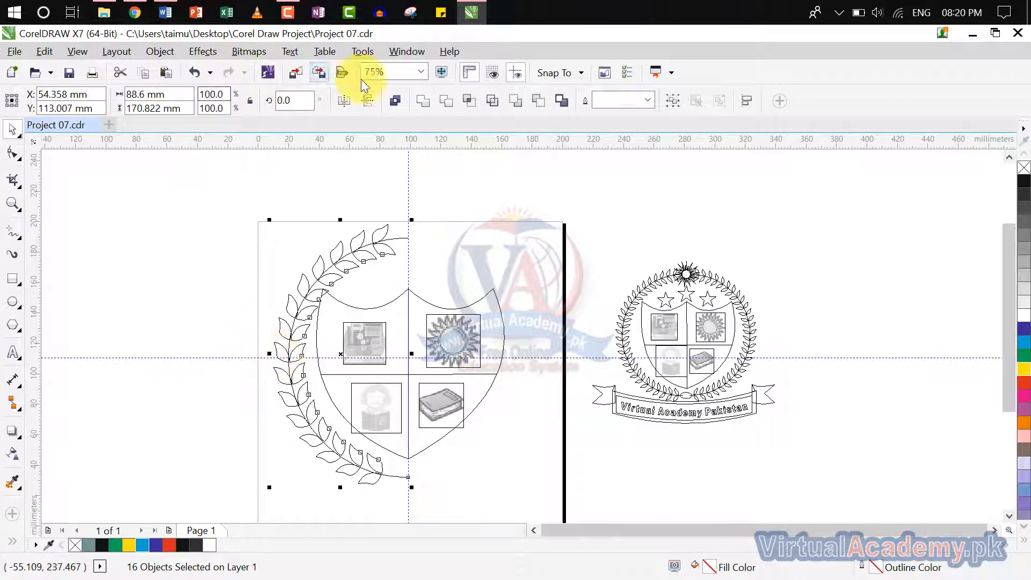
left_click(396, 102)
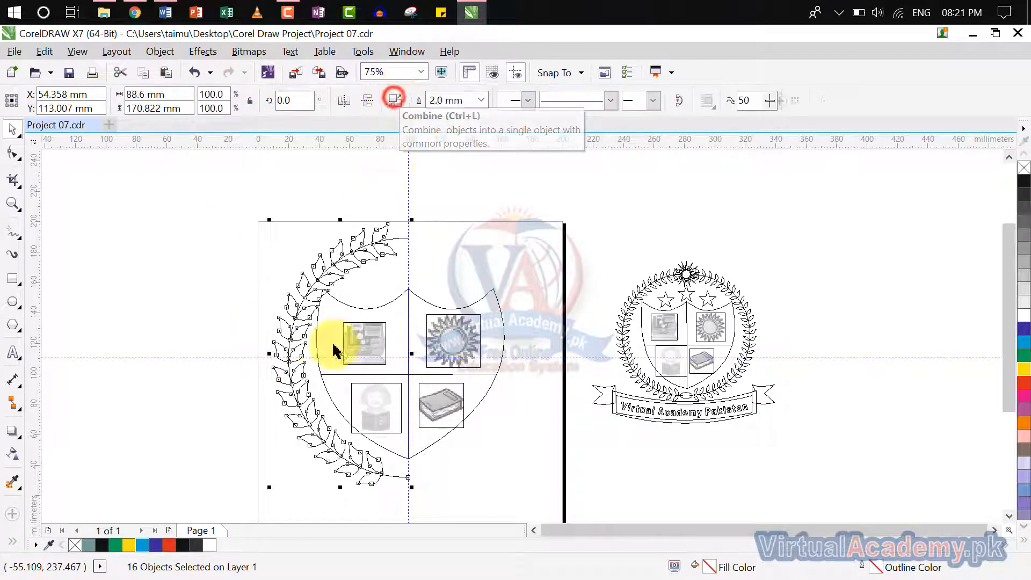
left_click_drag(268, 355, 460, 390)
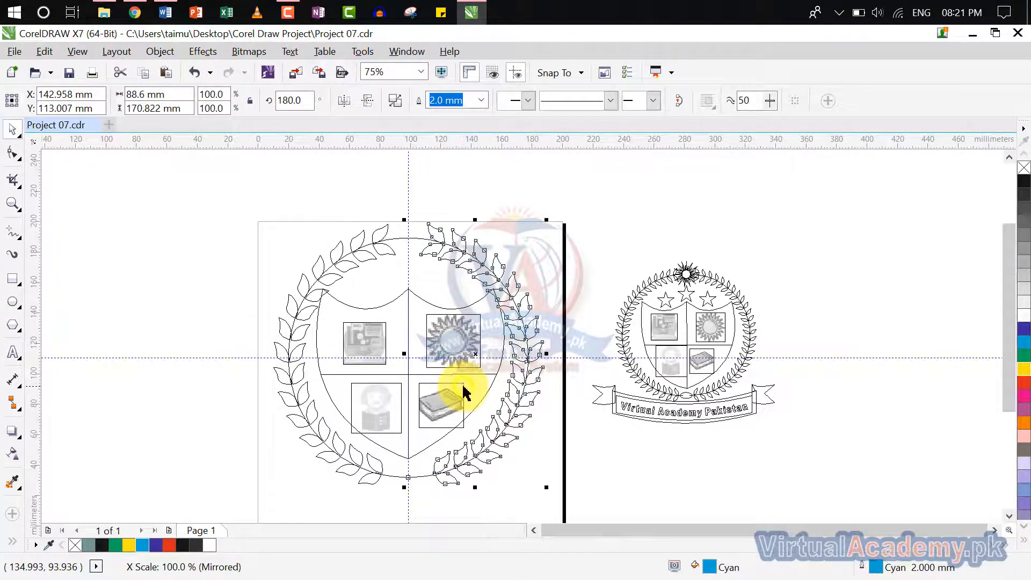
left_click(505, 491)
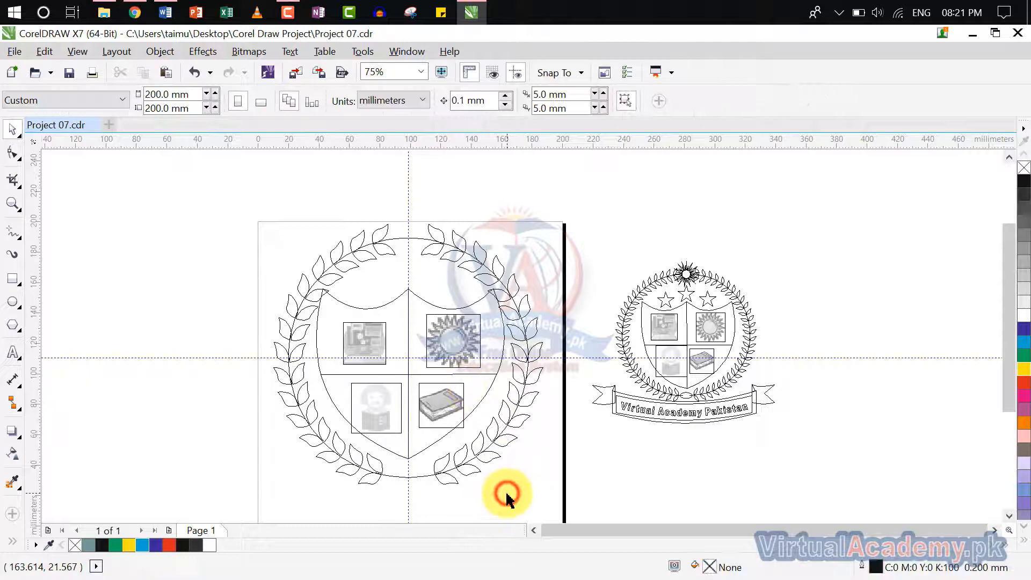
left_click(492, 448)
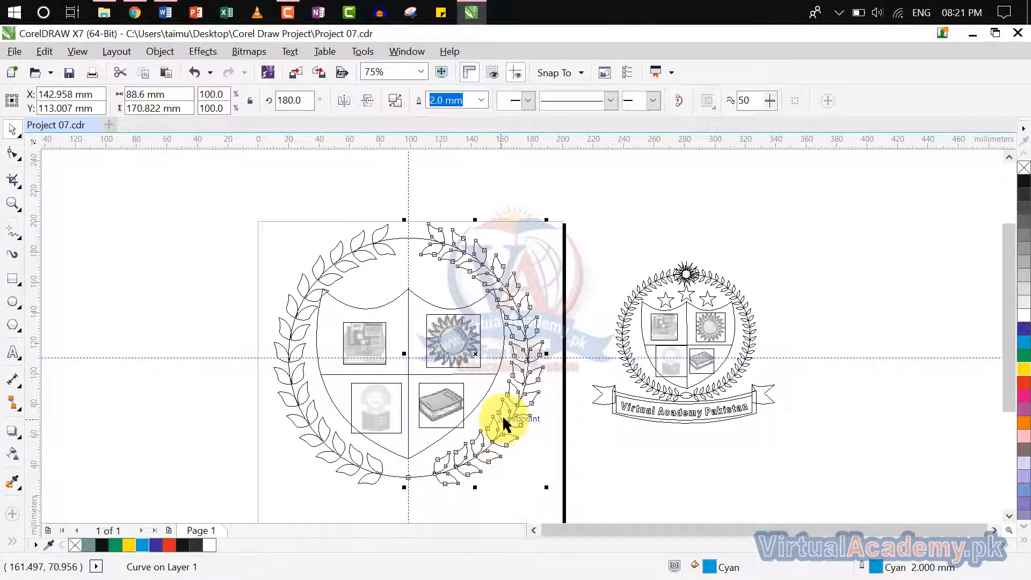
left_click(599, 475)
left_click(524, 391)
left_click_drag(524, 391, 531, 385)
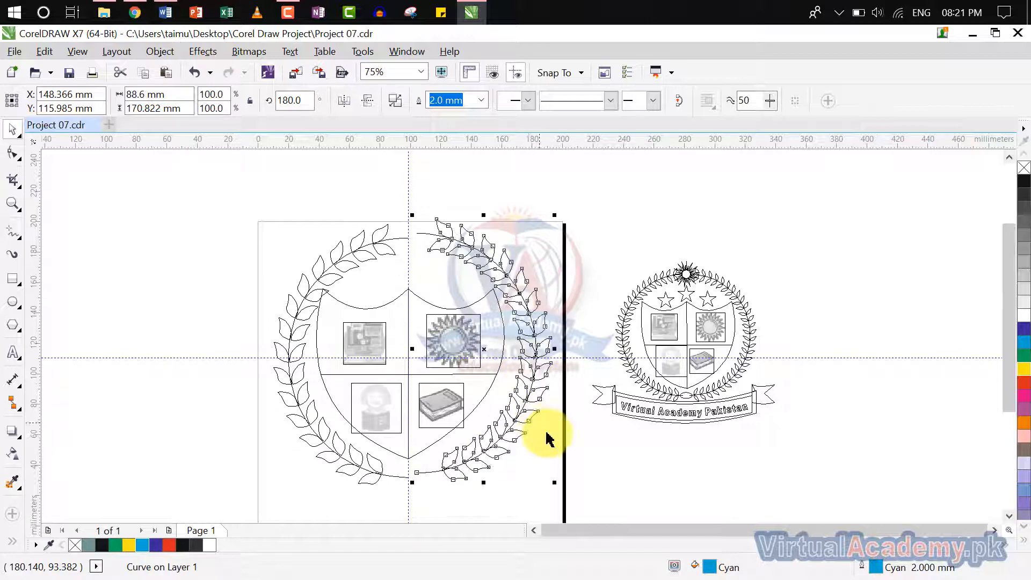
key("ctrl+z")
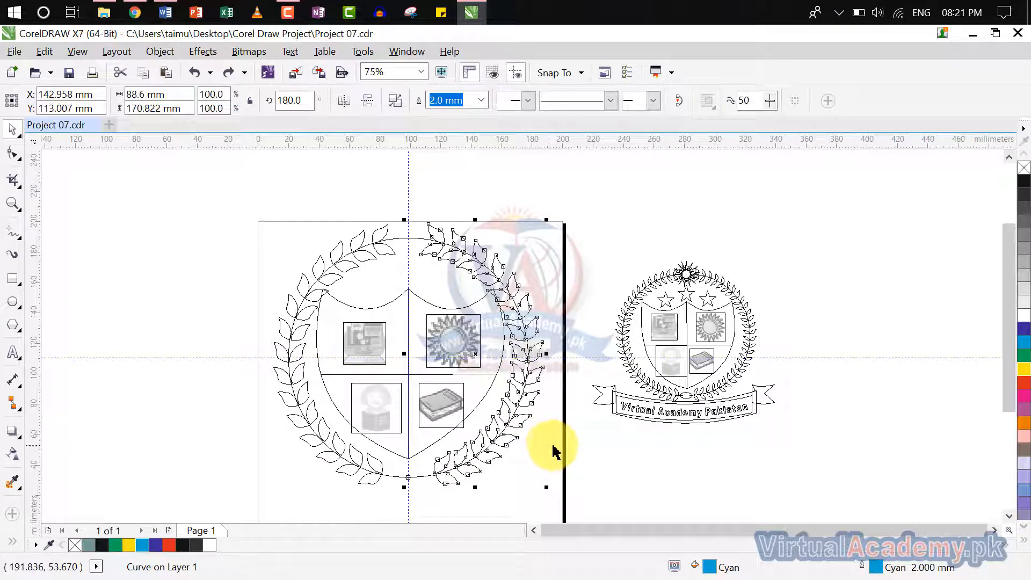
Step: Nudge the right wreath half about 6.3 mm to the right, away from the vertical guideline
key("Right")
key("Right")
key("Right")
key("Right")
key("Right")
key("Right")
key("Right")
key("Right")
key("Right")
key("Right")
key("Right")
key("Right")
key("Right")
key("Right")
key("Right")
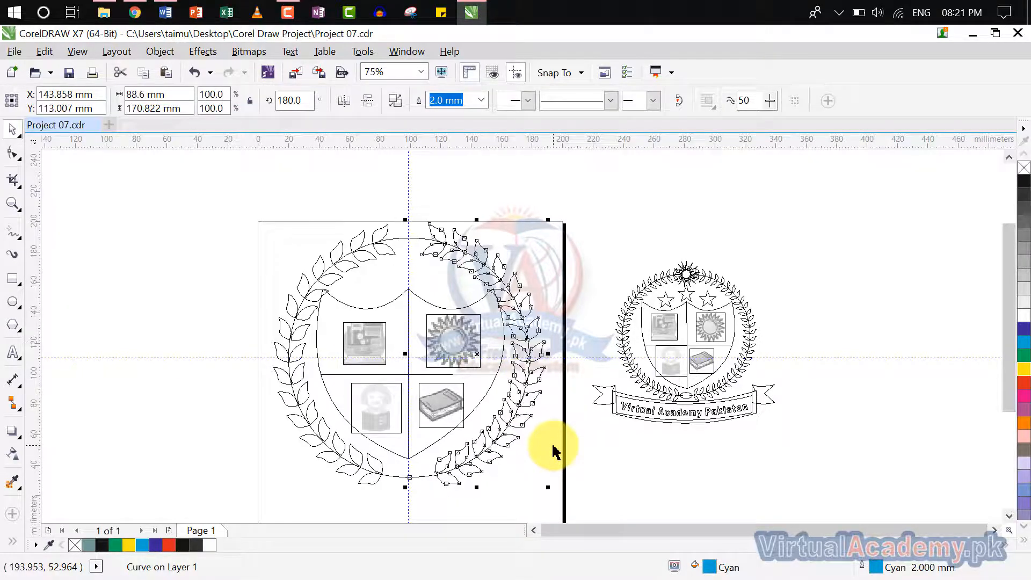
key("Right")
key("Right")
key("Right")
key("Right")
key("Right")
key("Right")
key("Right")
key("Right")
key("Right")
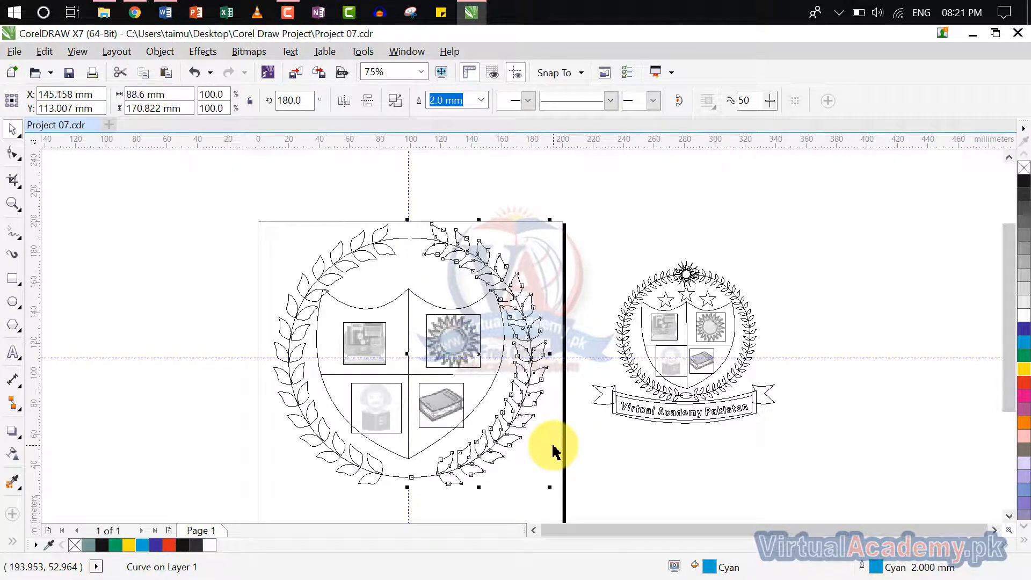
key("Right")
key("Right")
key("Right")
key("Right")
key("Right")
key("Right")
key("Right")
key("Right")
key("Right")
key("Right")
key("Right")
key("Right")
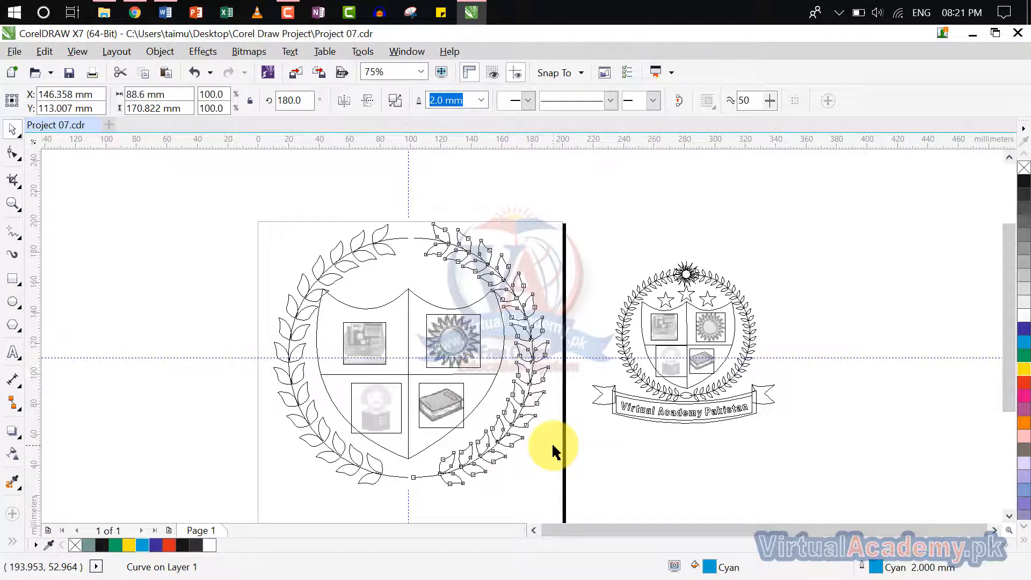
key("Right")
key("Right")
key("Right")
key("Right")
key("Right")
key("Right")
key("Right")
key("Right")
key("Right")
key("Right")
key("Right")
key("Right")
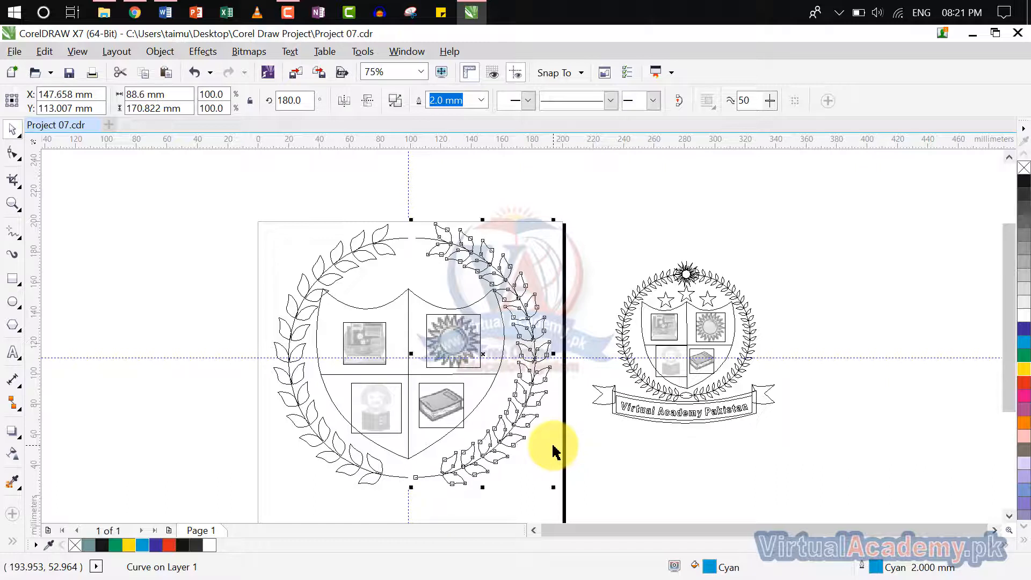
key("Right")
key("Right")
key("Right")
key("Right")
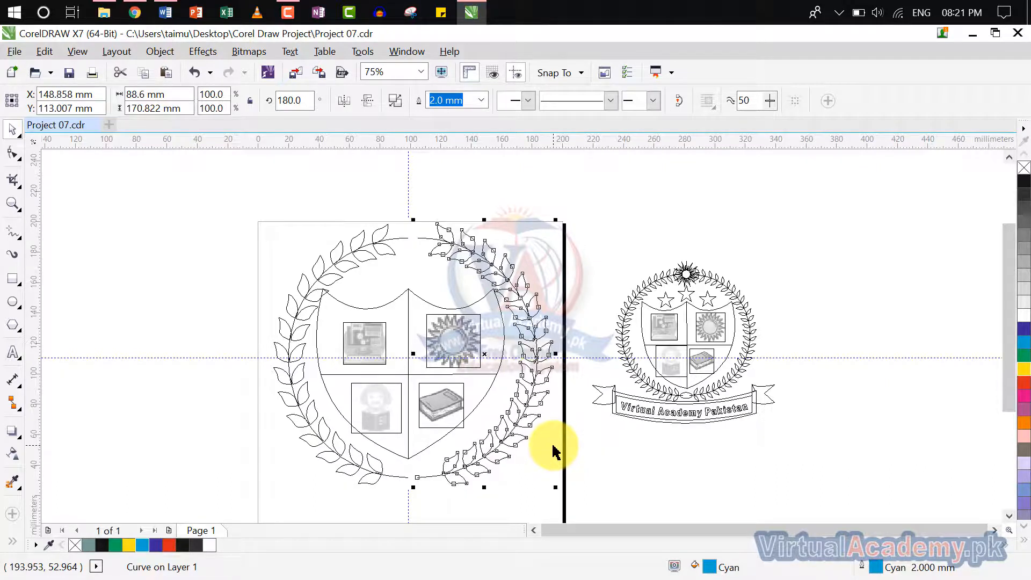
Step: Nudge the left wreath half about 6 mm to the left to open a matching gap at the vertical guideline
left_click(511, 501)
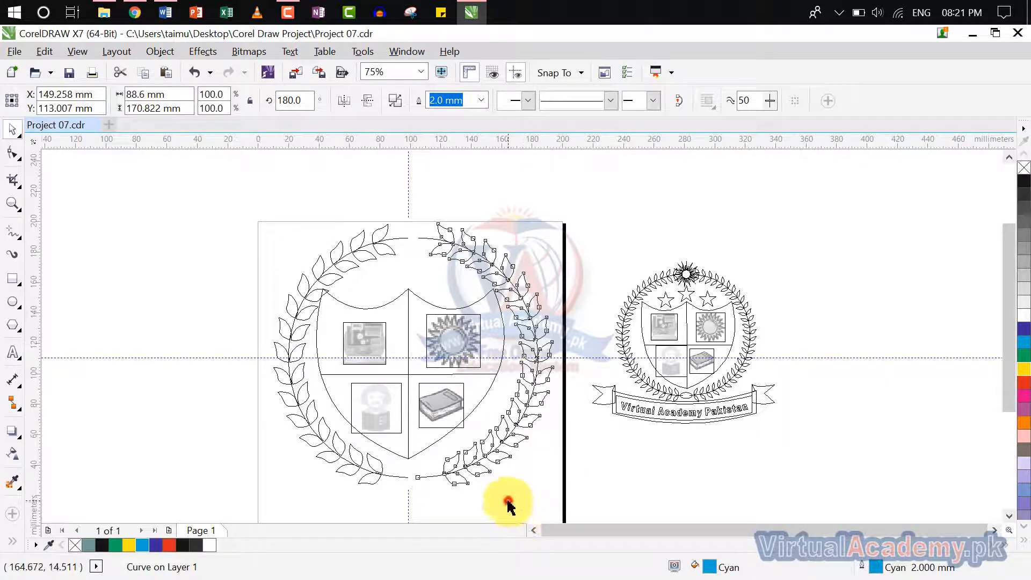
left_click(307, 414)
key("Left")
key("Left")
key("Left")
key("Left")
key("Left")
key("Left")
key("Left")
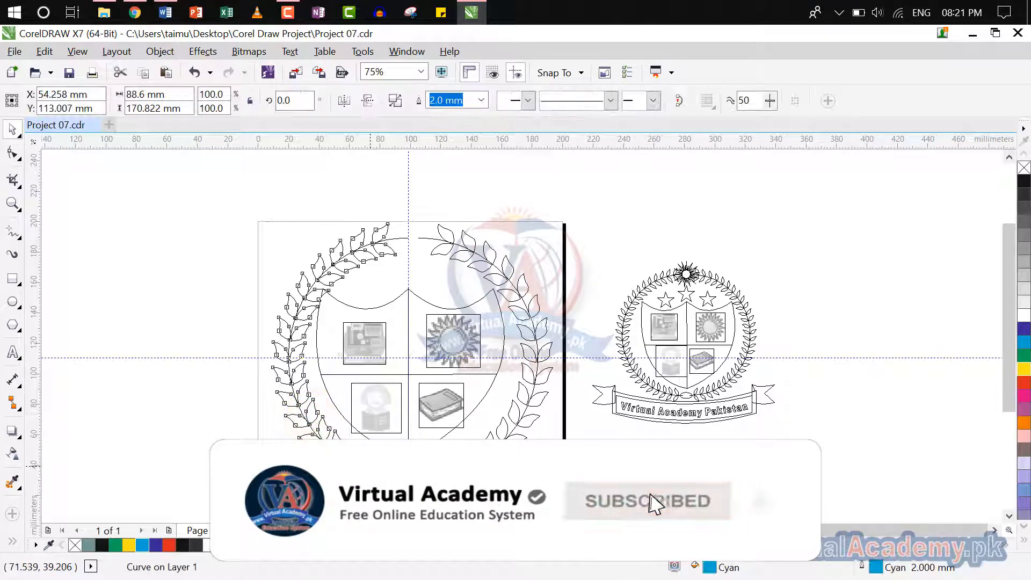
key("Left")
key("Left")
key("Left")
key("Left")
key("Left")
key("Left")
key("Left")
key("Left")
key("Left")
key("Left")
key("Left")
key("Left")
key("Left")
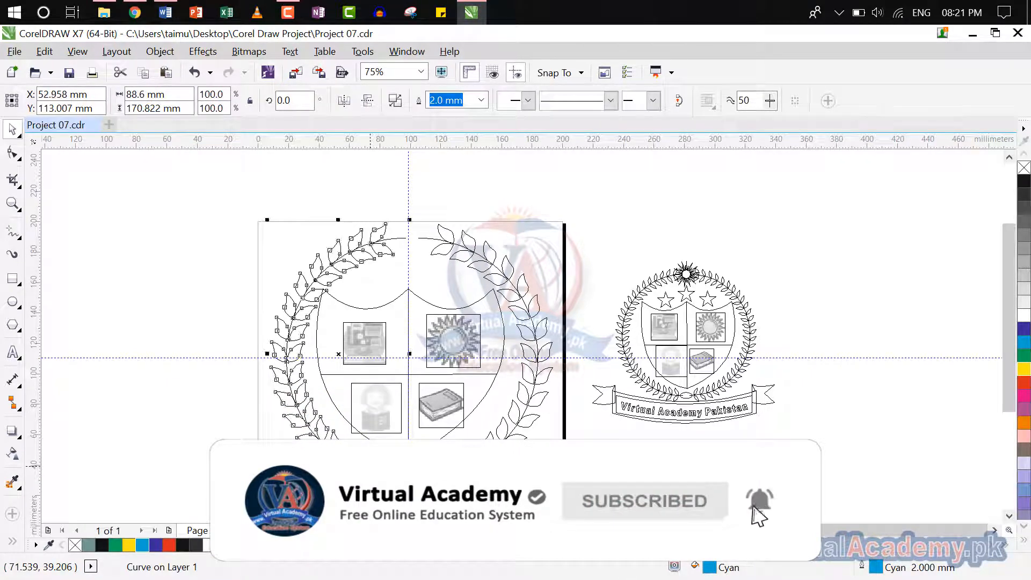
key("Left")
key("Left")
key("Left")
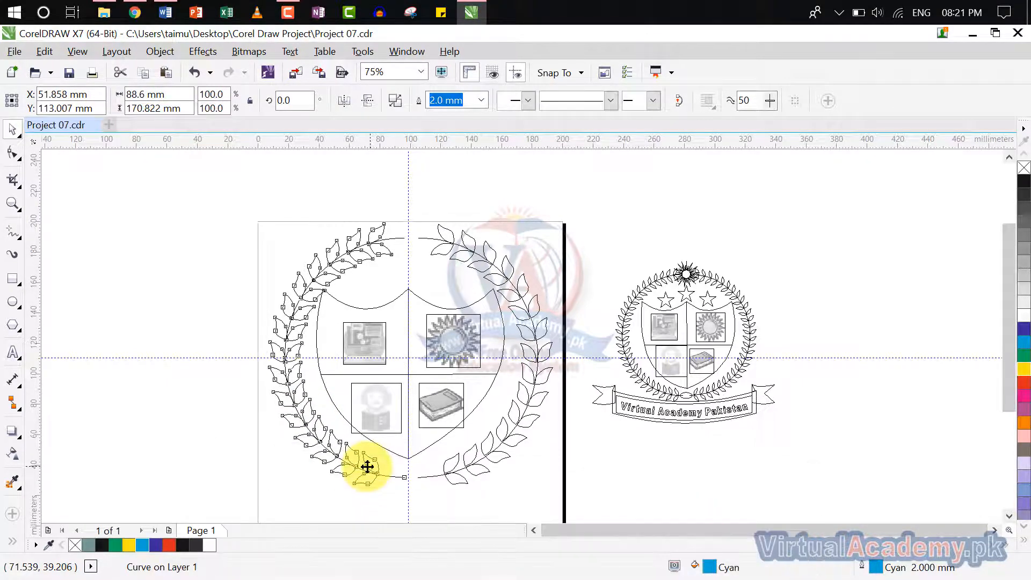
key("Left")
key("Left")
key("Left")
key("Left")
key("Left")
key("Left")
key("Left")
key("Left")
key("Left")
key("Left")
key("Left")
key("Left")
key("Left")
key("Left")
key("Left")
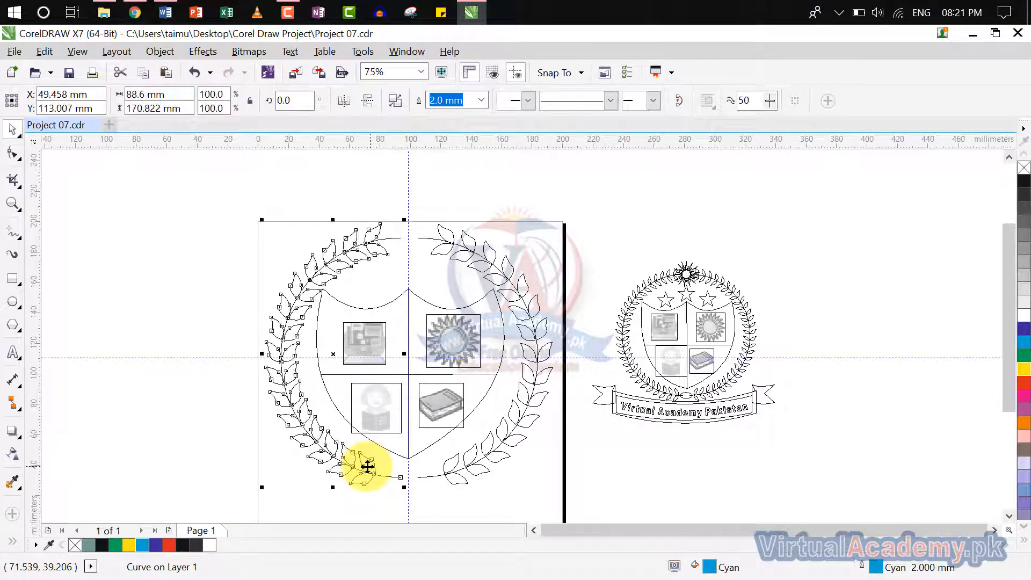
key("Left")
key("Left")
key("Left")
key("Left")
key("Left")
key("Left")
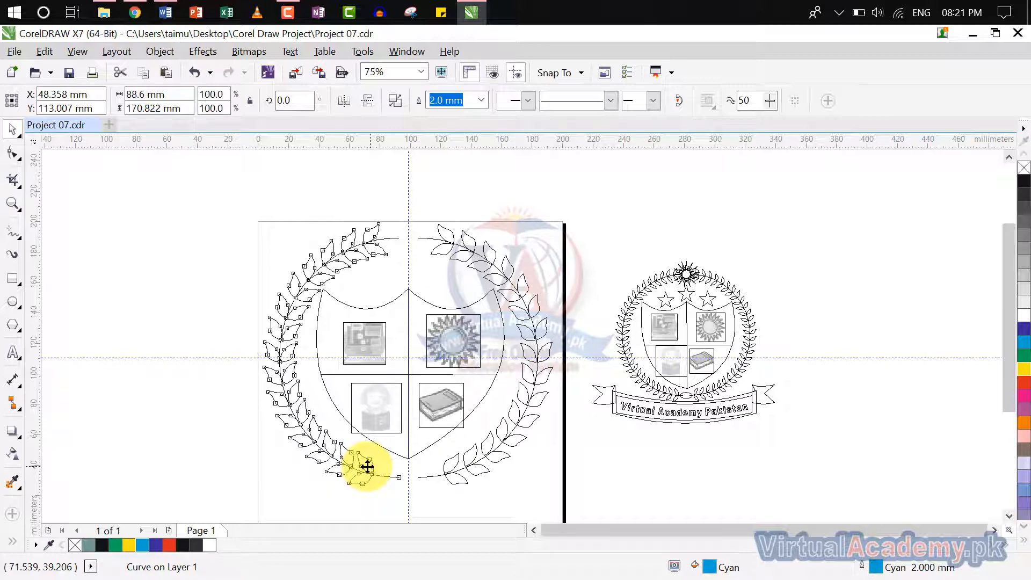
Step: Deselect the wreath and switch the drawing from Wireframe to Enhanced view
left_click(104, 255)
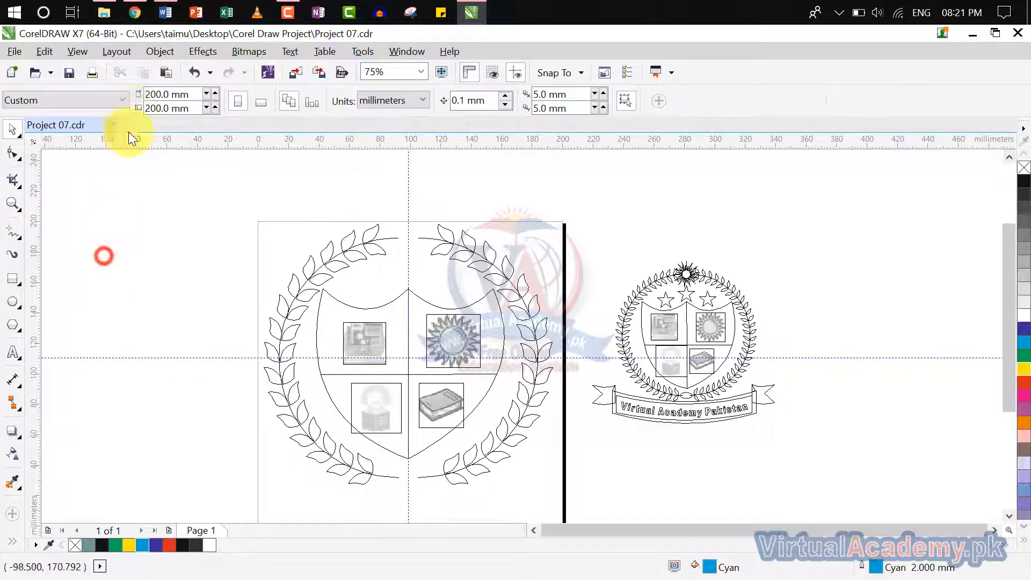
left_click(112, 47)
mouse_move(75, 49)
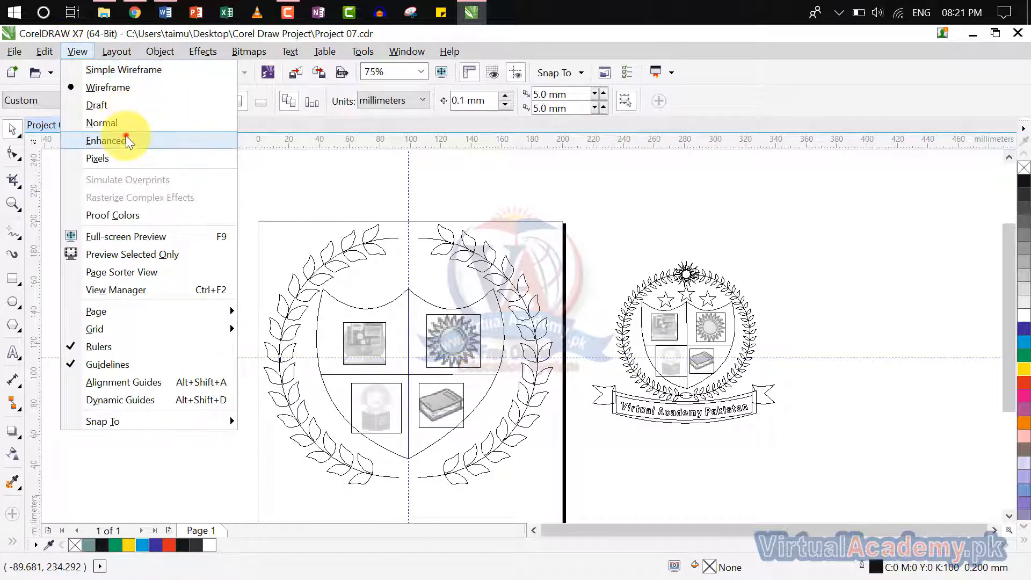
left_click(126, 135)
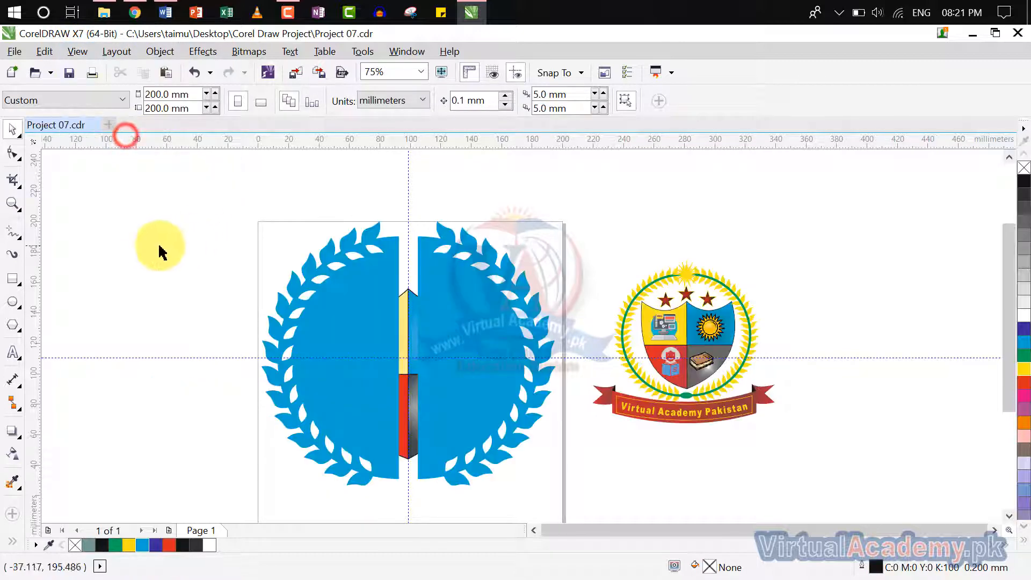
Step: Undo the leftward nudges of the left wreath half until its edge meets the vertical guideline
left_click(482, 235)
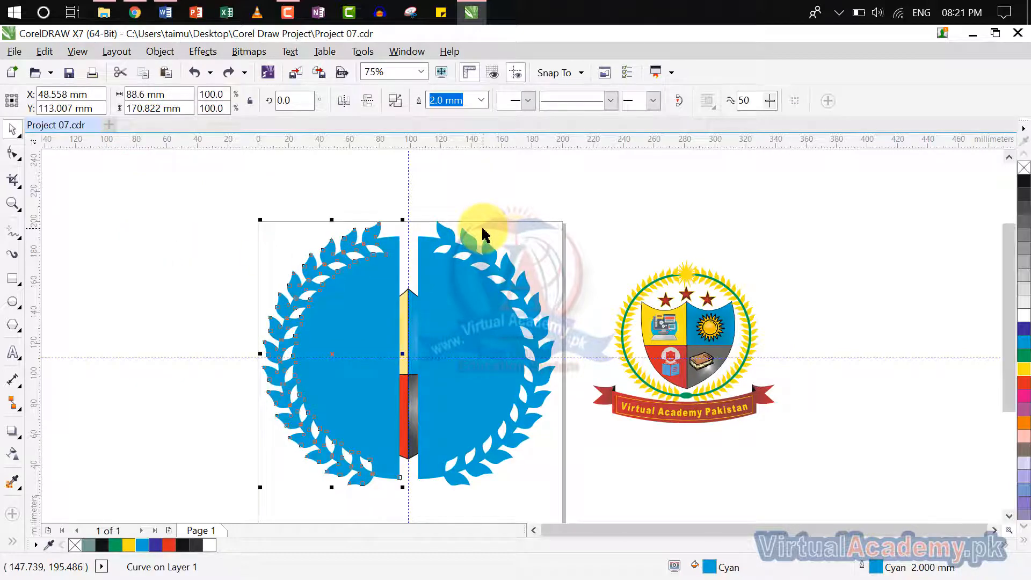
left_click(490, 218)
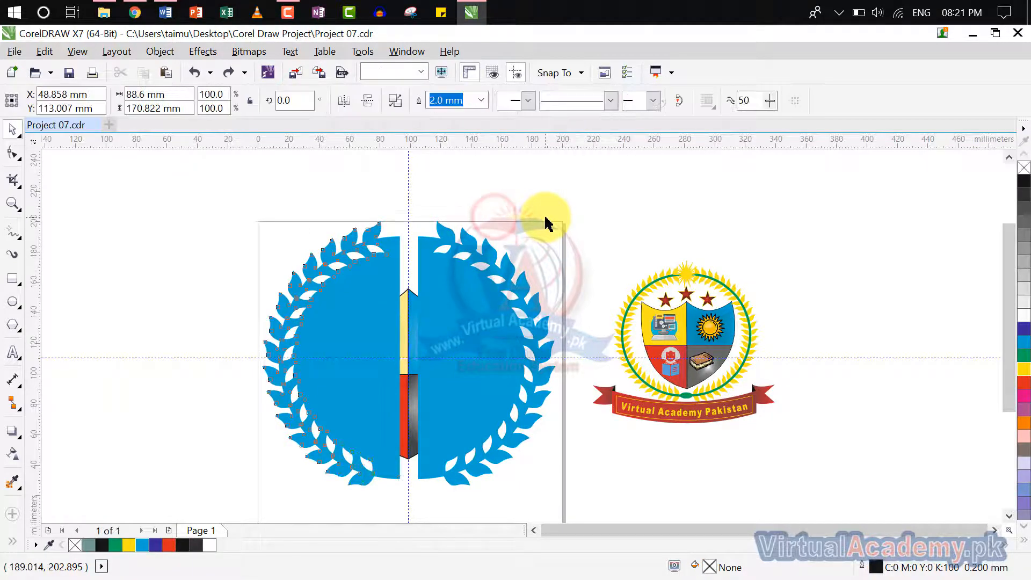
key("Right")
key("Right")
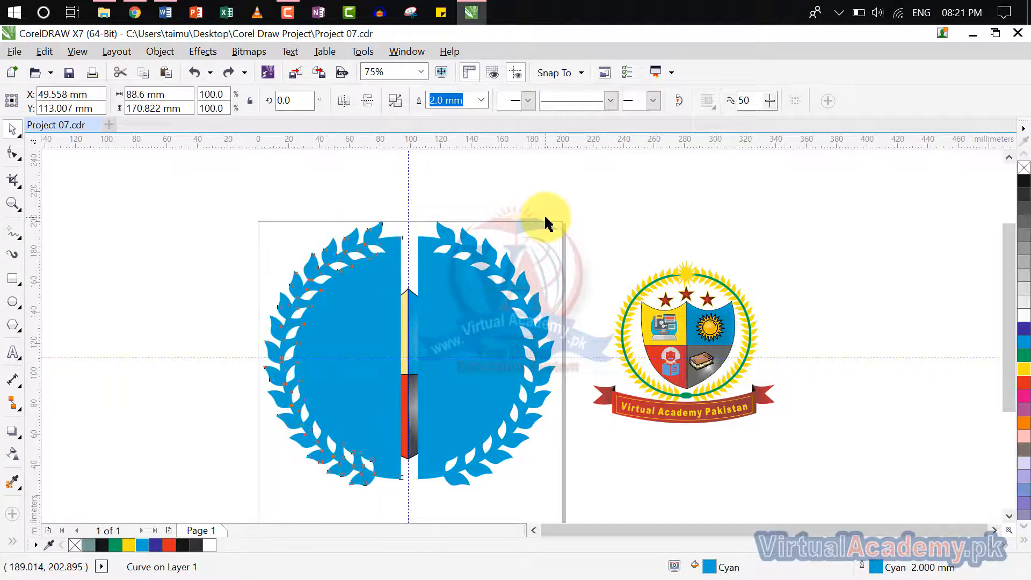
key("Right")
key("Right")
key("Right")
key("Right")
key("Right")
key("Right")
key("Right")
key("Right")
key("Right")
key("Right")
key("Right")
key("Right")
key("Right")
key("Right")
key("Right")
key("Right")
key("Right")
key("Right")
key("Right")
key("Right")
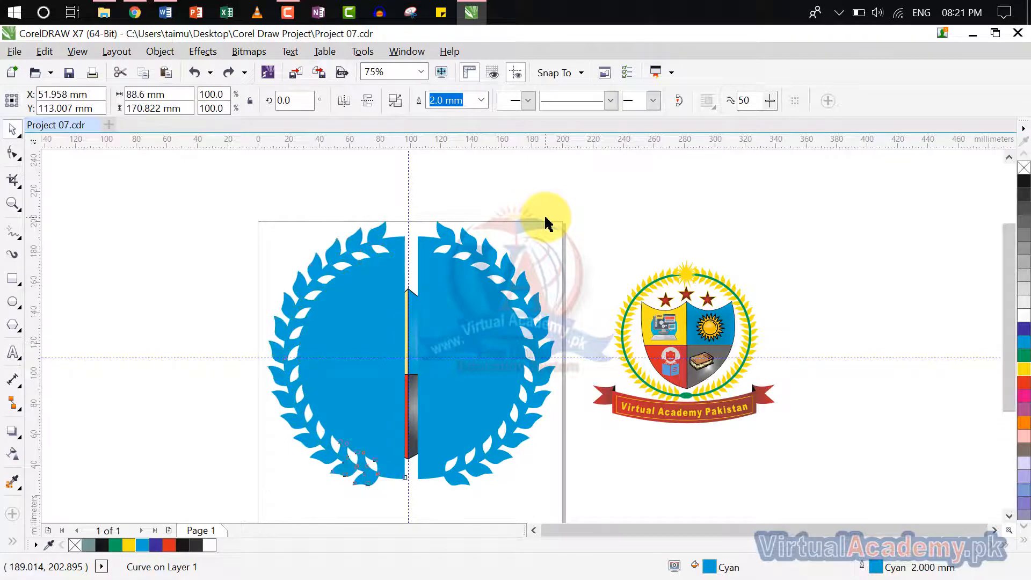
key("Right")
key("Right")
key("Right")
key("Right")
key("Right")
key("Right")
key("Right")
key("Right")
key("Right")
key("Right")
key("Right")
key("Right")
key("Right")
key("Right")
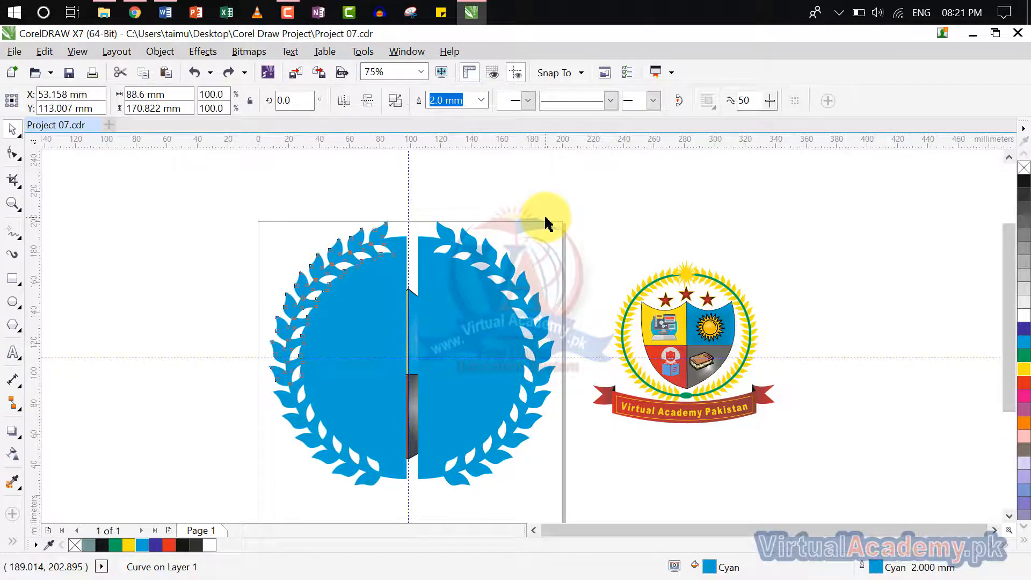
Step: Nudge the right wreath half about 5.9 mm to the left until it meets the left half at the vertical guideline
key("Tab")
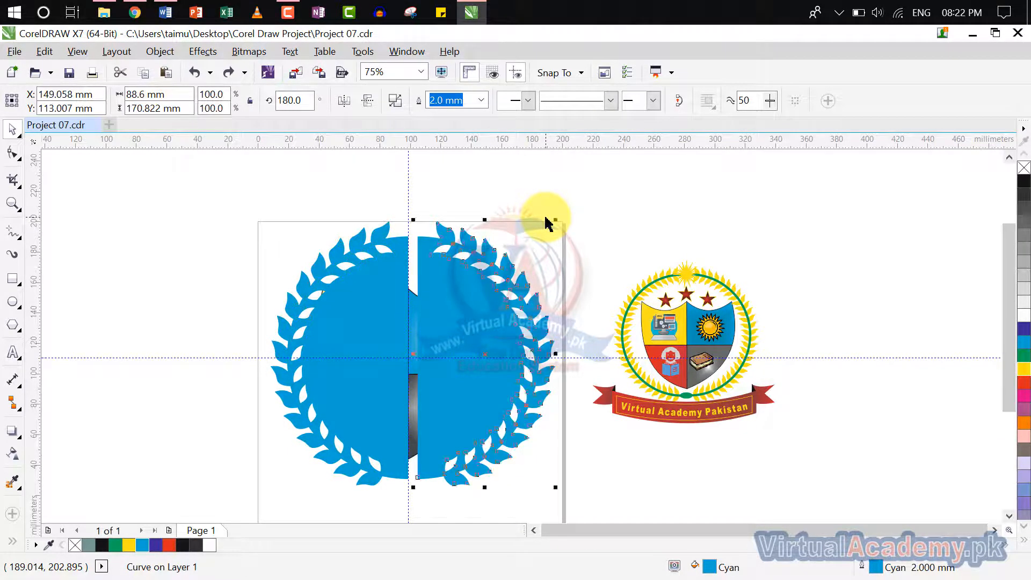
key("Left")
key("Left")
key("Left")
key("Left")
key("Left")
key("Left")
key("Left")
key("Left")
key("Left")
key("Left")
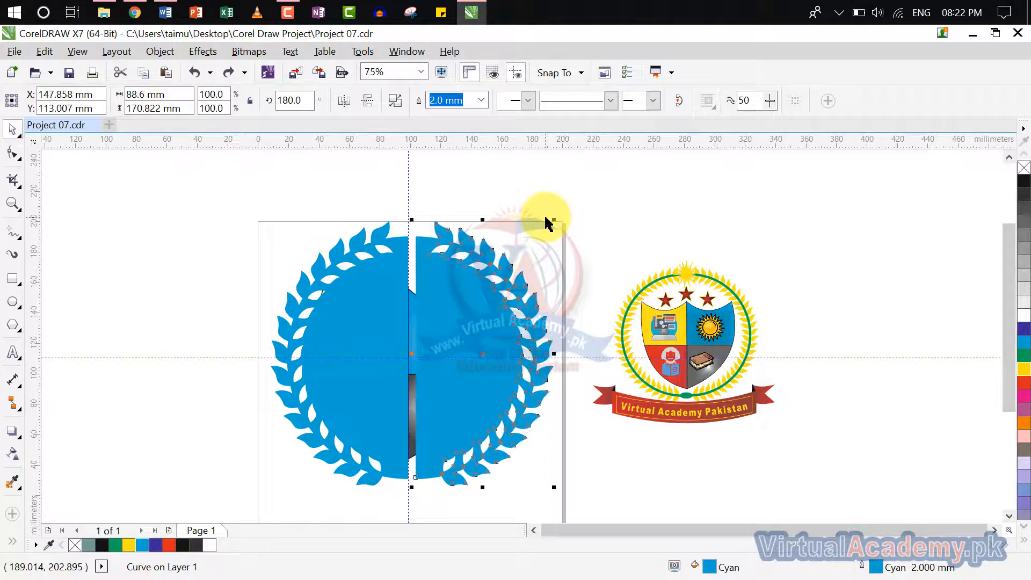
key("Left")
key("Left")
key("Left")
key("Left")
key("Left")
key("Left")
key("Left")
key("Left")
key("Left")
key("Left")
key("Left")
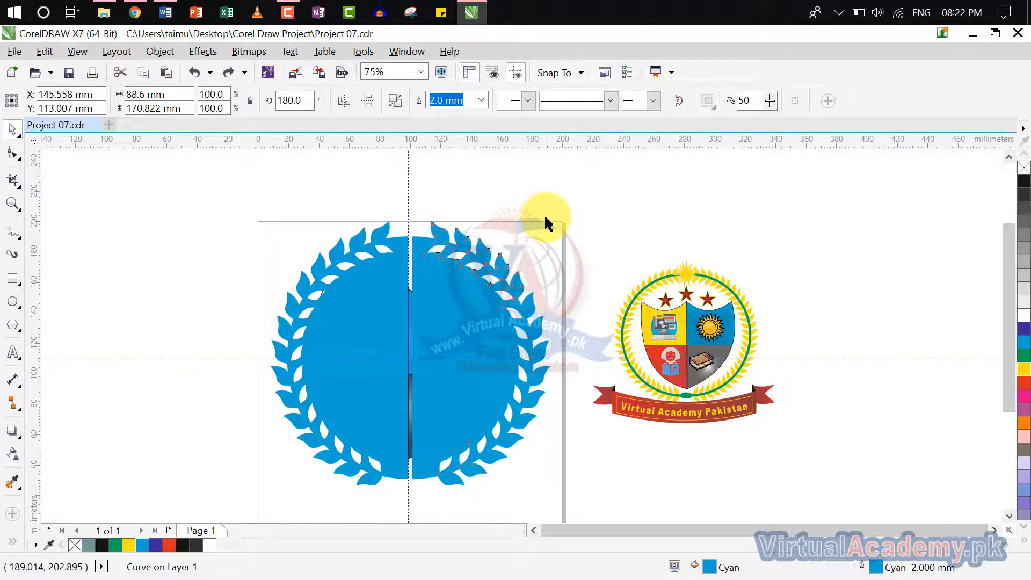
key("Left")
key("Left")
key("Left")
key("Left")
key("Left")
key("Left")
key("Left")
key("Left")
key("Left")
key("Left")
key("Left")
key("Left")
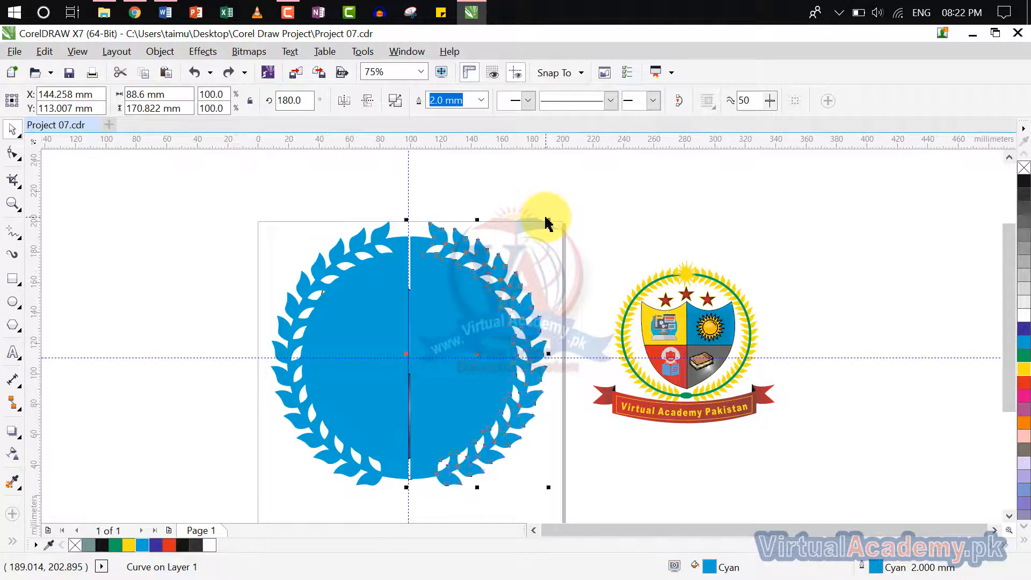
key("Left")
key("Left")
key("Left")
key("Left")
key("Left")
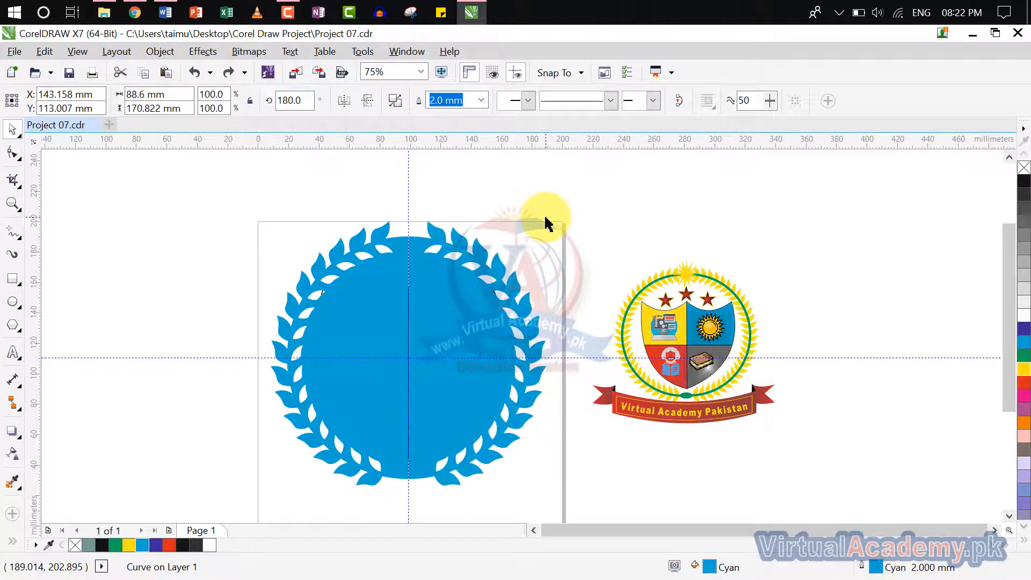
Step: Undo back to the left half wreath of separate yellow leaves on a blue arc, and check that individual leaves are selectable
key("ctrl+z")
key("ctrl+z")
key("ctrl+z")
key("ctrl+z")
key("ctrl+z")
key("ctrl+z")
key("ctrl+z")
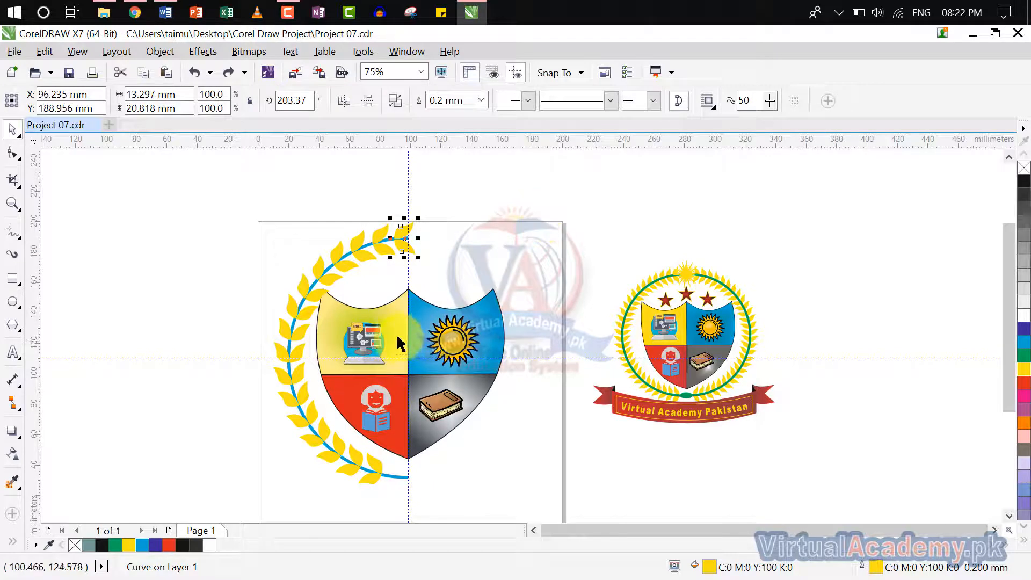
key("Escape")
left_click(376, 480)
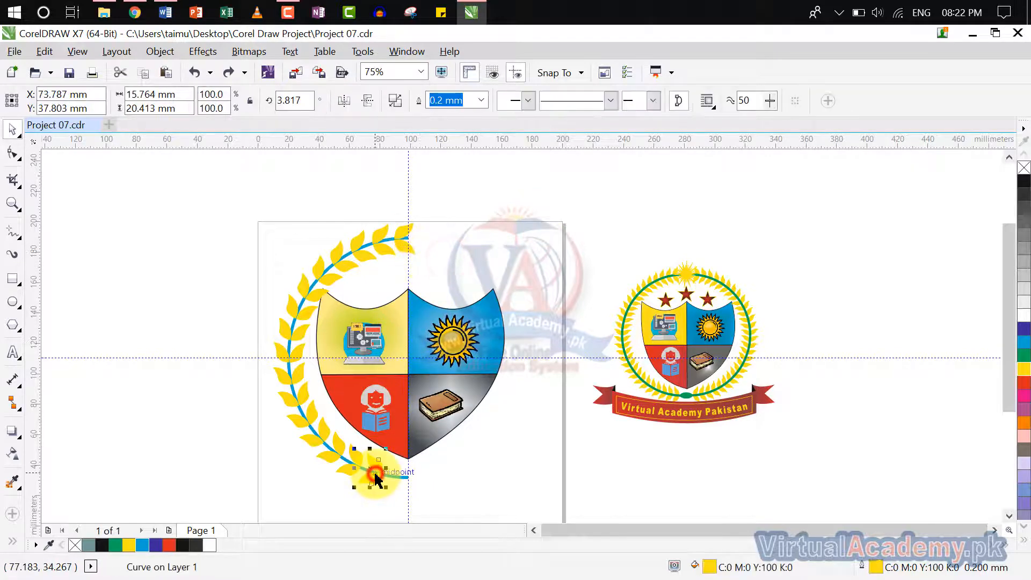
left_click(347, 467)
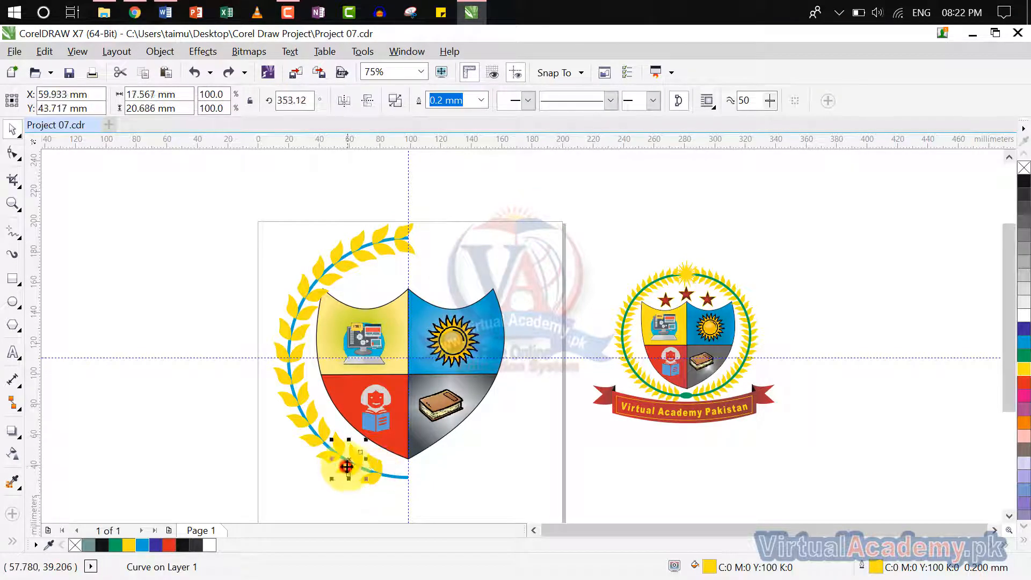
left_click(420, 486)
Step: Delete the vertical and horizontal guidelines crossing the shield
left_click(408, 196)
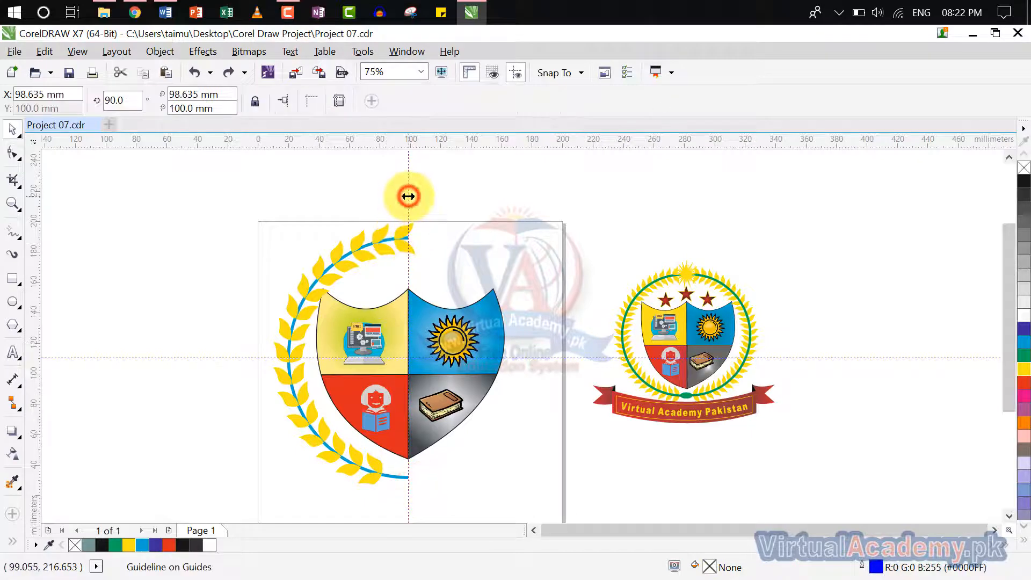
key("Delete")
left_click(545, 356)
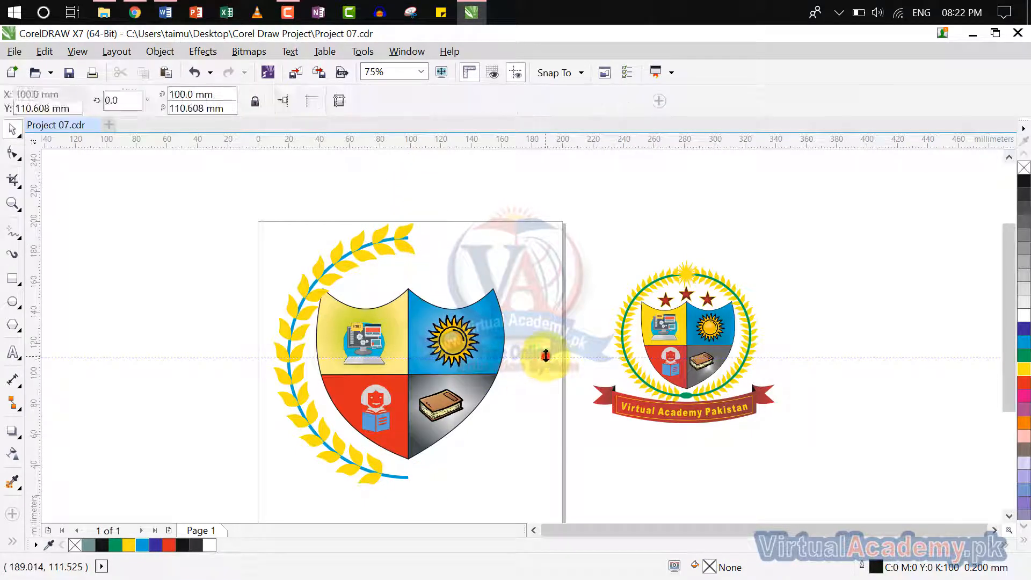
key("Delete")
Step: Try to combine all the leaves and the blue arc of the left half wreath into one curve
left_click_drag(156, 157, 419, 512)
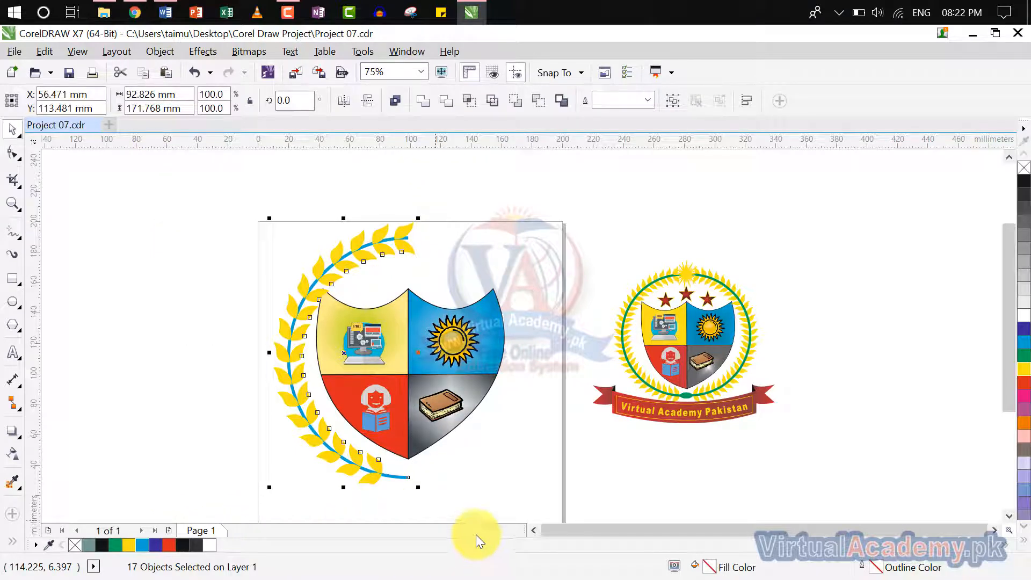
left_click(396, 100)
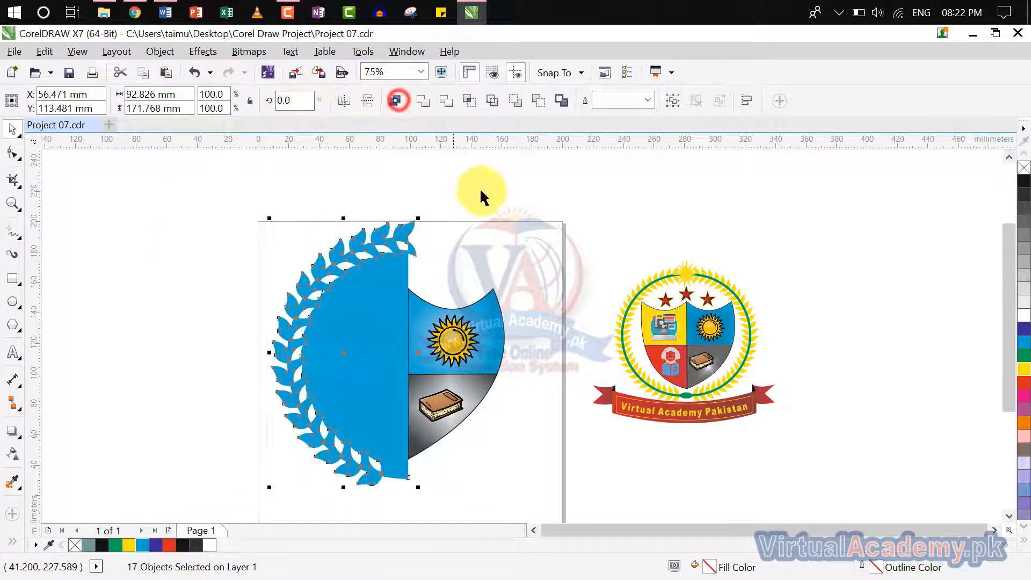
left_click(486, 196)
key("ctrl+z")
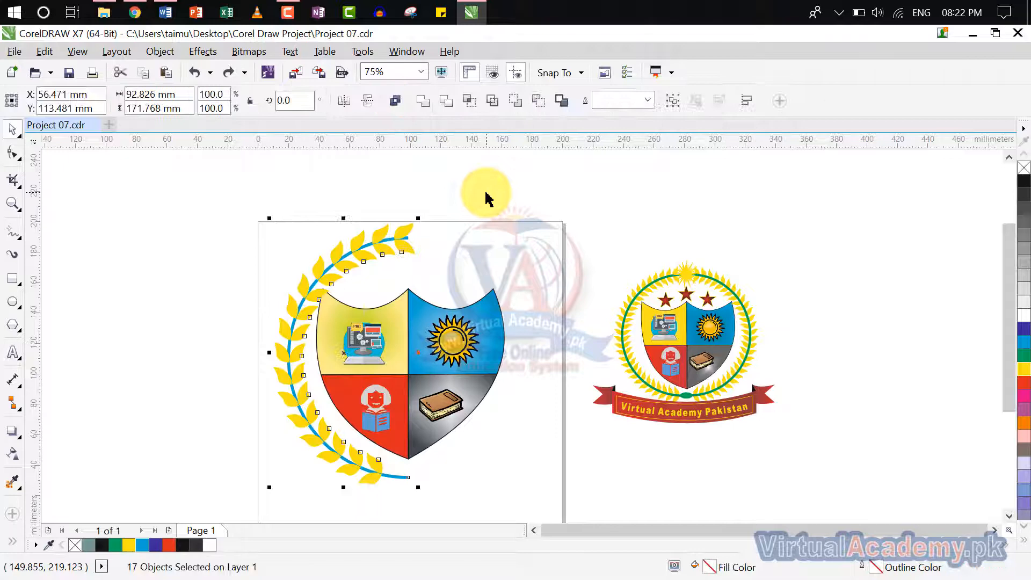
Step: Group the 17 pieces of the laurel branch and place a mirrored copy on the opposite side of the shield
left_click(448, 222)
left_click_drag(237, 179, 464, 514)
key("ctrl+g")
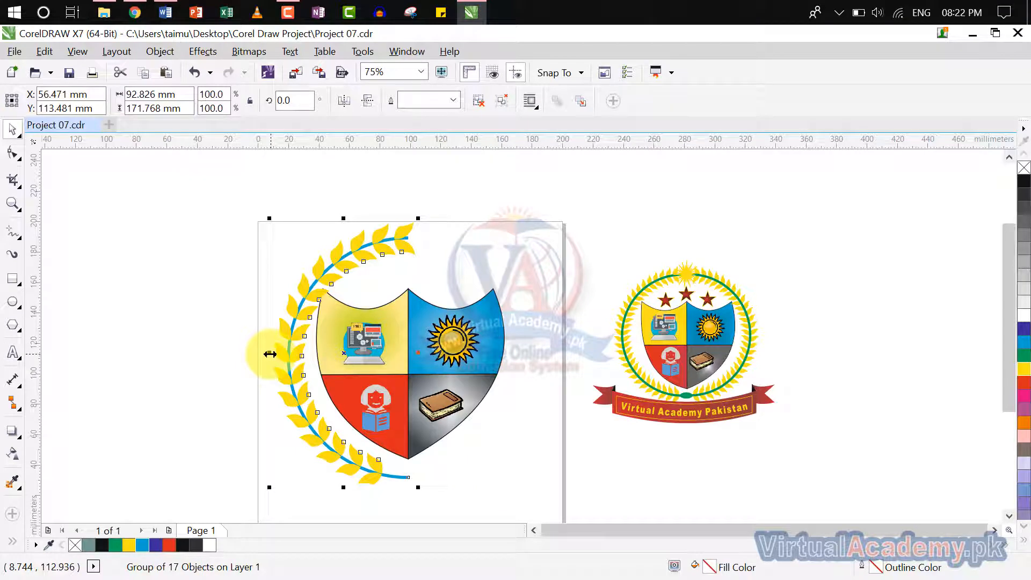
left_click_drag(270, 354, 513, 375)
left_click(571, 439)
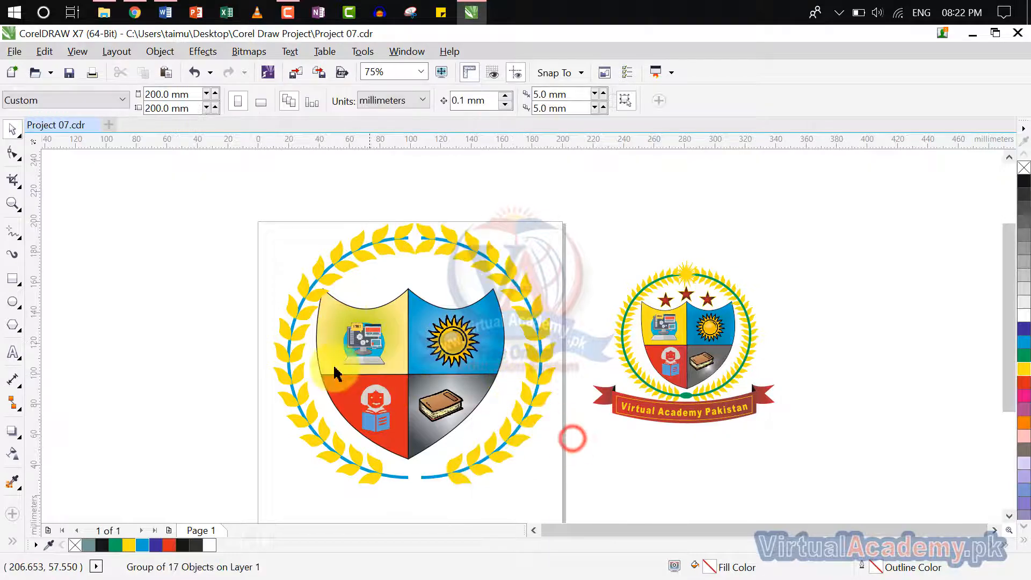
Step: Move the original laurel branch about 7 mm outward from the shield to balance it with the mirrored branch
left_click(300, 360)
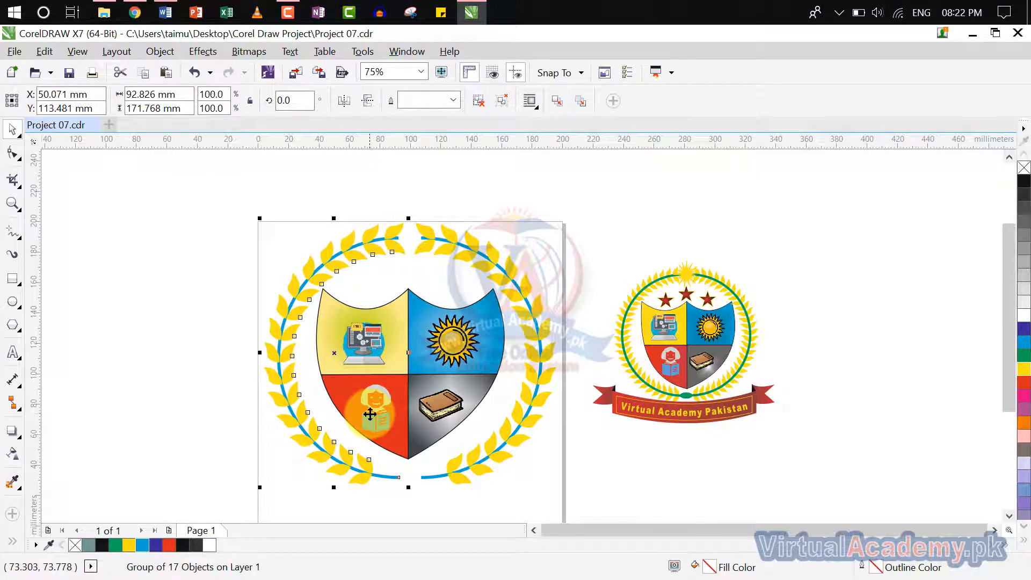
left_click(448, 467)
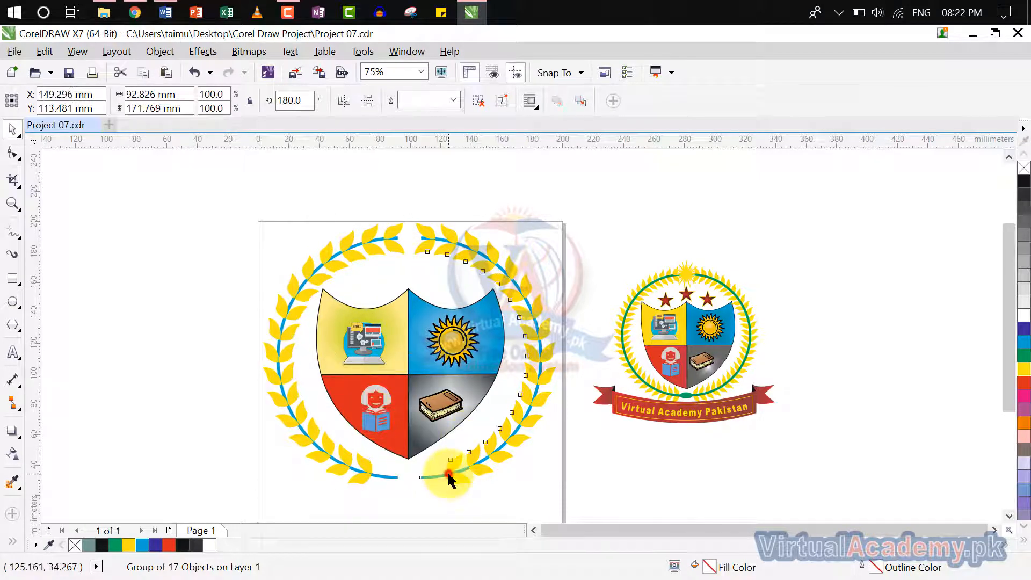
left_click(400, 505)
Step: Draw an ellipse about 26 by 11 mm across the gap between the branches' lower ends and colour it cyan
scroll(401, 505, "up", 4)
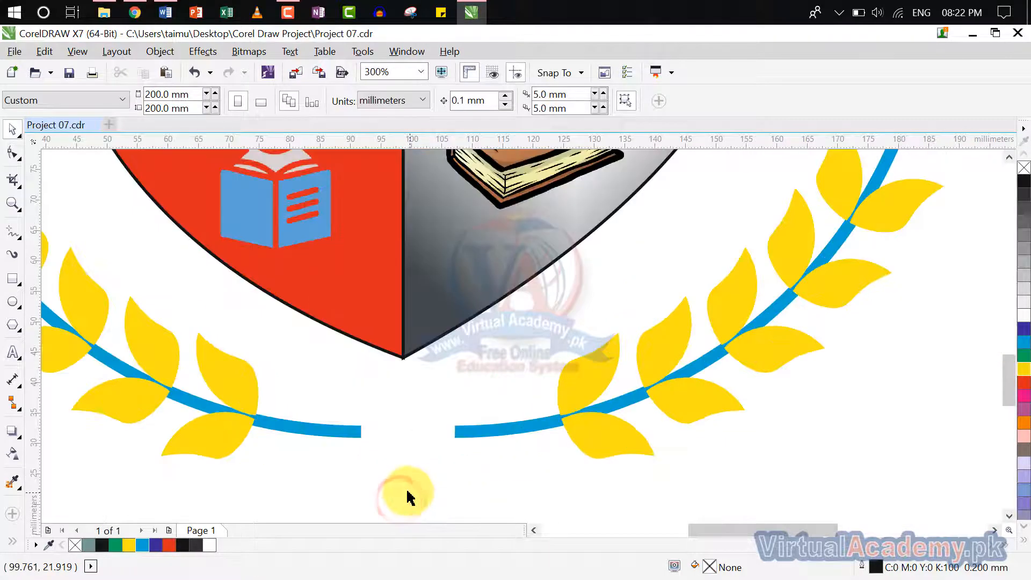
left_click(13, 302)
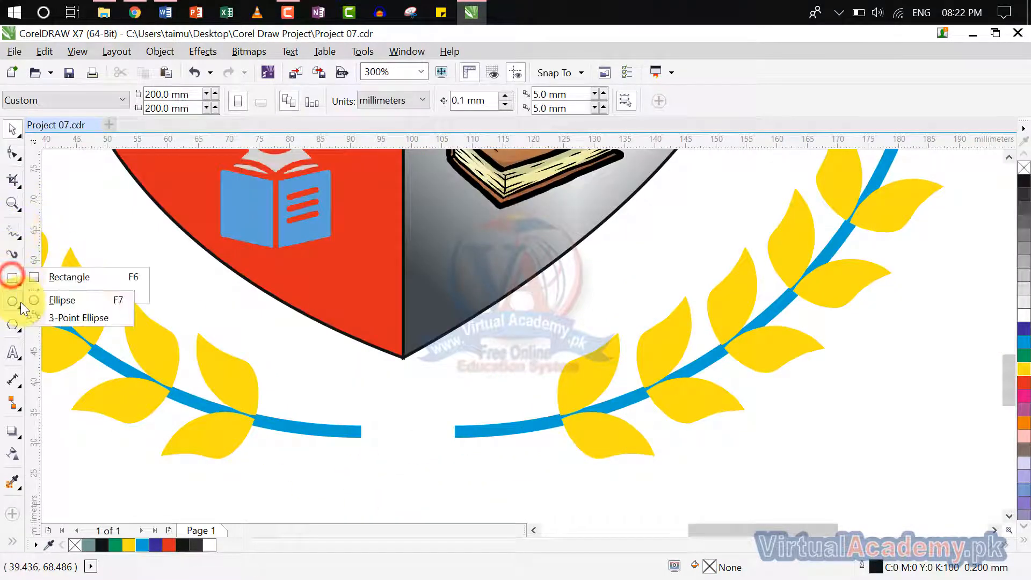
left_click_drag(326, 398, 486, 466)
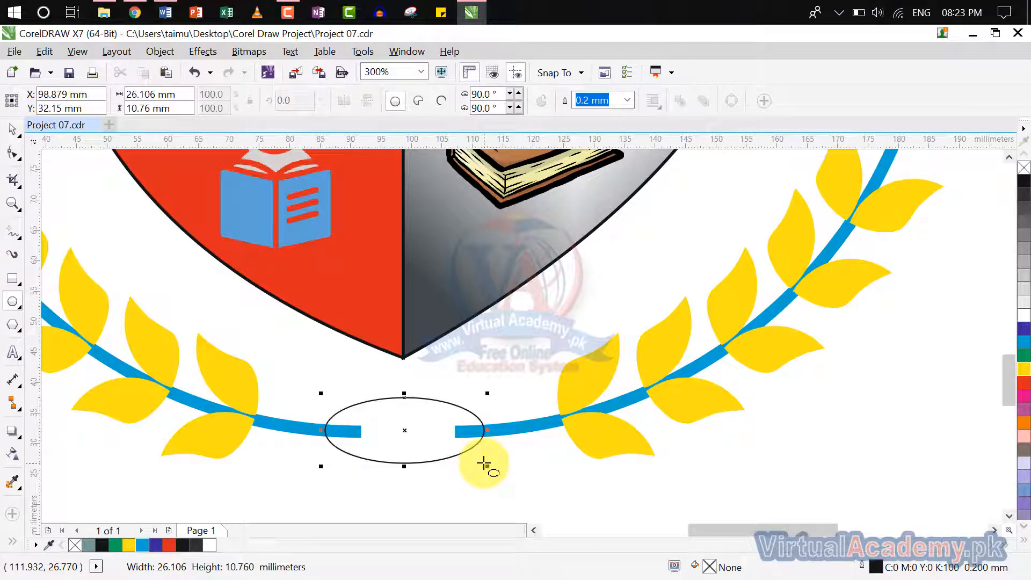
left_click(1024, 351)
key("Escape")
Step: Examine how the top of the reference emblem's wreath is closed and compare it with the new wreath
scroll(552, 471, "down", 3)
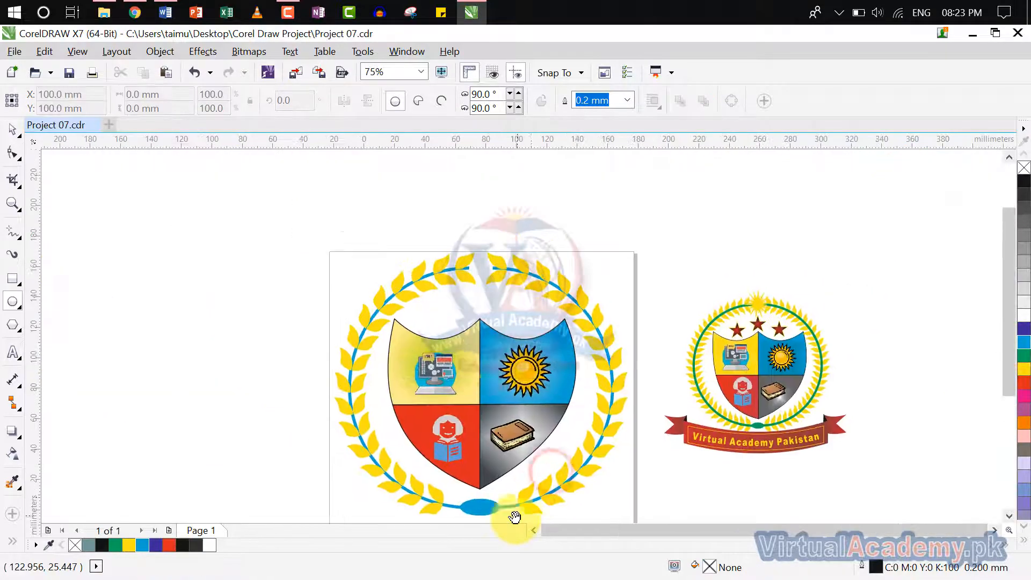
left_click_drag(515, 517, 513, 518)
scroll(478, 278, "up", 1)
left_click_drag(924, 370, 681, 356)
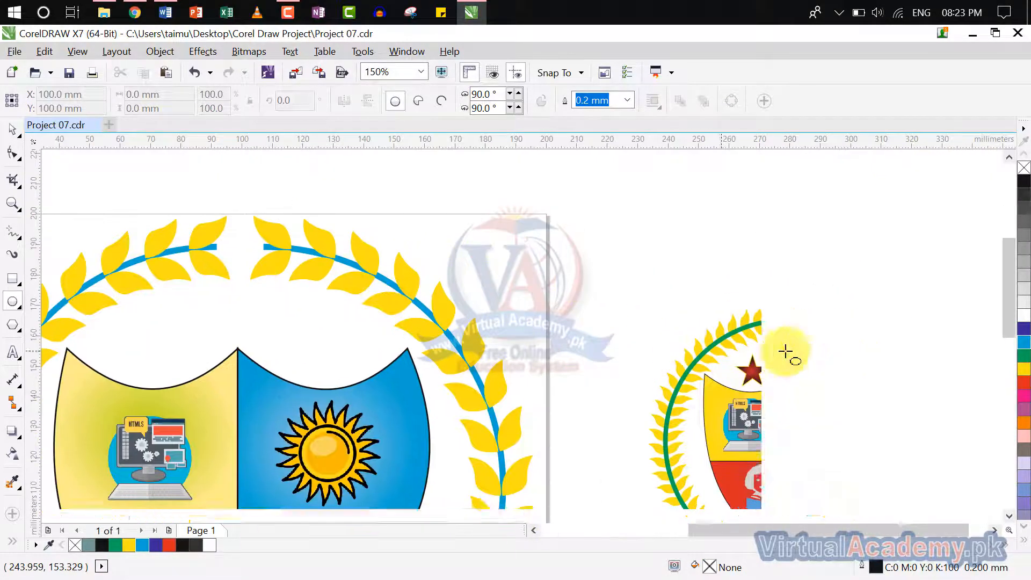
scroll(794, 345, "up", 1)
scroll(442, 281, "down", 1)
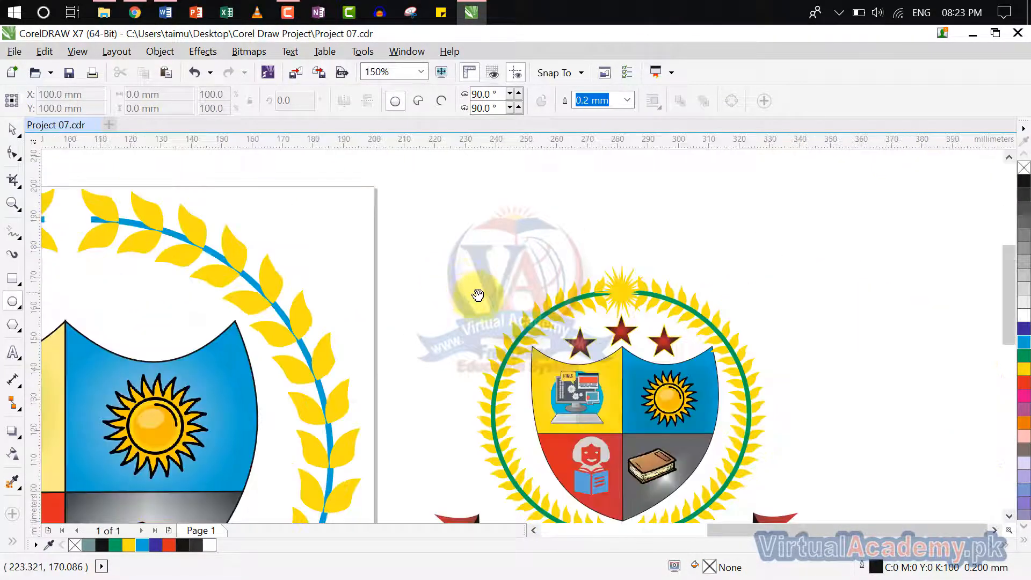
left_click_drag(478, 295, 735, 347)
Step: Select the wreath together with the shield and ungroup the two laurel branches
left_click(12, 129)
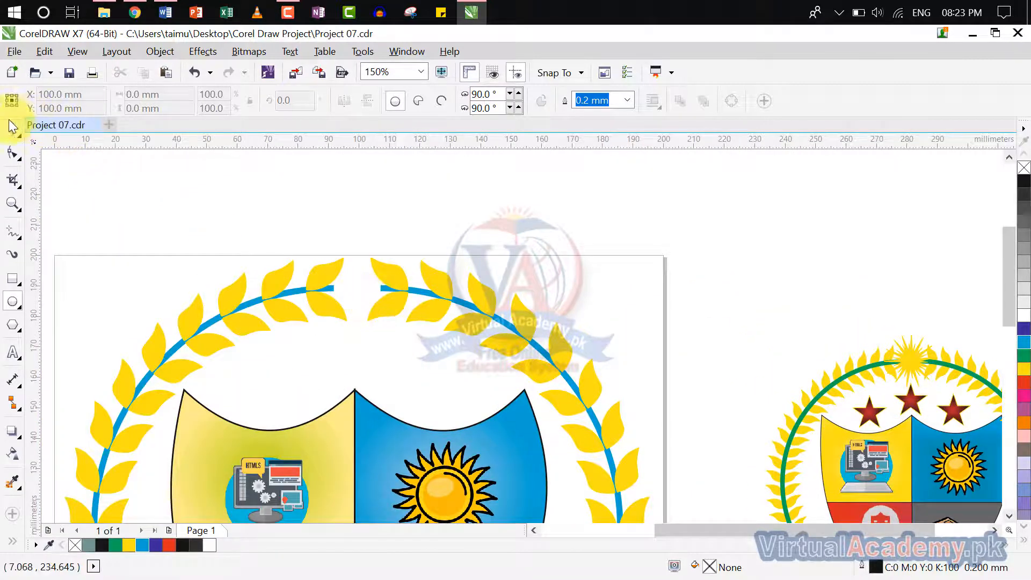
left_click(326, 269)
scroll(428, 286, "down", 2)
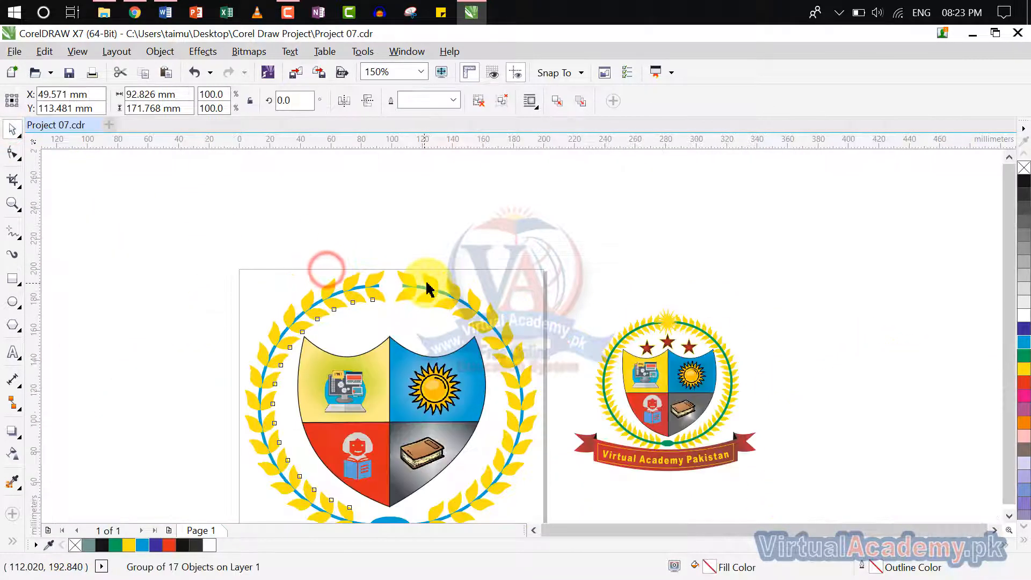
left_click_drag(501, 243, 333, 492)
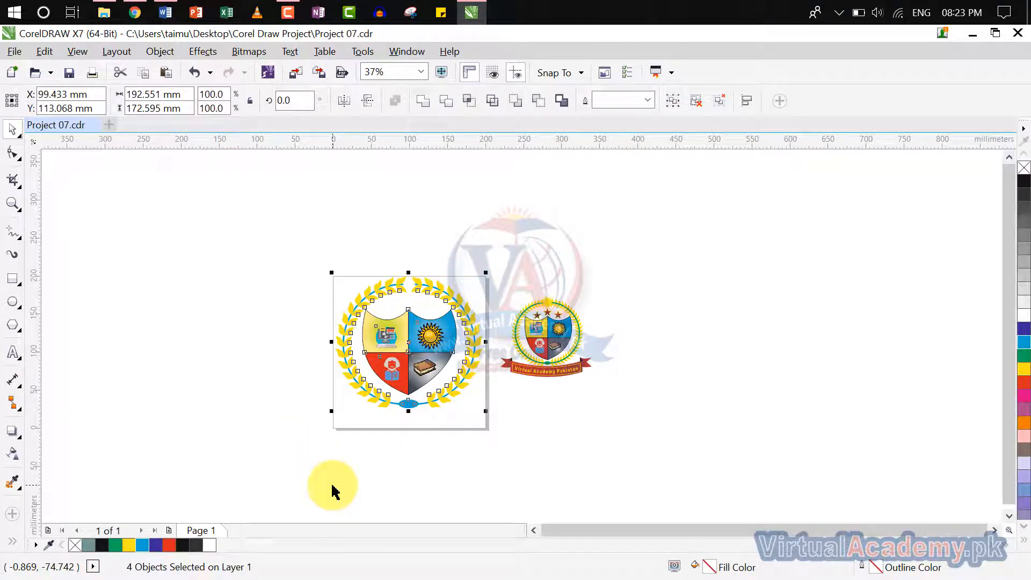
left_click(564, 490)
Step: Delete the uppermost leaf pair next to the gap on each laurel branch
scroll(406, 288, "up", 5)
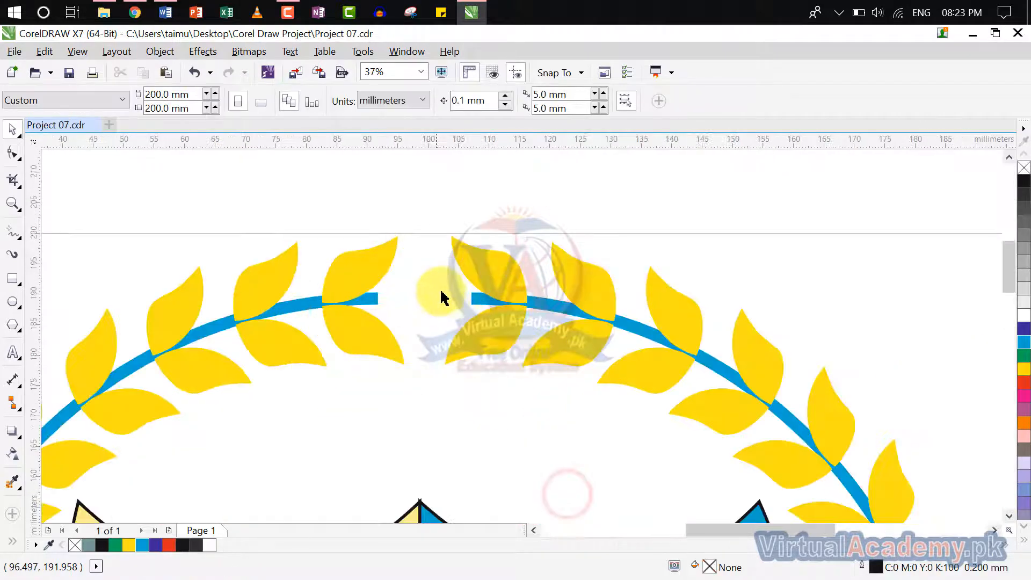
left_click(495, 338)
key("Delete")
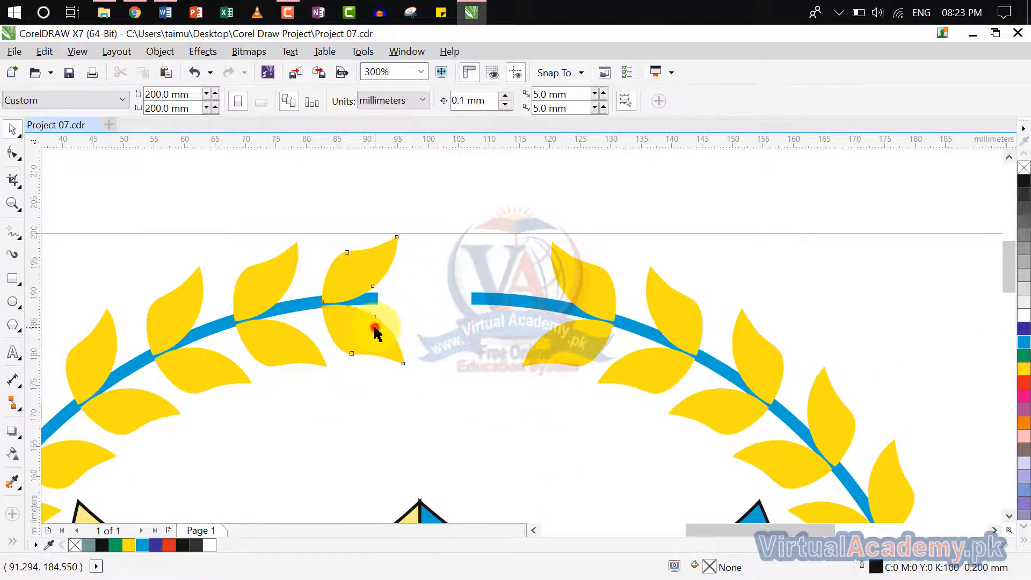
left_click(376, 329)
key("Delete")
left_click(356, 301)
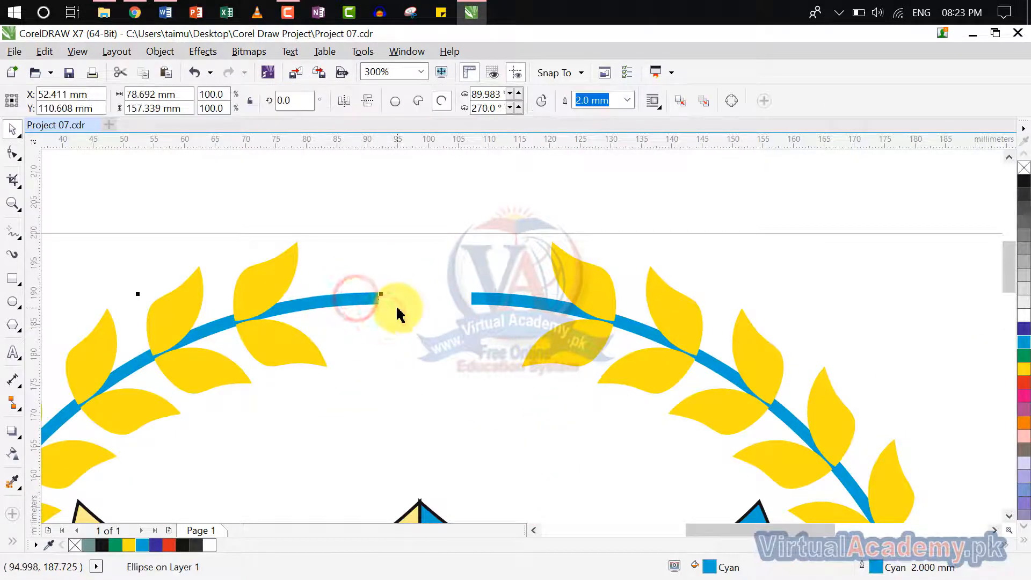
Step: Draw a circle about 23 mm in diameter over the gap between the branches' upper ends
left_click(5, 183)
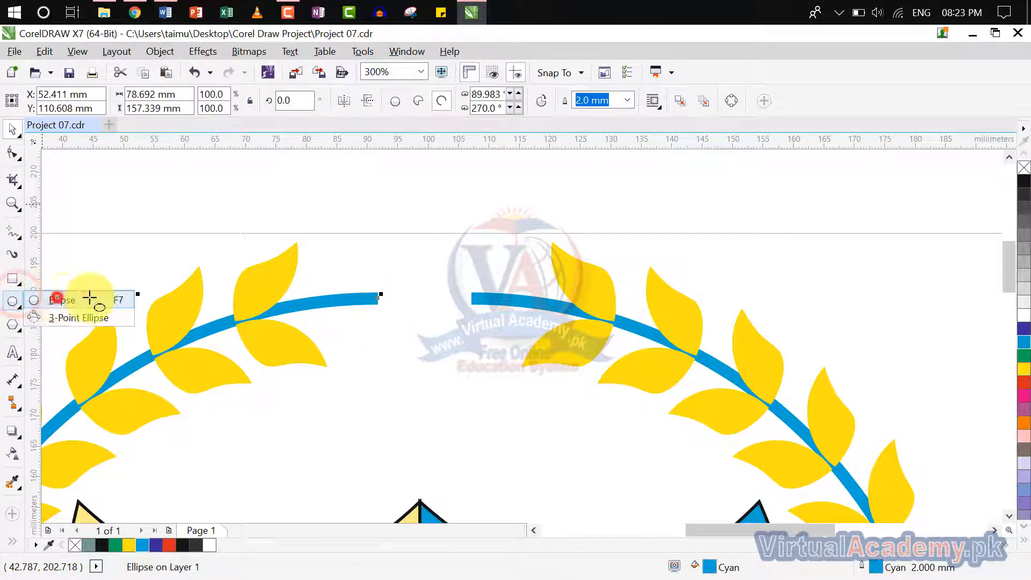
left_click(90, 298)
scroll(396, 341, "down", 2)
mouse_move(396, 340)
left_mouse_down()
mouse_move(299, 313)
mouse_move(339, 288)
mouse_move(376, 341)
mouse_move(396, 350)
mouse_move(380, 333)
mouse_move(414, 349)
mouse_move(401, 341)
mouse_move(403, 317)
mouse_move(413, 322)
left_mouse_up()
scroll(329, 290, "up", 1)
left_click(272, 246)
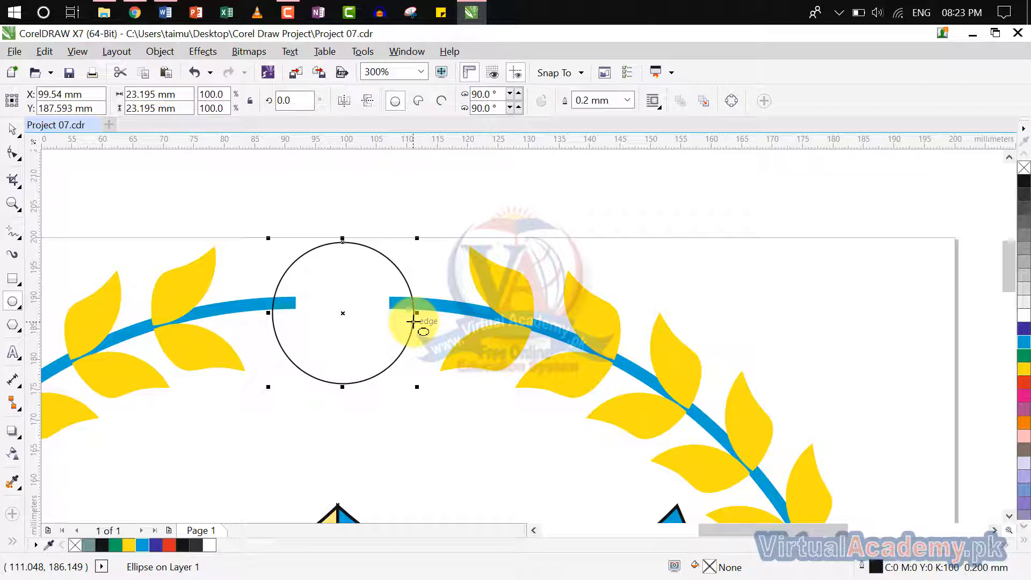
left_click(20, 304)
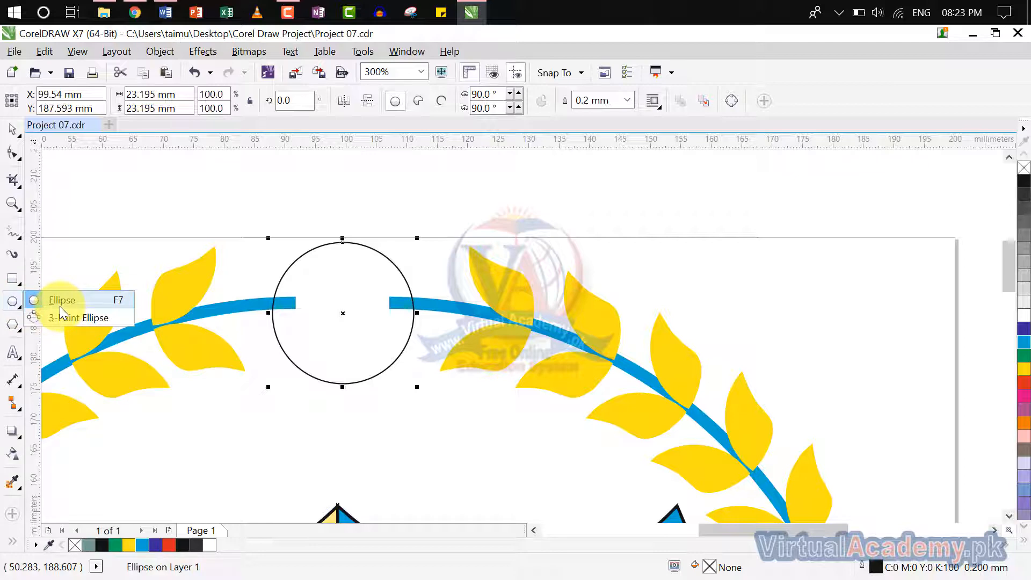
left_click(401, 217)
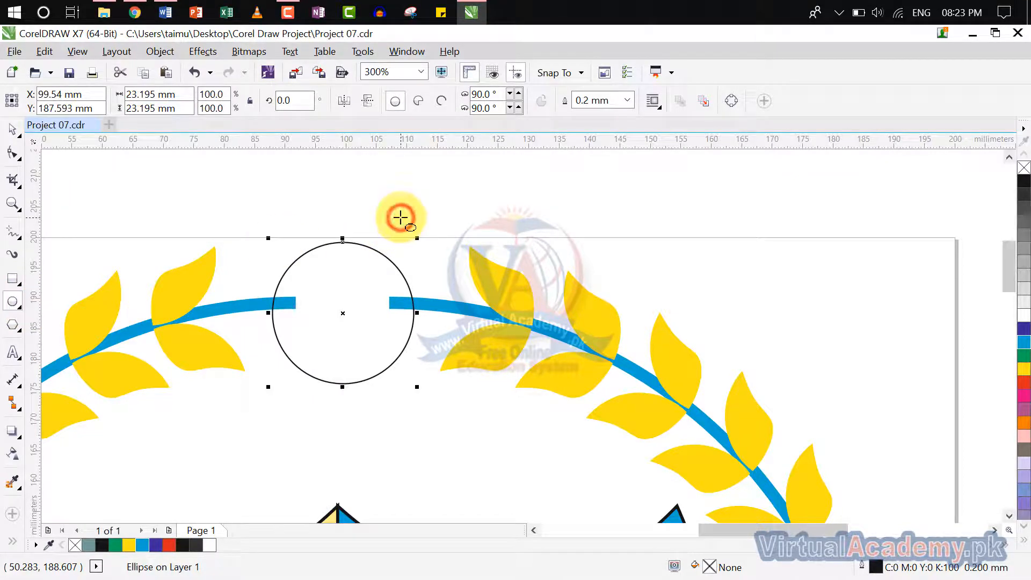
Step: Colour the fill and outline of the circle at the wreath's top cyan
scroll(460, 223, "down", 2)
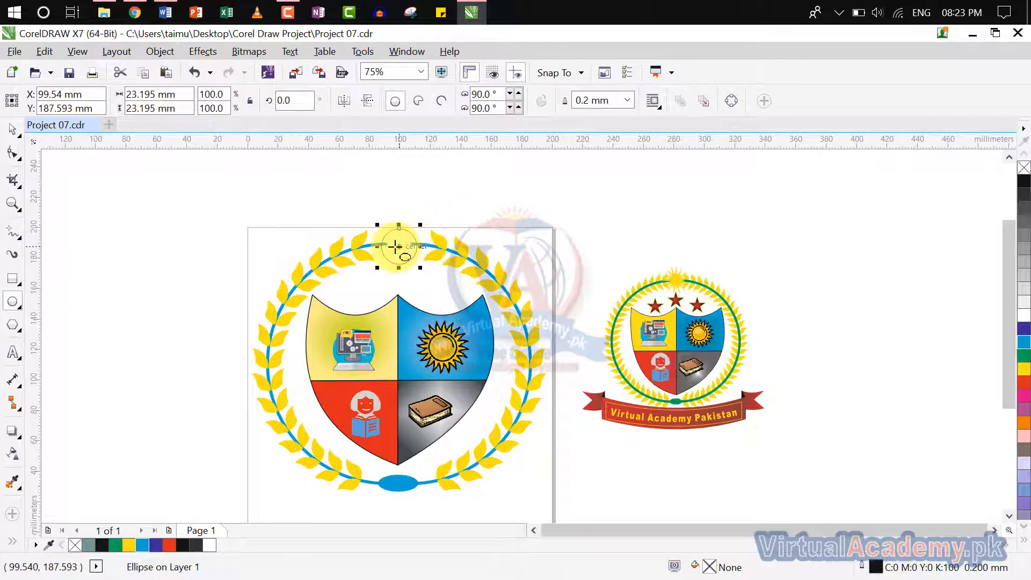
scroll(398, 244, "up", 1)
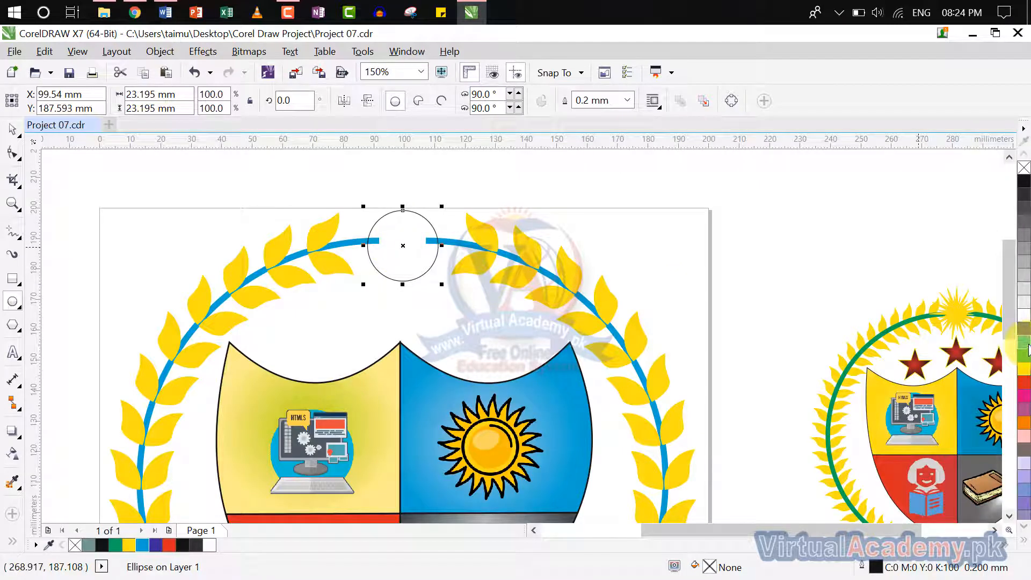
left_click(1026, 343)
left_click_drag(767, 274, 679, 260)
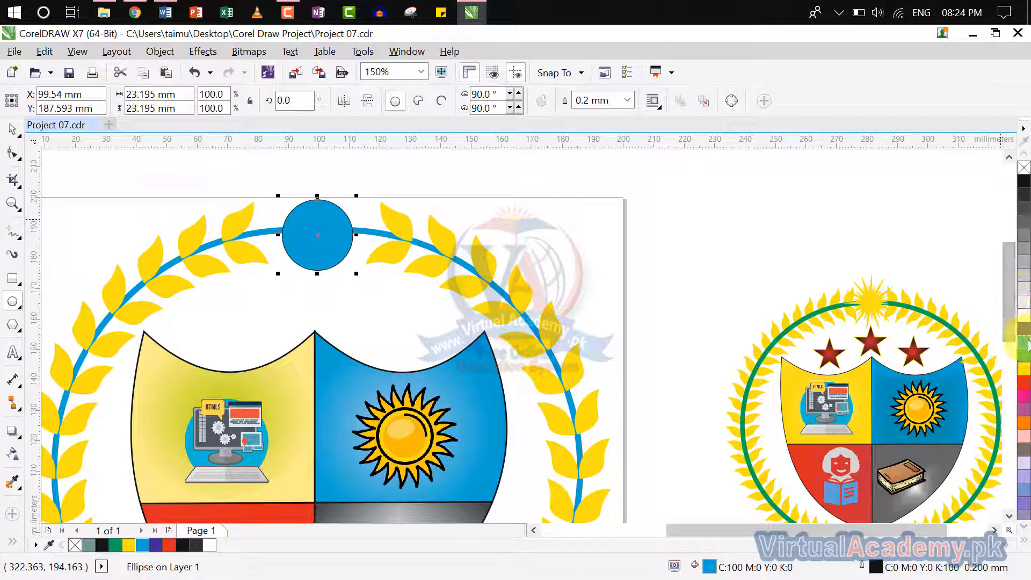
left_click(667, 247)
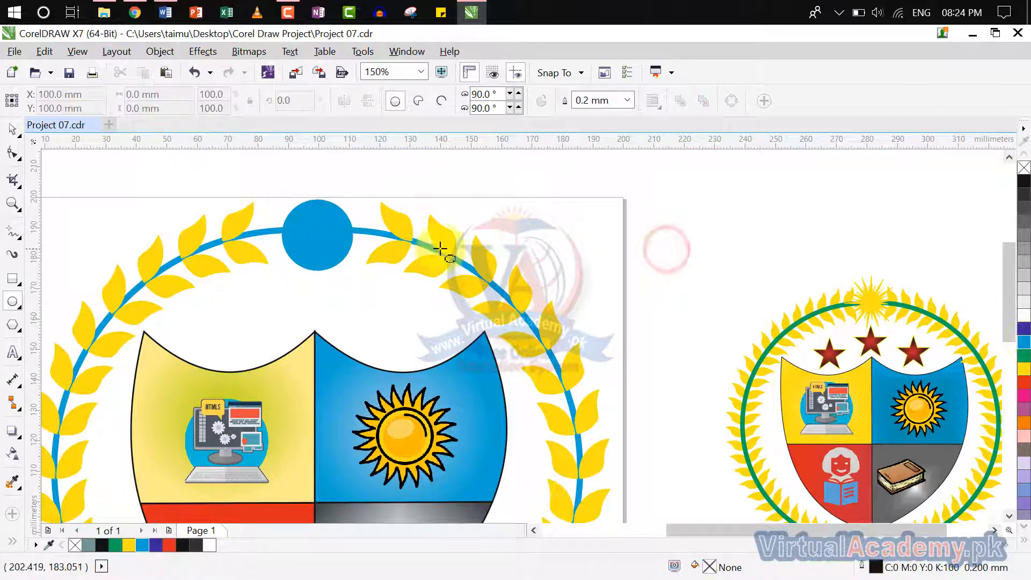
Step: Set the fill and outline of the circle at the wreath's top to yellow
left_click(329, 238)
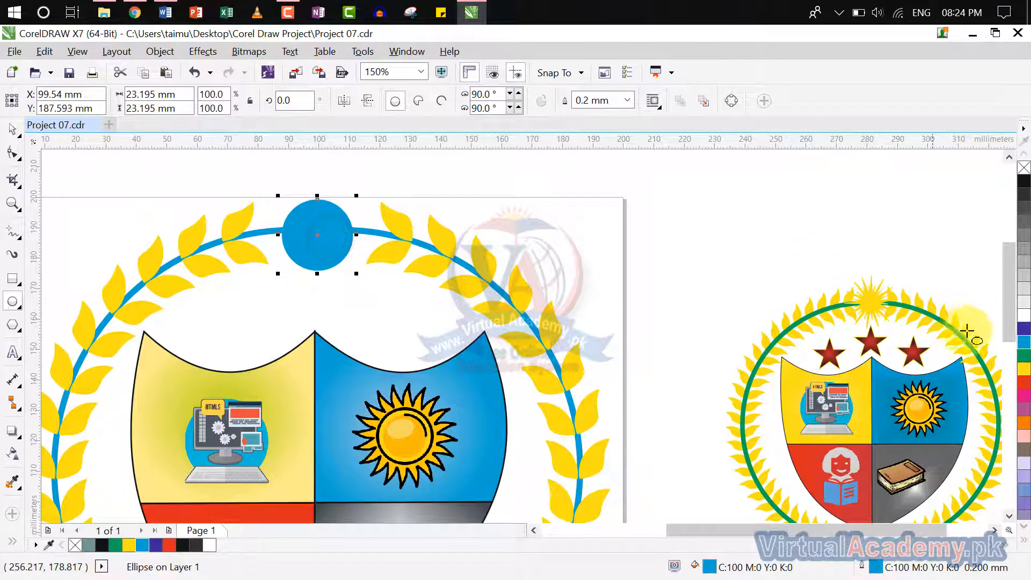
left_click(1025, 367)
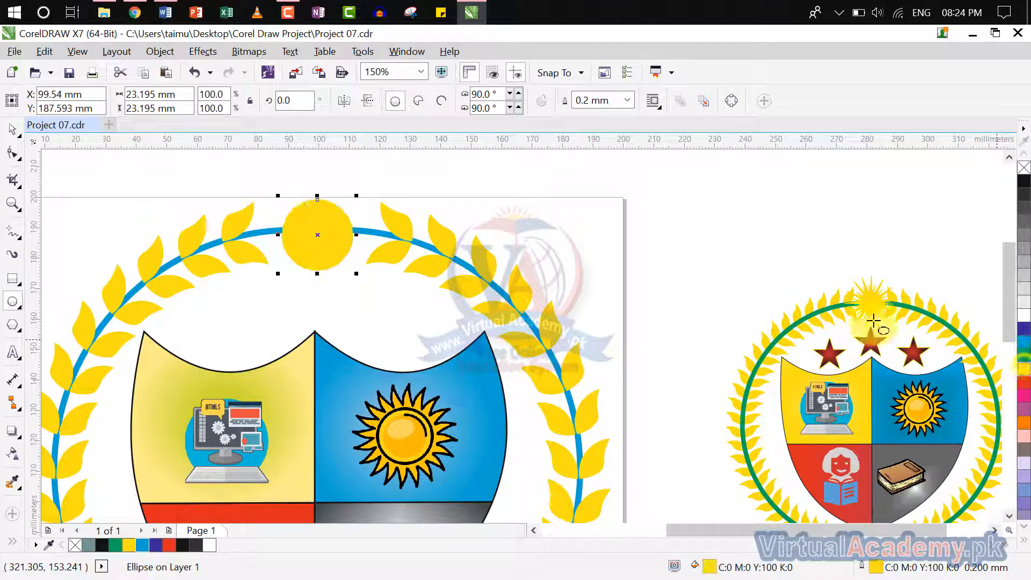
scroll(634, 246, "down", 3)
Step: Draw a narrow upright rectangle about 3.7 by 19 mm in the empty area beside the wreath's upper part
left_click_drag(634, 246, 588, 269)
scroll(519, 260, "up", 3)
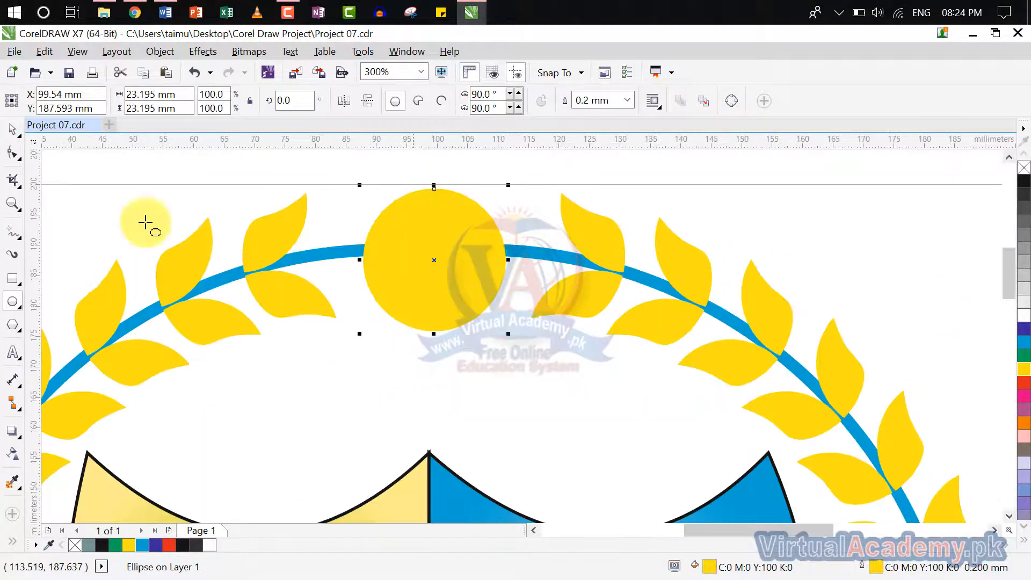
left_click(12, 278)
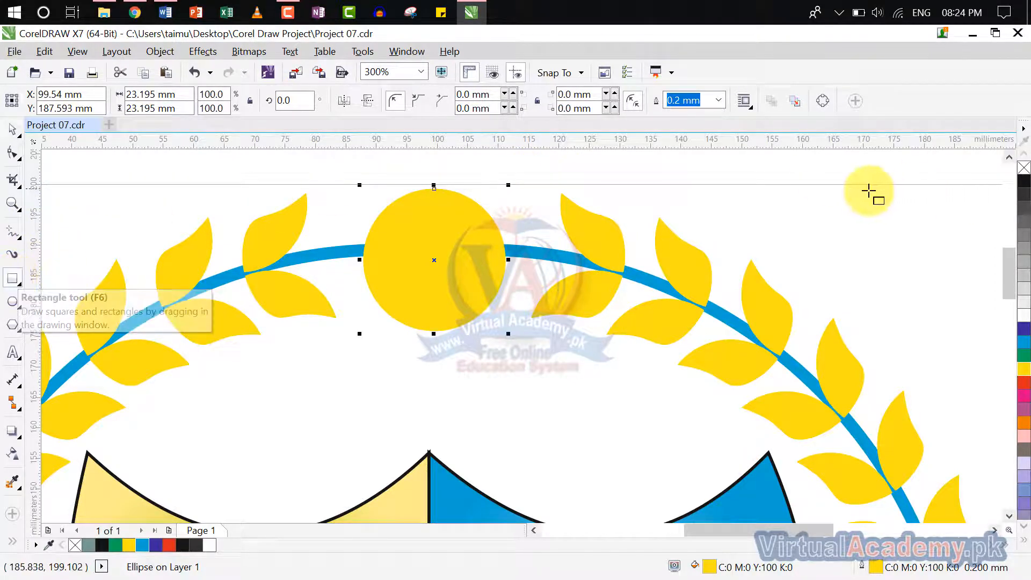
mouse_move(857, 188)
left_mouse_down()
mouse_move(891, 219)
mouse_move(910, 297)
mouse_move(870, 321)
mouse_move(879, 303)
left_mouse_up()
Step: Convert the narrow rectangle to curves and bring its two upper corner nodes together to form a pointed spike
scroll(799, 276, "up", 3)
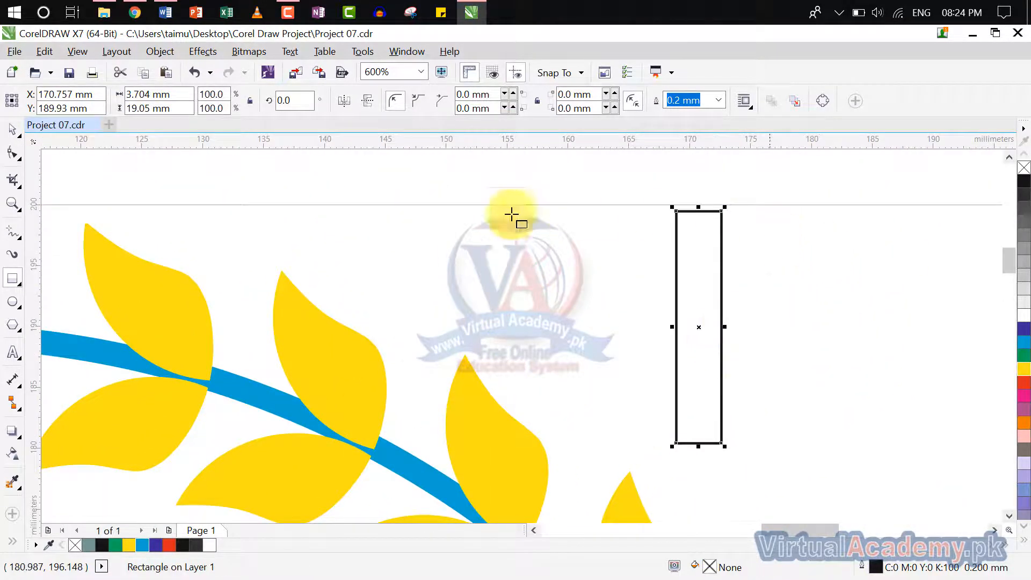
left_click(10, 134)
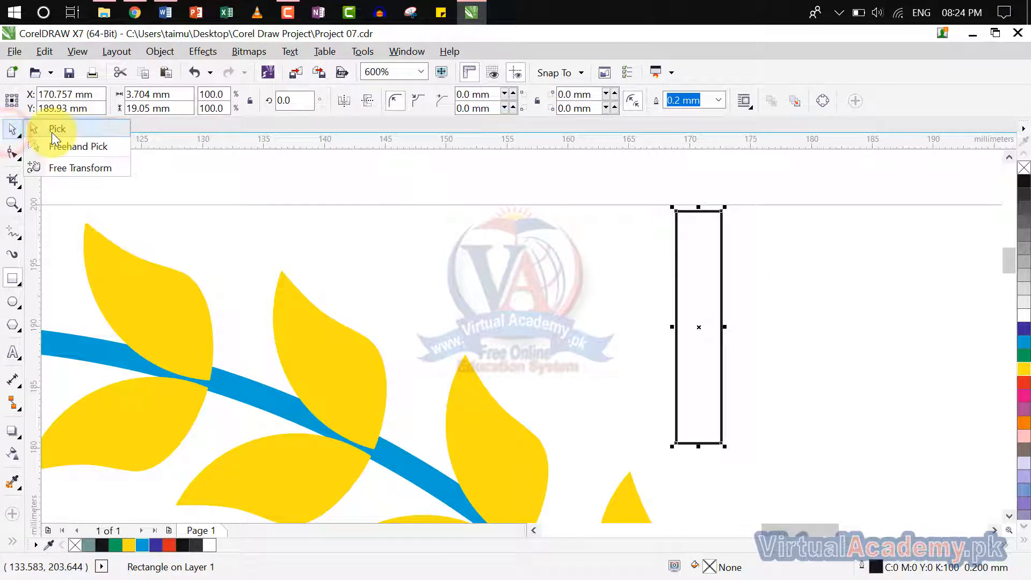
left_click(16, 155)
left_click(52, 151)
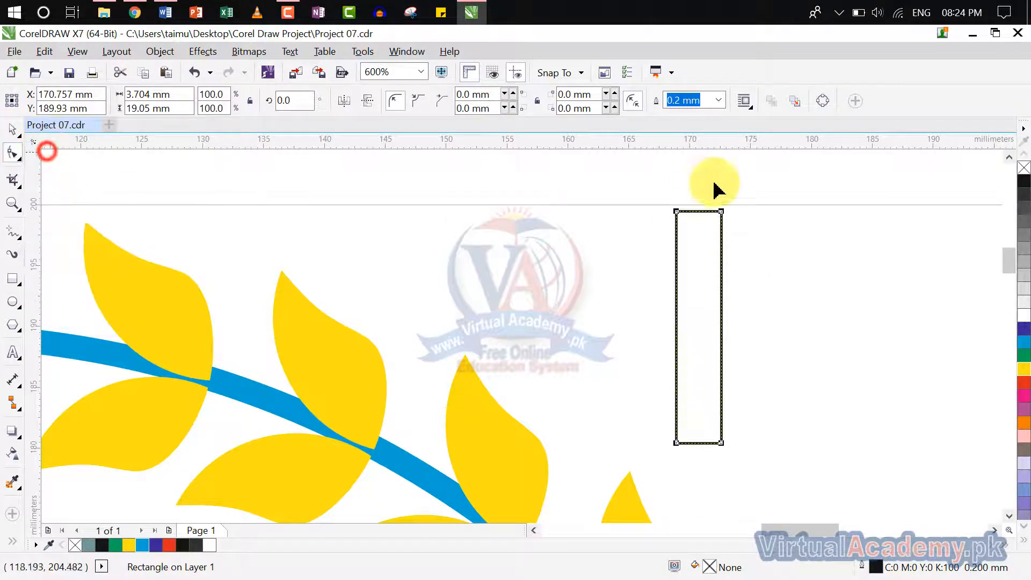
right_click(719, 217)
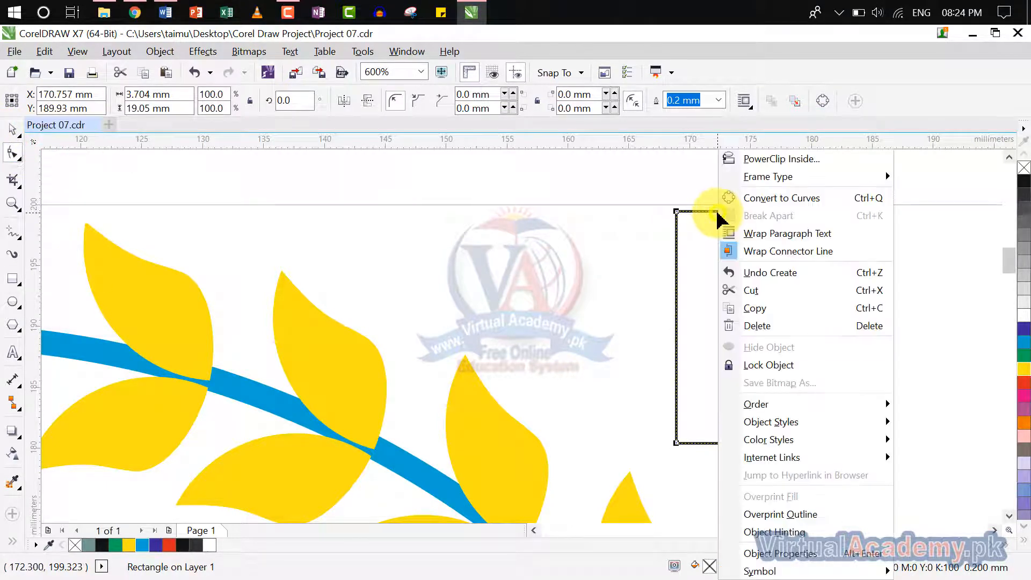
left_click(757, 197)
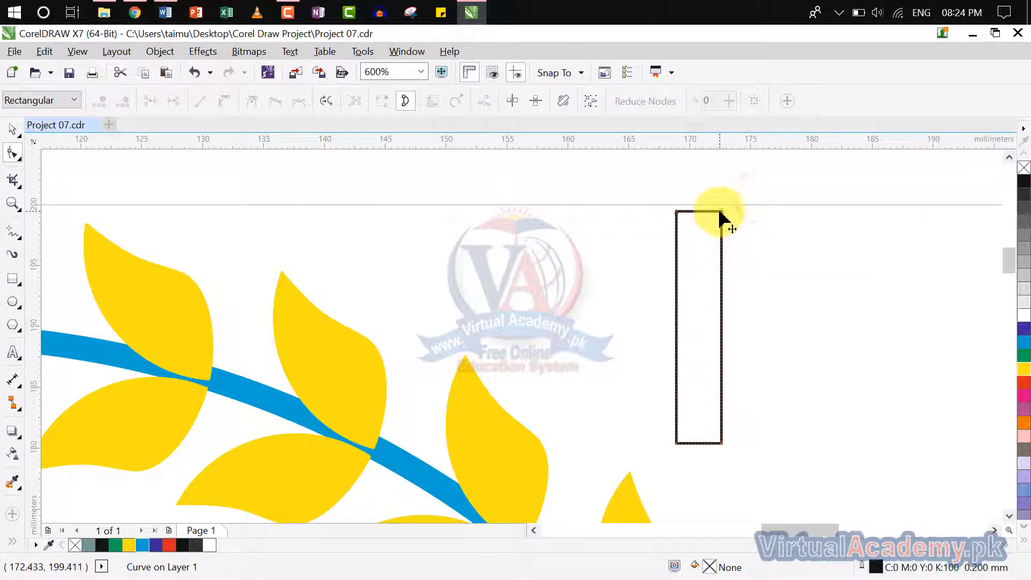
mouse_move(720, 214)
left_mouse_down()
mouse_move(681, 215)
mouse_move(708, 215)
left_mouse_up()
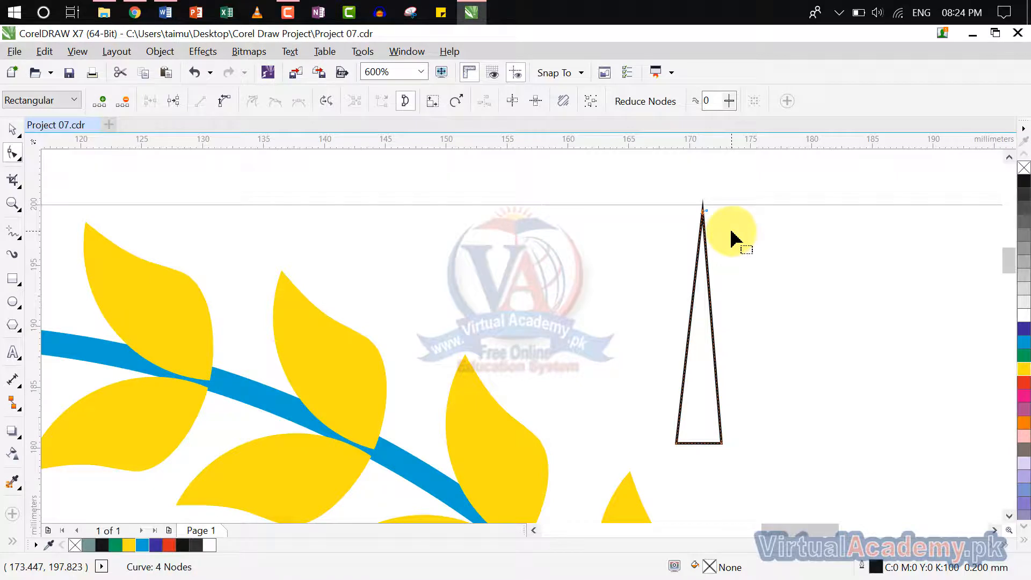
scroll(706, 215, "up", 2)
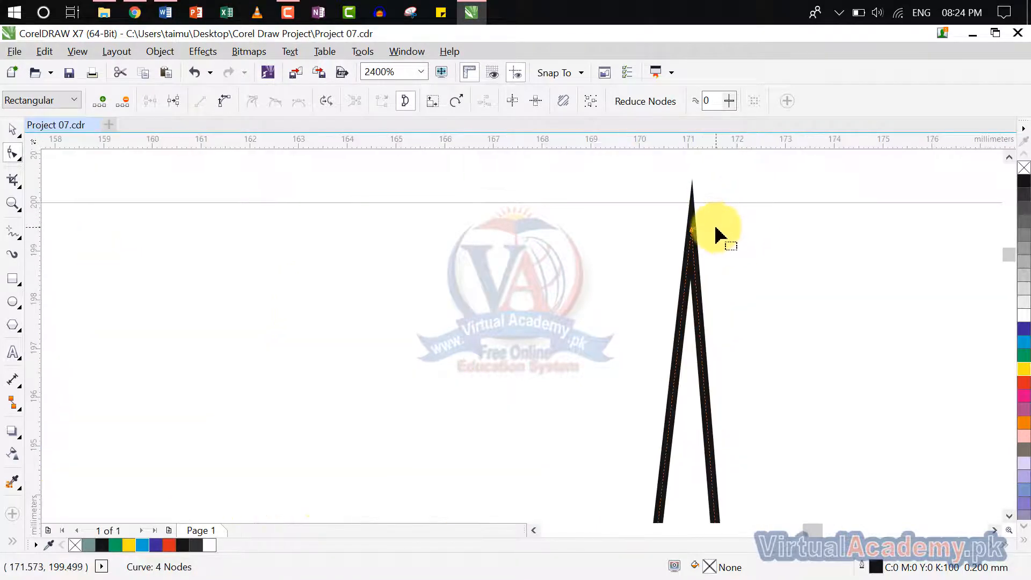
Step: Narrow the spike's base to about 2.2 mm by moving one lower corner node inward along the baseline
scroll(716, 235, "down", 3)
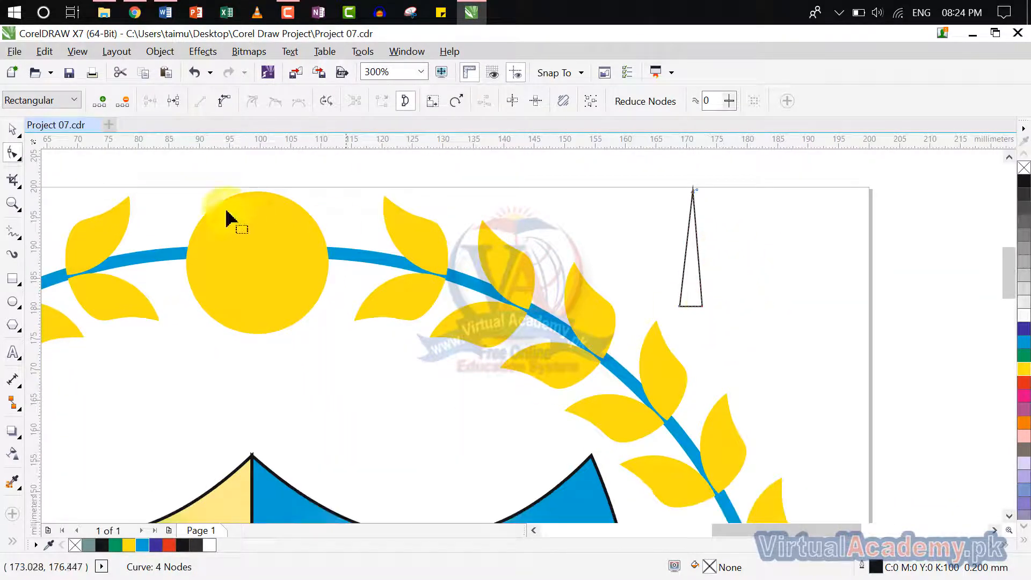
scroll(703, 306, "up", 2)
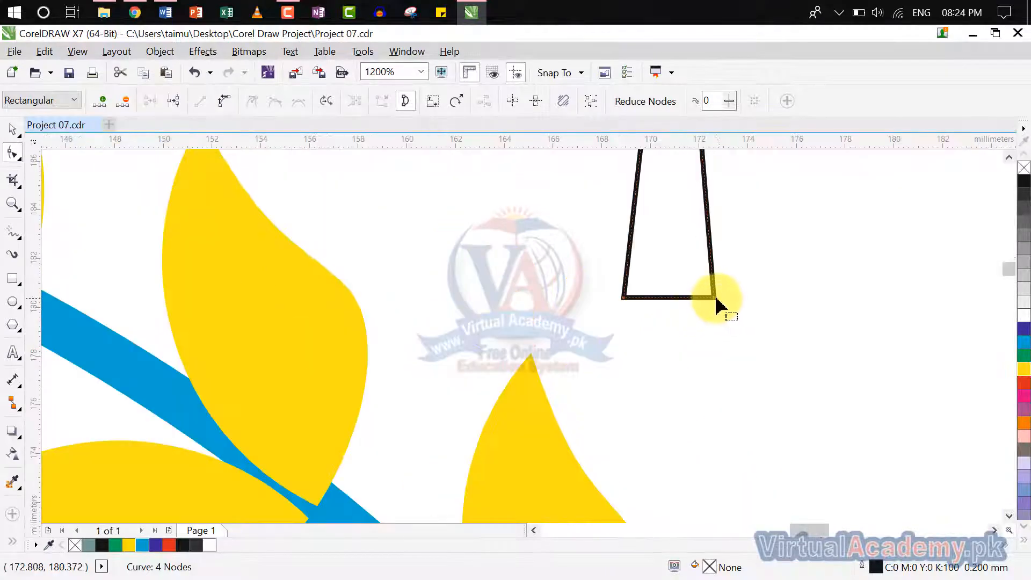
left_click_drag(715, 299, 642, 296)
scroll(747, 288, "down", 3)
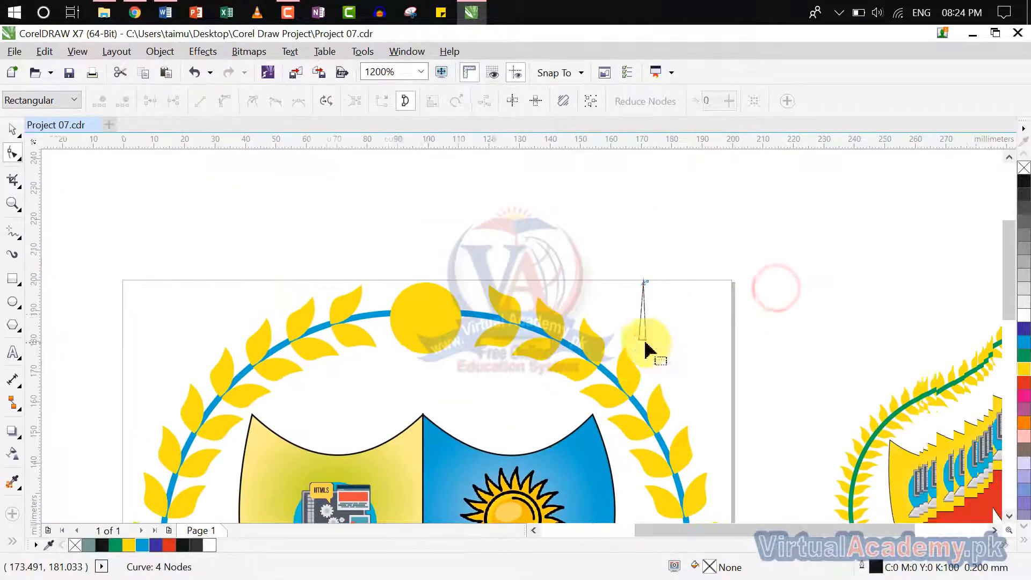
Step: Move the spike onto the top of the yellow circle with its base slightly overlapping the circle
left_click(12, 129)
left_click(679, 247)
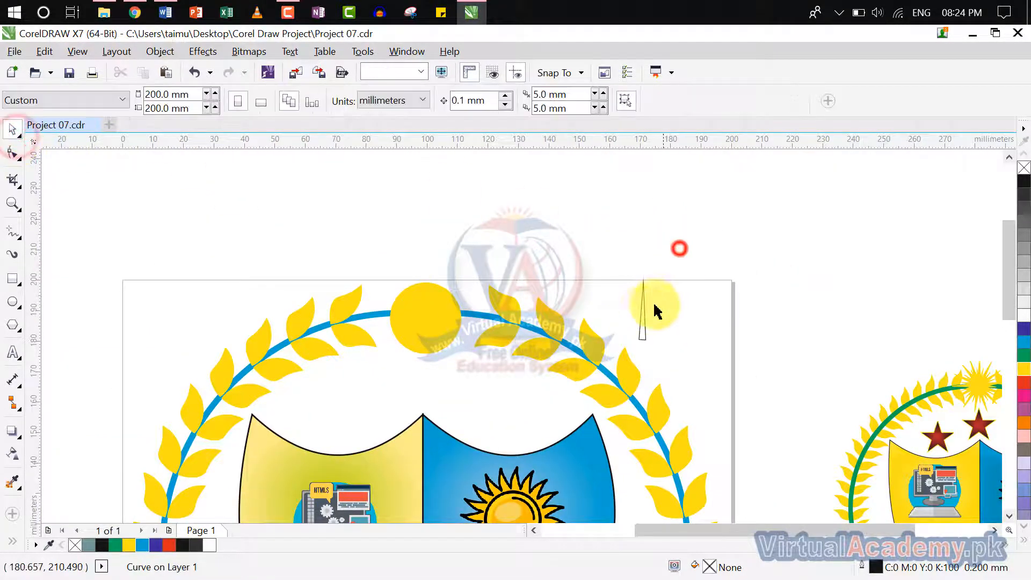
left_click(642, 312)
left_click_drag(644, 314, 427, 263)
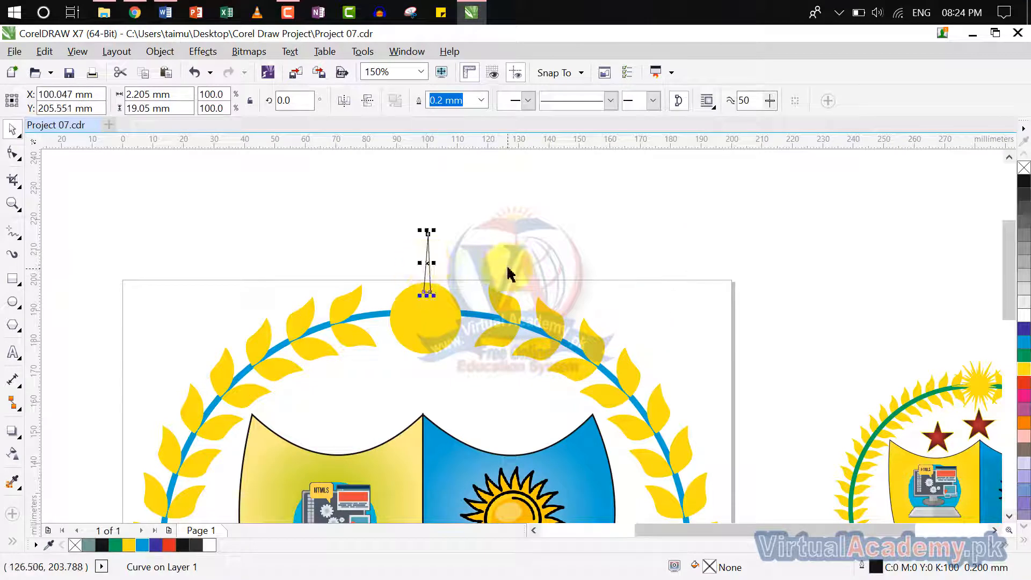
left_click(505, 260)
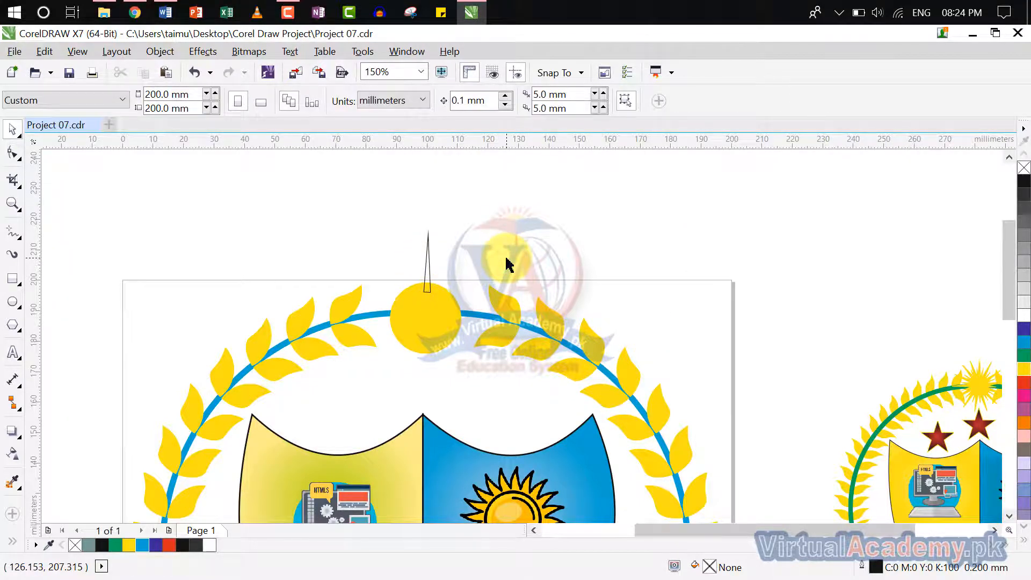
Step: Place the spike's rotation centre at the centre of the yellow circle
scroll(472, 244, "down", 1)
left_click(410, 249)
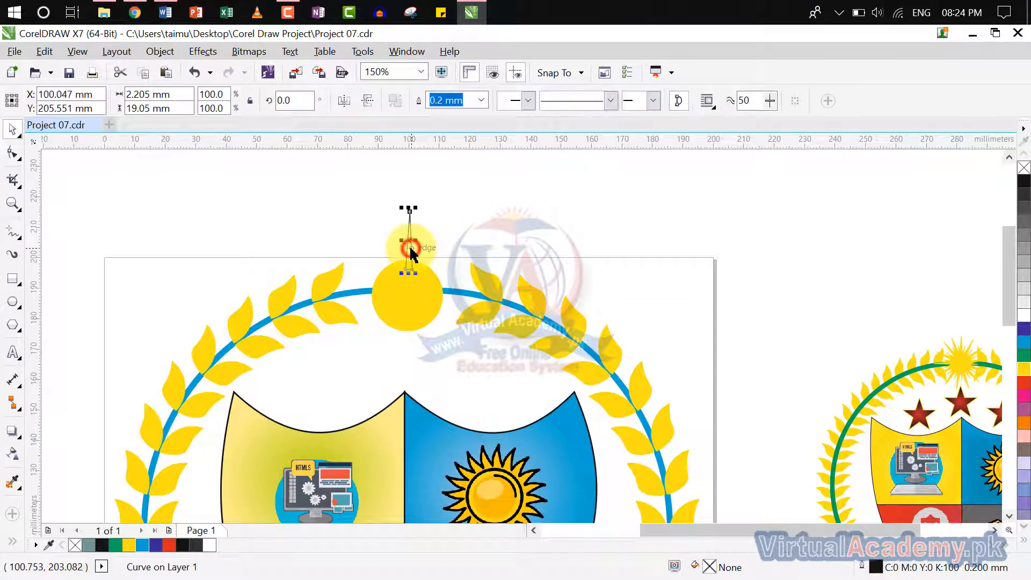
left_click(408, 297)
scroll(407, 297, "up", 1)
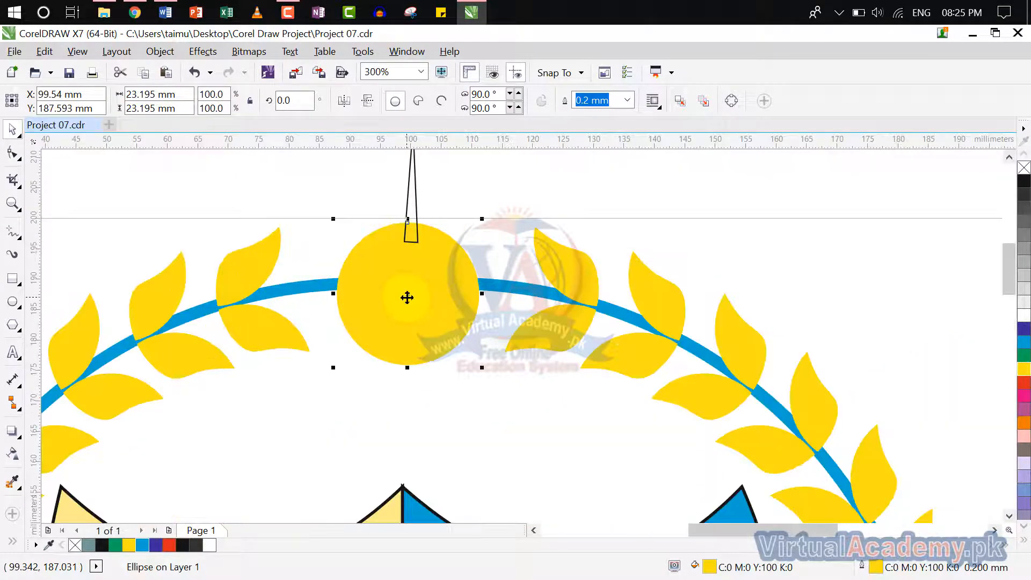
left_click(415, 206)
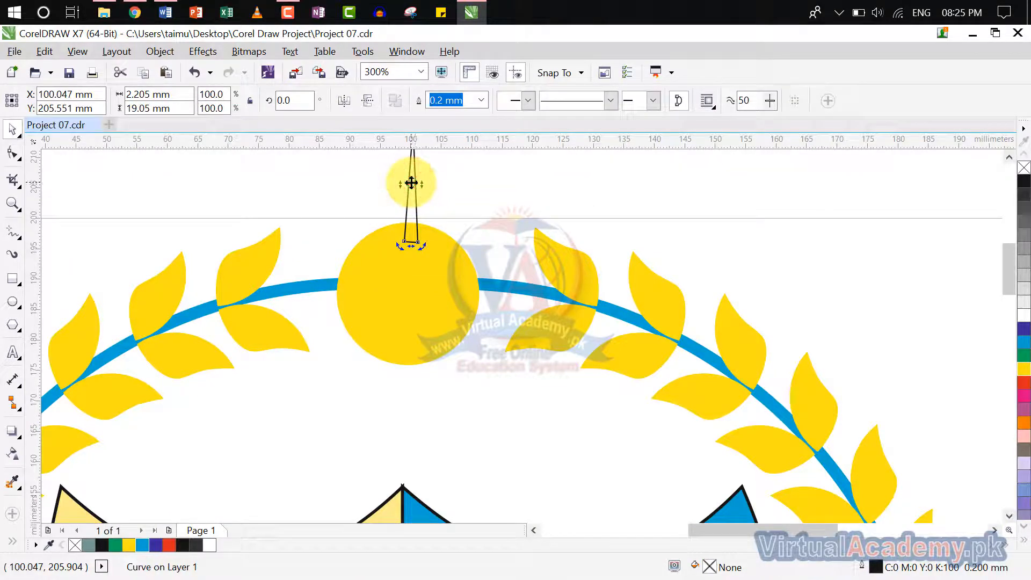
left_click(410, 182)
left_click_drag(410, 182, 408, 293)
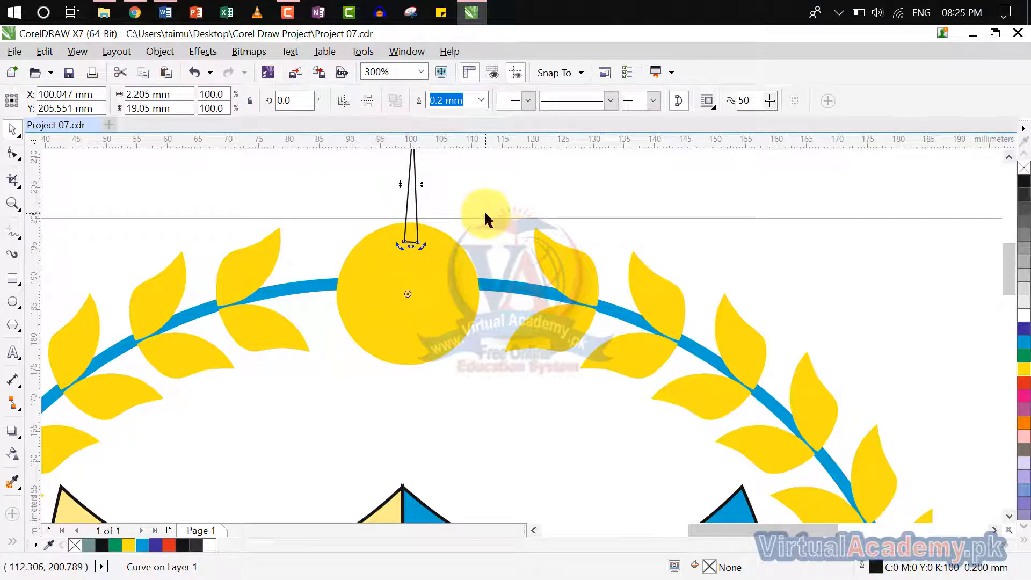
Step: Set the spike's fill and outline to yellow
left_click(485, 215)
left_click(412, 221)
scroll(458, 226, "down", 2)
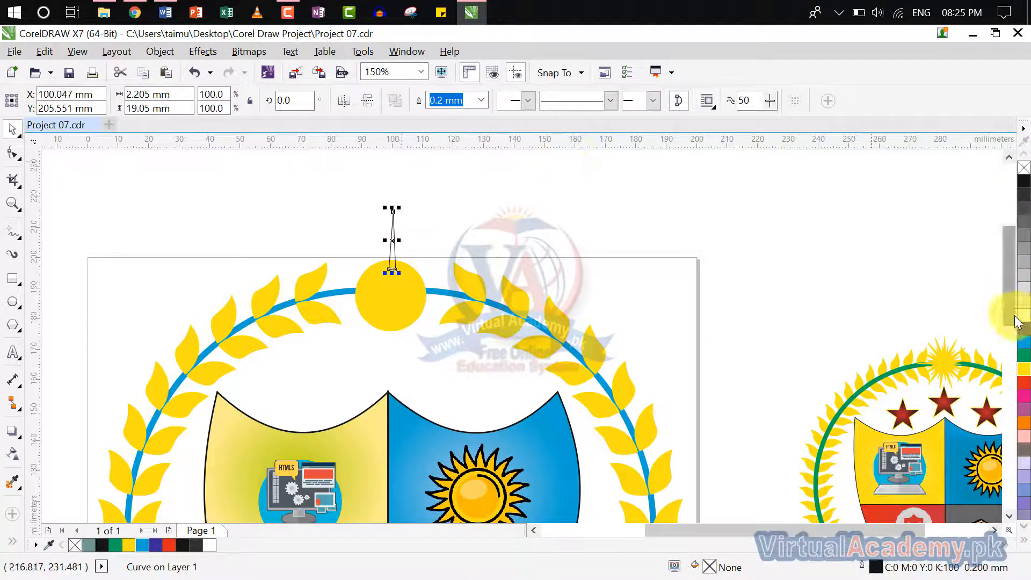
right_click(1024, 369)
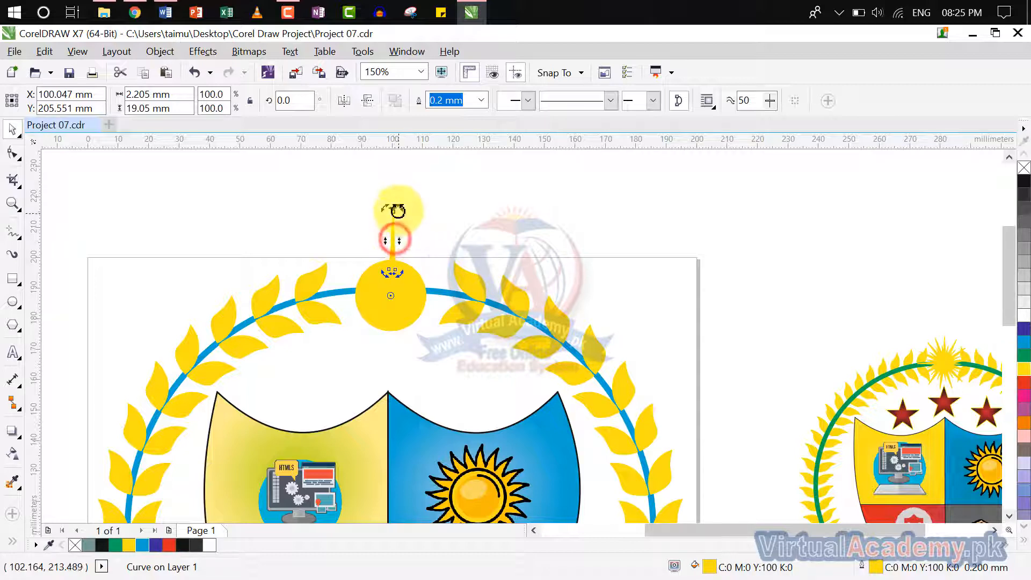
Step: Make a copy of the spike rotated about 12° clockwise around the circle's centre and repeat it to form a full ring of rays
left_click_drag(393, 209, 417, 212)
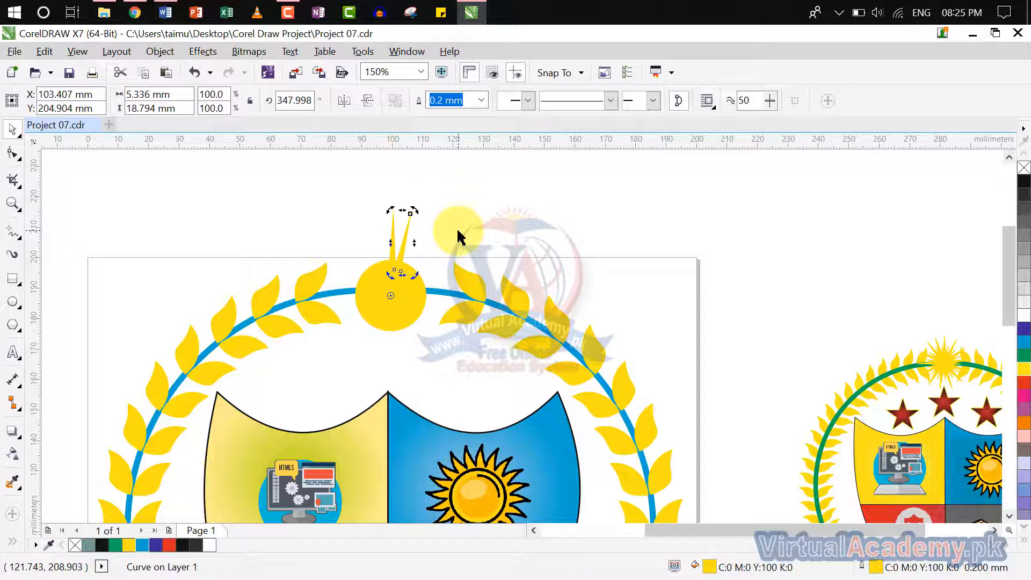
key("ctrl+r")
key("ctrl+r")
key("ctrl+r")
key("ctrl+r")
key("ctrl+r")
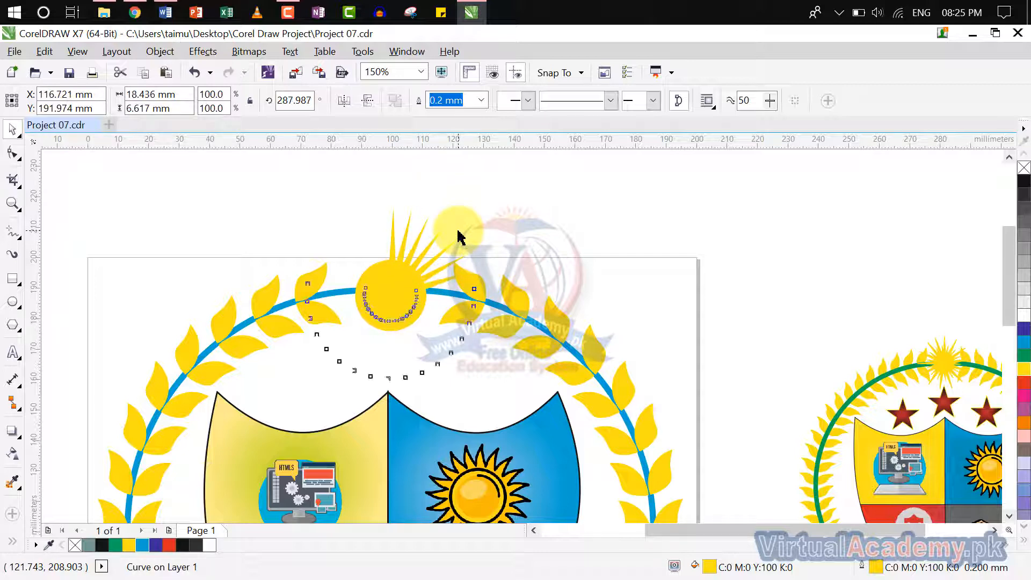
key("ctrl+r")
key("ctrl+r")
key("ctrl+r")
key("ctrl+r")
key("ctrl+r")
key("ctrl+r")
key("ctrl+r")
key("ctrl+r")
key("ctrl+r")
key("ctrl+r")
key("ctrl+r")
key("ctrl+r")
key("ctrl+r")
key("ctrl+r")
key("ctrl+r")
key("ctrl+r")
key("ctrl+r")
key("ctrl+r")
key("ctrl+r")
key("ctrl+r")
key("ctrl+r")
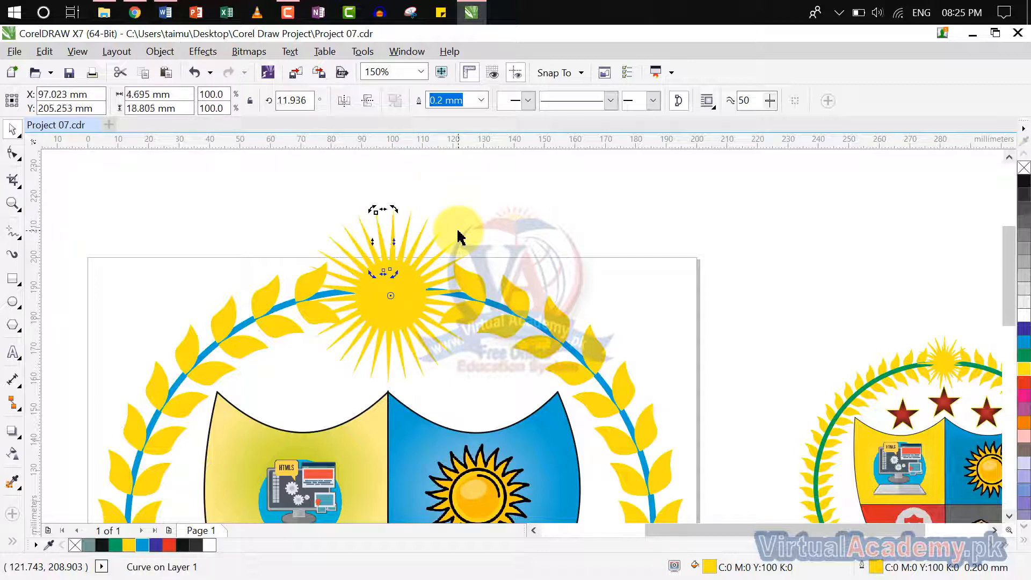
Step: Make a copy of the ray just left of the topmost ray, rotated to about 5.5° so it lies between the two
scroll(387, 263, "up", 4)
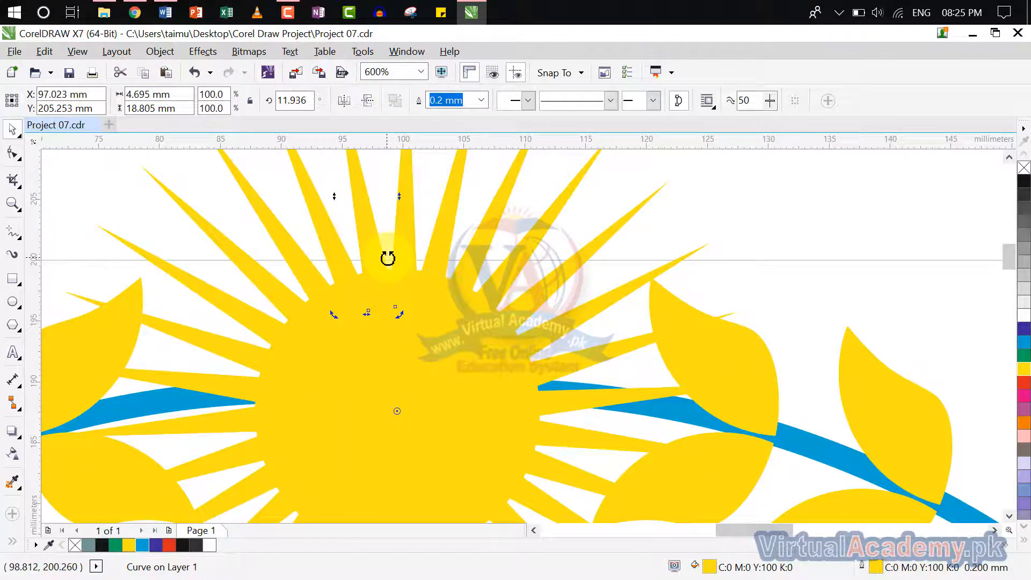
scroll(388, 259, "up", 3)
left_click(697, 222)
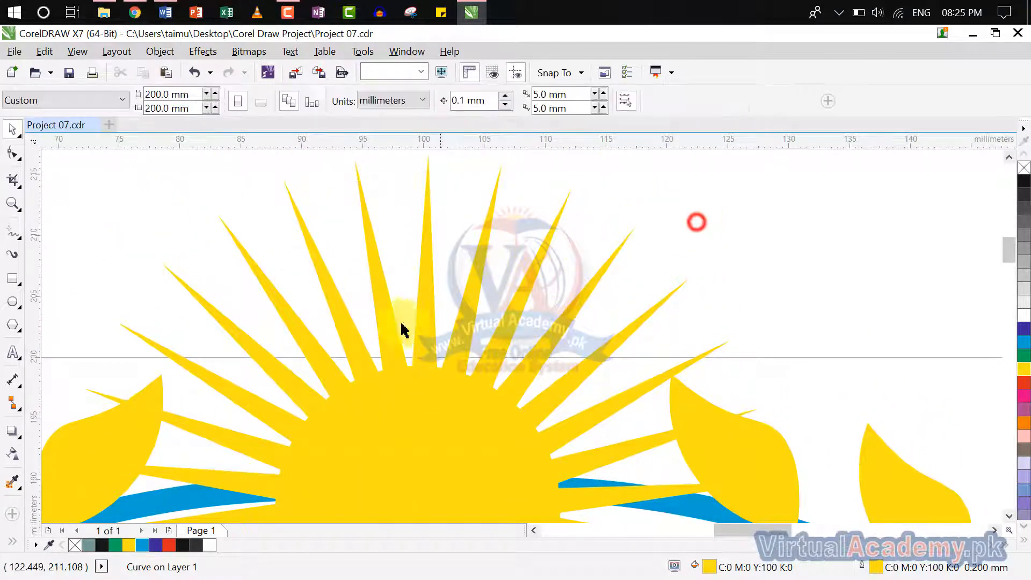
left_click(391, 329)
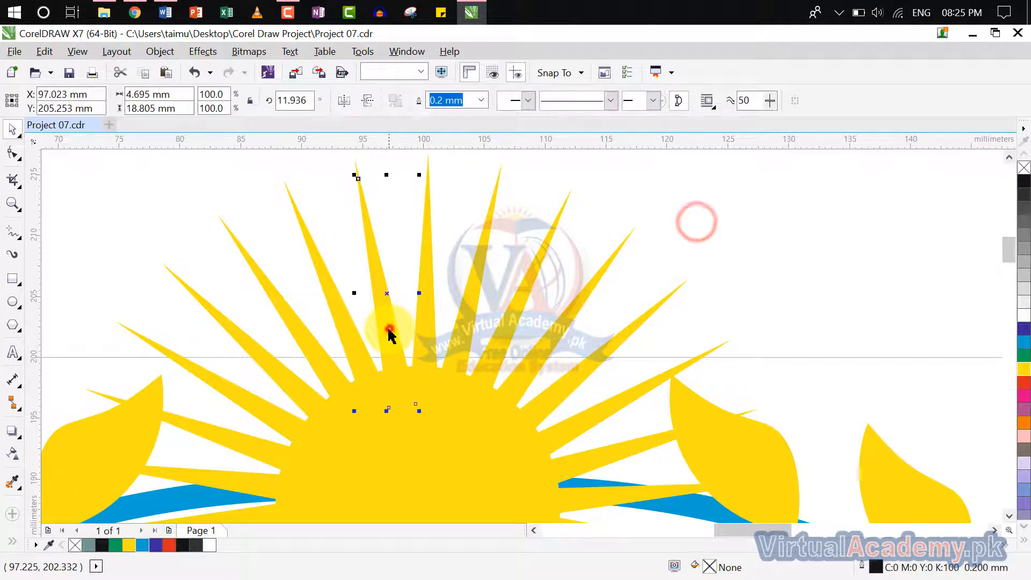
left_click(389, 294)
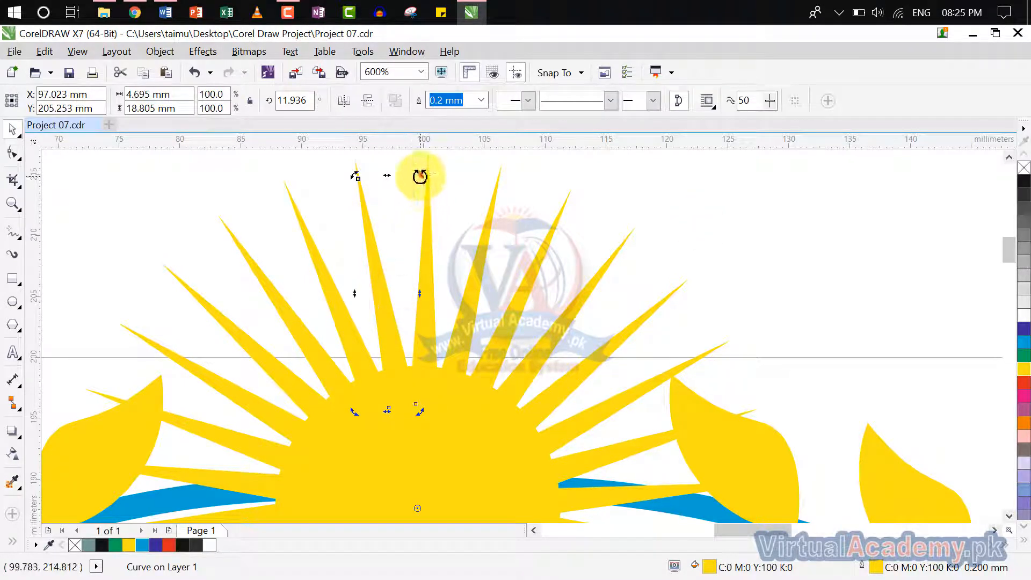
left_click_drag(420, 176, 455, 196)
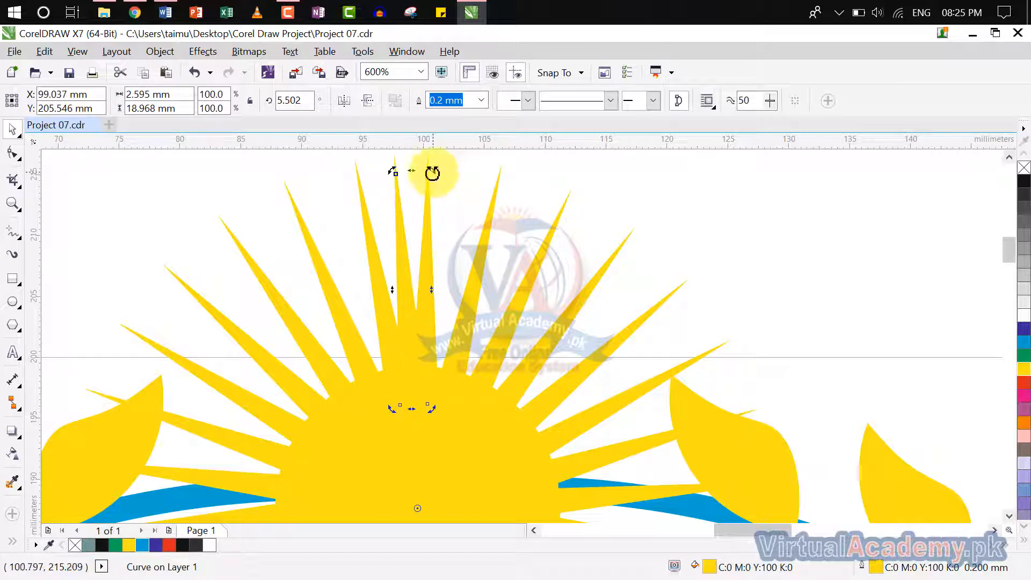
Step: Scale the in-between ray down to 71.7% and rotate it to about 3.2° so it fits between the two long rays
left_click(478, 170)
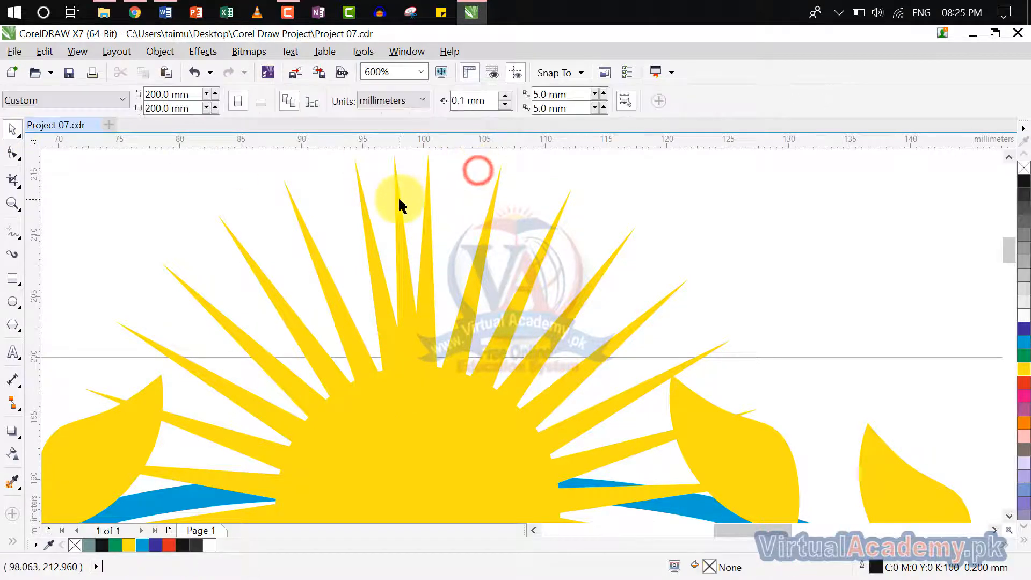
left_click(399, 204)
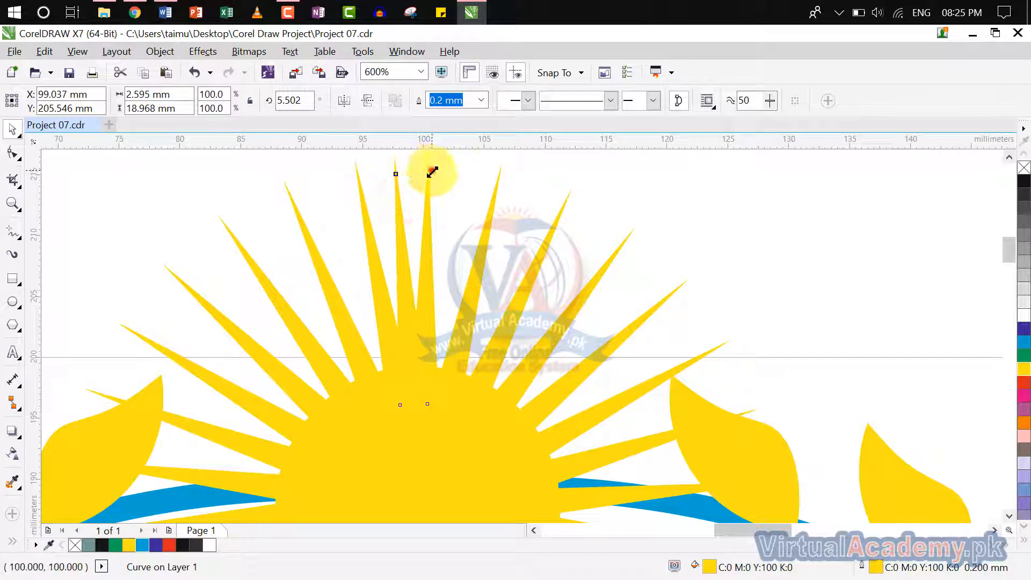
left_click_drag(433, 172, 490, 295)
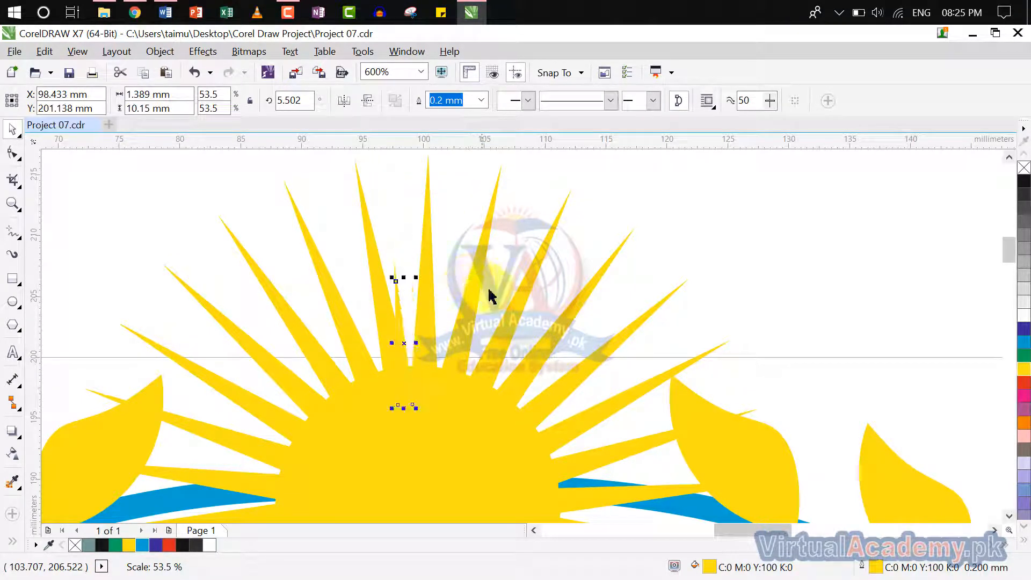
left_click(403, 342)
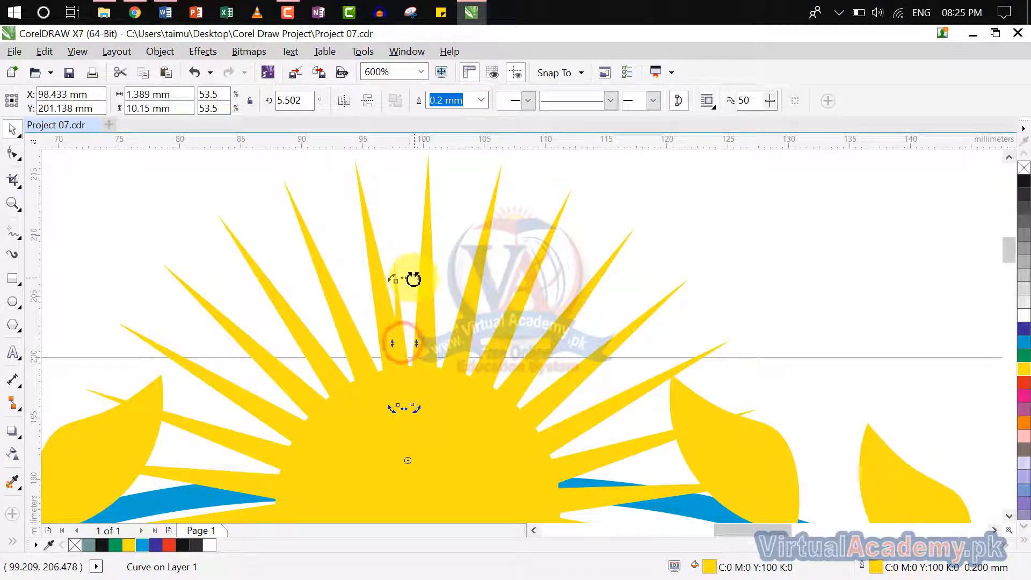
left_click_drag(413, 278, 424, 280)
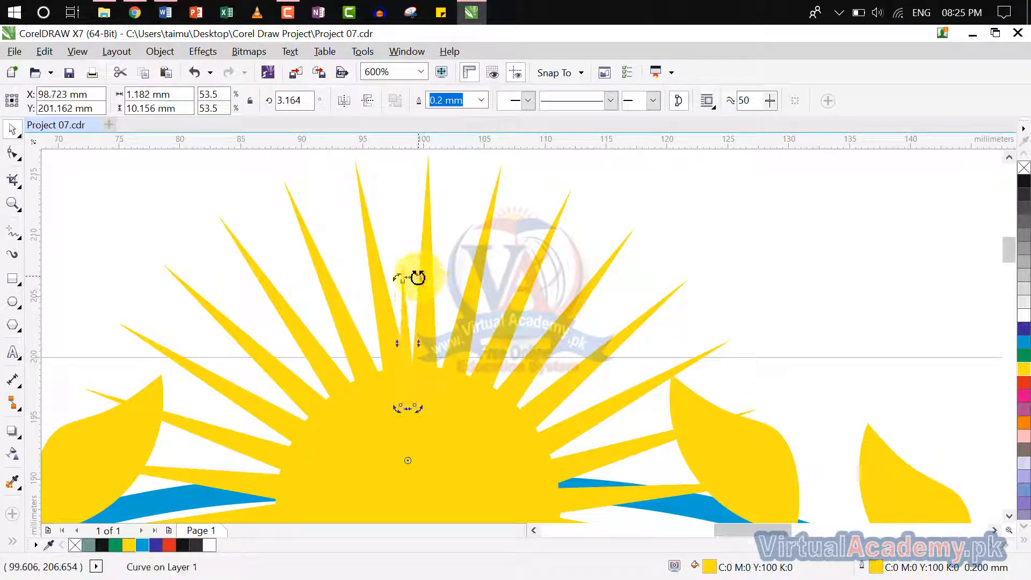
left_click(444, 255)
left_click(406, 302)
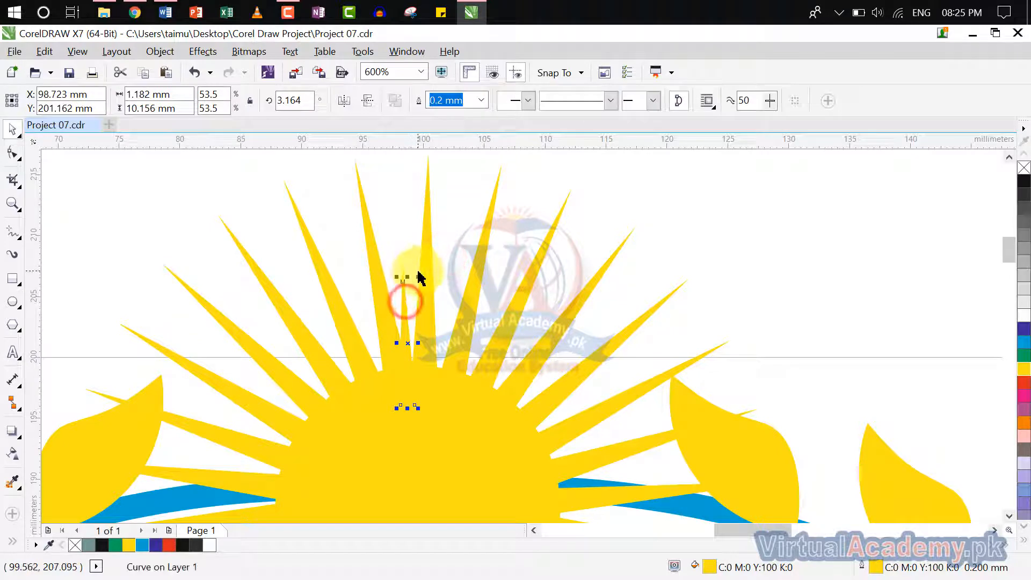
left_click_drag(419, 278, 429, 230)
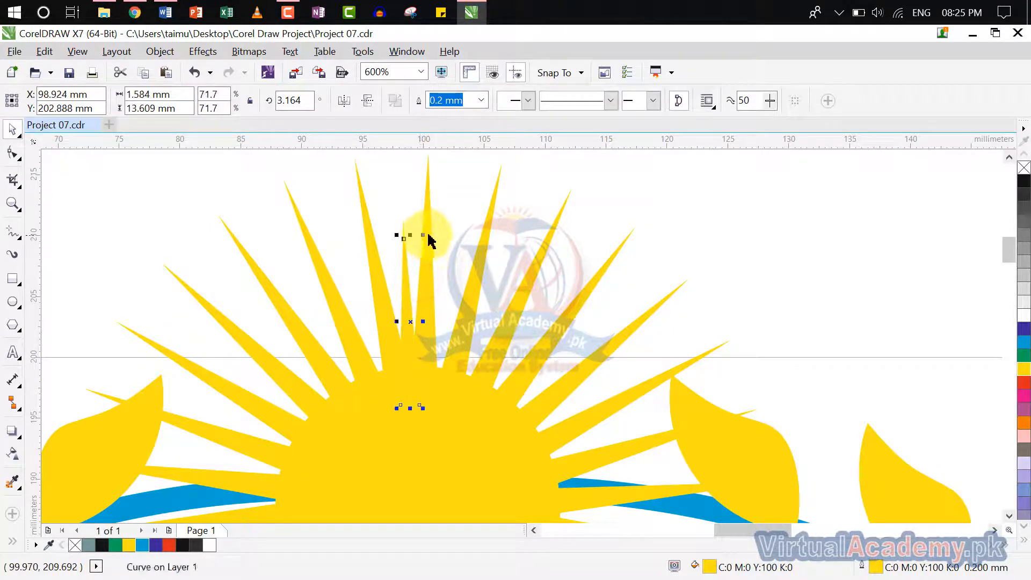
Step: Place the short ray's rotation centre at the circle's centre and make a copy rotated about 11° clockwise into the next gap
left_click(465, 236)
left_click(407, 306)
scroll(437, 346, "down", 2)
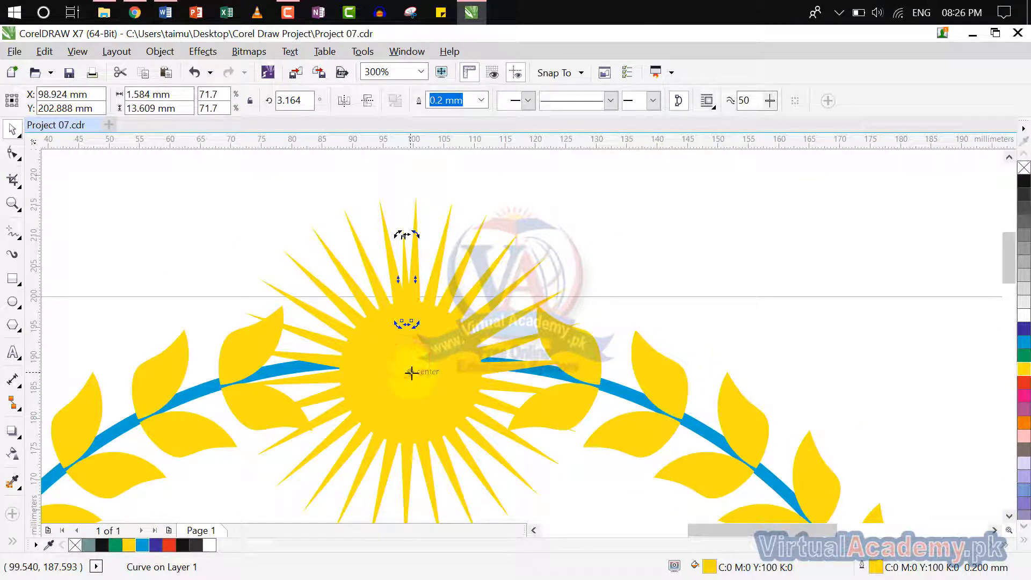
left_click_drag(413, 233, 437, 248)
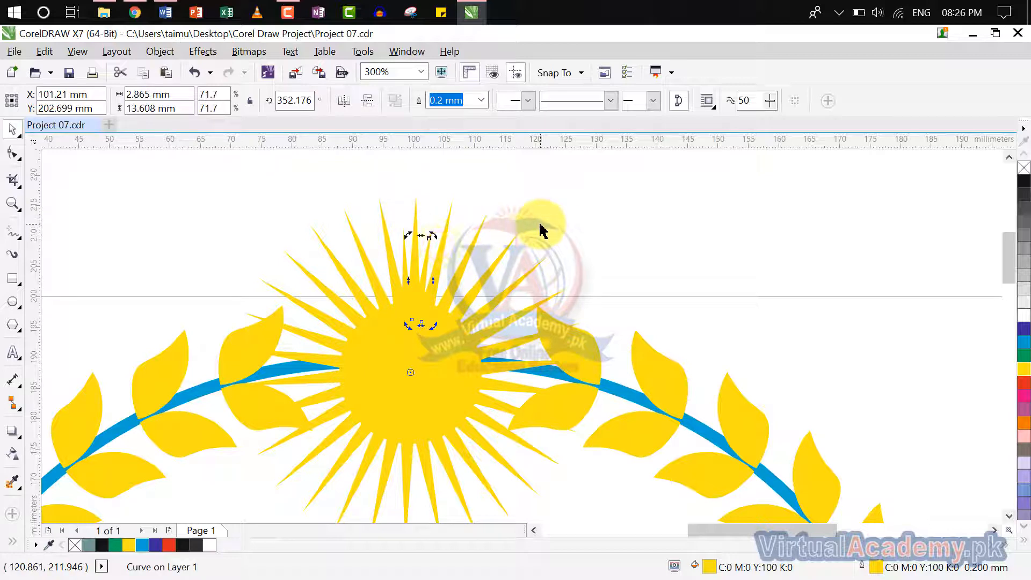
Step: Repeat the rotated short-ray copy around the circle to fill the gaps between the long rays
key("ctrl+r")
key("ctrl+r")
key("ctrl+r")
key("ctrl+r")
key("ctrl+r")
key("ctrl+r")
key("ctrl+r")
key("ctrl+r")
key("ctrl+r")
key("ctrl+r")
key("ctrl+r")
key("ctrl+r")
key("ctrl+r")
key("ctrl+r")
key("ctrl+r")
key("ctrl+r")
key("ctrl+r")
key("ctrl+r")
key("ctrl+r")
key("ctrl+r")
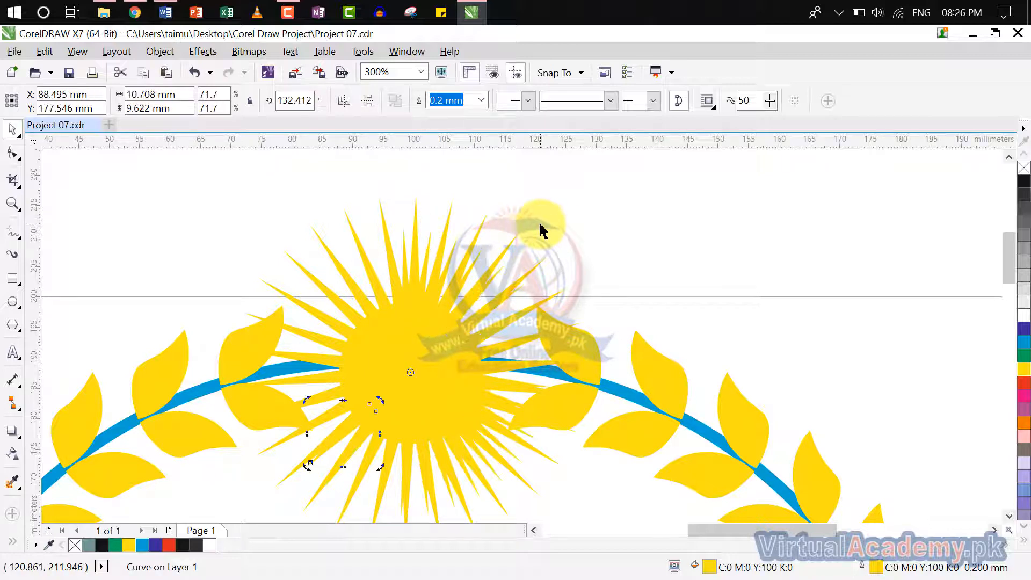
key("ctrl+r")
key("ctrl+r")
key("ctrl+r")
key("ctrl+r")
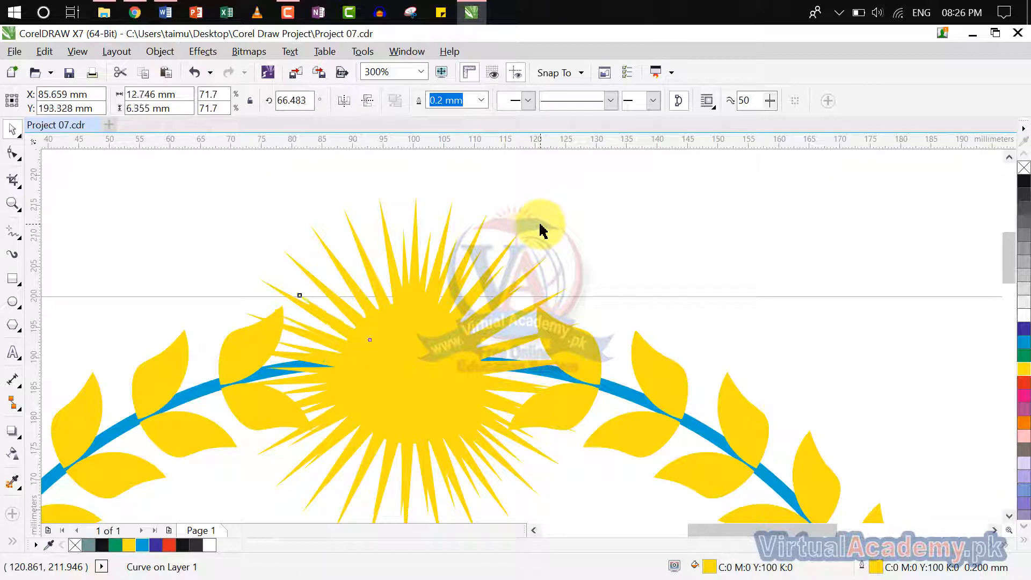
key("ctrl+r")
key("ctrl+r")
key("ctrl+r")
key("ctrl+r")
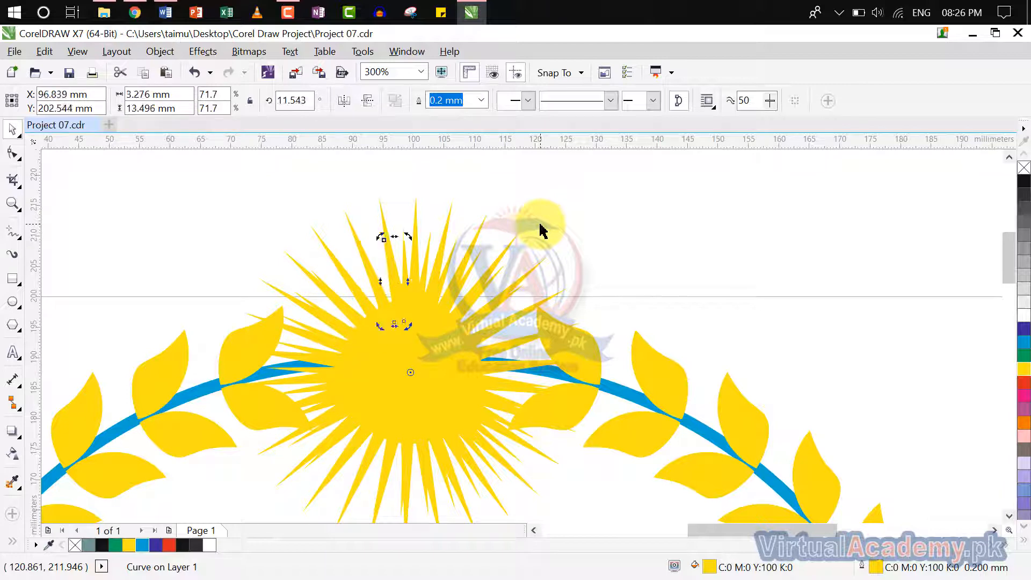
Step: Select the sunburst objects at the wreath's top and scale the selection down to about 72 by 41 mm
left_click(628, 168)
scroll(628, 214, "down", 4)
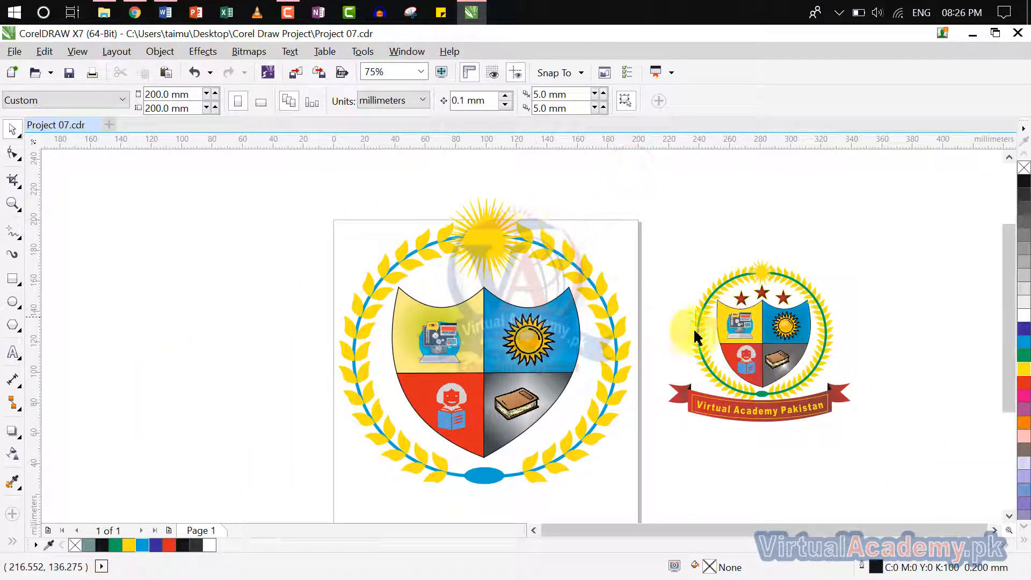
left_click(736, 444)
left_click_drag(588, 172, 445, 277)
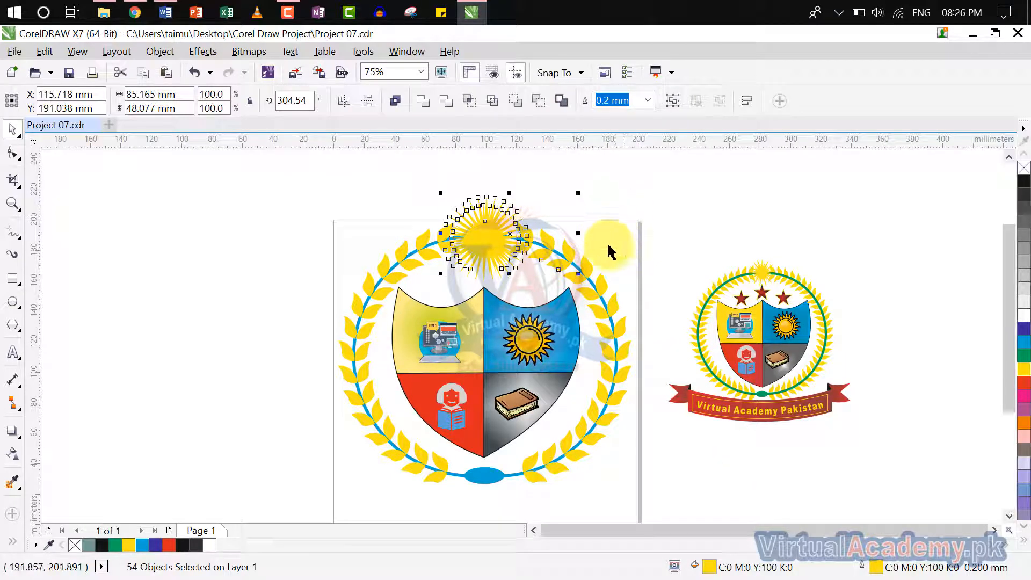
left_click_drag(580, 194, 558, 204)
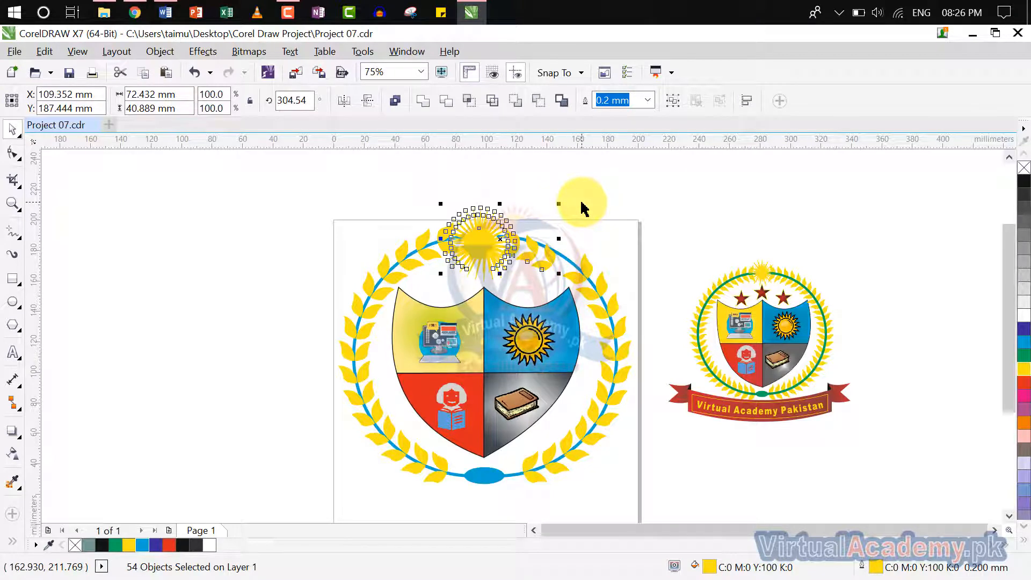
Step: Undo the last scaling of the sunburst selection and clear the selection
key("ctrl+z")
left_click(582, 189)
left_click(485, 231)
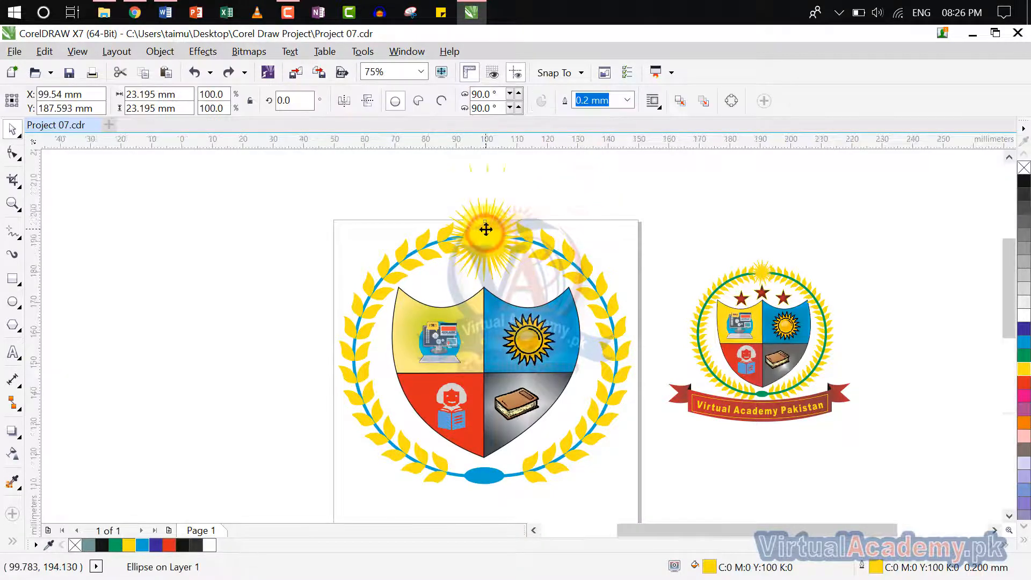
Step: Try to scale the sunburst objects down to 79.9% and shift the central circle within the rays
scroll(485, 231, "up", 2)
left_click_drag(560, 164, 417, 337)
left_click_drag(562, 162, 533, 195)
left_click(590, 185)
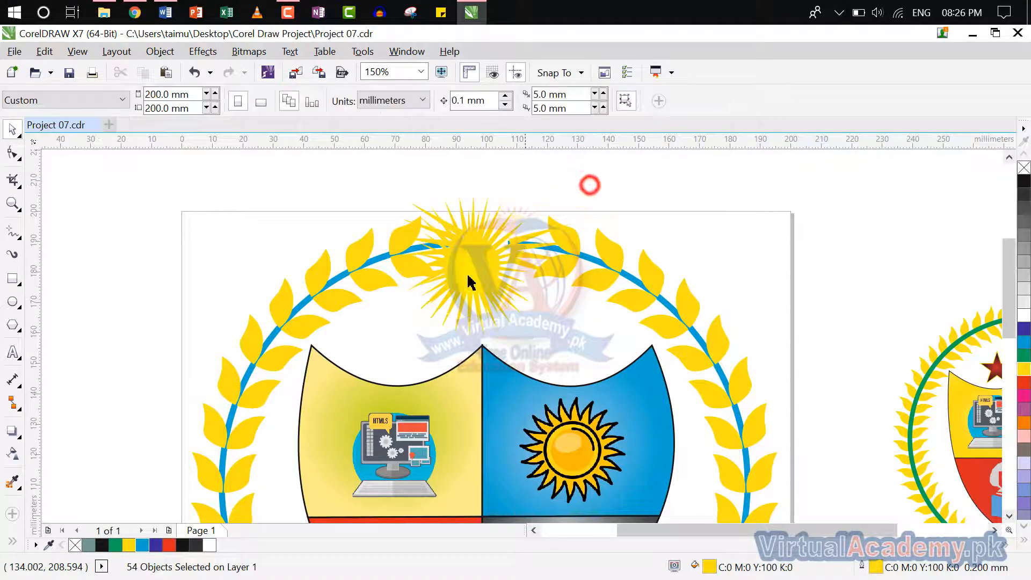
left_click_drag(464, 270, 486, 252)
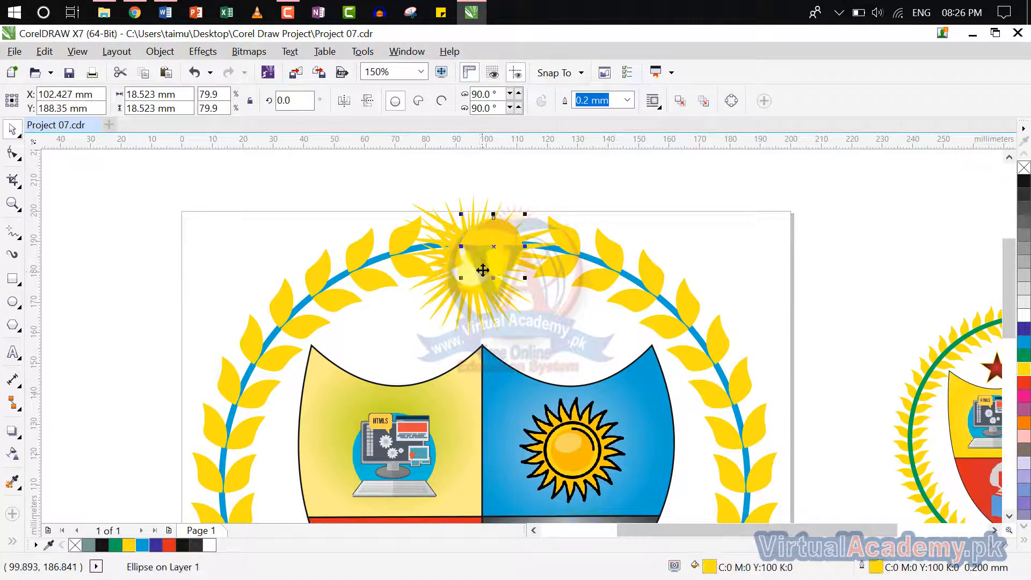
left_click(585, 161)
key("ctrl+z")
key("ctrl+z")
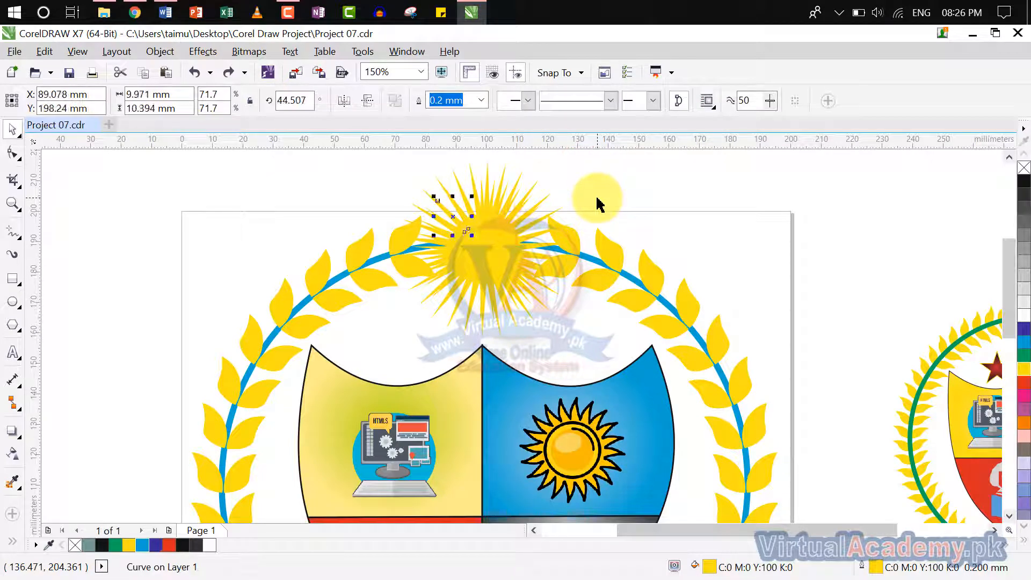
left_click(610, 190)
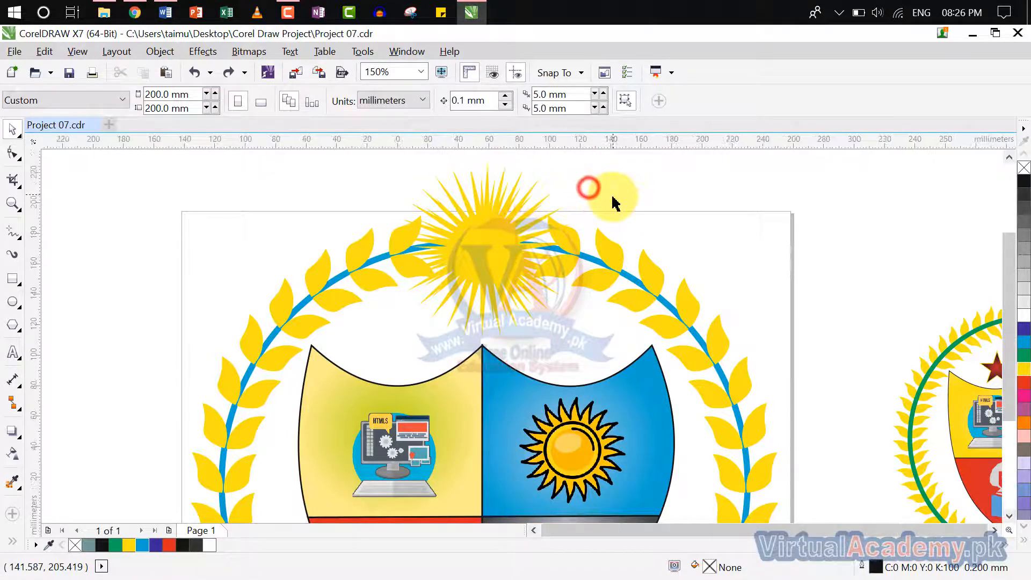
Step: Examine the sunburst on the reference emblem and compare its size and shape with the one on the new wreath
scroll(616, 203, "down", 2)
scroll(648, 238, "up", 5)
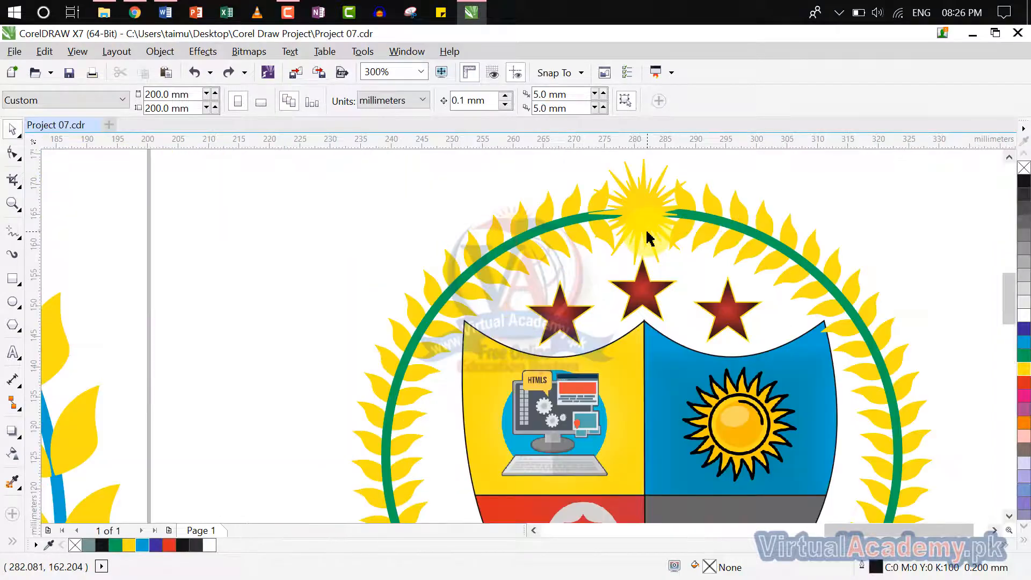
scroll(605, 224, "down", 2)
scroll(354, 202, "down", 2)
scroll(354, 206, "up", 2)
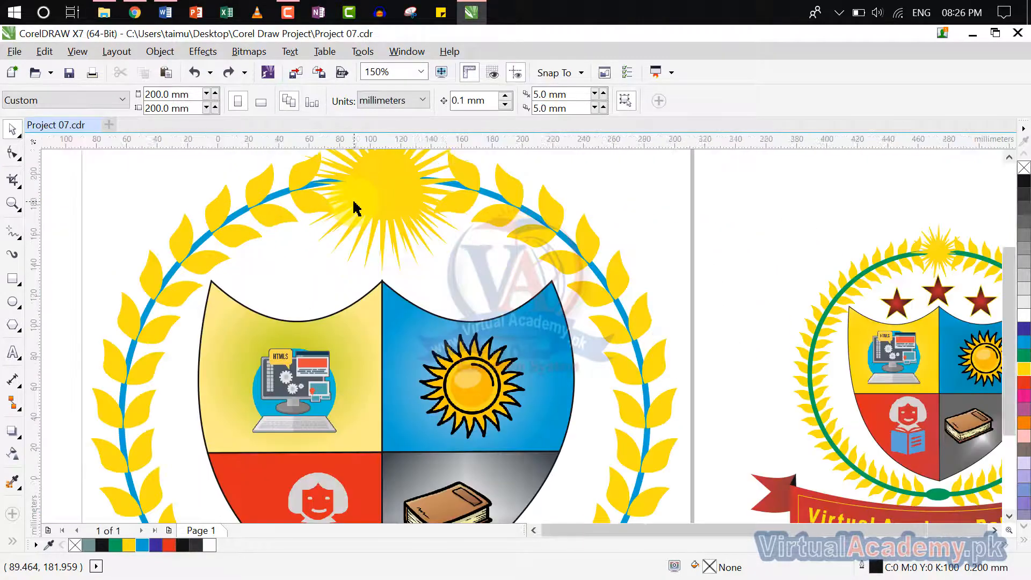
scroll(355, 204, "down", 2)
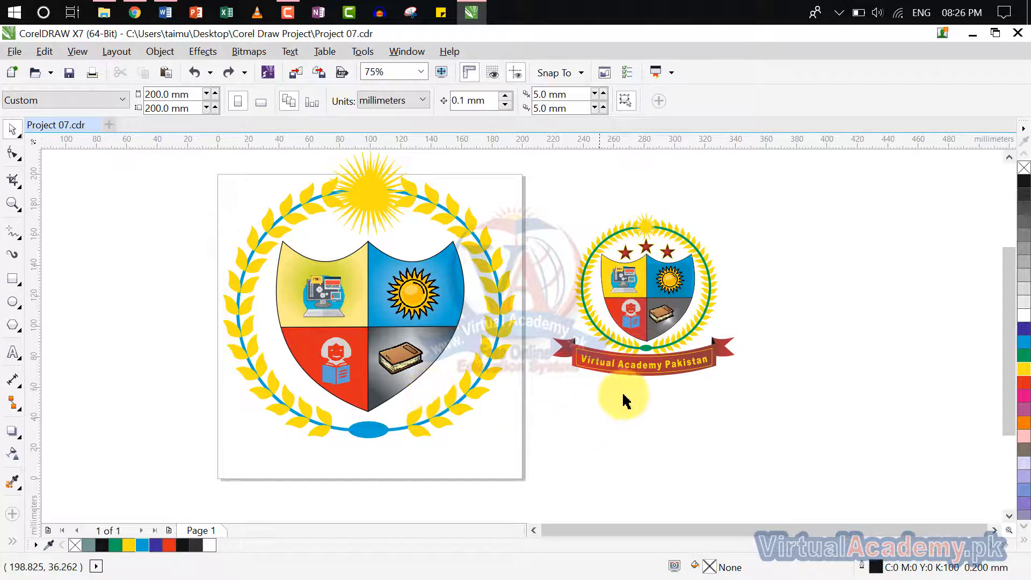
left_click(380, 202)
left_click(369, 189)
left_click(440, 172)
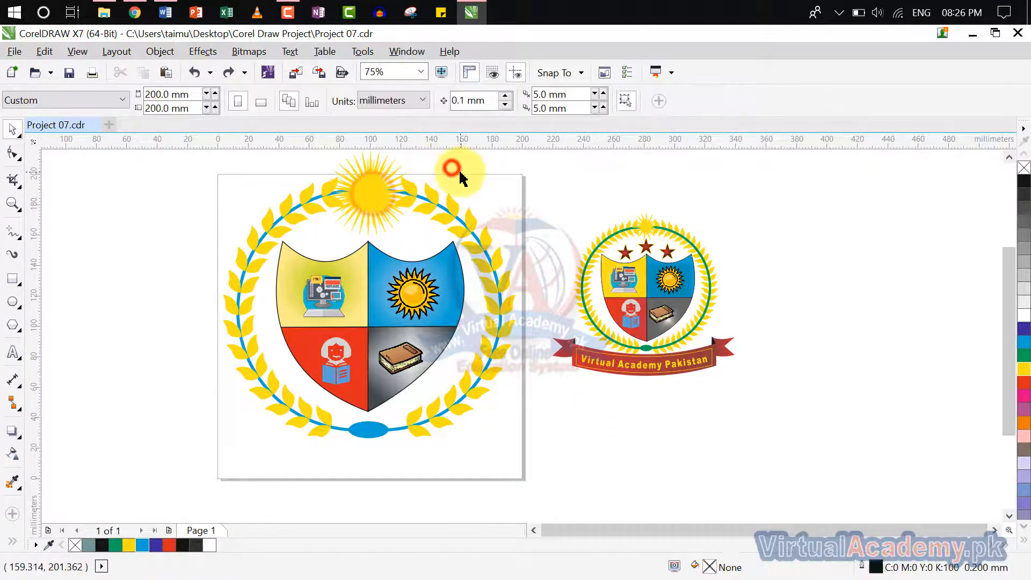
scroll(460, 172, "up", 3)
scroll(460, 173, "left", 3)
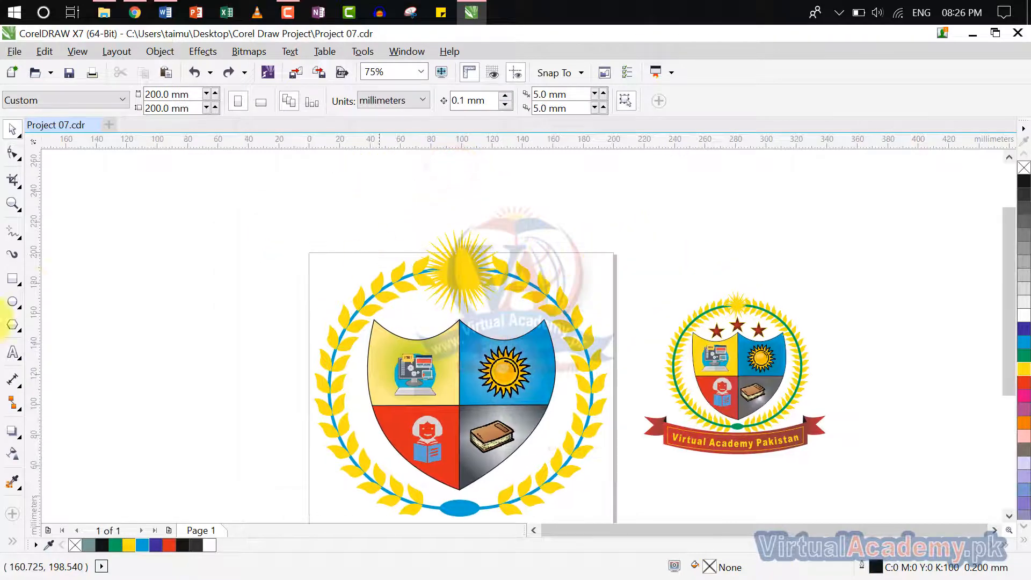
Step: Draw a circle about 12.4 mm in diameter at the sunburst's centre and give it a white fill and a white outline
left_click(18, 304)
scroll(457, 288, "up", 6)
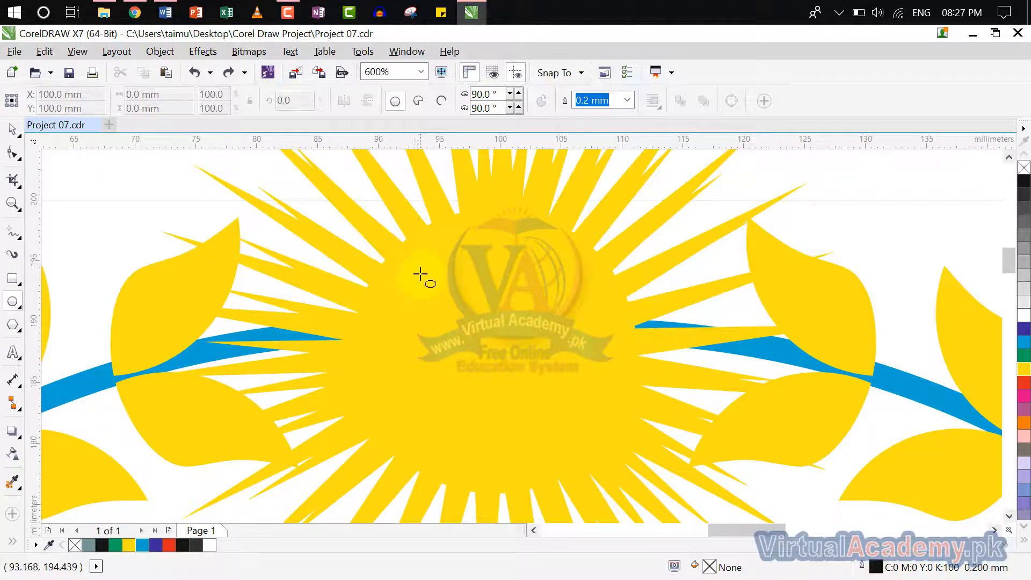
left_click_drag(422, 279, 564, 428)
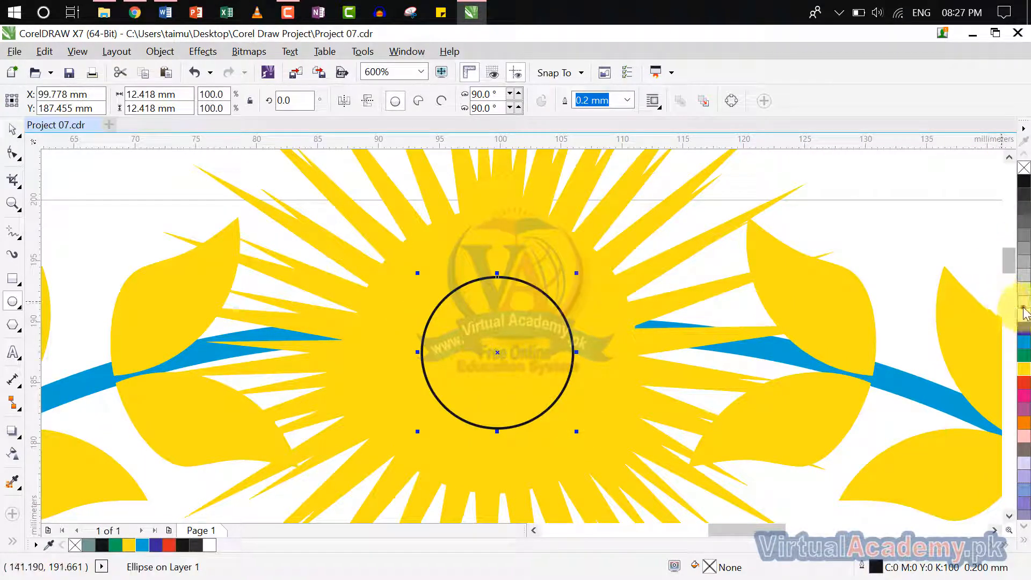
left_click(1023, 311)
right_click(1020, 305)
left_click(874, 249)
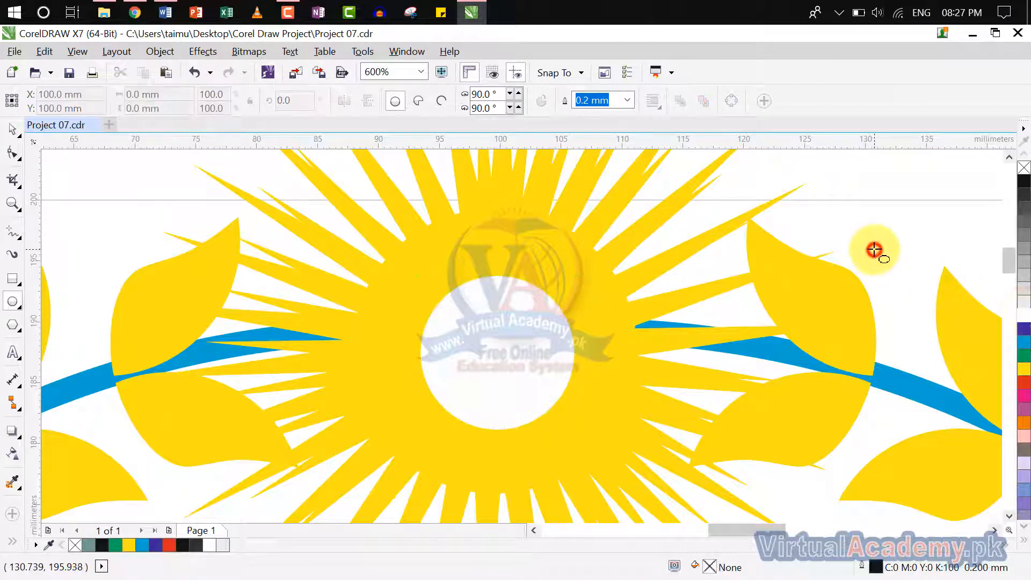
scroll(874, 249, "down", 5)
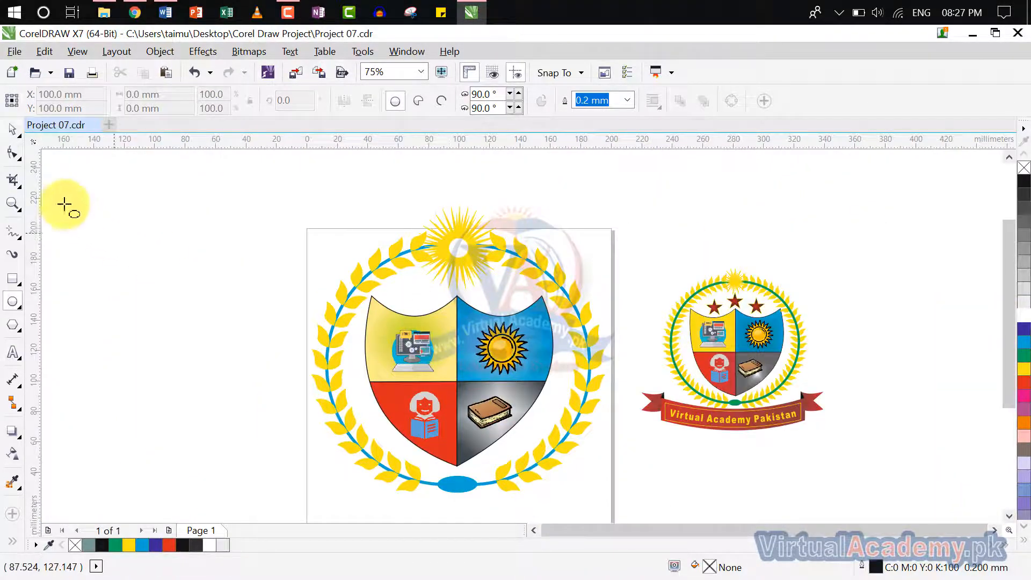
left_click(12, 129)
scroll(467, 255, "up", 3)
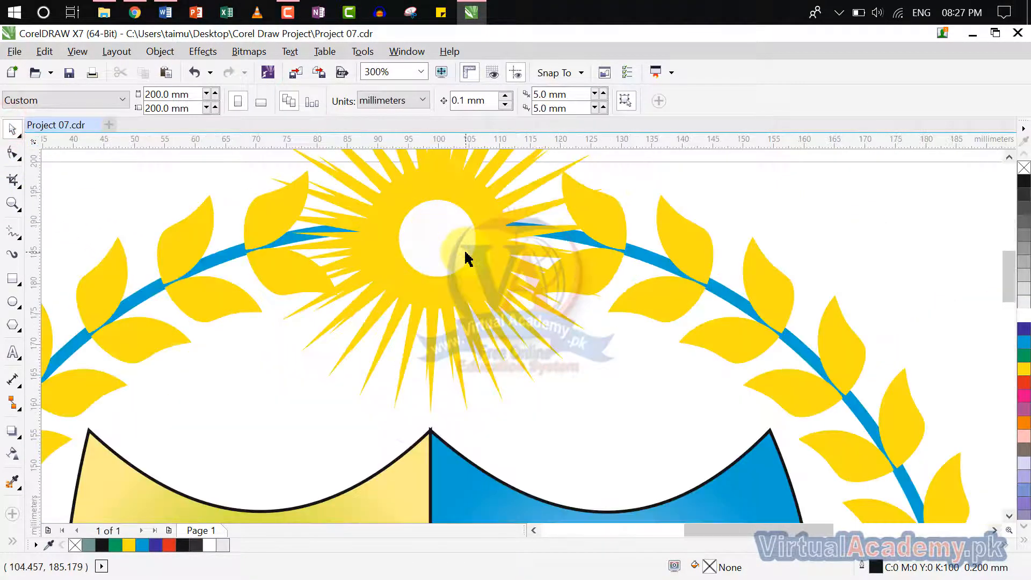
scroll(467, 255, "down", 3)
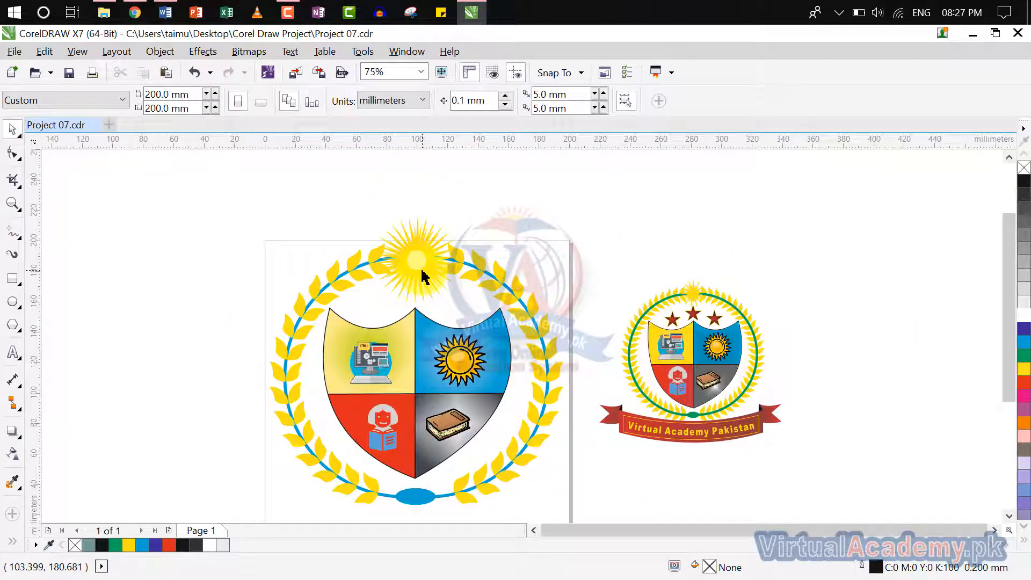
left_click(384, 275)
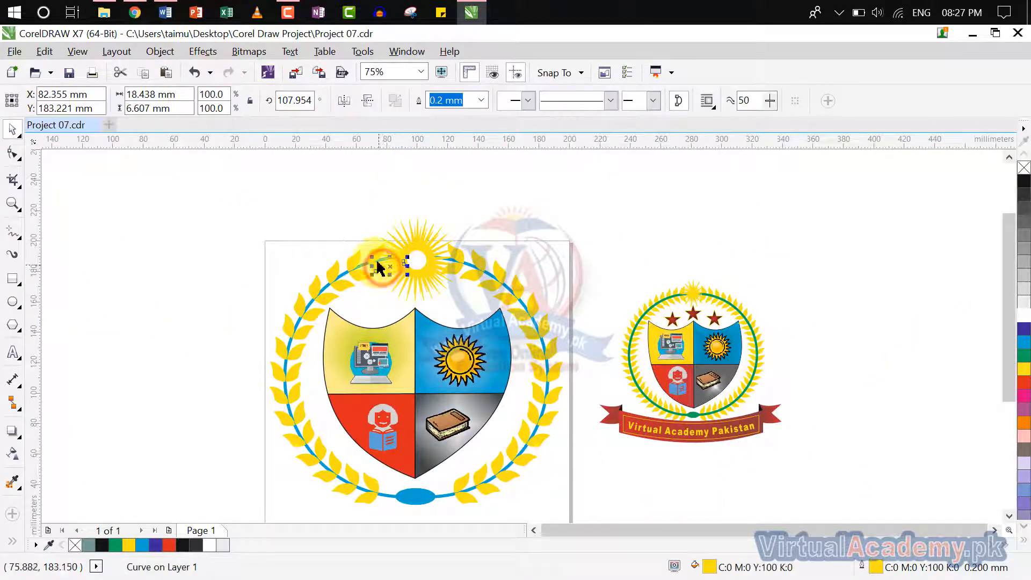
left_click(357, 271)
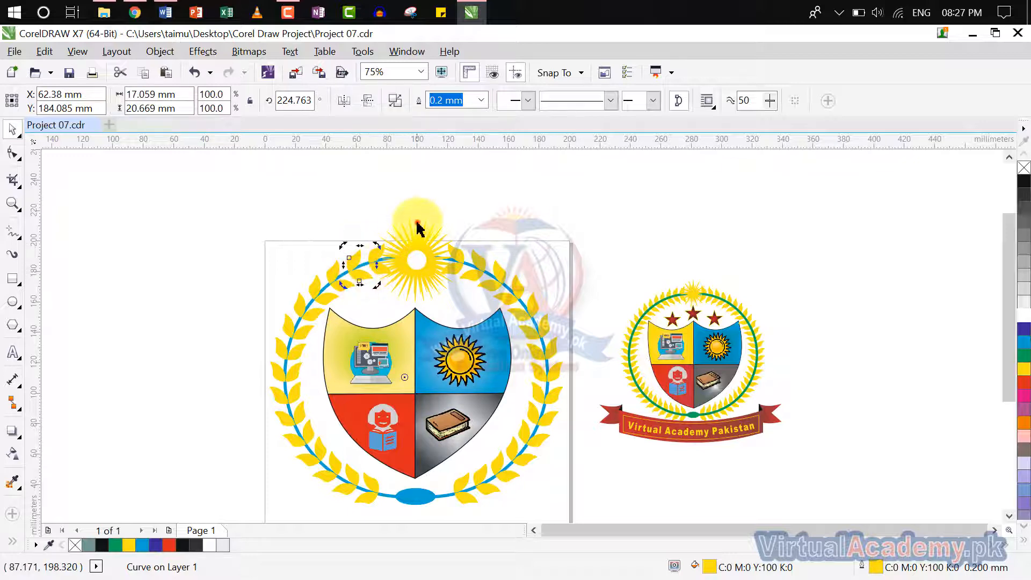
left_click(421, 226)
left_click(465, 207)
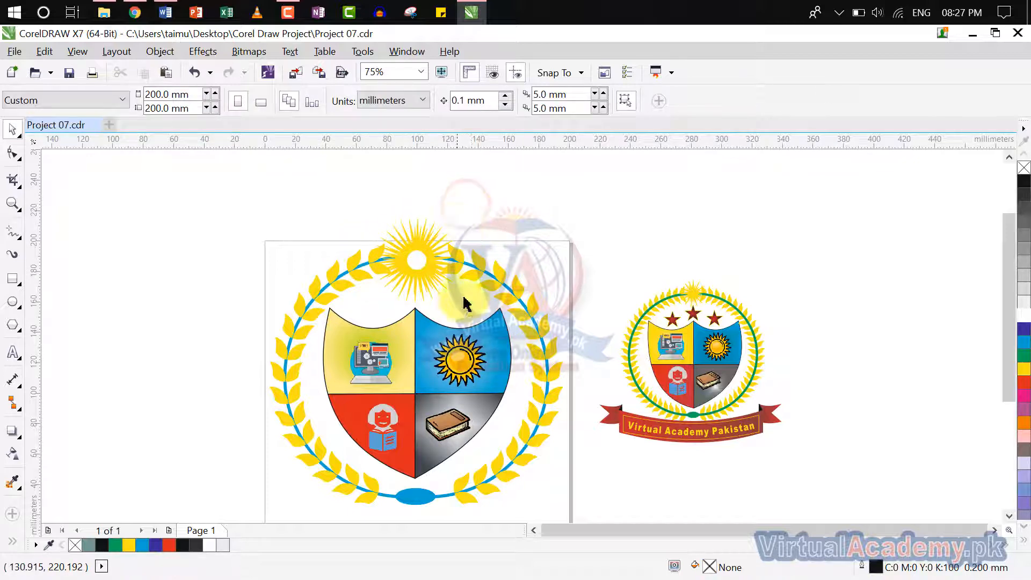
Step: Draw a five-pointed star about 20 by 19 mm above the shield and copy it to form a row of three
left_click(10, 329)
left_click(73, 338)
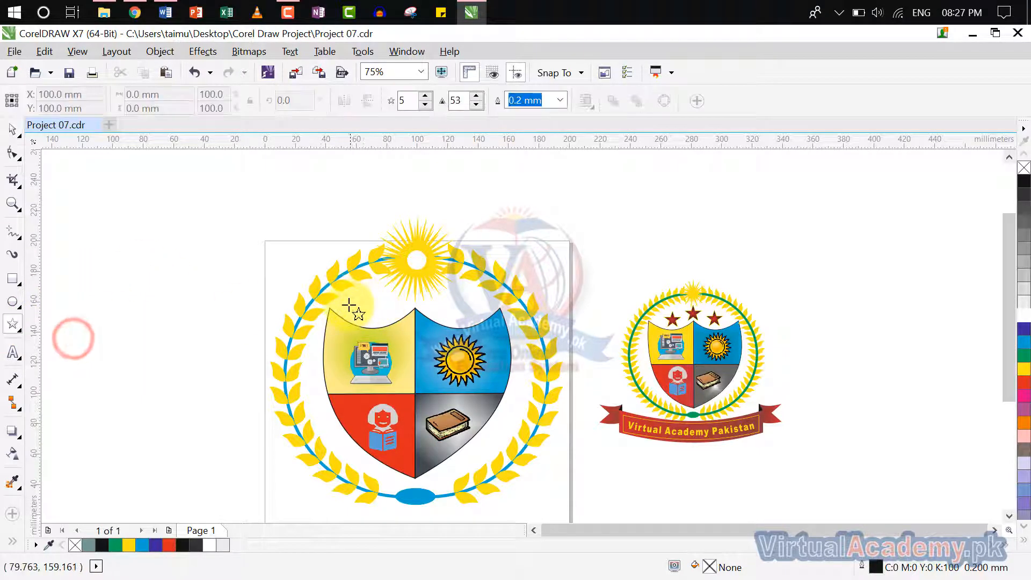
left_click_drag(360, 294, 392, 325)
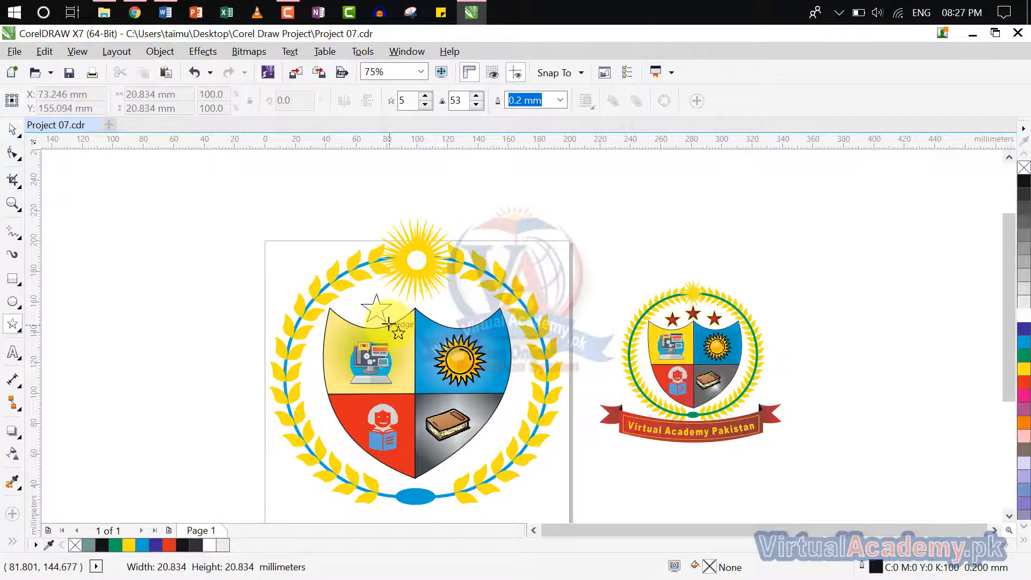
left_click_drag(389, 325, 530, 303)
scroll(388, 324, "up", 2)
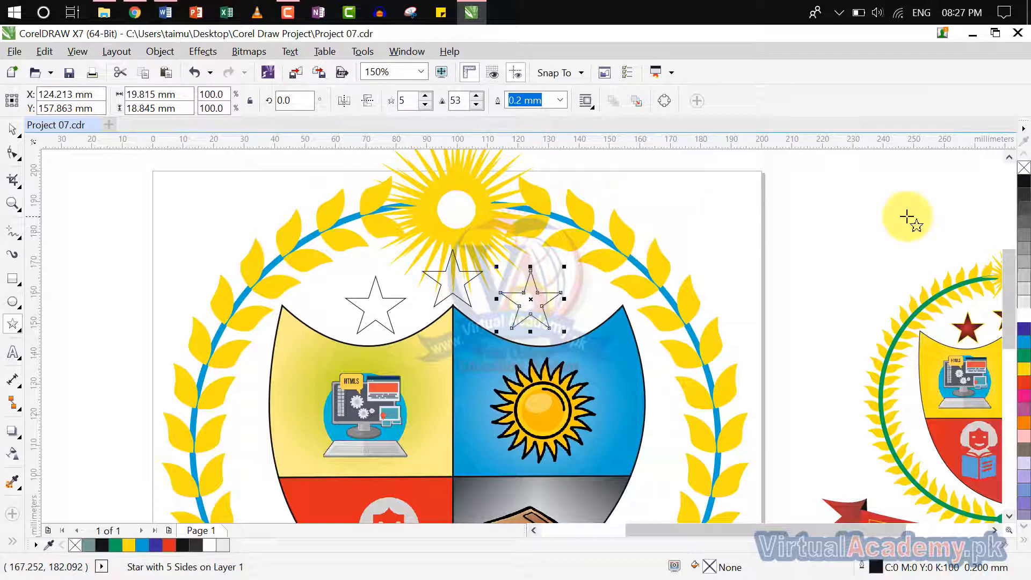
left_click(907, 215)
left_click(18, 133)
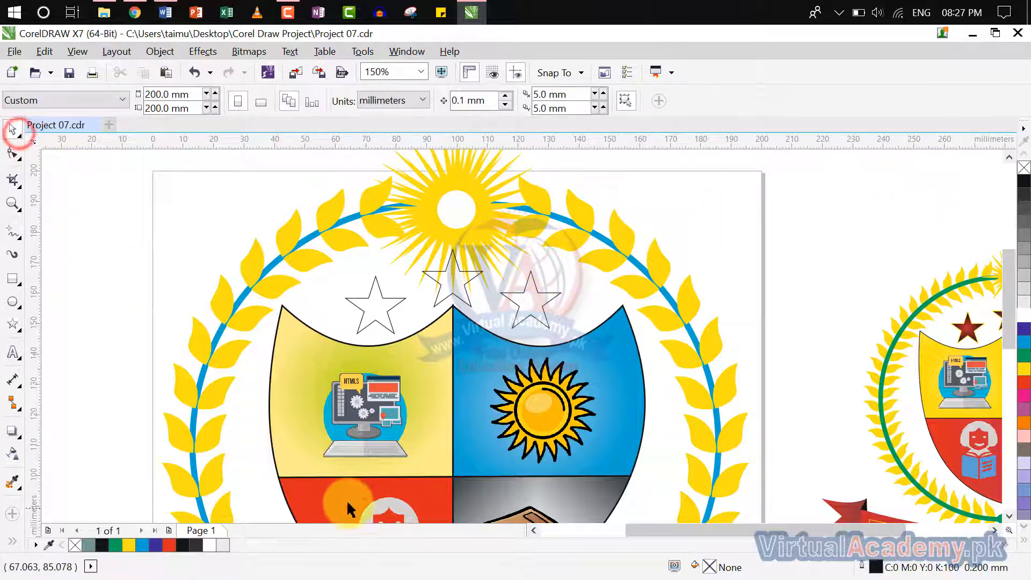
Step: Fill the leftmost star above the shield with solid red
left_click(335, 500)
scroll(334, 499, "down", 1)
left_click_drag(334, 500, 316, 412)
scroll(315, 411, "up", 1)
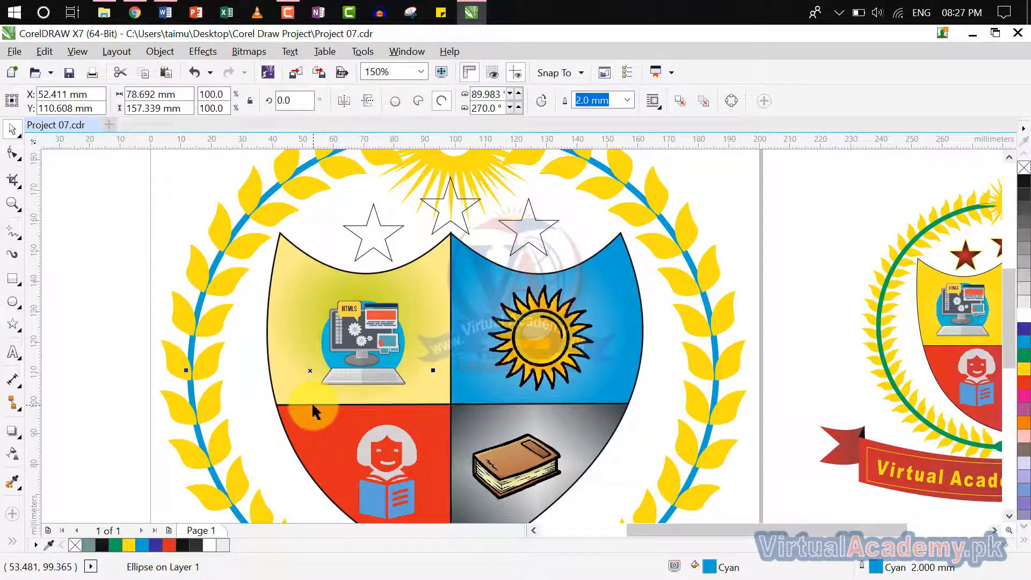
left_click(374, 220)
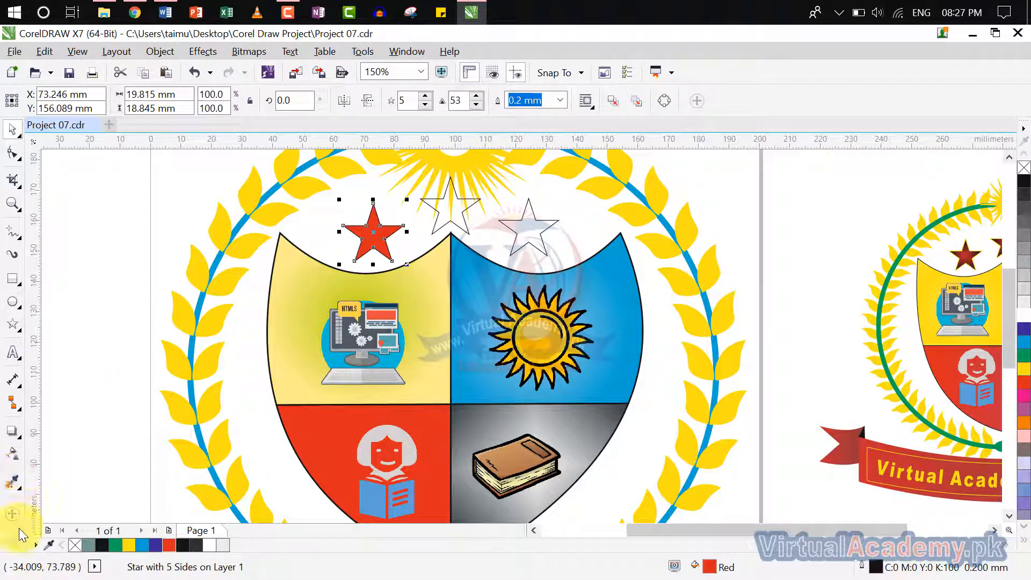
Step: Give the leftmost star a rectangular fountain fill with a white centre fading out to red, and adjust its extent
left_click(41, 514)
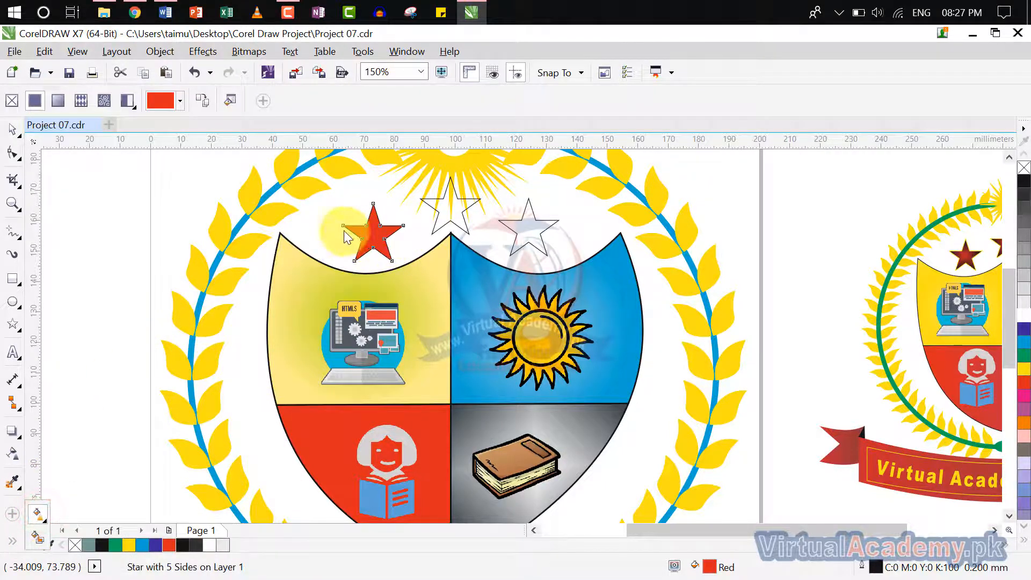
left_click(379, 236)
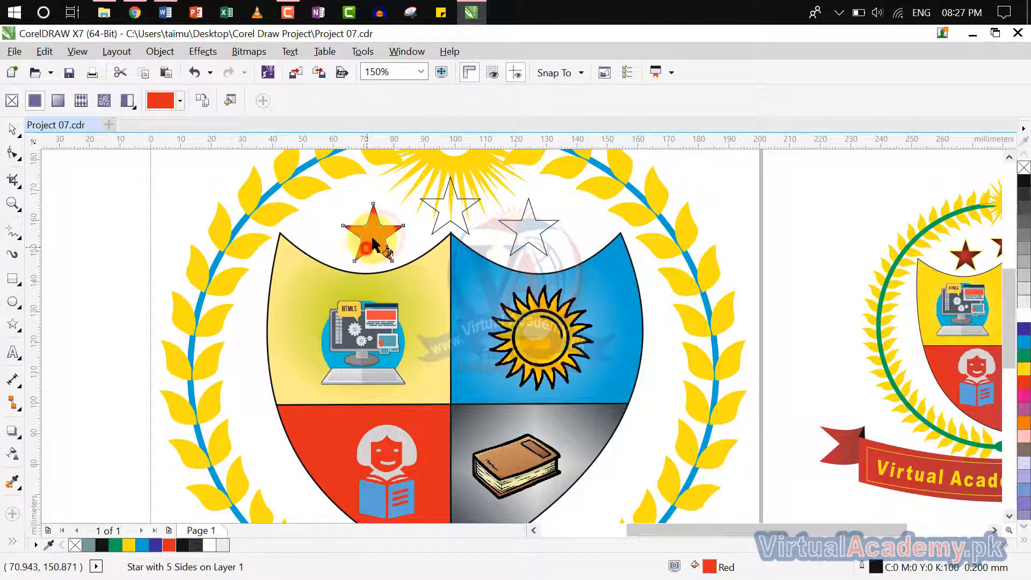
left_click_drag(367, 247, 374, 235)
left_click(380, 238)
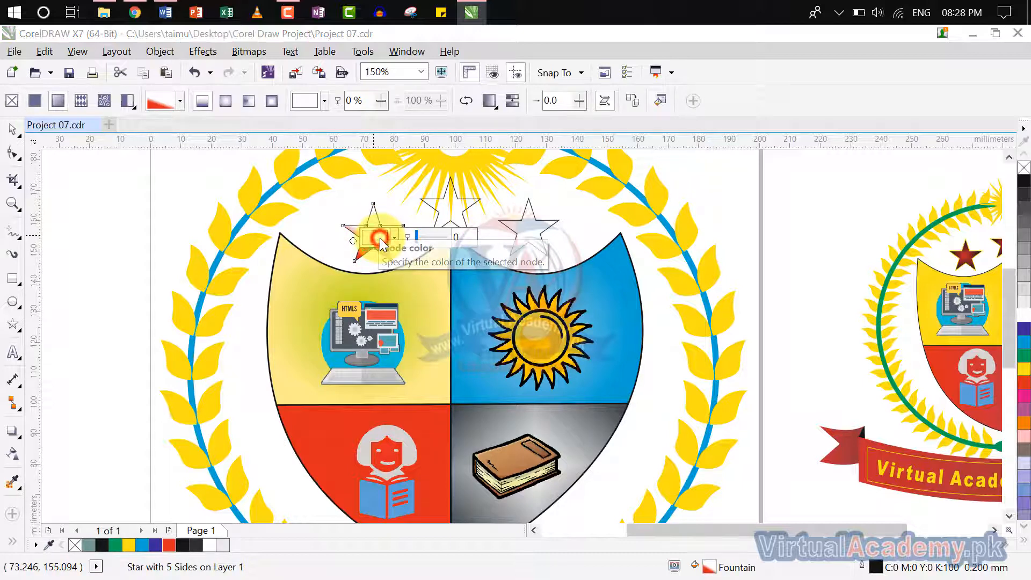
left_click(379, 238)
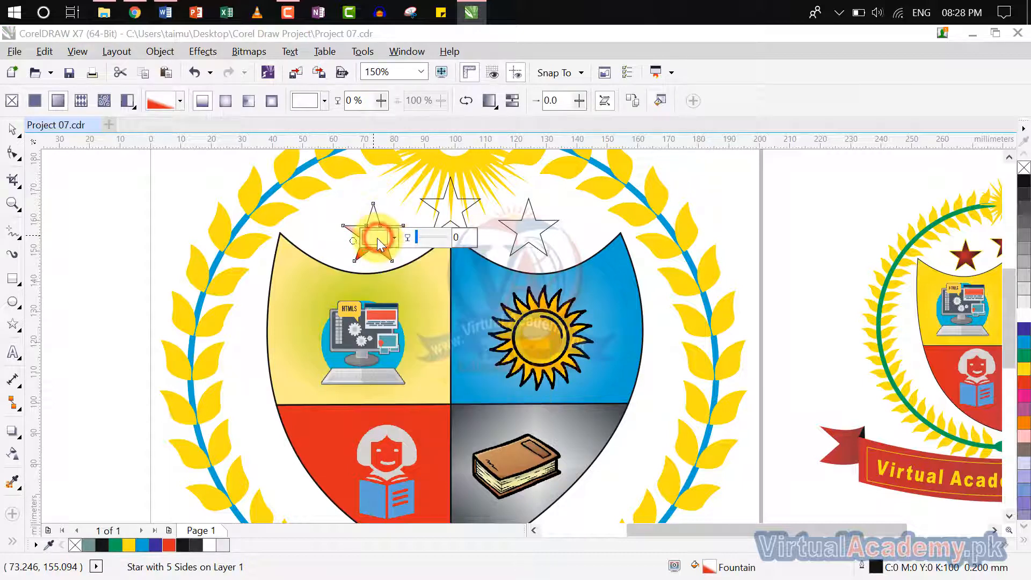
left_click(226, 103)
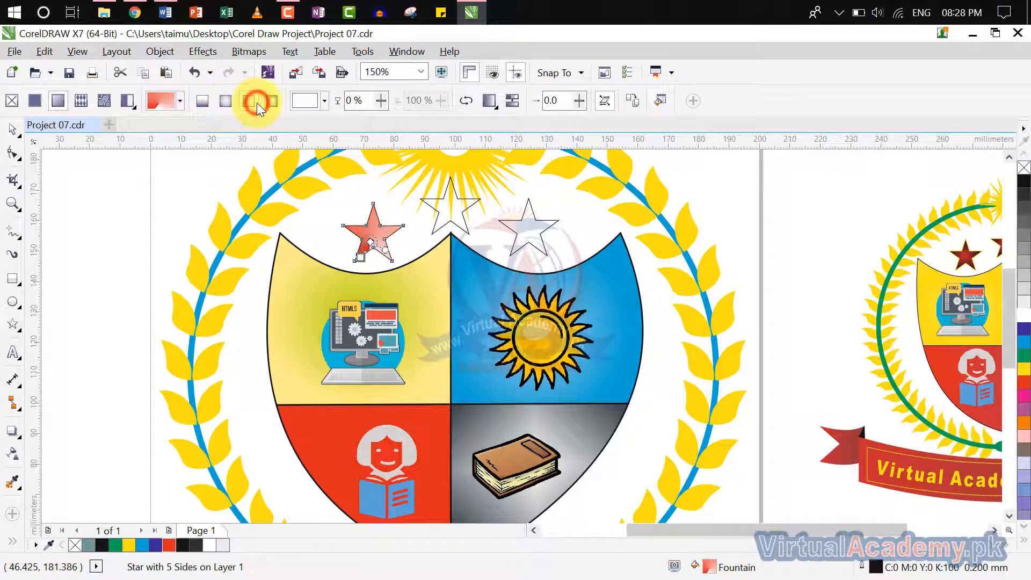
left_click(271, 103)
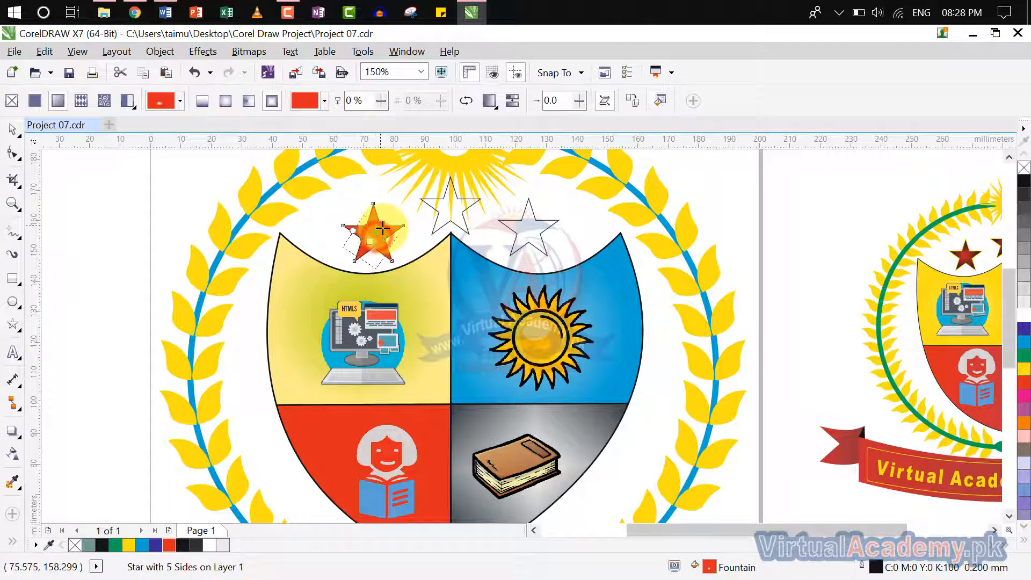
left_click_drag(382, 228, 367, 244)
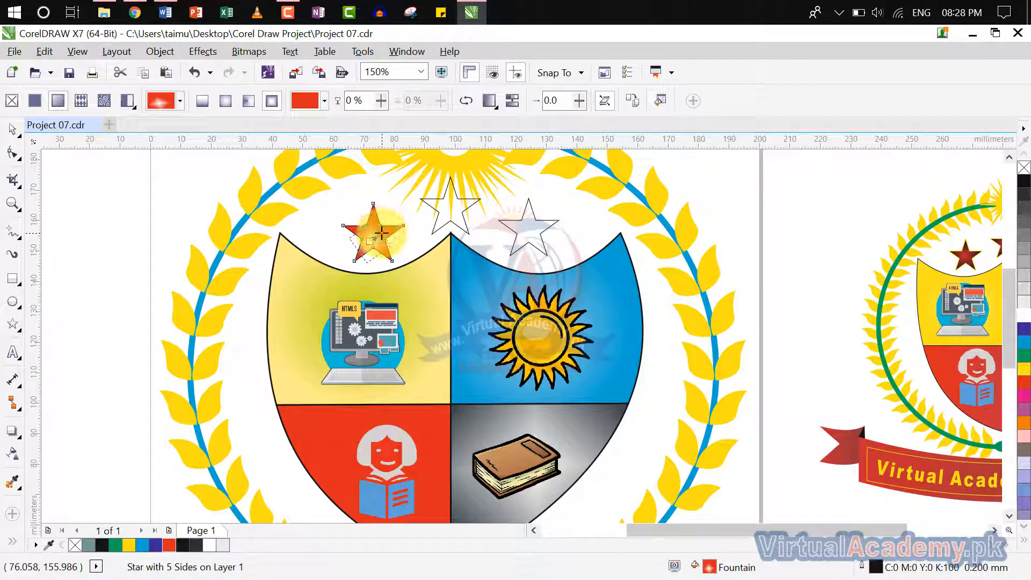
left_click(391, 209)
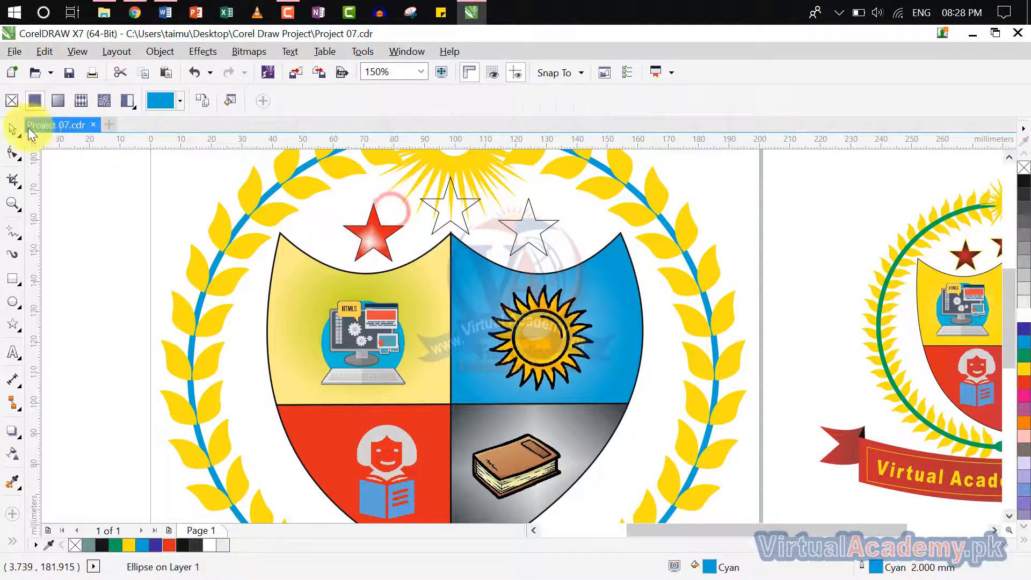
Step: Remove the outline from the gradient-filled star
left_click(12, 129)
left_click(168, 215)
left_click(364, 240)
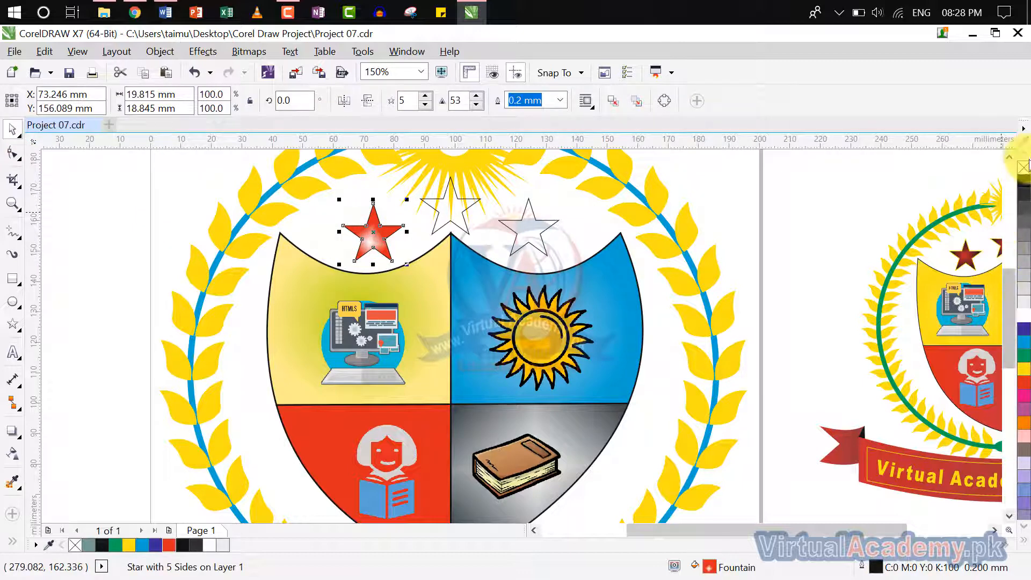
right_click(1023, 168)
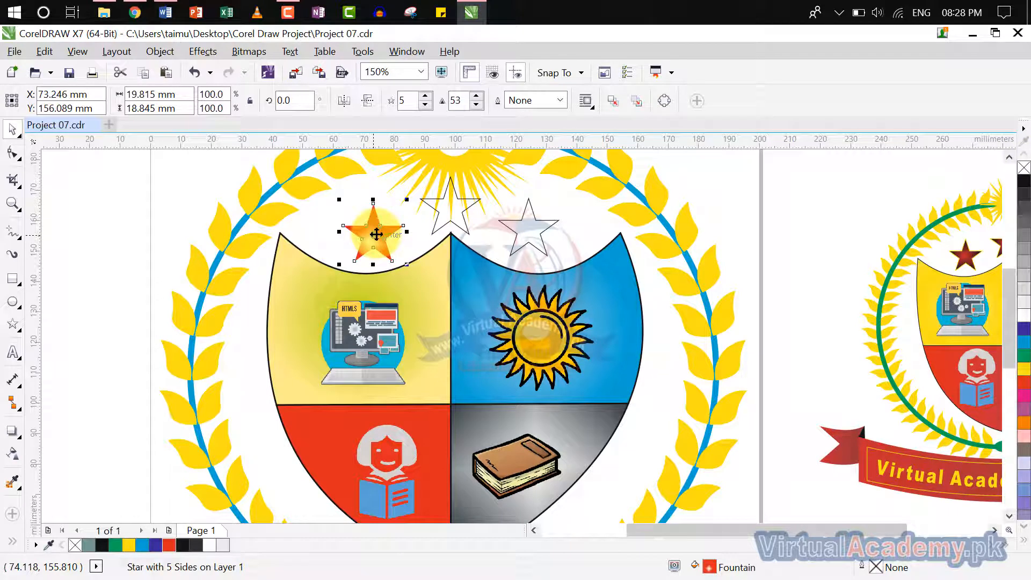
Step: Copy the outline and fill properties of the leftmost gradient star onto the middle star
left_click(451, 223)
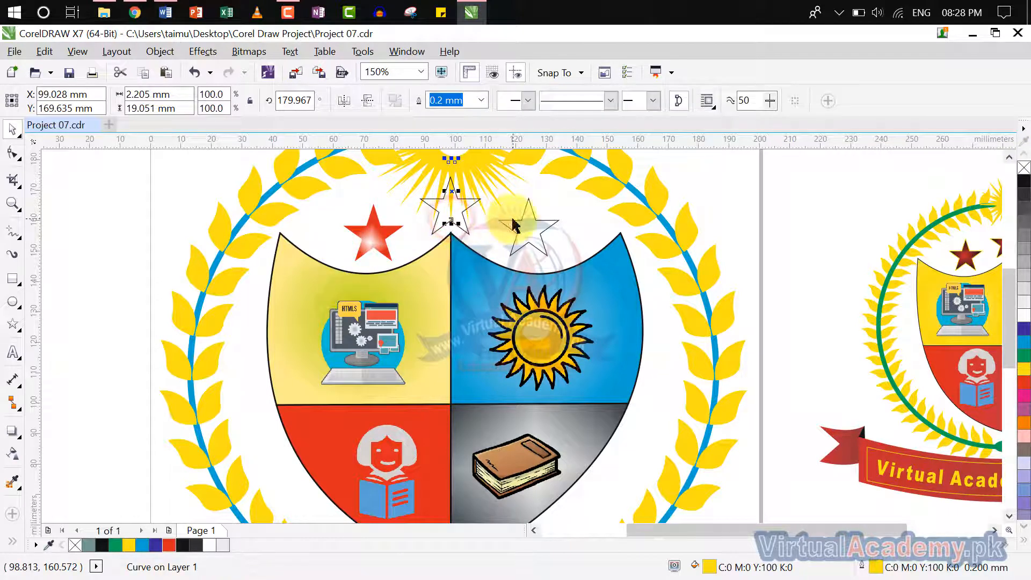
left_click(574, 211)
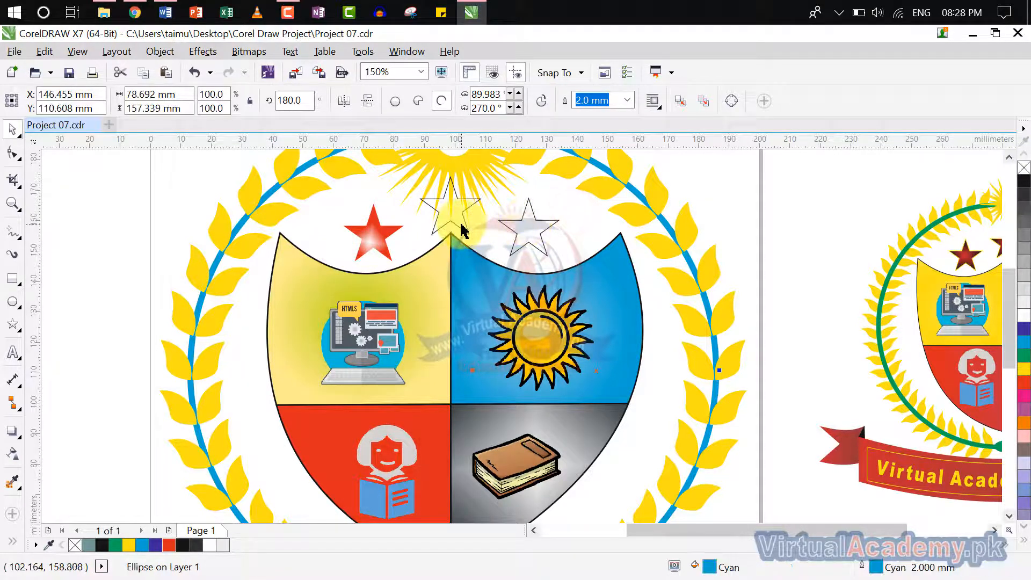
left_click(460, 228)
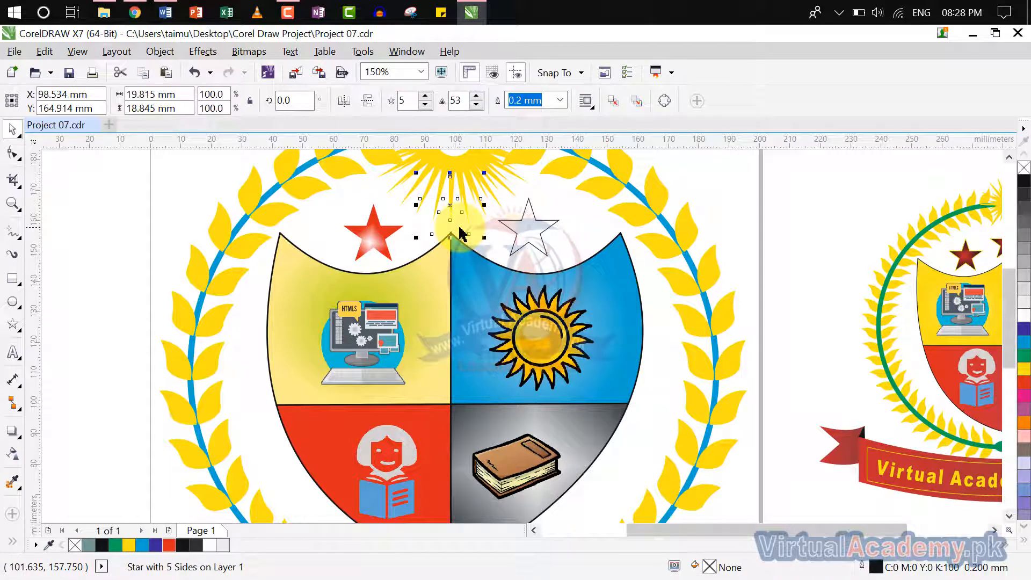
key("ctrl+z")
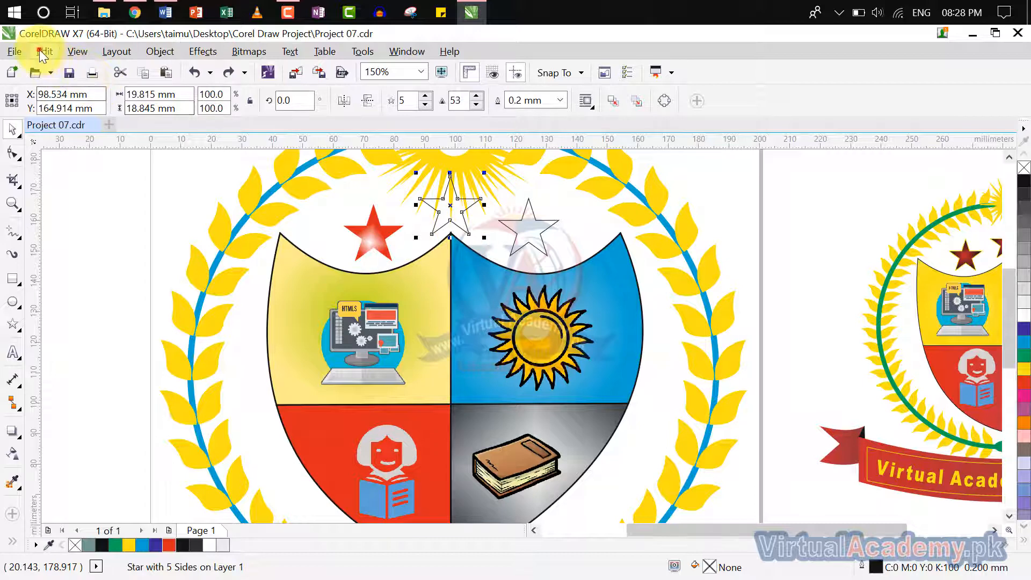
left_click(43, 51)
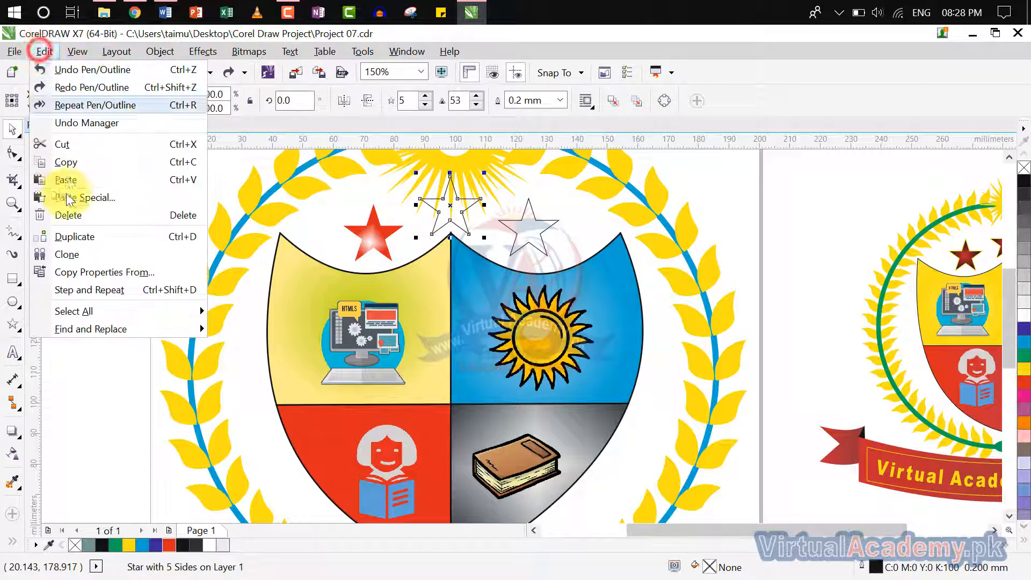
left_click(89, 275)
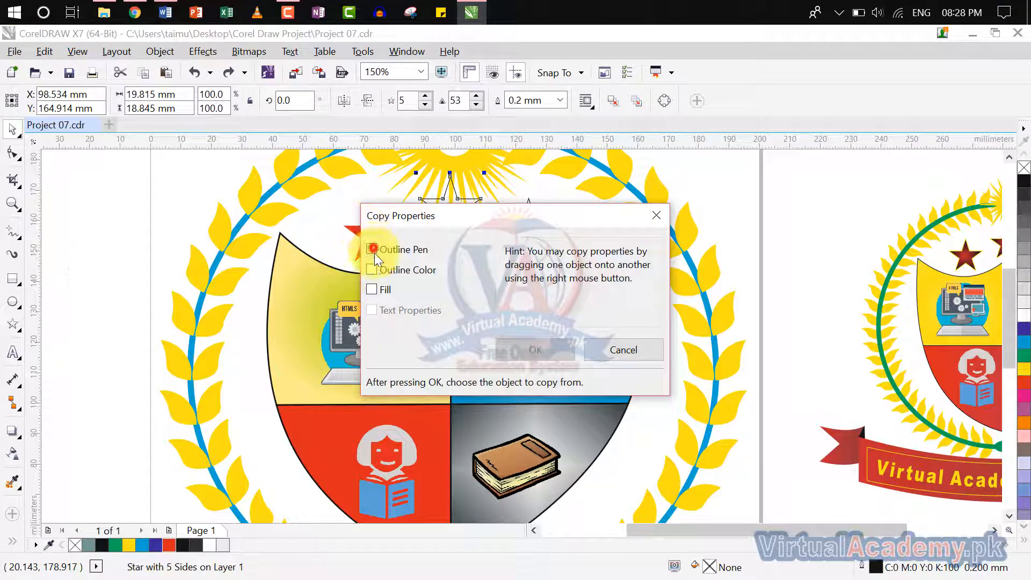
left_click(532, 349)
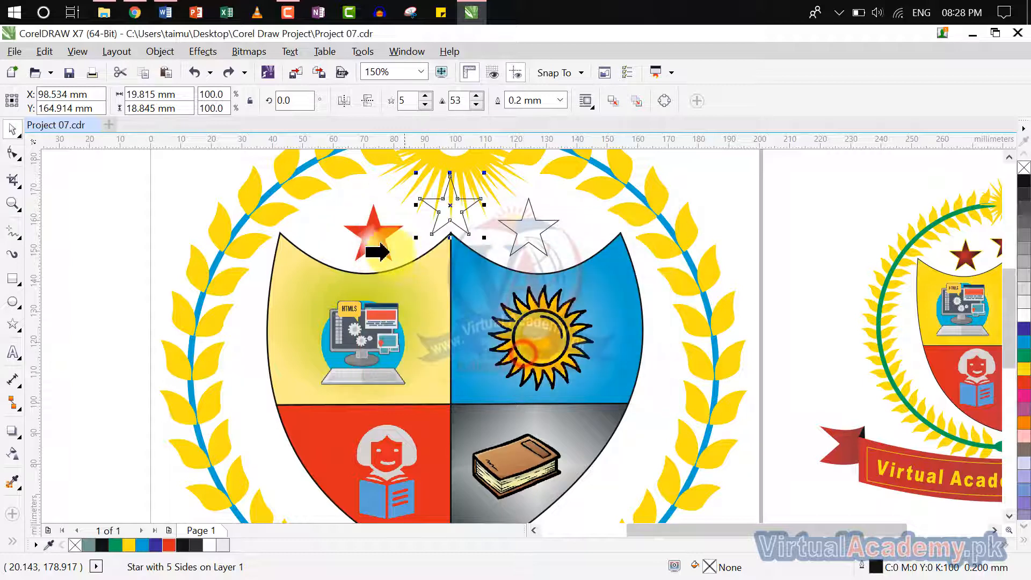
left_click(373, 232)
Step: Repeat the copied star properties on the rightmost star above the shield
left_click(529, 226)
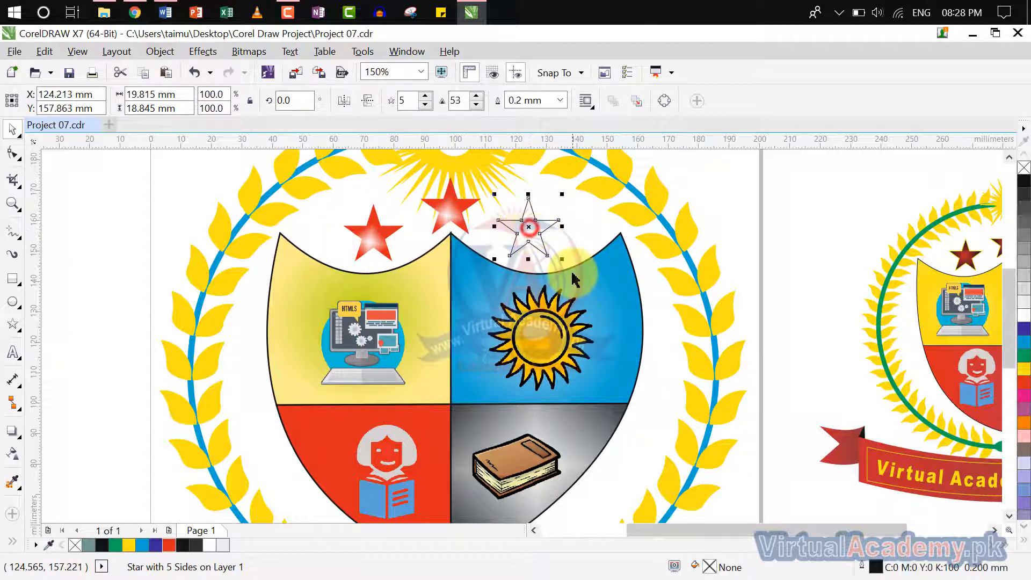
key("ctrl+r")
left_click(732, 216)
Step: Draw a rectangle about 201 by 25 mm across the bottom of the wreath as the banner's base shape
scroll(732, 216, "down", 2)
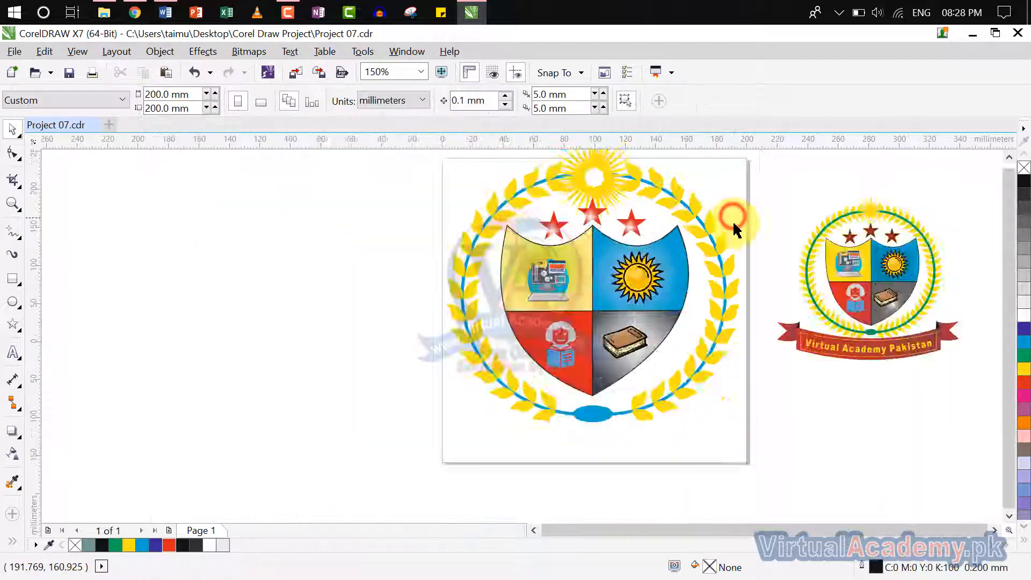
scroll(618, 225, "up", 2)
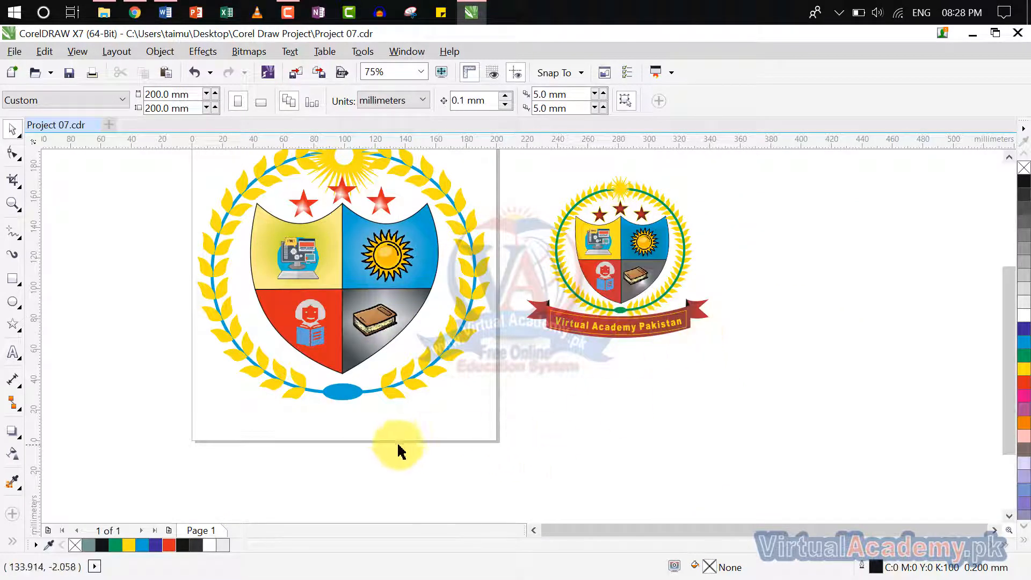
left_click_drag(401, 449, 391, 384)
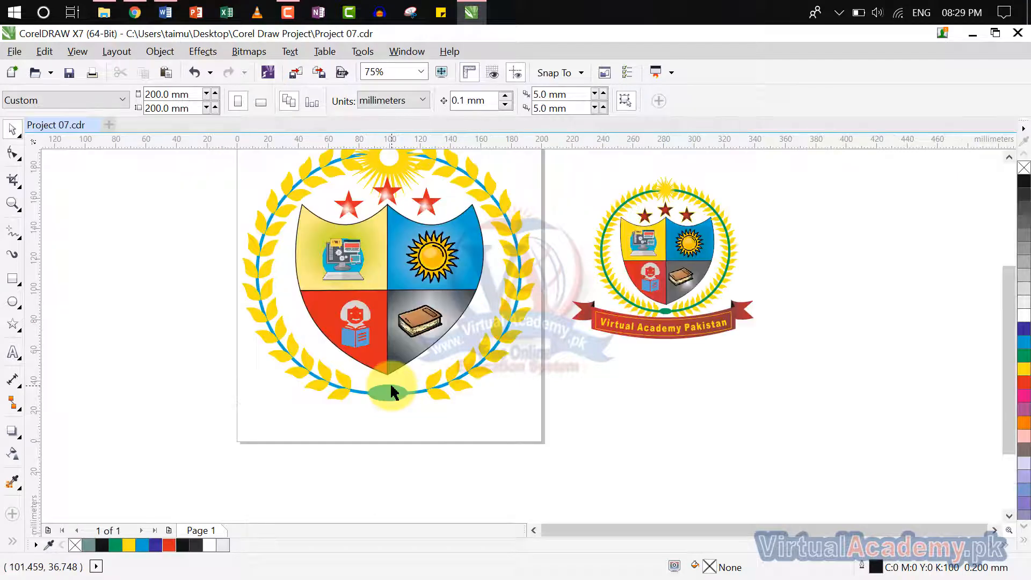
scroll(341, 405, "up", 4)
scroll(344, 409, "down", 4)
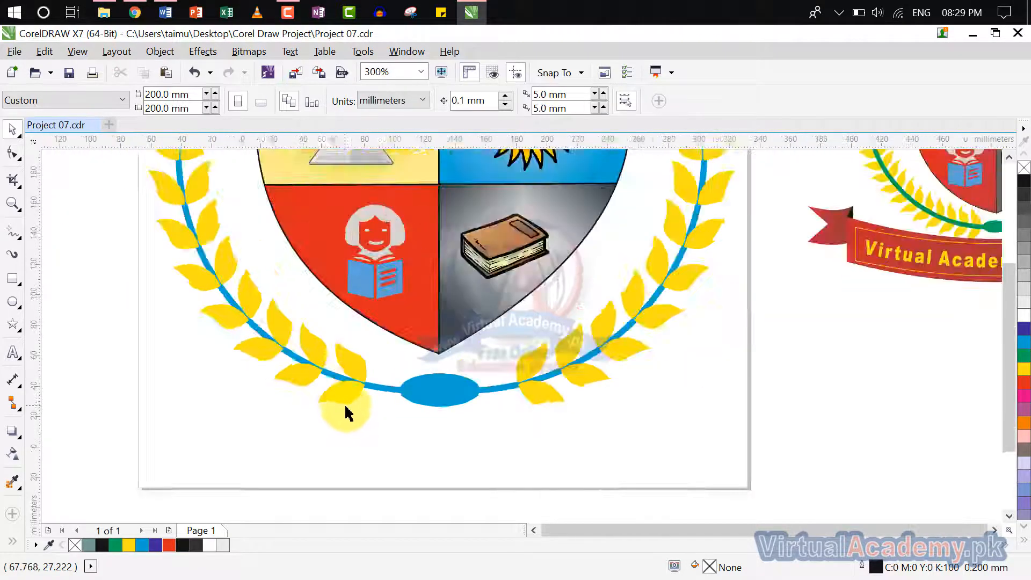
left_click(12, 278)
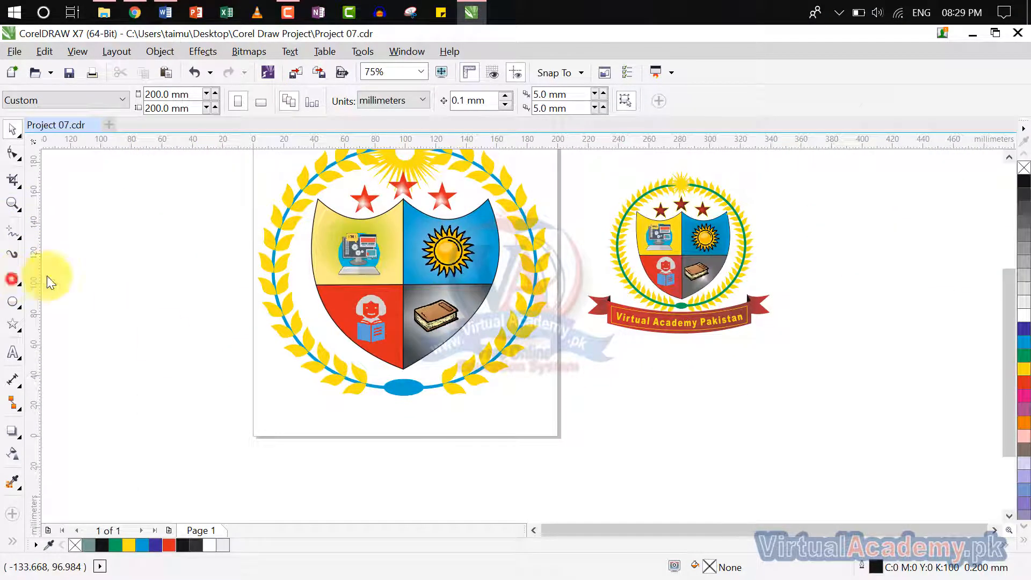
left_click_drag(253, 359, 559, 398)
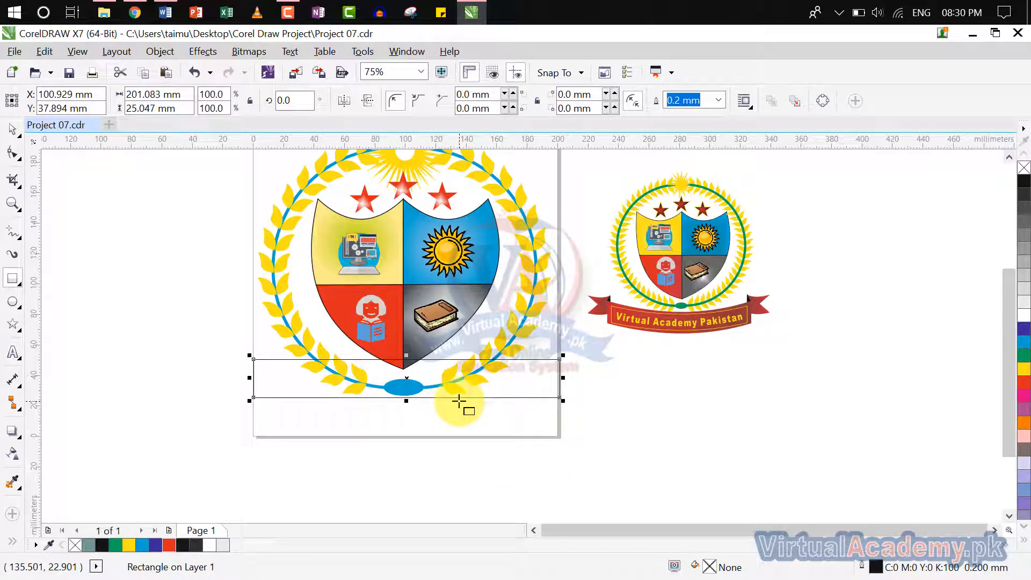
Step: Convert the wide rectangle to curves, turn its upper edge into a curve and bow it downward to the top of the blue ellipse
left_click(12, 159)
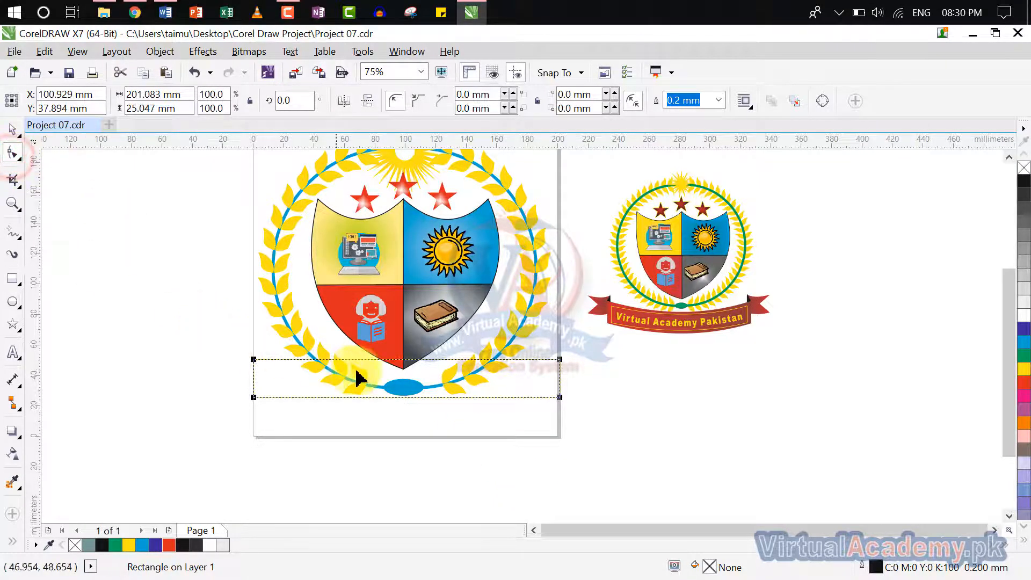
scroll(407, 363, "up", 2)
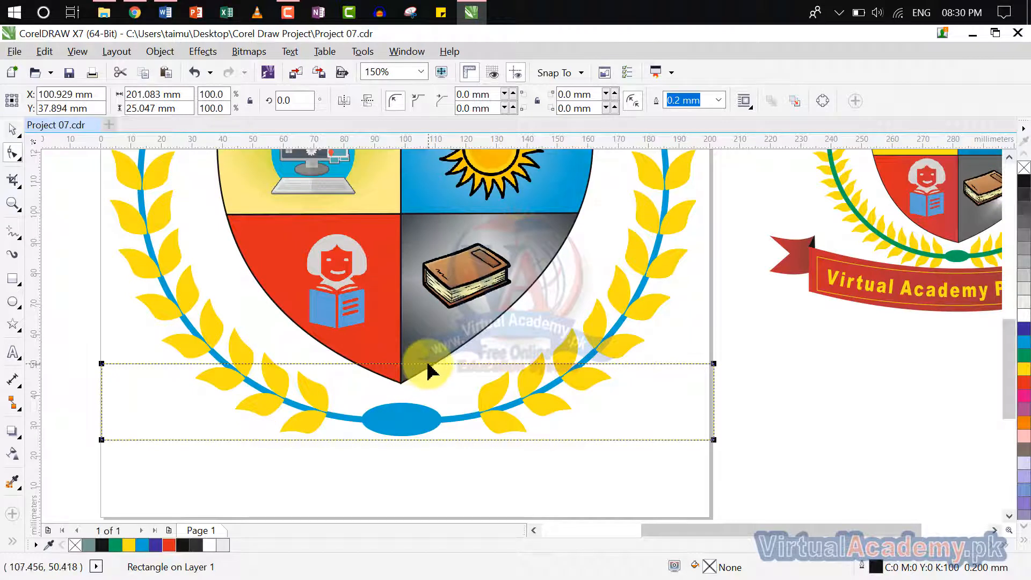
right_click(429, 371)
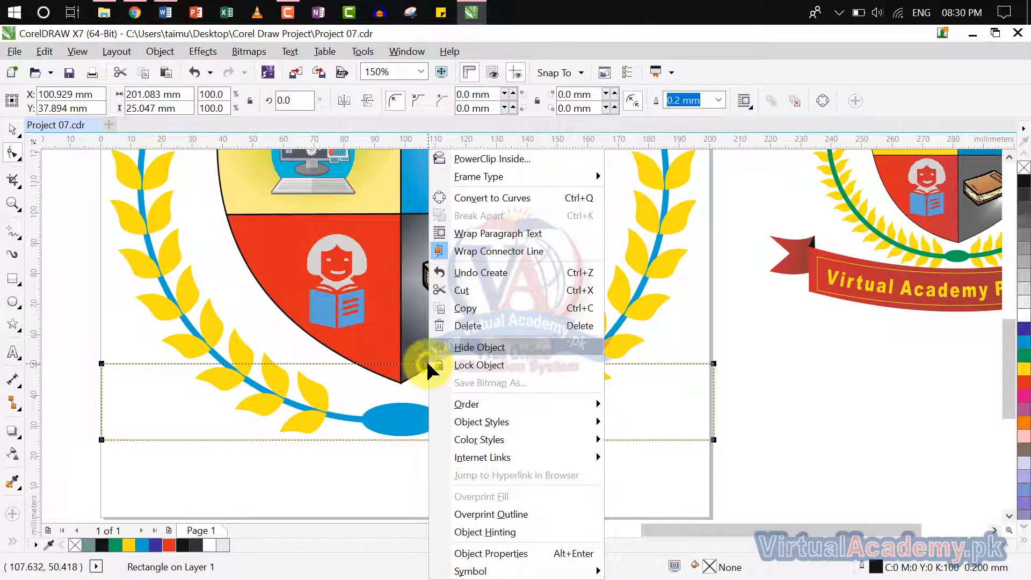
left_click(456, 202)
mouse_move(417, 371)
left_mouse_down()
mouse_move(414, 416)
mouse_move(411, 363)
left_mouse_up()
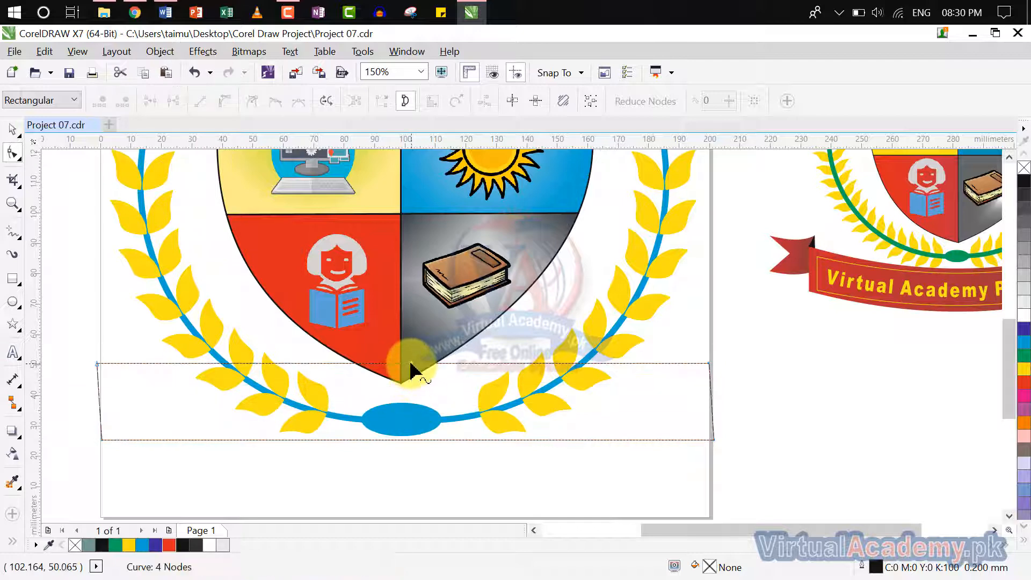
right_click(411, 363)
left_click(463, 166)
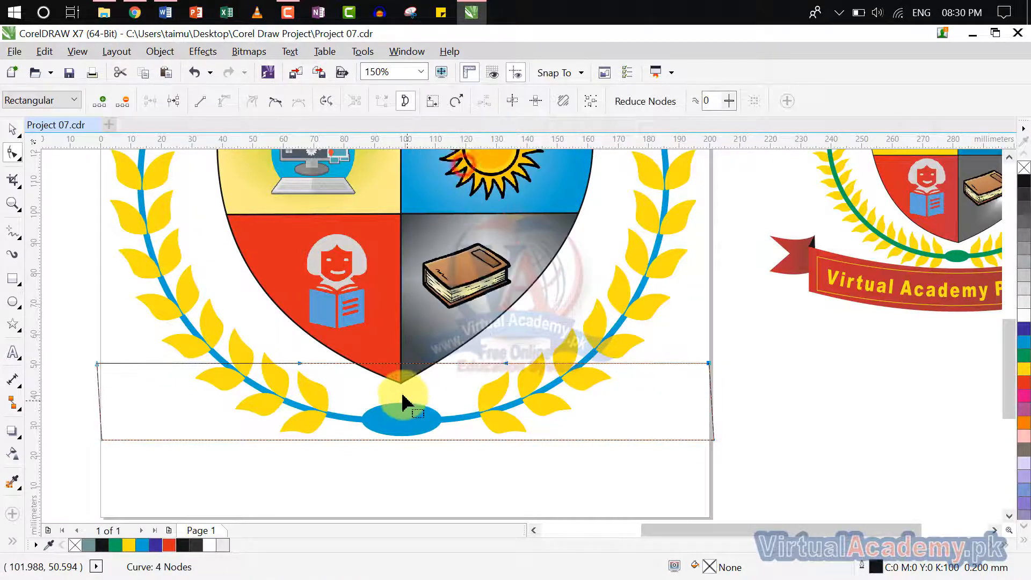
left_click_drag(398, 365, 395, 403)
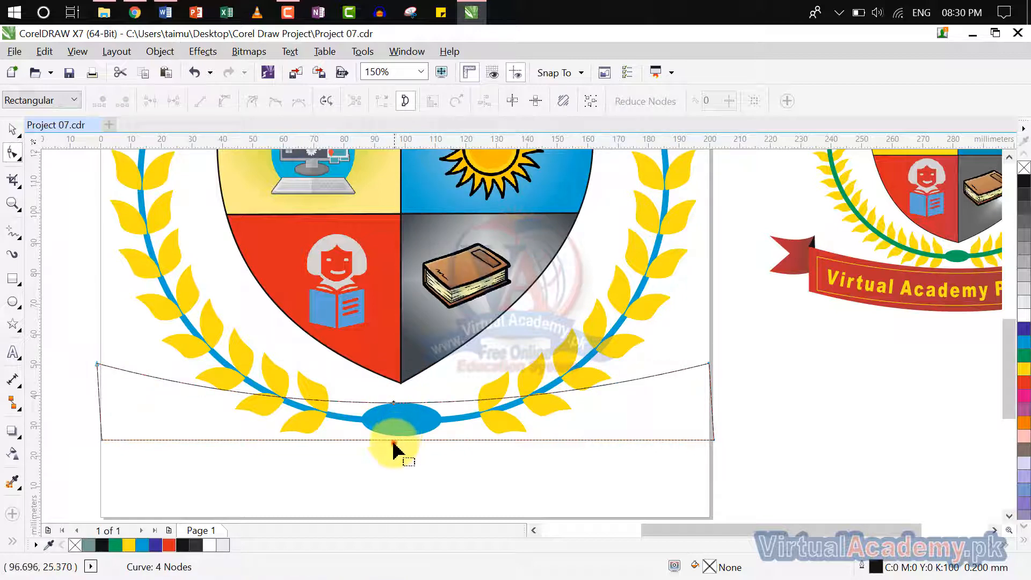
Step: Convert the banner's lower edge to a curve and bow it downward roughly parallel to the upper edge
left_click(395, 440)
right_click(396, 440)
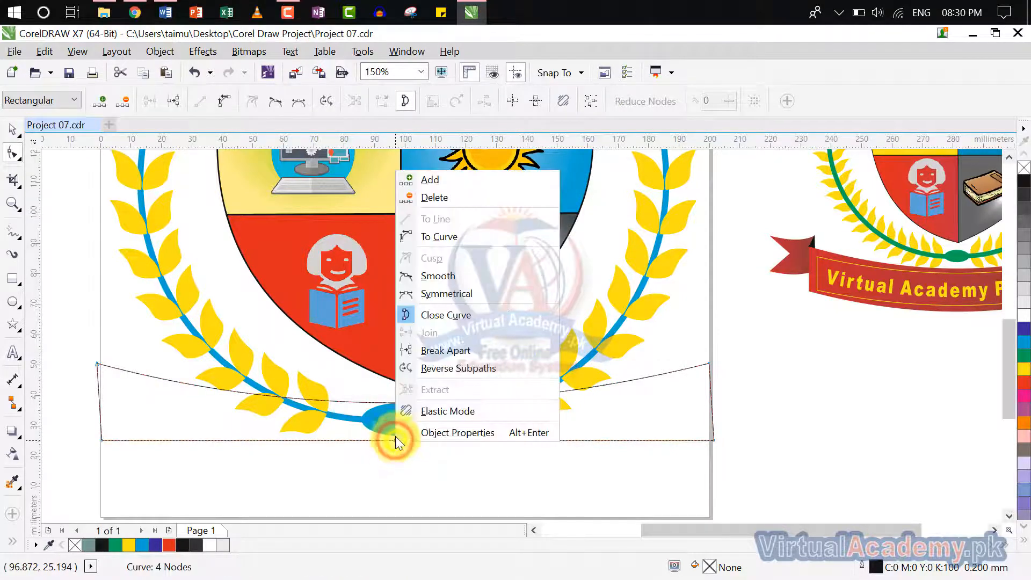
left_click(438, 241)
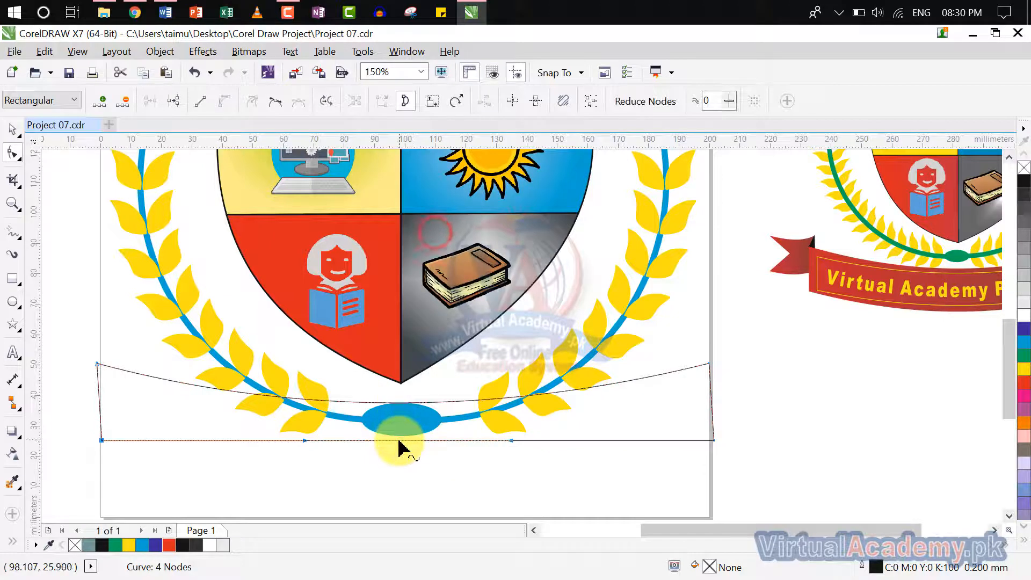
left_click_drag(399, 441, 395, 482)
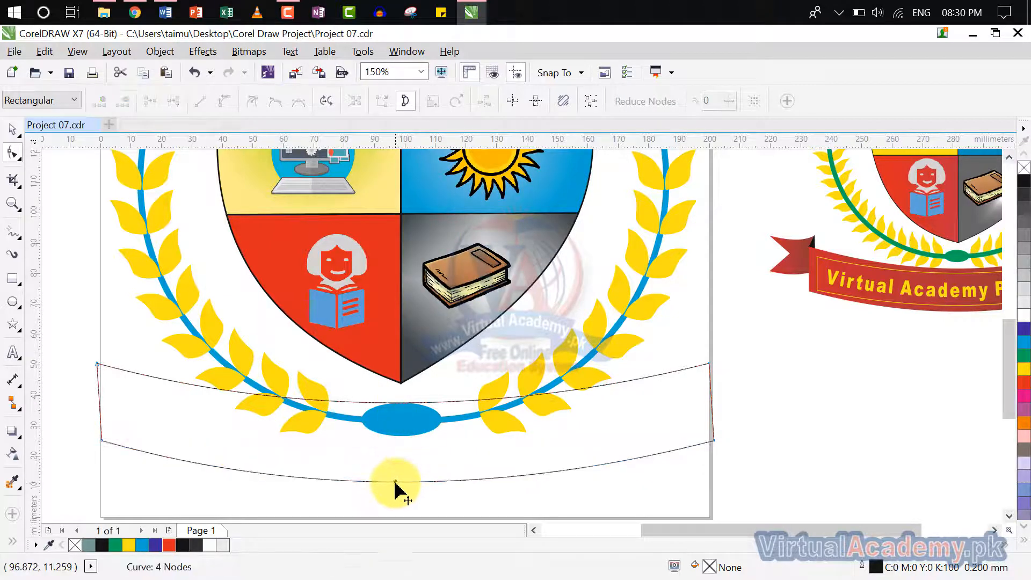
left_click(12, 129)
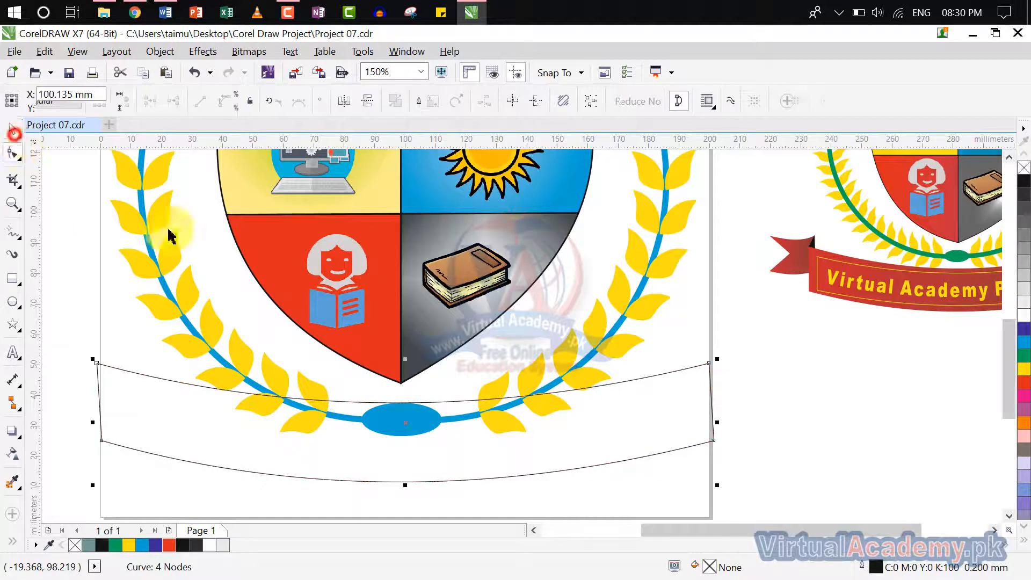
Step: Move the curved banner outline down so that its upper edge passes just below the wreath
scroll(342, 455, "down", 2)
left_click(573, 411)
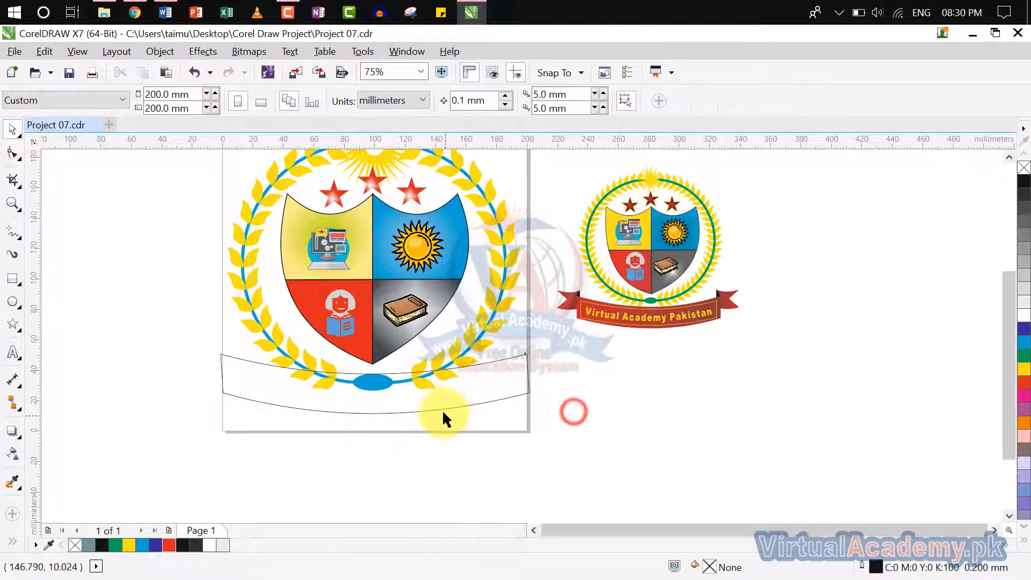
left_click(440, 414)
left_click_drag(438, 405, 434, 425)
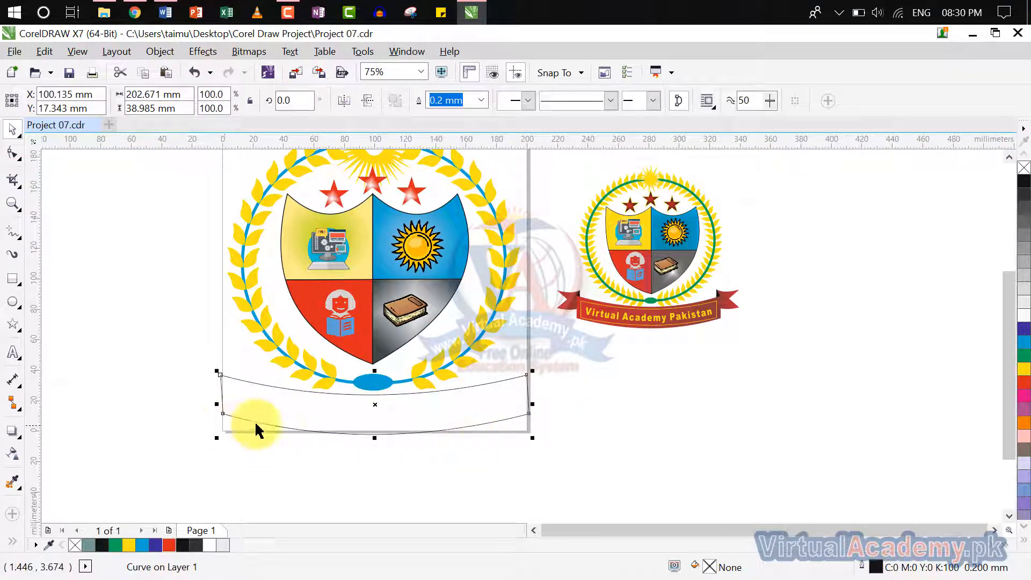
Step: Draw a rectangle about 33 by 23 mm overlapping the right end of the banner for the ribbon tail
left_click(20, 280)
scroll(523, 380, "up", 2)
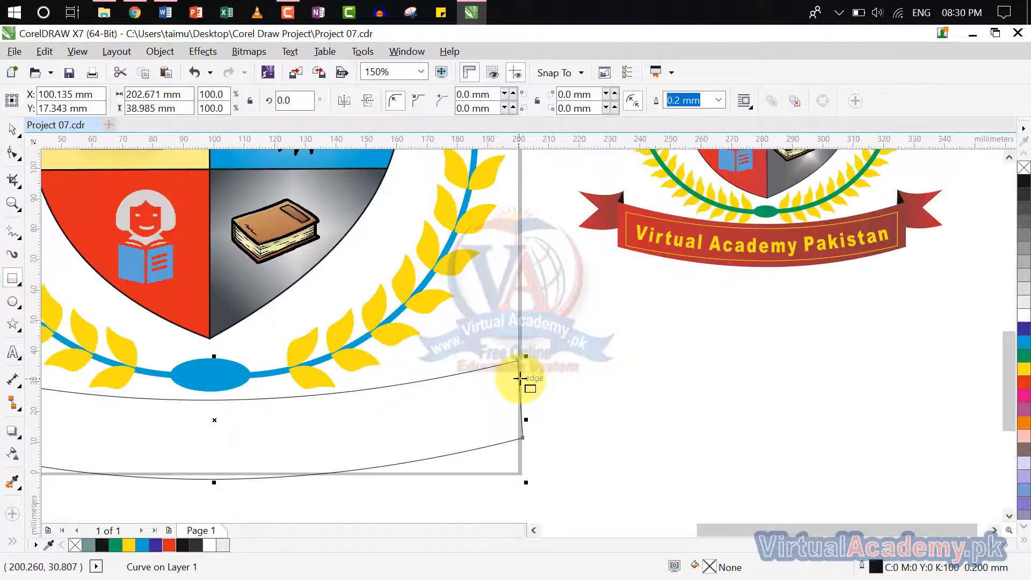
left_click_drag(505, 357, 601, 414)
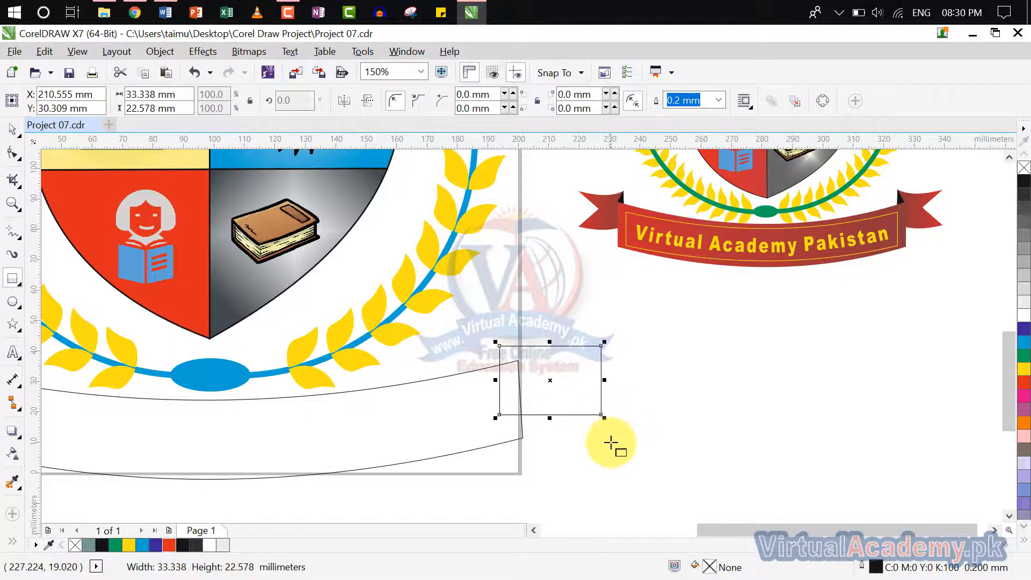
Step: Convert the small rectangle to curves, add a node midway on its right edge and pull it inward as a swallowtail notch
left_click(12, 155)
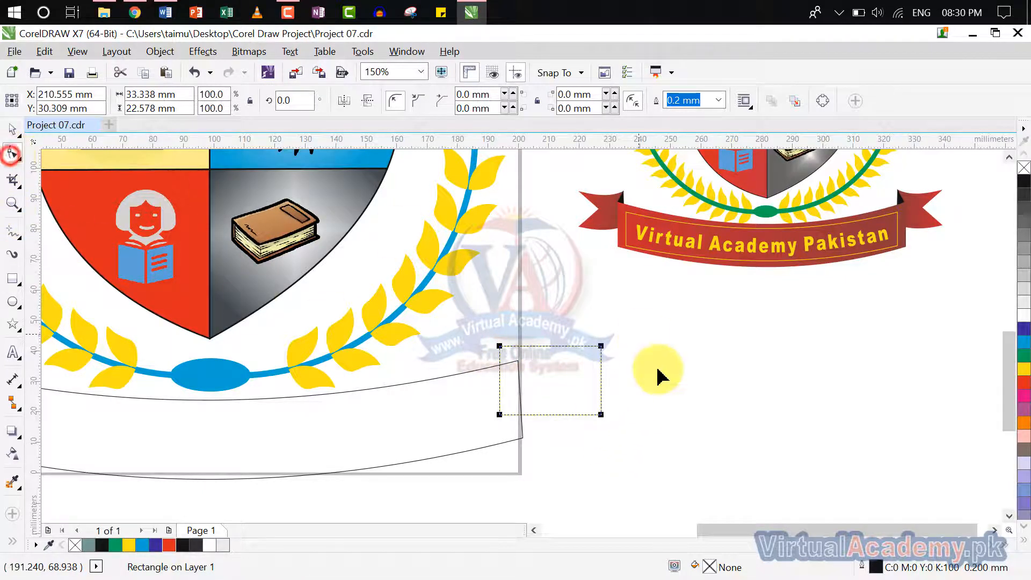
right_click(601, 379)
left_click(655, 199)
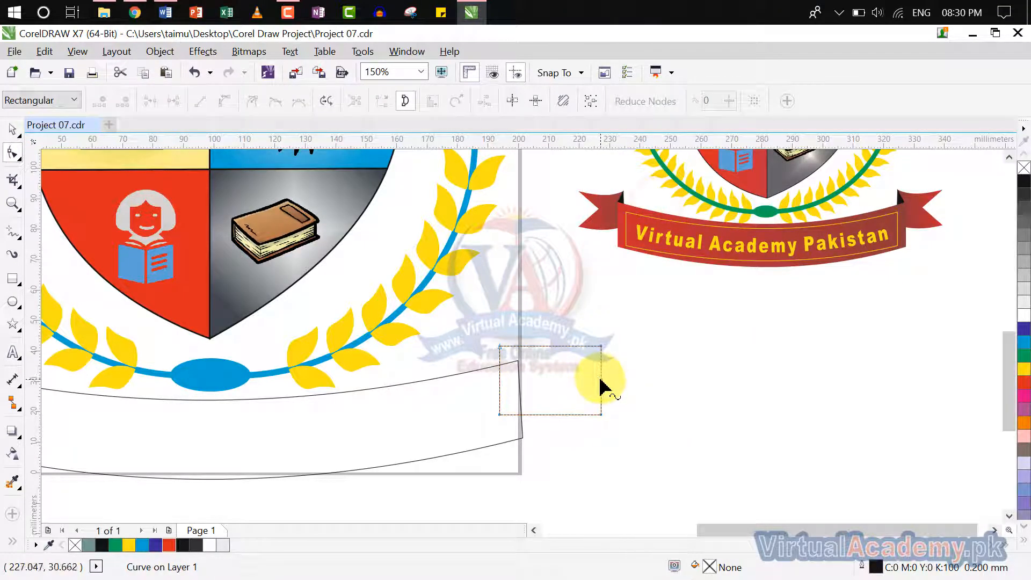
left_click(601, 381)
double_click(601, 381)
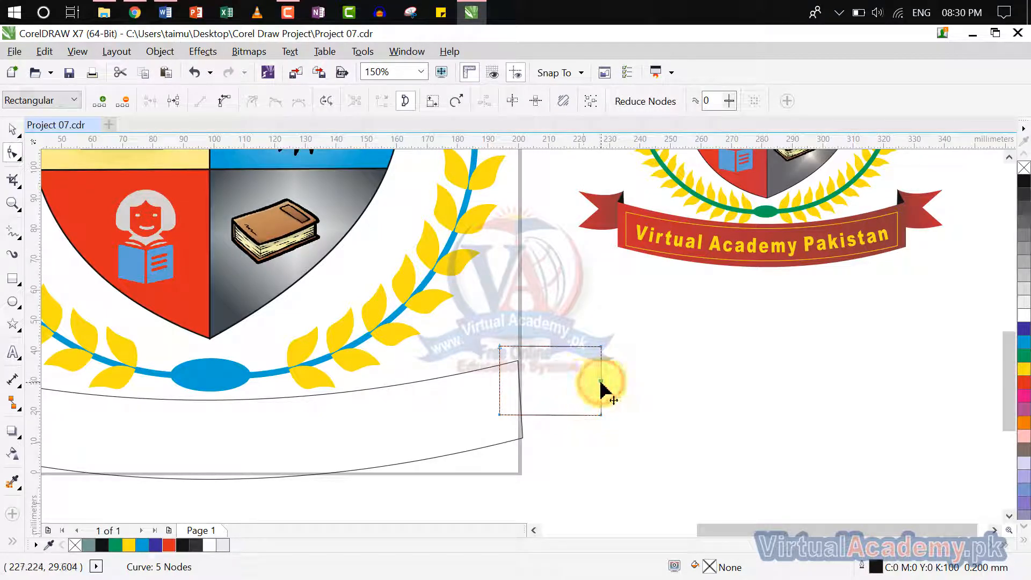
left_click_drag(601, 382, 562, 380)
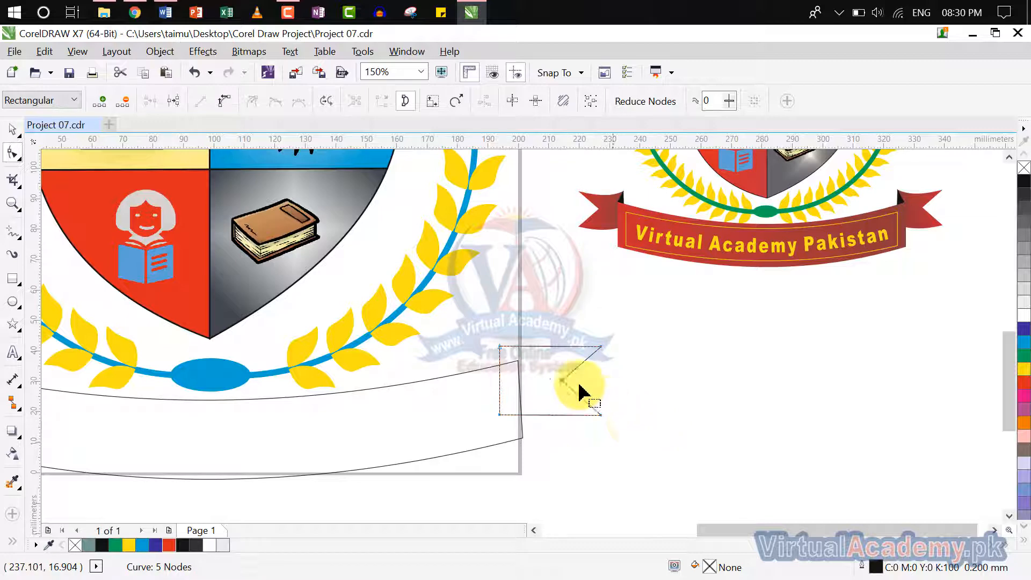
Step: Convert the ribbon tail's upper and lower edges to curves and bow both of them downward
right_click(539, 347)
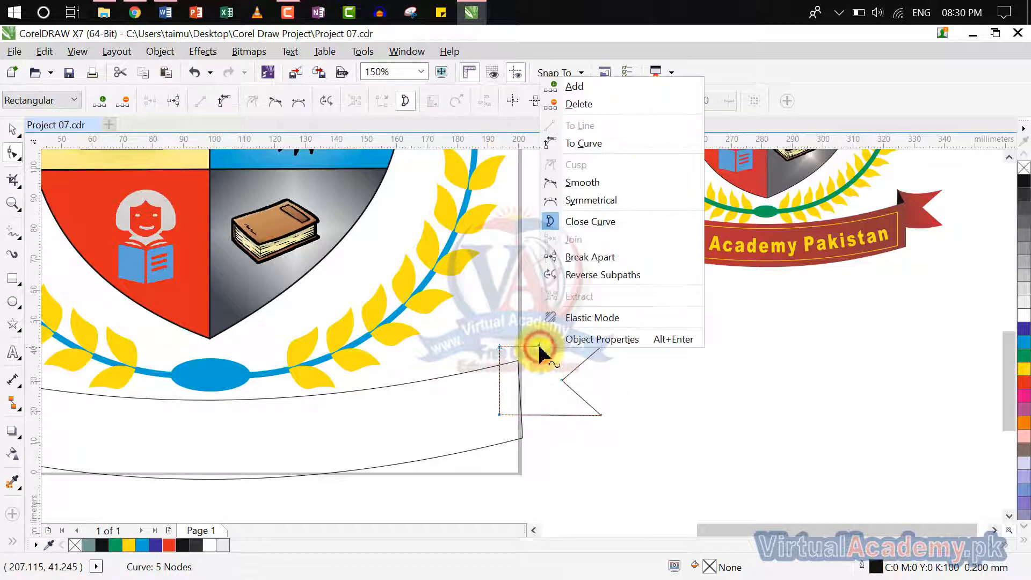
left_click(581, 142)
left_click_drag(553, 348, 550, 357)
right_click(554, 415)
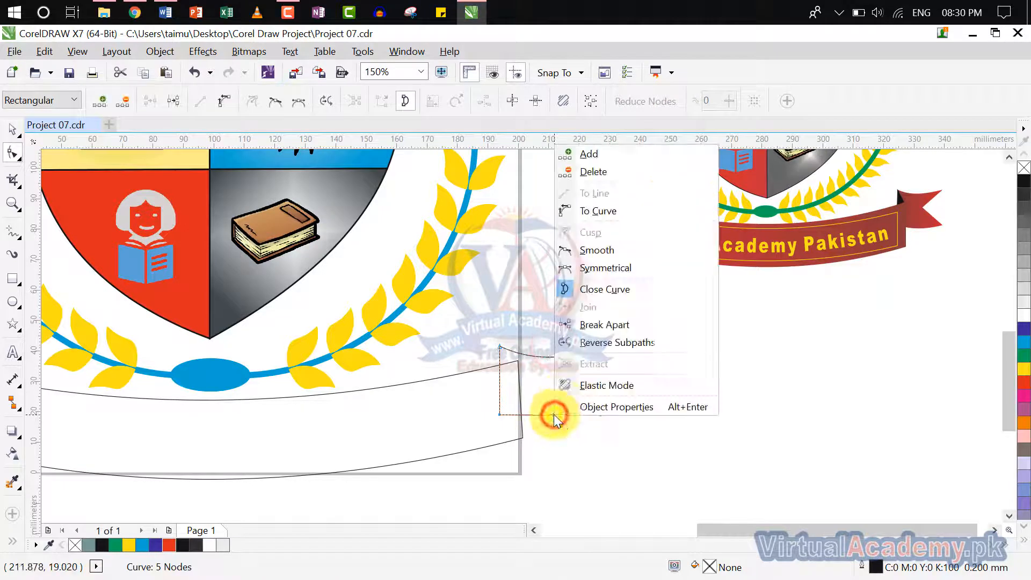
left_click_drag(565, 378, 562, 380)
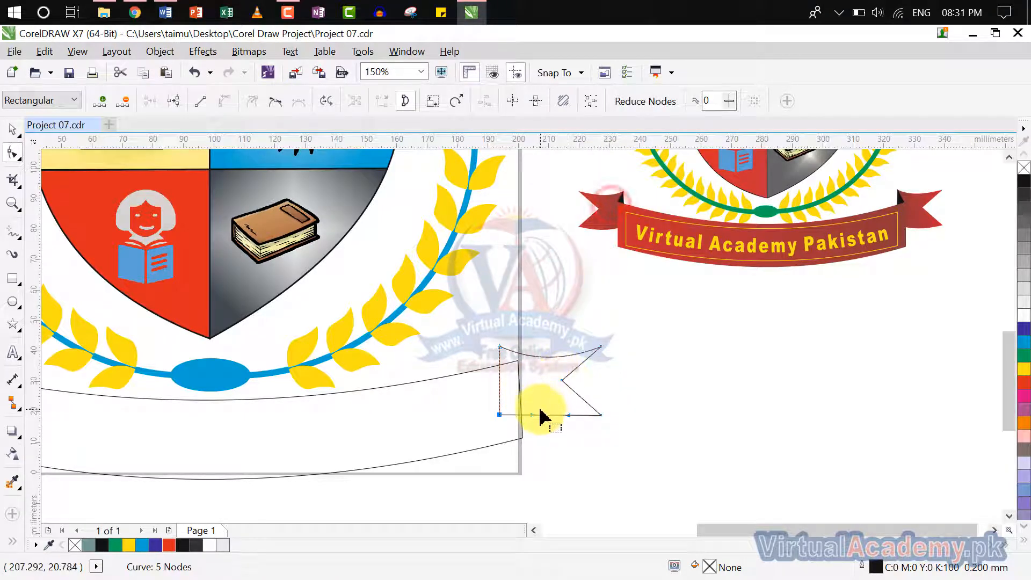
left_click_drag(543, 414, 600, 442)
left_click(10, 130)
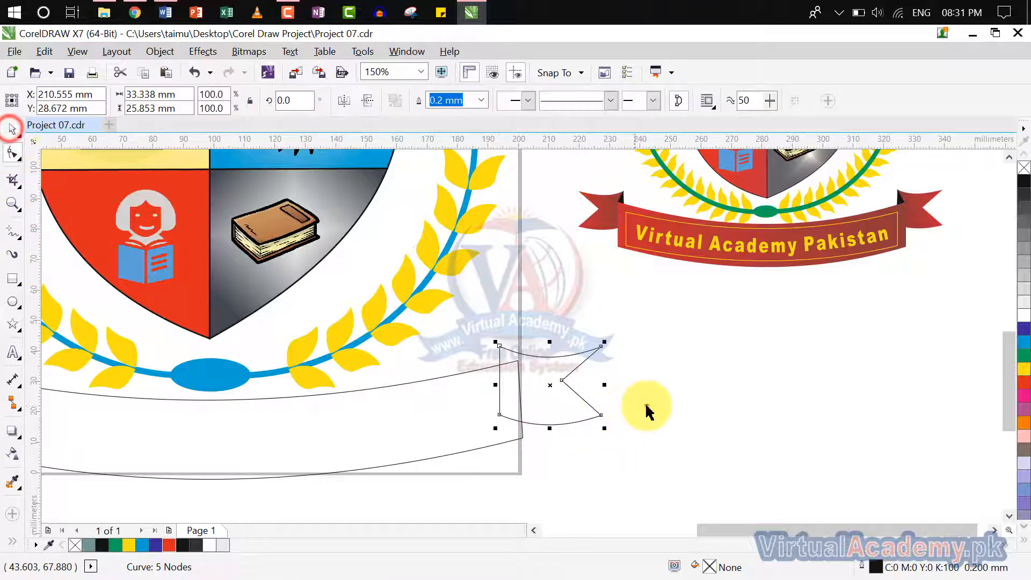
left_click(645, 408)
left_click(557, 420)
Step: Apply an interactive linear gradient fill running horizontally from the banner's left end to its right end
left_click(407, 417)
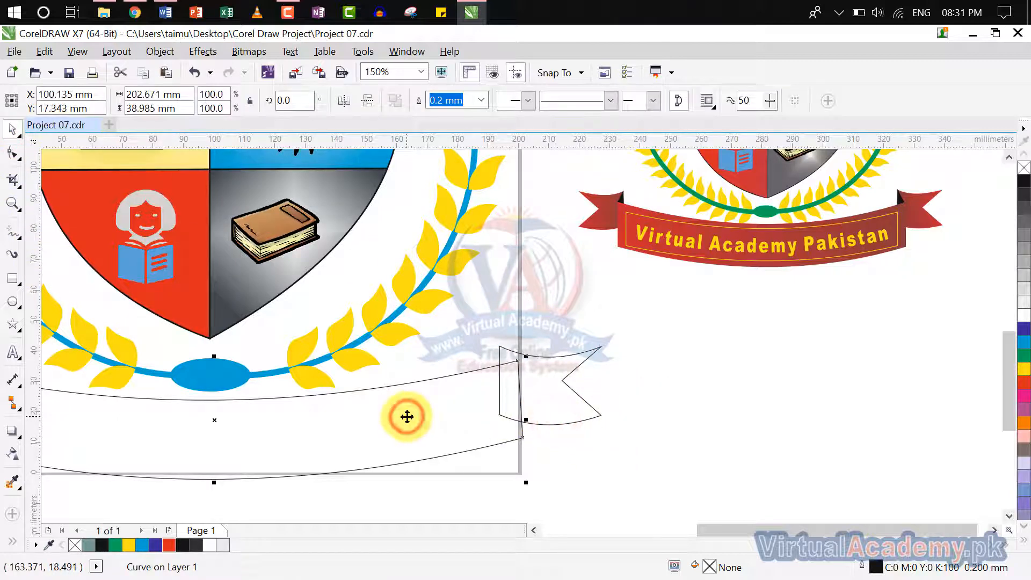
scroll(407, 418, "down", 2)
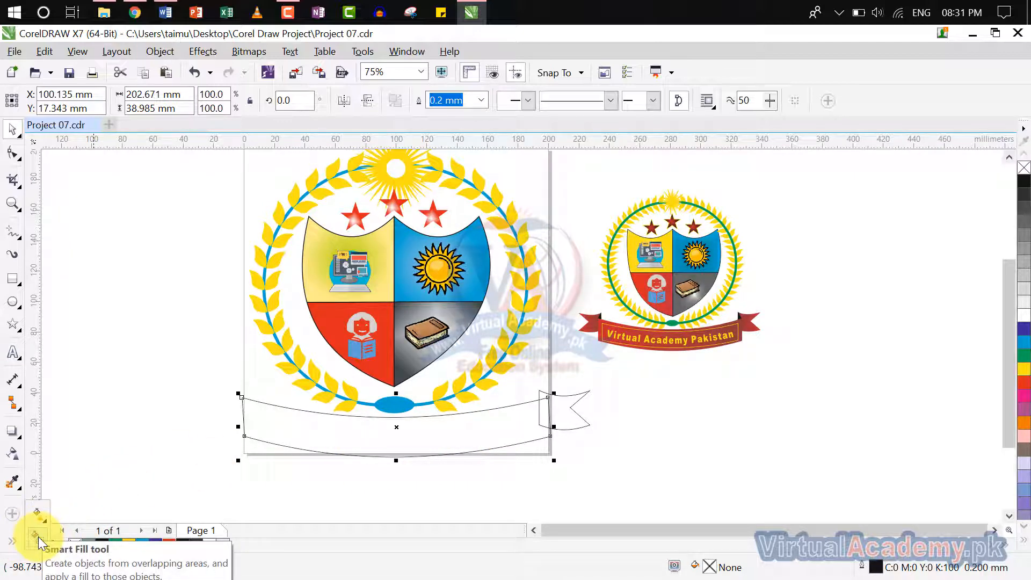
left_click(37, 515)
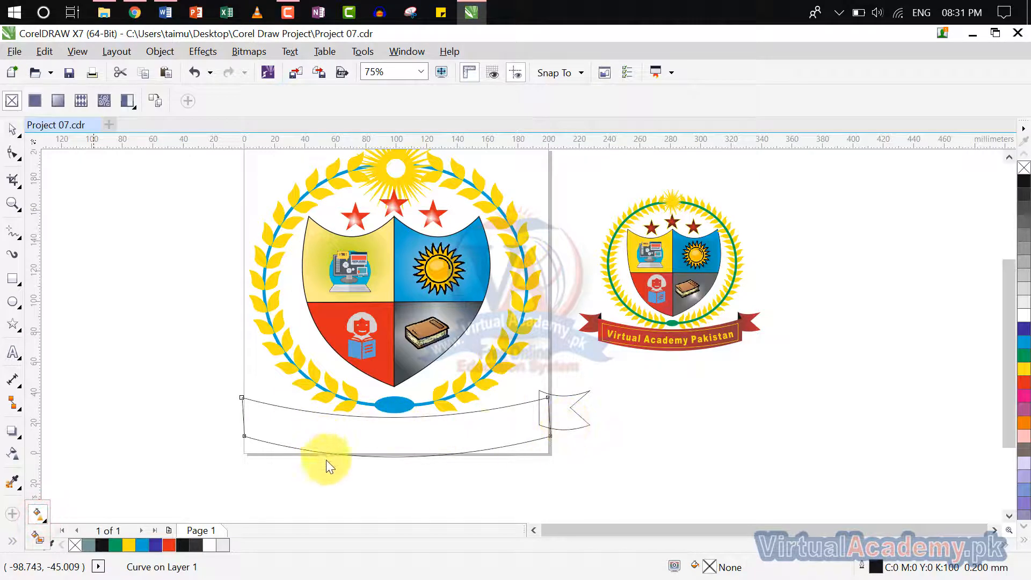
left_click(304, 437)
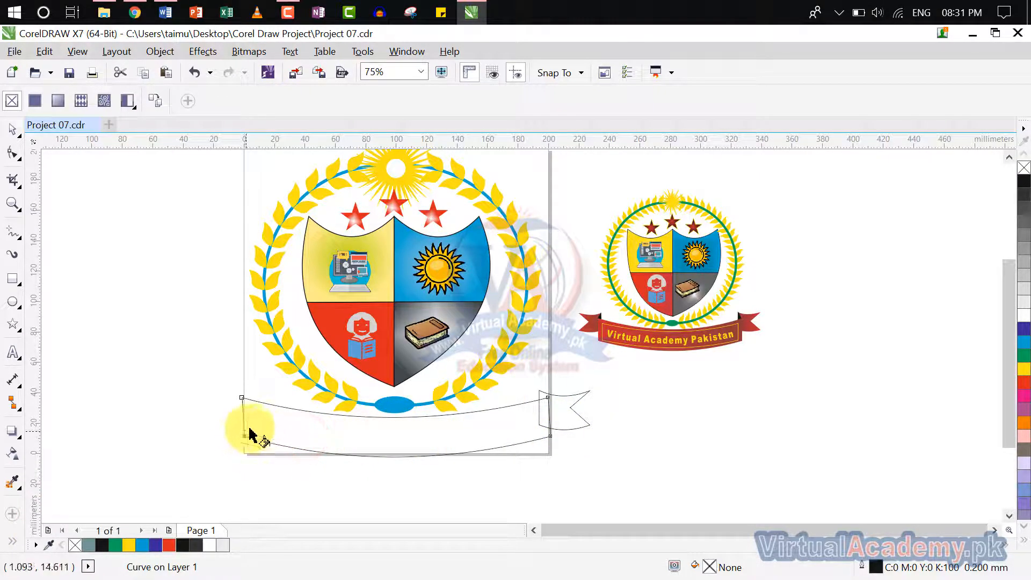
left_click_drag(250, 426, 379, 433)
left_click_drag(439, 446, 531, 428)
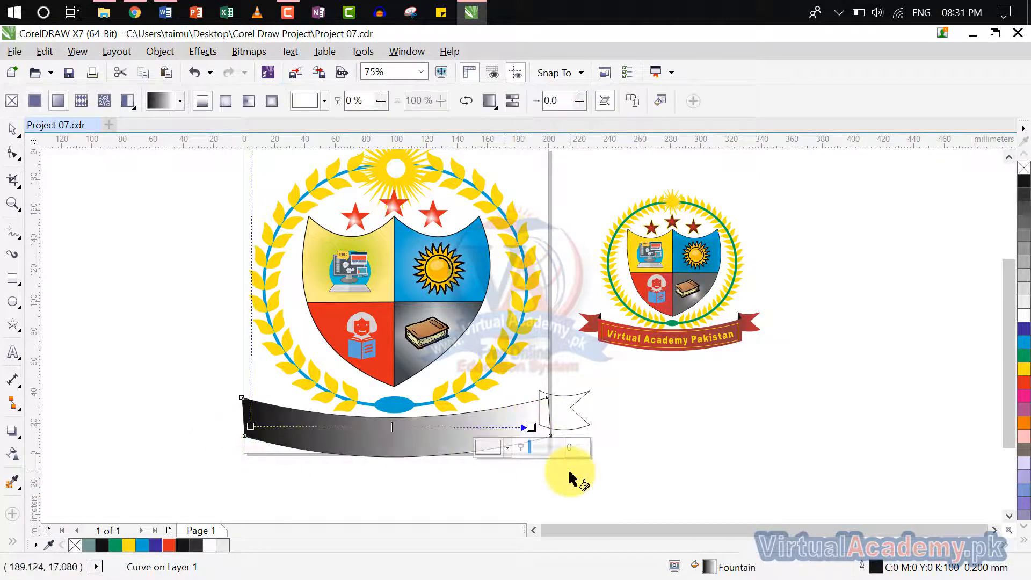
Step: Set the banner gradient's end colour to PANTONE Warm Red C and change the fountain fill type to rectangular
left_click(487, 448)
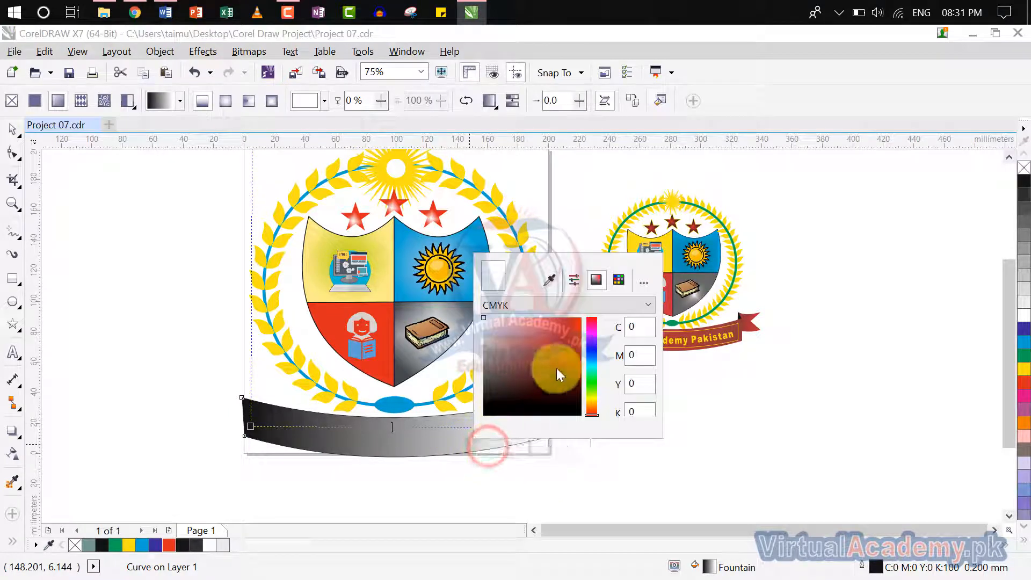
left_click(575, 318)
left_click_drag(575, 318, 576, 316)
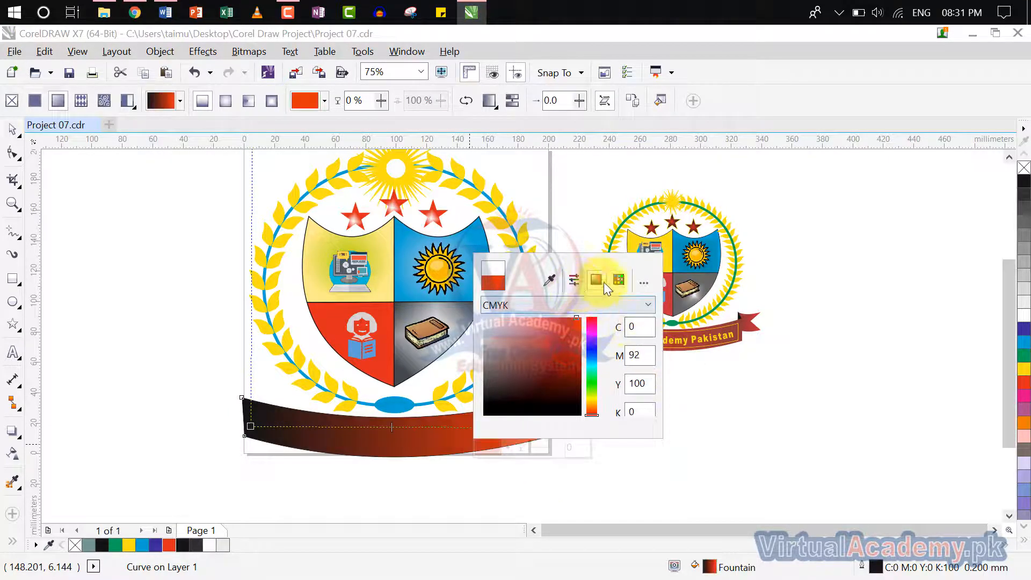
left_click(619, 279)
left_click(562, 327)
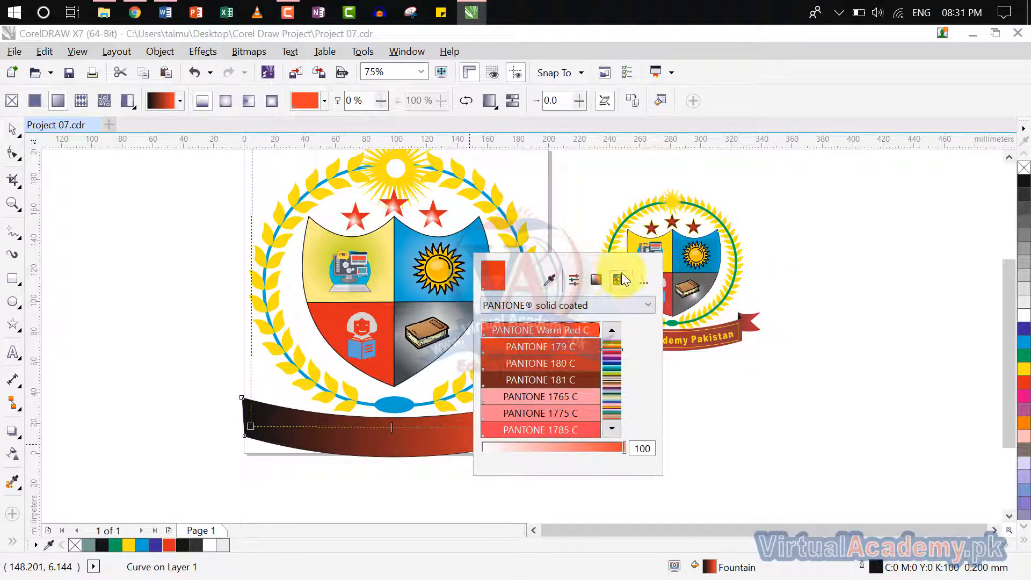
left_click(701, 424)
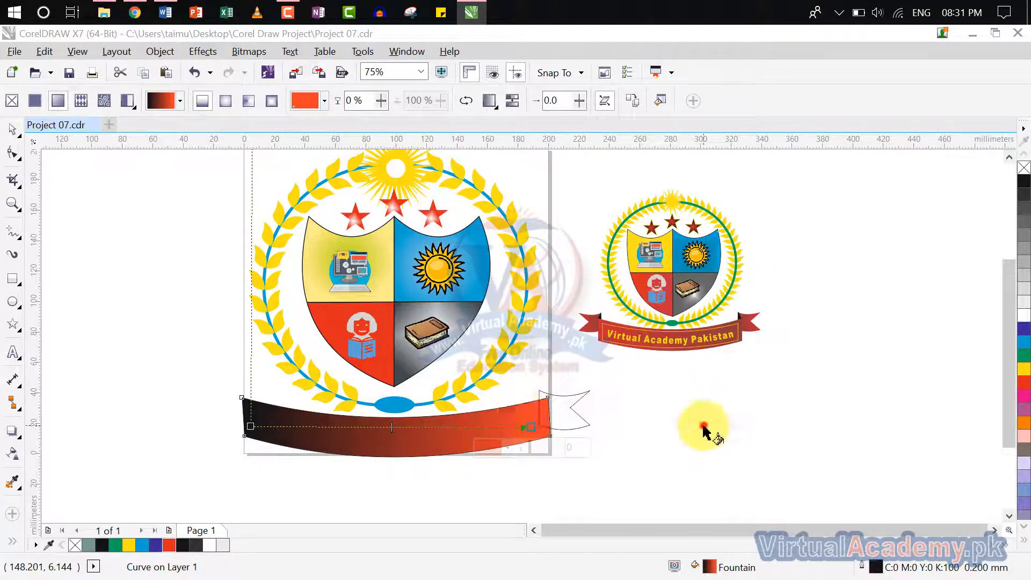
left_click(252, 104)
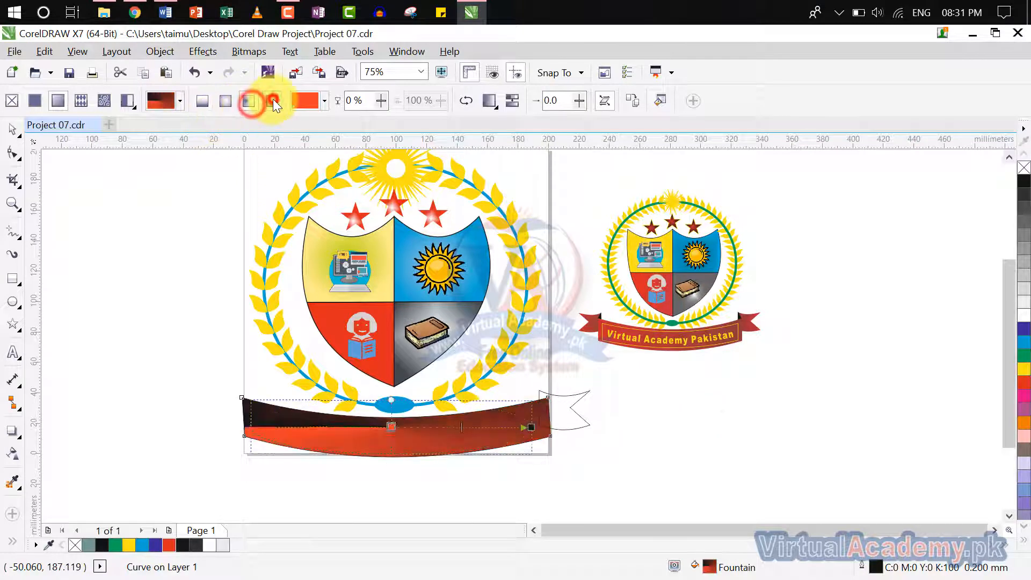
left_click(273, 100)
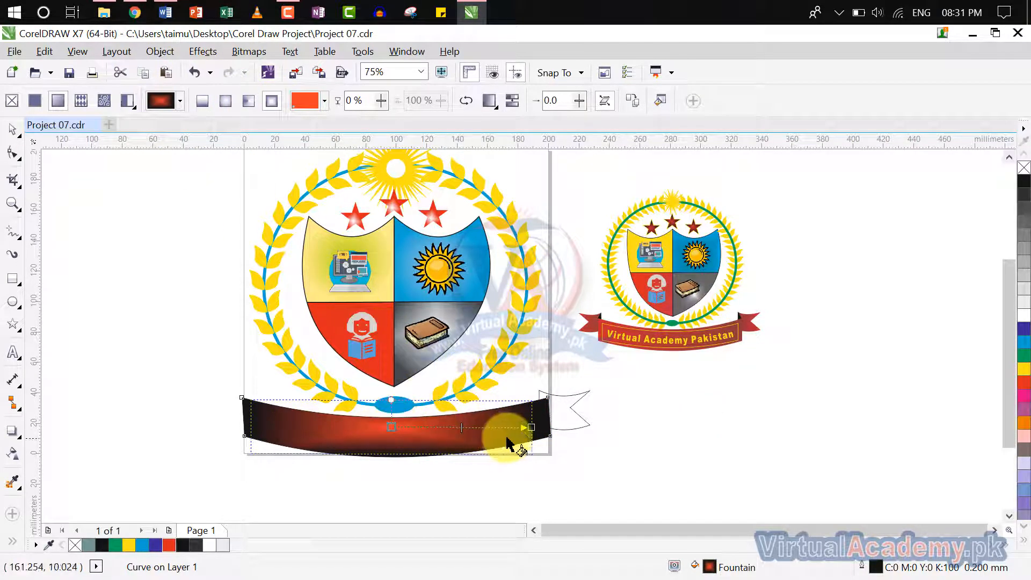
Step: Set the outer colour of the banner's rectangular gradient to PANTONE 1807 C
left_click(530, 426)
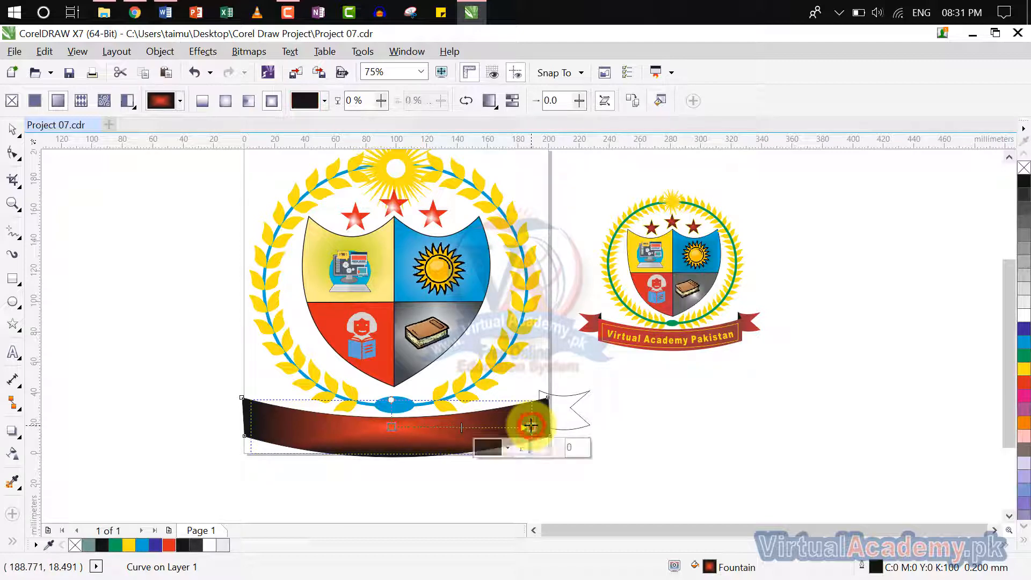
left_click(492, 443)
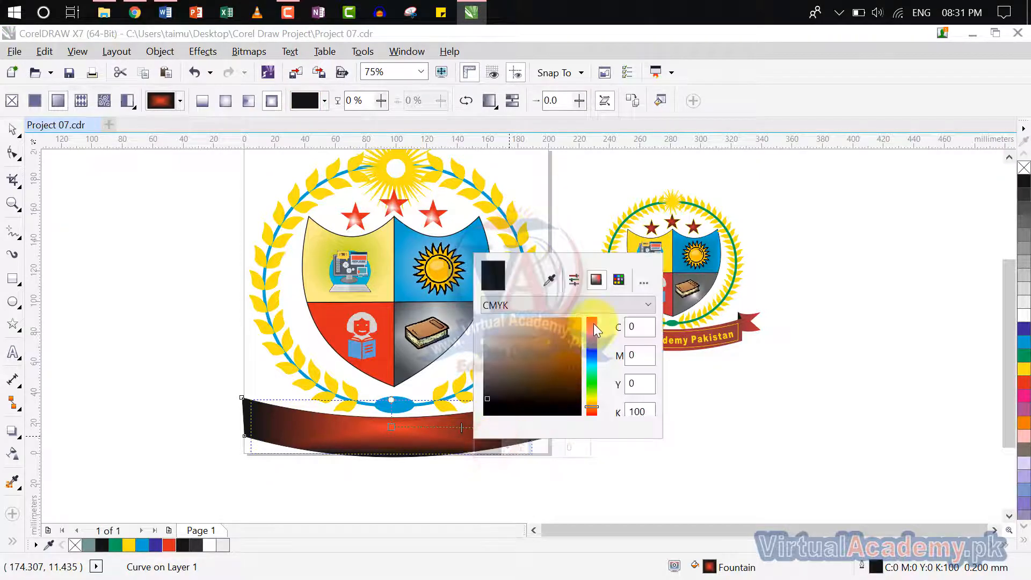
left_click(619, 280)
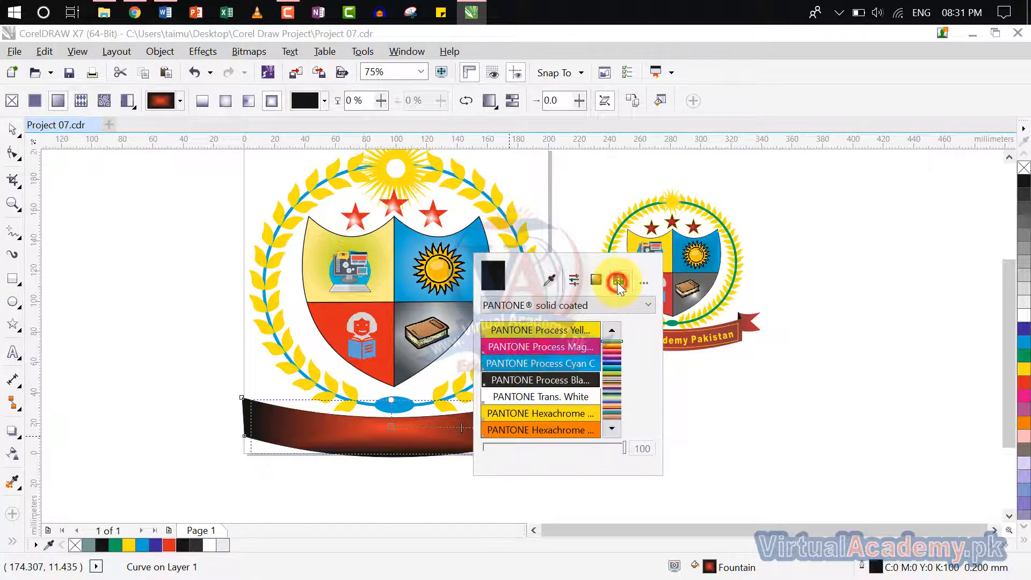
left_click(564, 363)
left_click(558, 347)
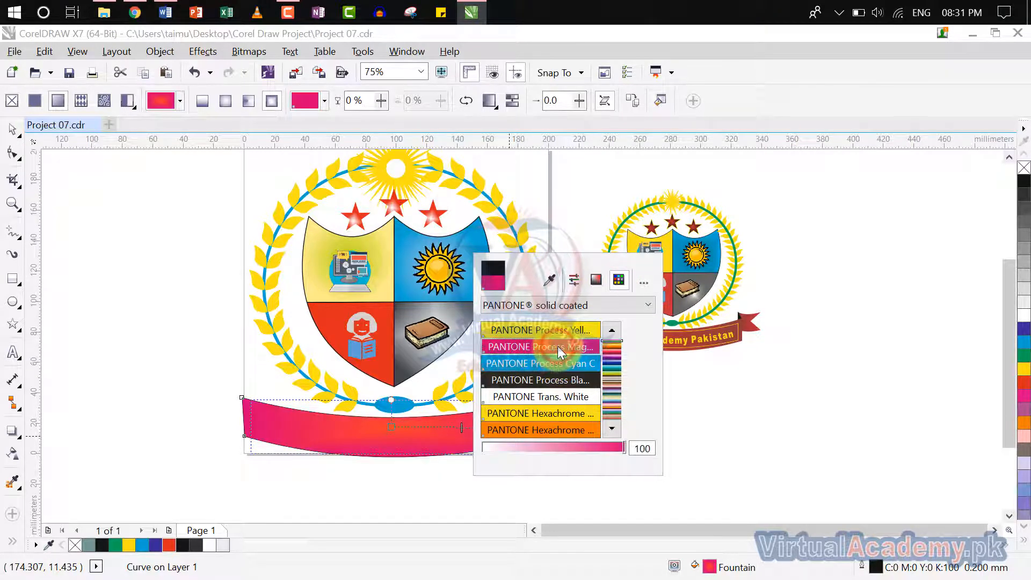
left_click(608, 351)
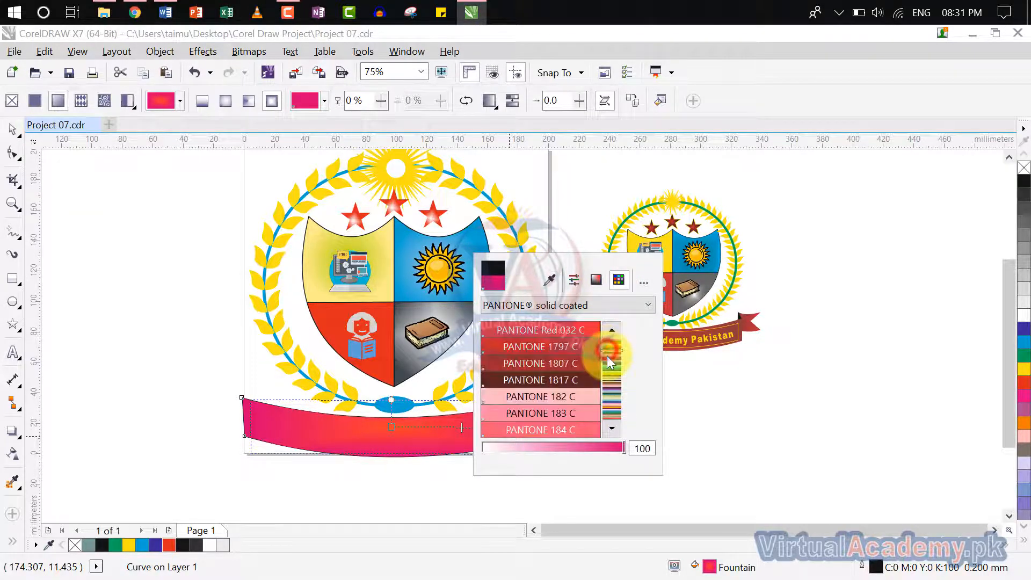
left_click(567, 345)
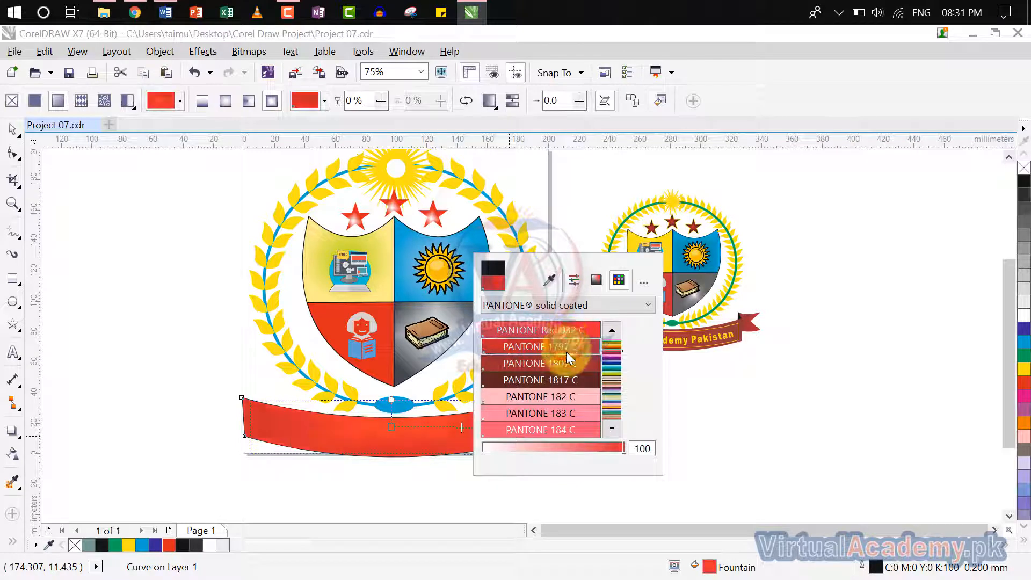
left_click(566, 363)
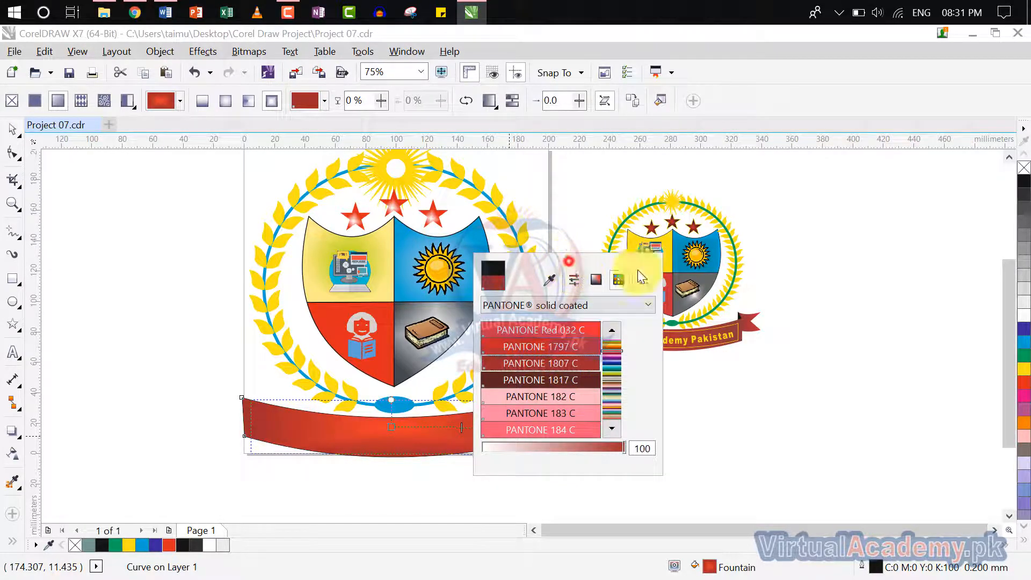
left_click(719, 439)
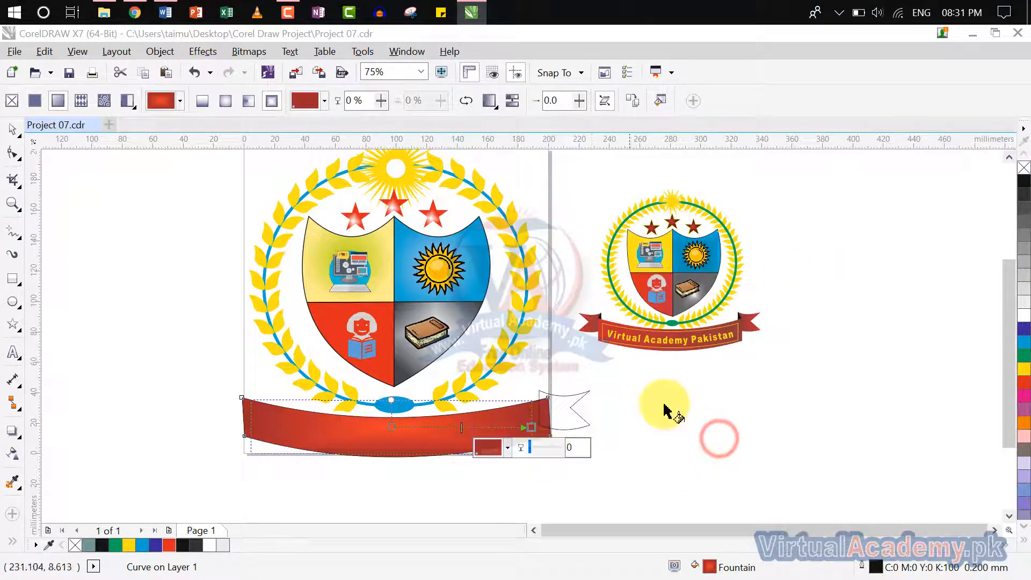
left_click(674, 402)
left_click(17, 133)
left_click(686, 481)
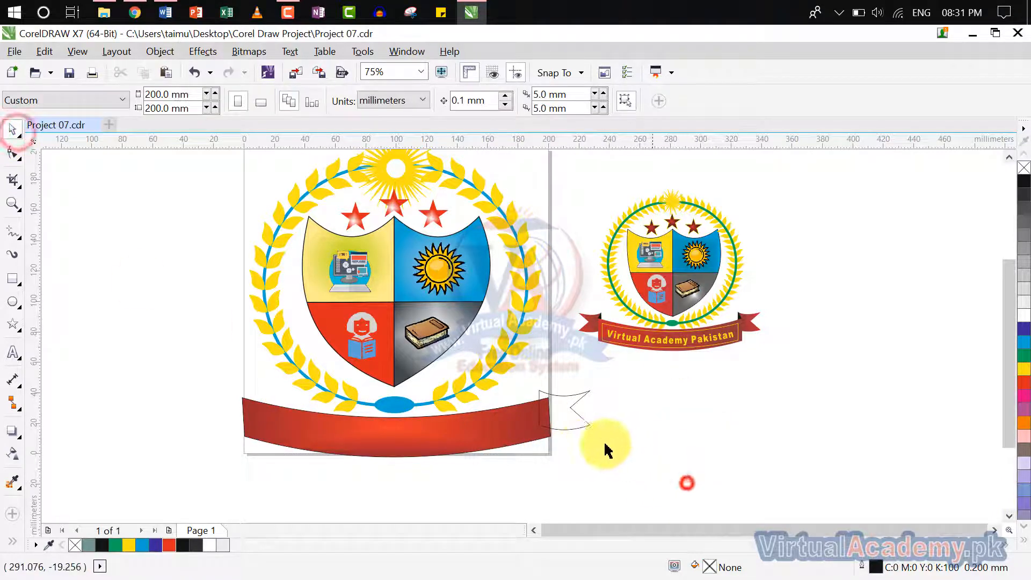
Step: Try to copy the outline pen, outline colour and fill properties from the ribbon tail to the banner
left_click(554, 425)
scroll(555, 427, "up", 2)
left_click(460, 428)
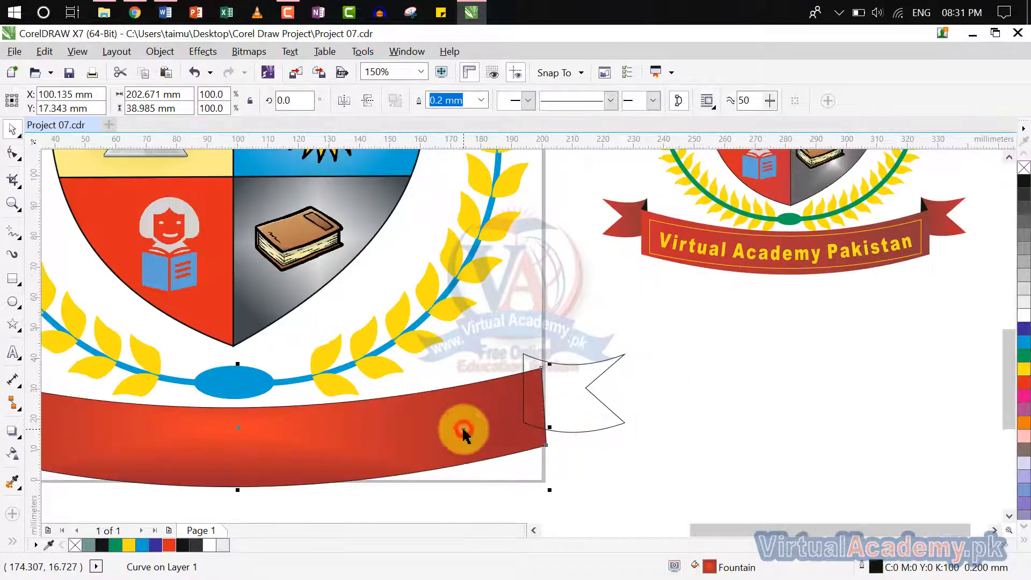
left_click(45, 52)
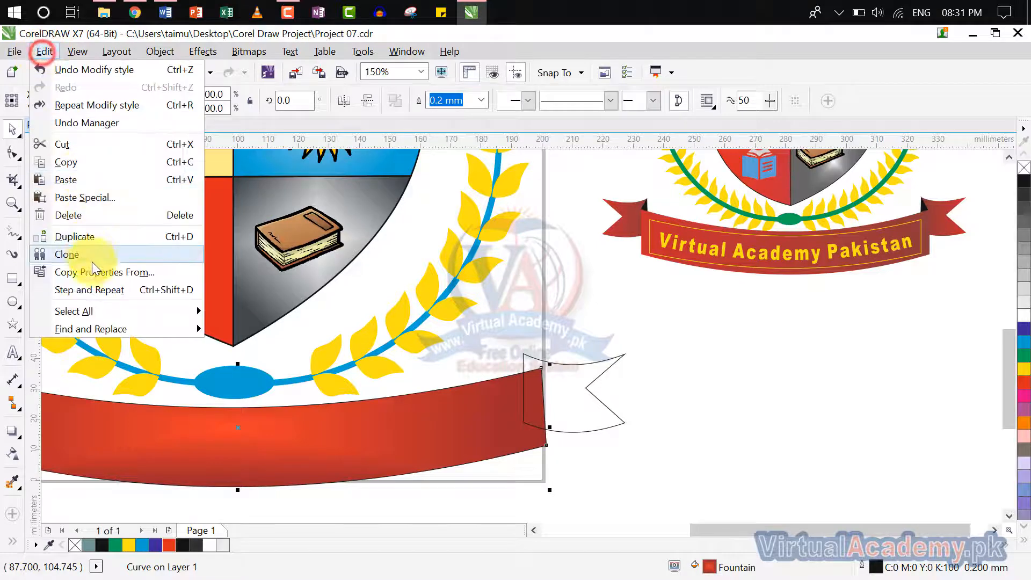
left_click(100, 274)
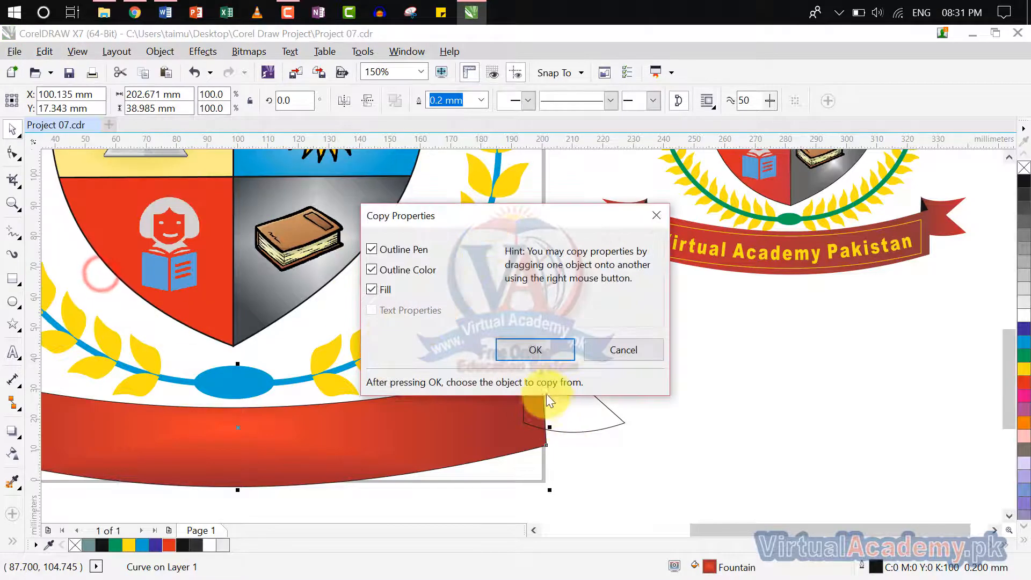
left_click(542, 350)
left_click(564, 411)
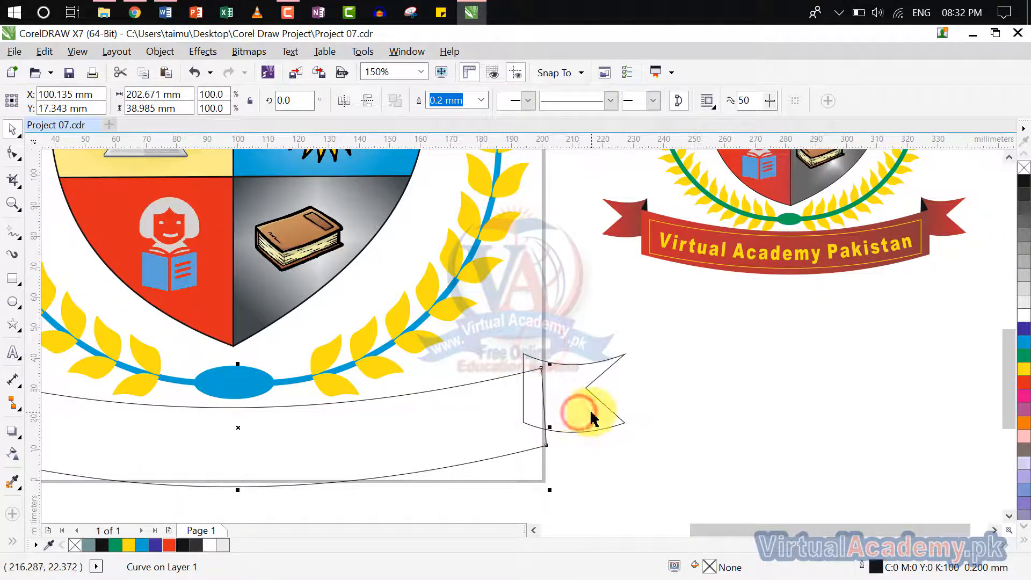
left_click(725, 405)
left_click(601, 414)
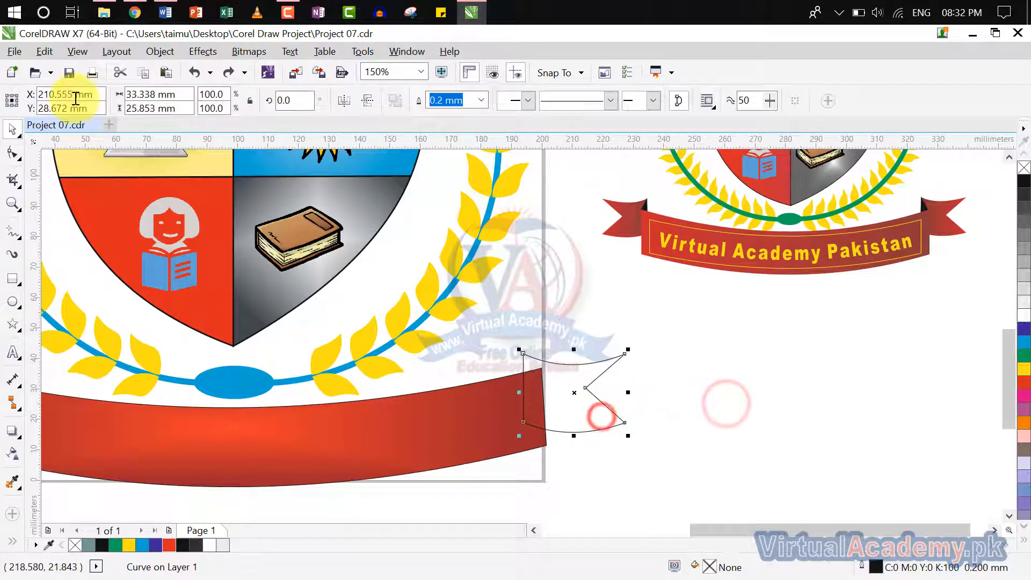
left_click(43, 52)
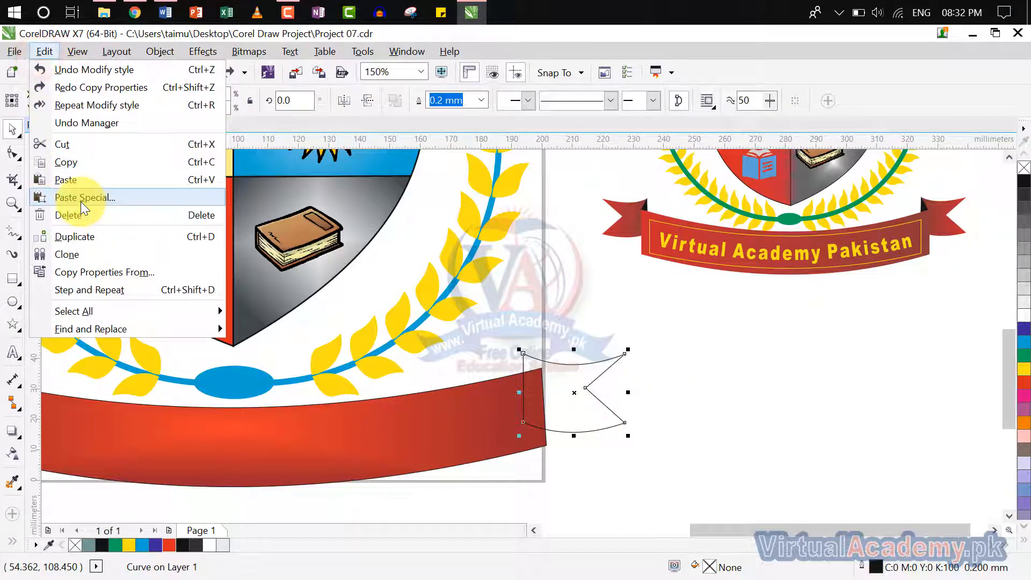
left_click(693, 396)
Step: Make a horizontally mirrored copy of the ribbon tail and place it overlapping the banner's left end
scroll(694, 396, "down", 6)
scroll(773, 419, "up", 2)
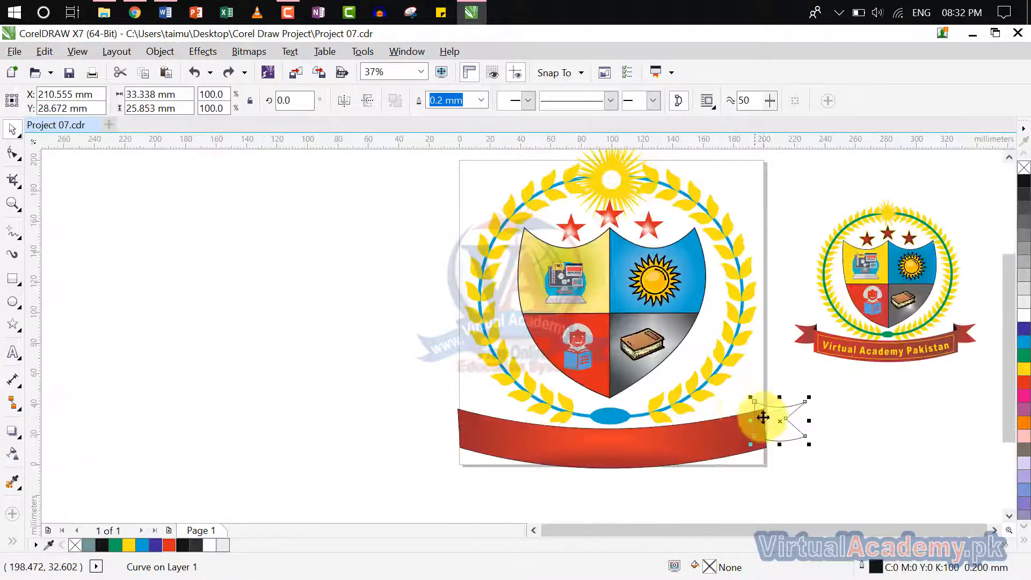
left_click_drag(763, 417, 724, 400)
scroll(724, 400, "up", 1)
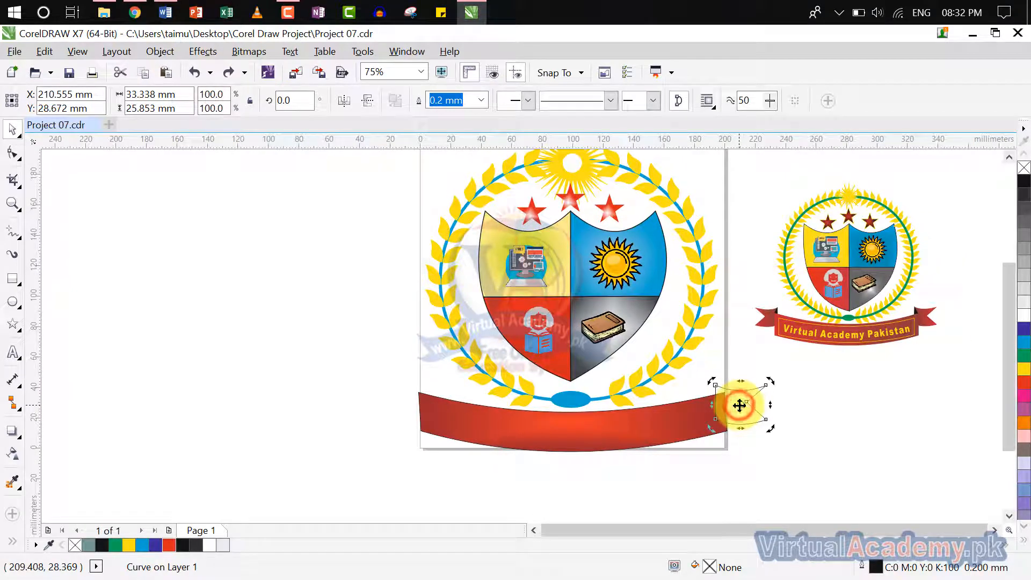
left_click(827, 432)
left_click(743, 410)
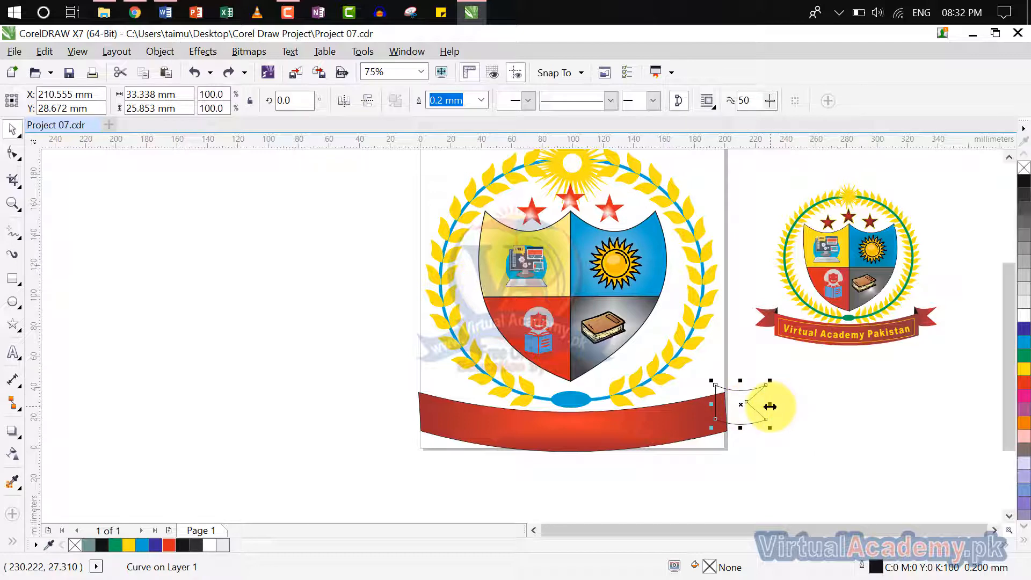
left_click_drag(770, 407, 408, 399)
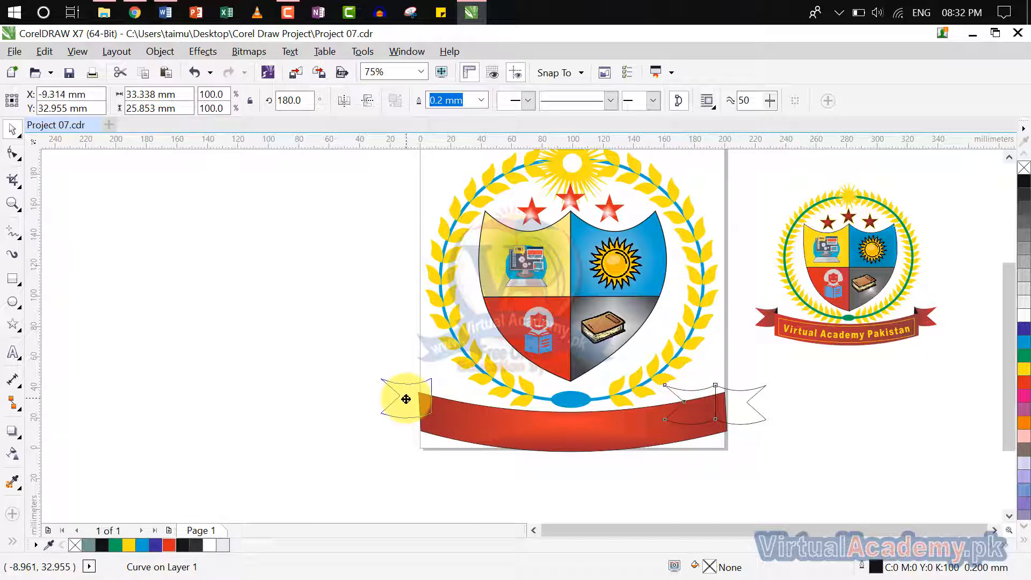
left_click(485, 477)
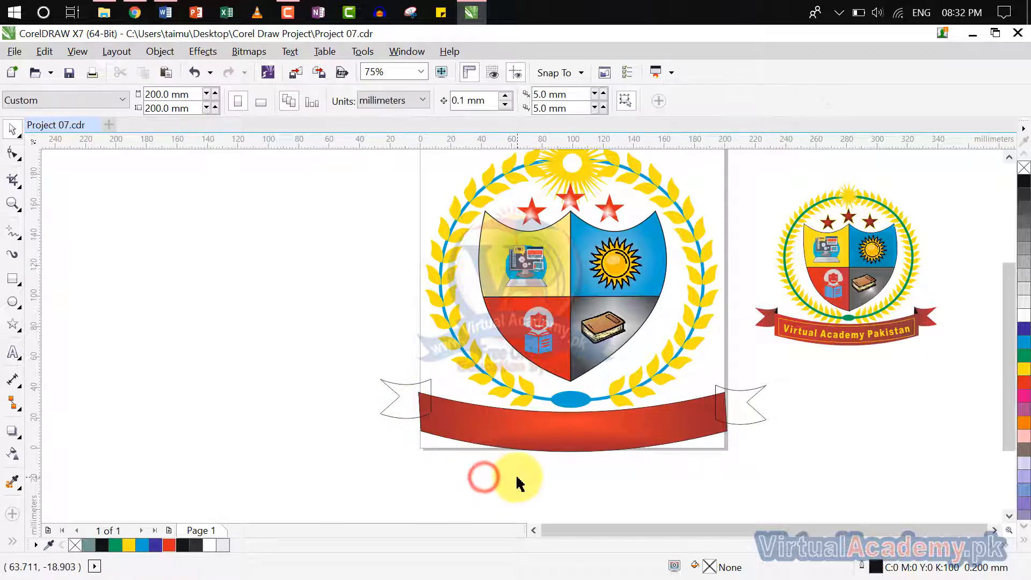
Step: Copy the outline pen, outline colour and fill properties from the banner to the left ribbon tail
left_click(682, 424)
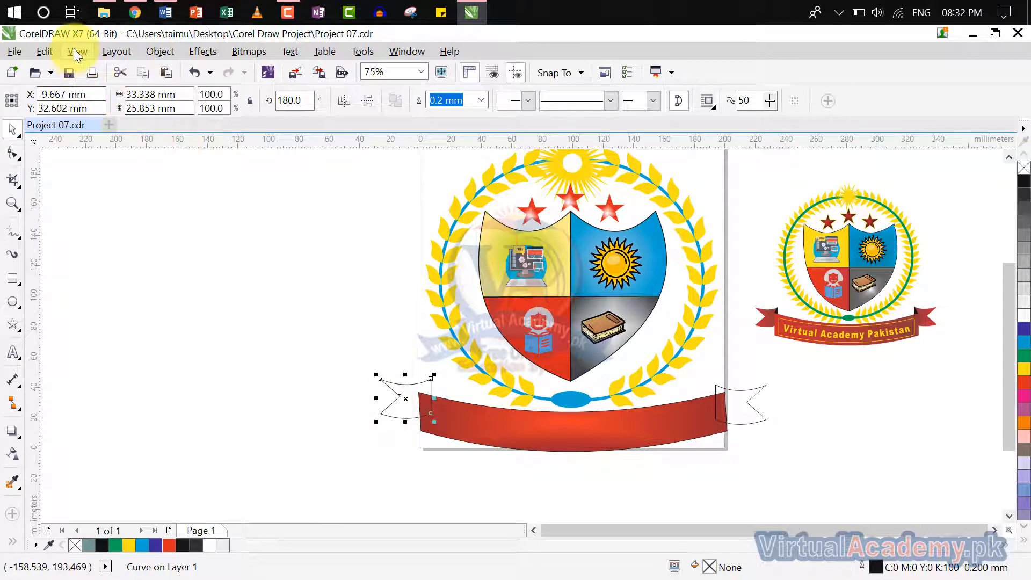
left_click(38, 52)
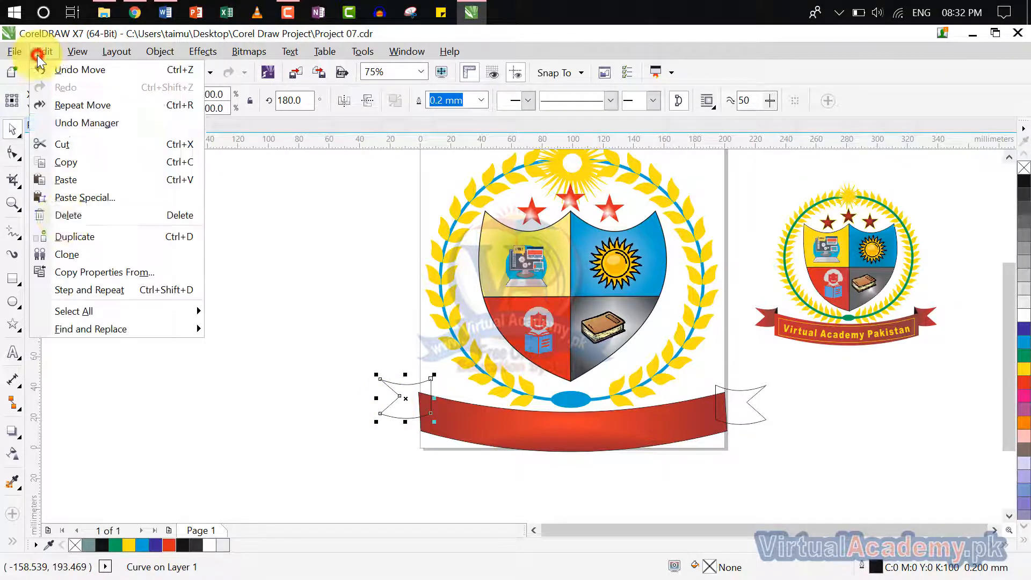
left_click(92, 272)
left_click(537, 351)
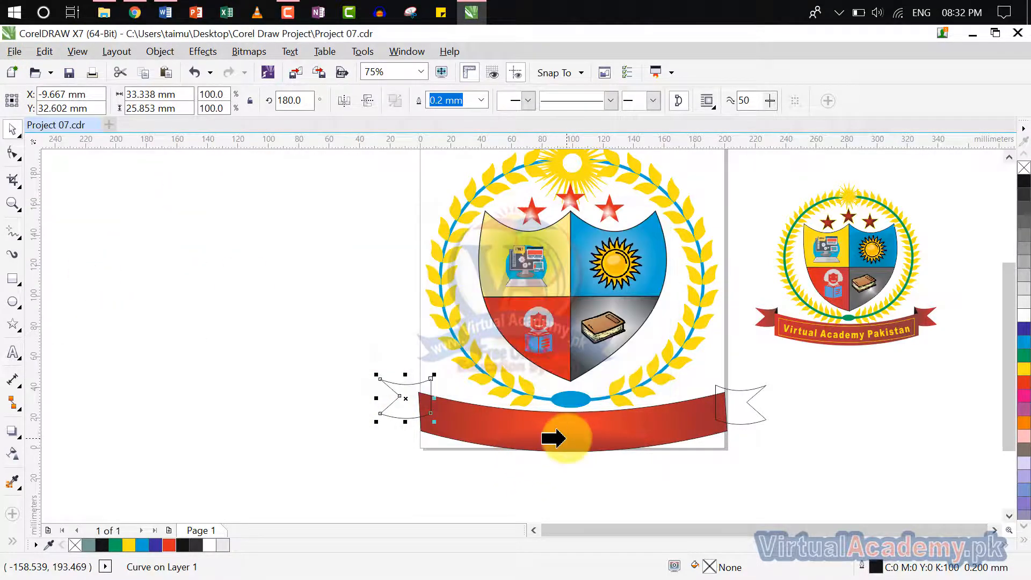
left_click(552, 436)
left_click(808, 477)
Step: Give the right ribbon tail the same red gradient fill and outline by copying the banner's properties
left_click(742, 424)
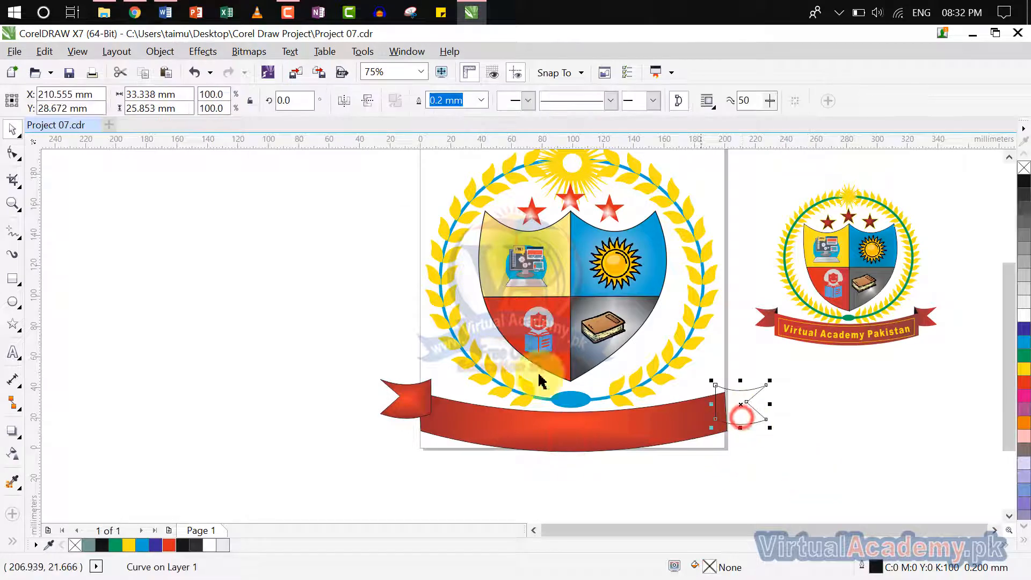
left_click(665, 450)
left_click(824, 456)
Step: Move the right ribbon tail back one level in the stacking order
scroll(752, 435, "up", 2)
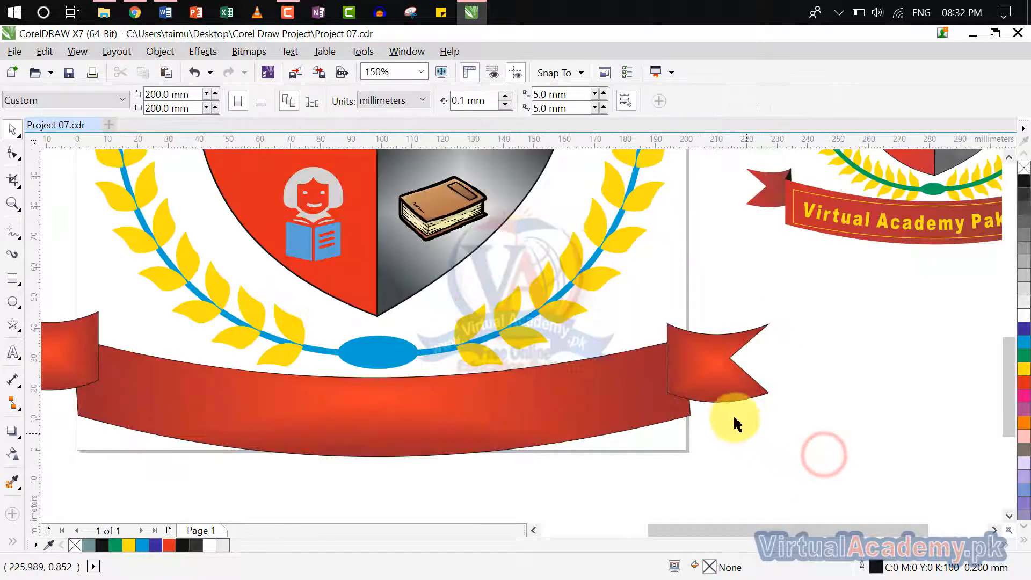
left_click(720, 391)
right_click(720, 393)
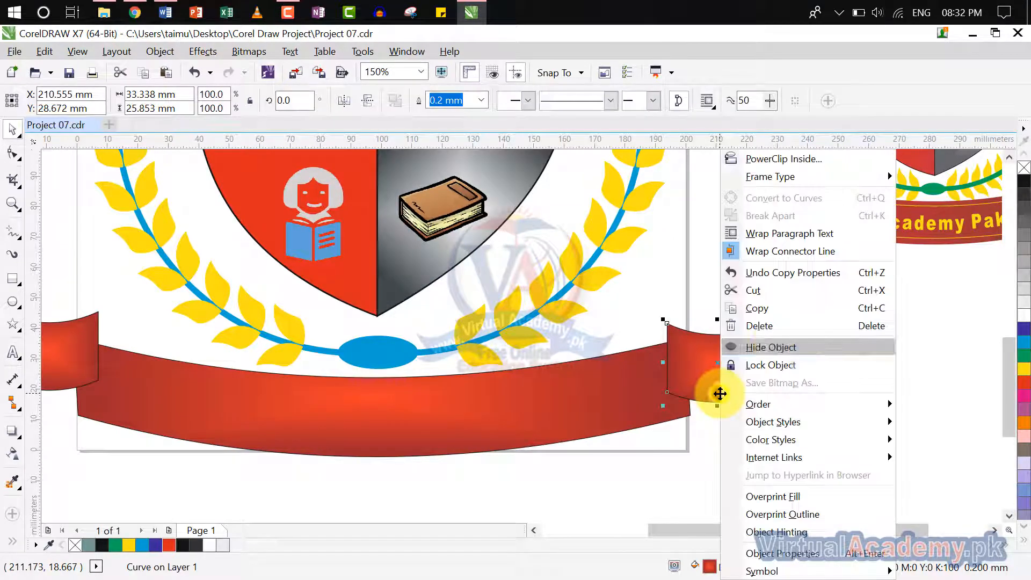
mouse_move(808, 405)
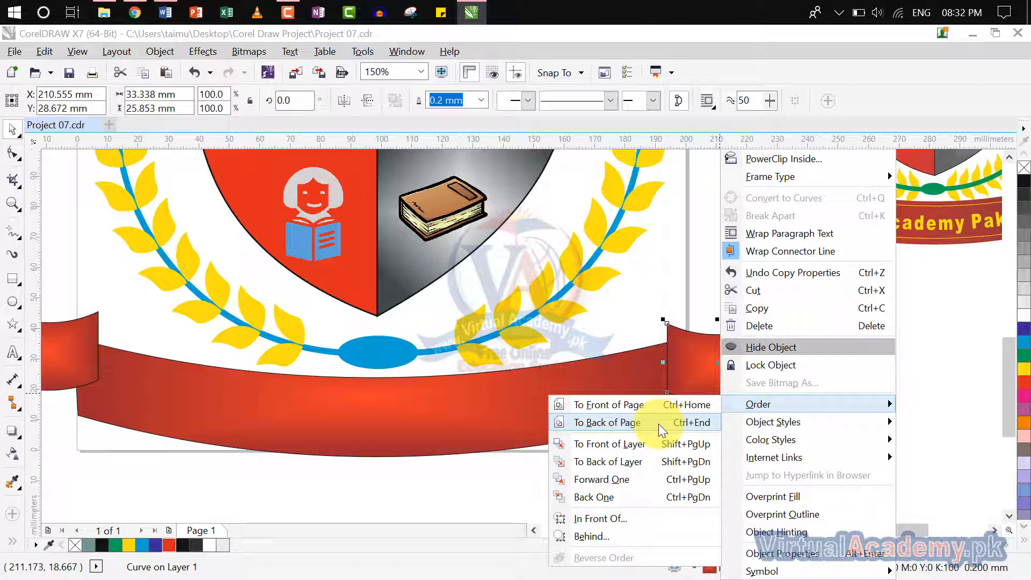
left_click(647, 497)
left_click(807, 465)
scroll(808, 464, "down", 3)
scroll(854, 461, "up", 2)
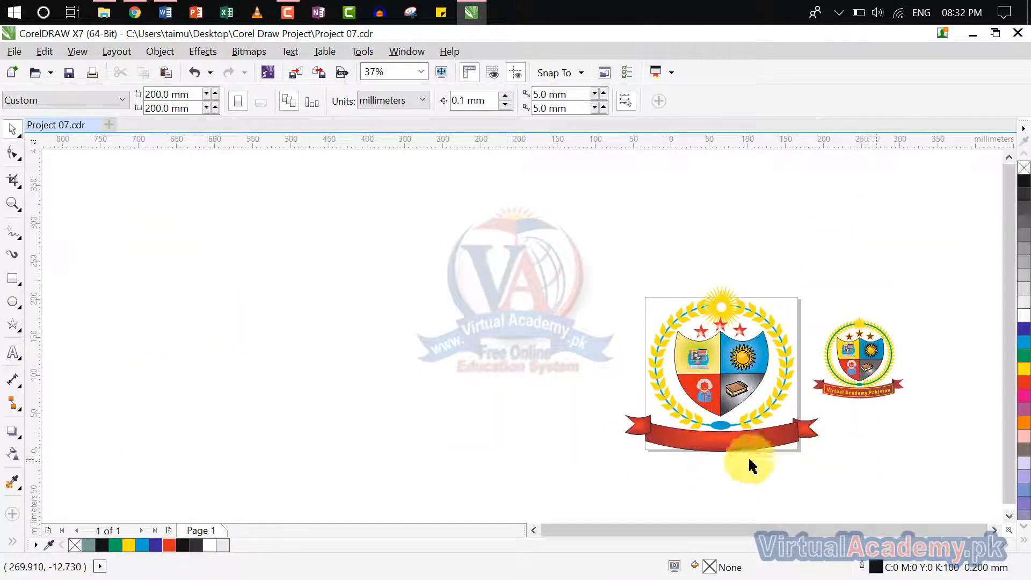
Step: Move the left ribbon tail back one level so it sits behind the banner
scroll(594, 432, "up", 4)
left_click(605, 409)
right_click(605, 410)
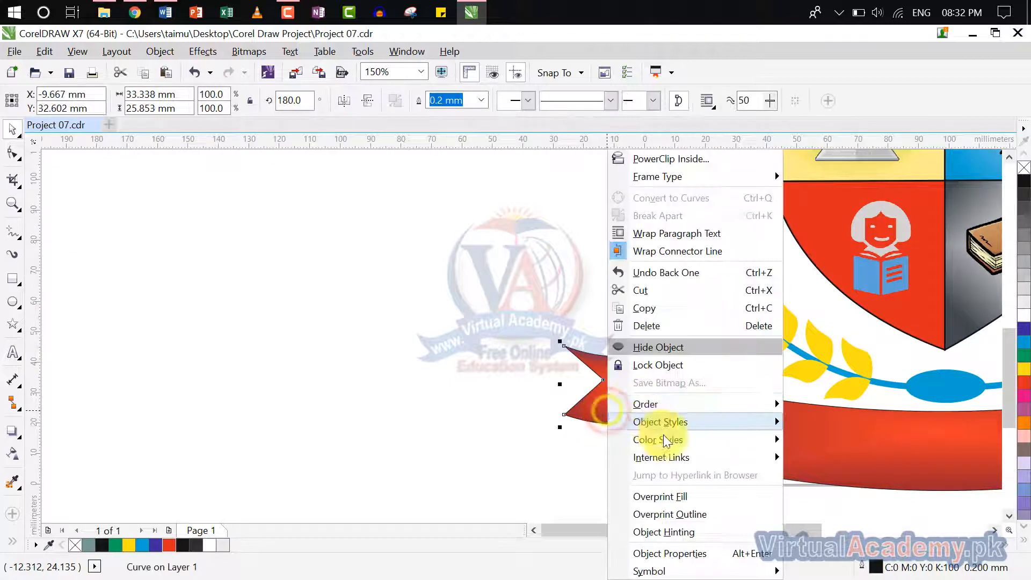
mouse_move(671, 413)
left_click(877, 492)
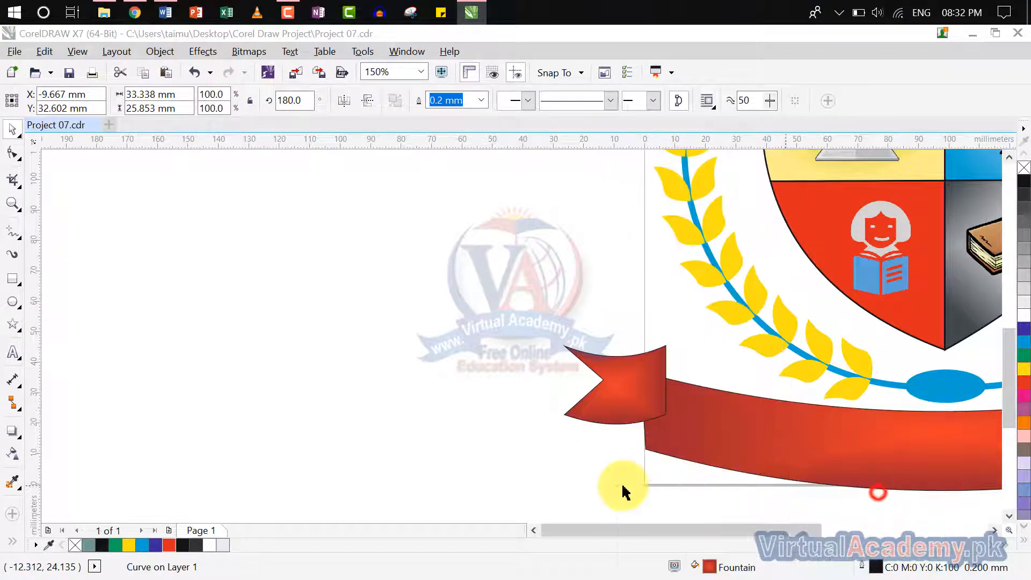
left_click(582, 479)
Step: Draw a rectangle about 10.4 × 12.1 mm over the overlap of the left ribbon tail and the banner
left_click_drag(590, 462, 368, 444)
scroll(371, 403, "up", 4)
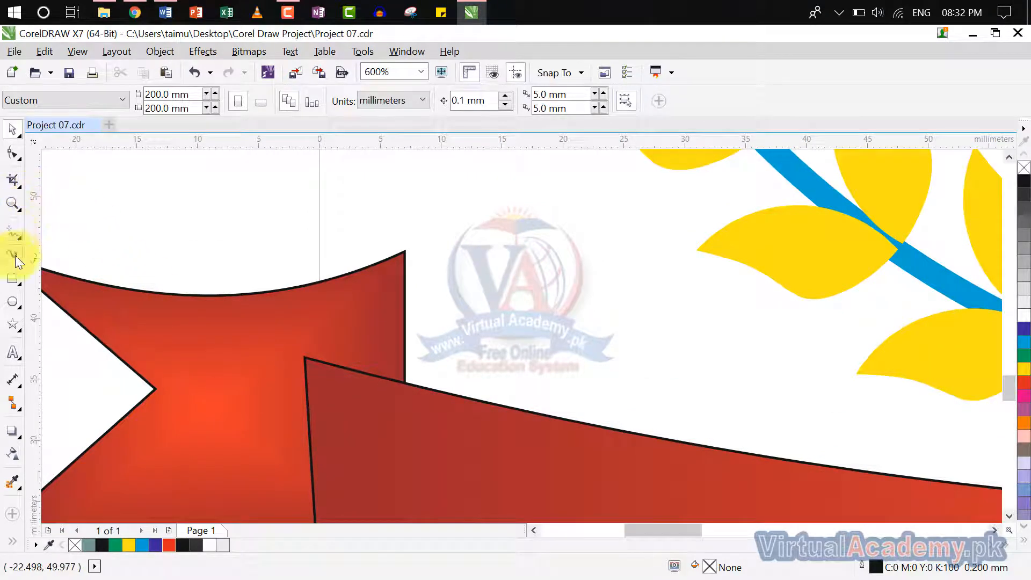
left_click(11, 271)
left_click(59, 276)
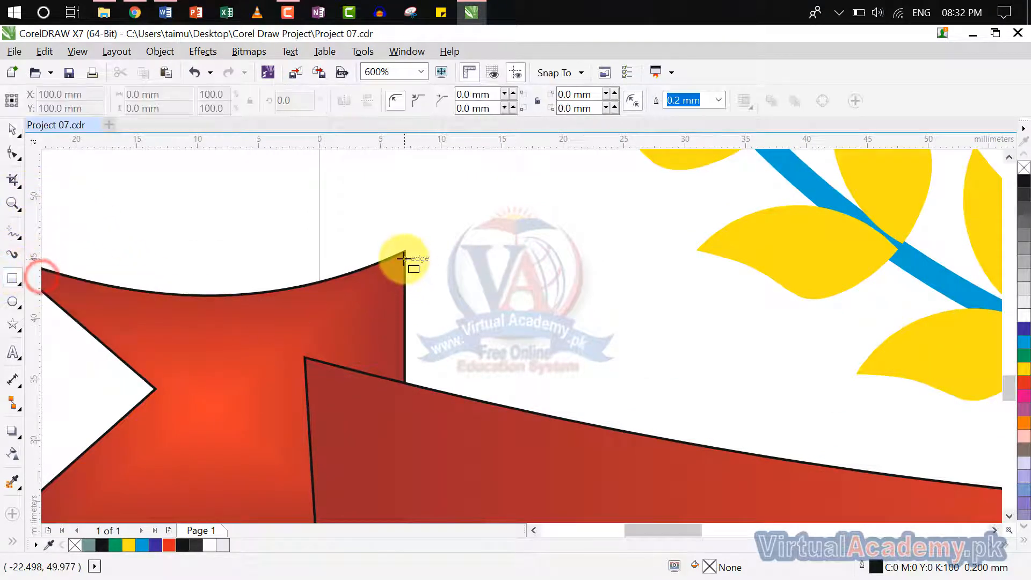
mouse_move(404, 255)
left_mouse_down()
mouse_move(301, 279)
mouse_move(277, 403)
left_mouse_up()
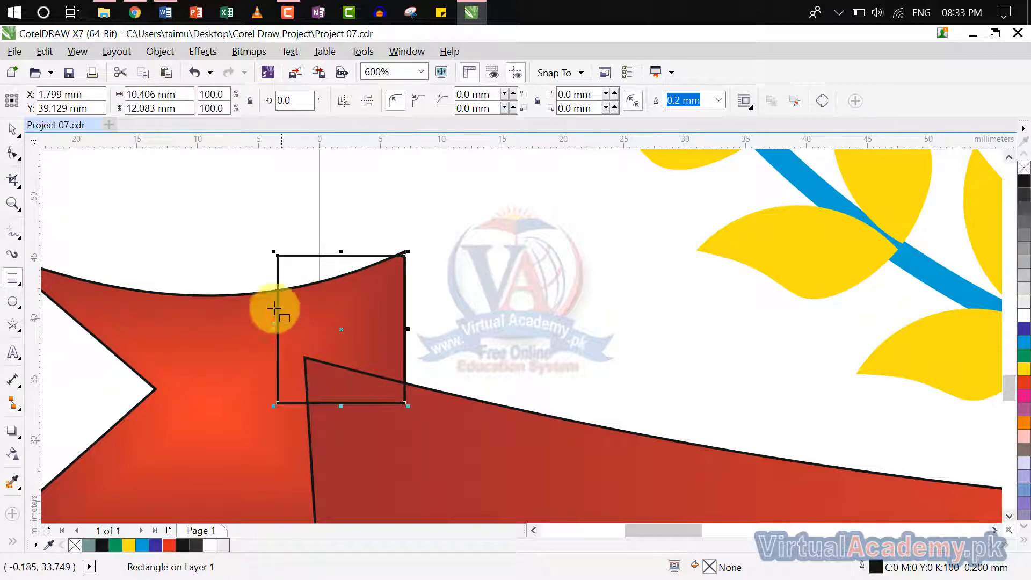
Step: Convert the rectangle to curves and move its nodes to form a triangle between the tail's upper corner, the banner's corner and its upper edge
left_click(13, 160)
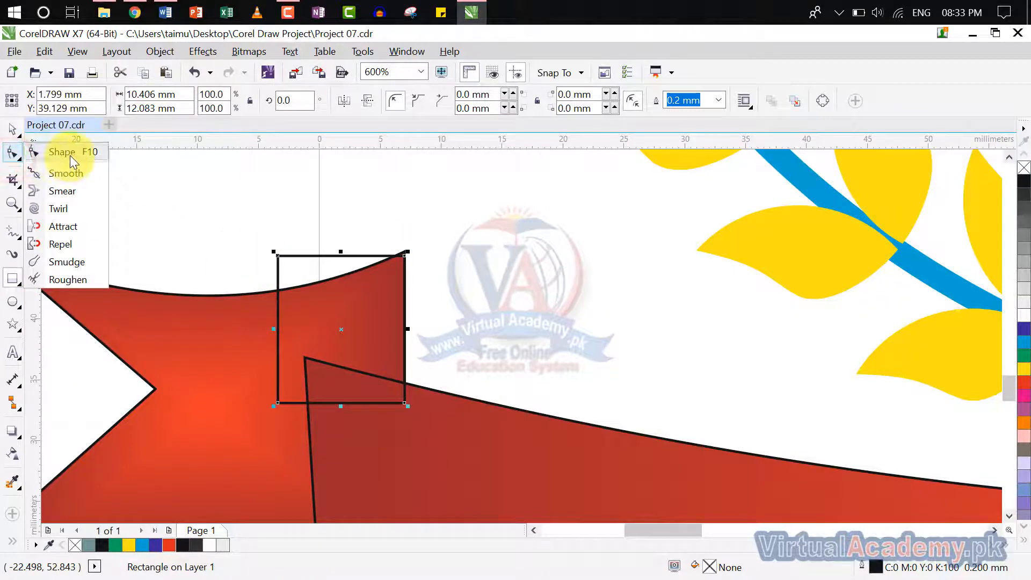
left_click(70, 156)
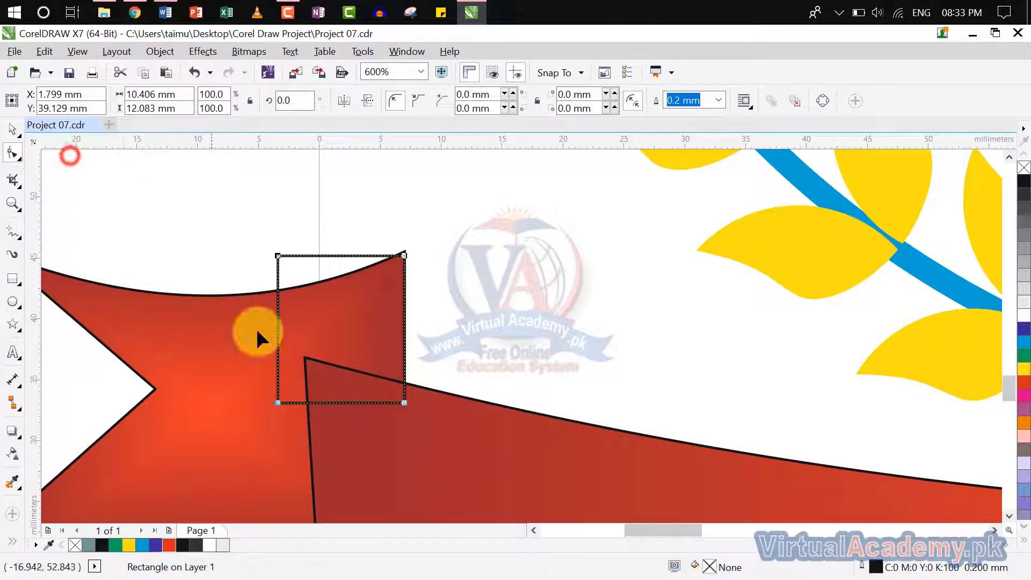
right_click(293, 402)
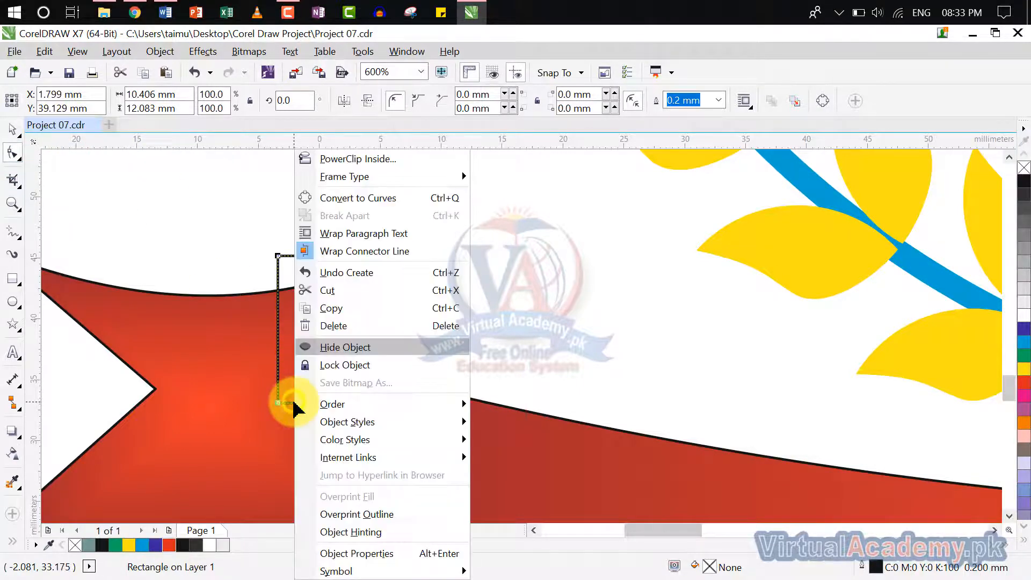
left_click(342, 203)
left_click_drag(279, 402, 305, 358)
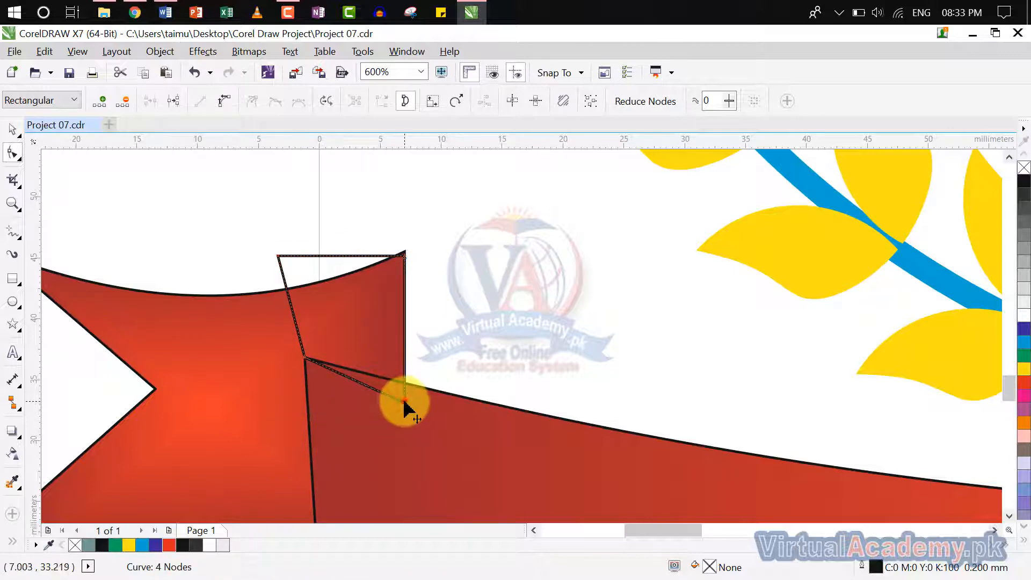
left_click_drag(404, 402, 404, 386)
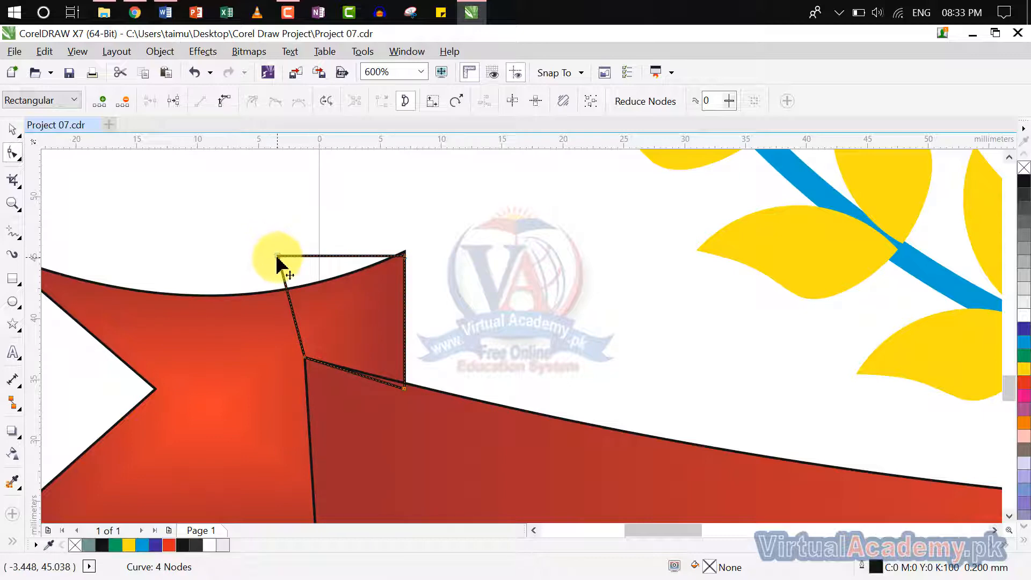
left_click_drag(277, 258, 404, 253)
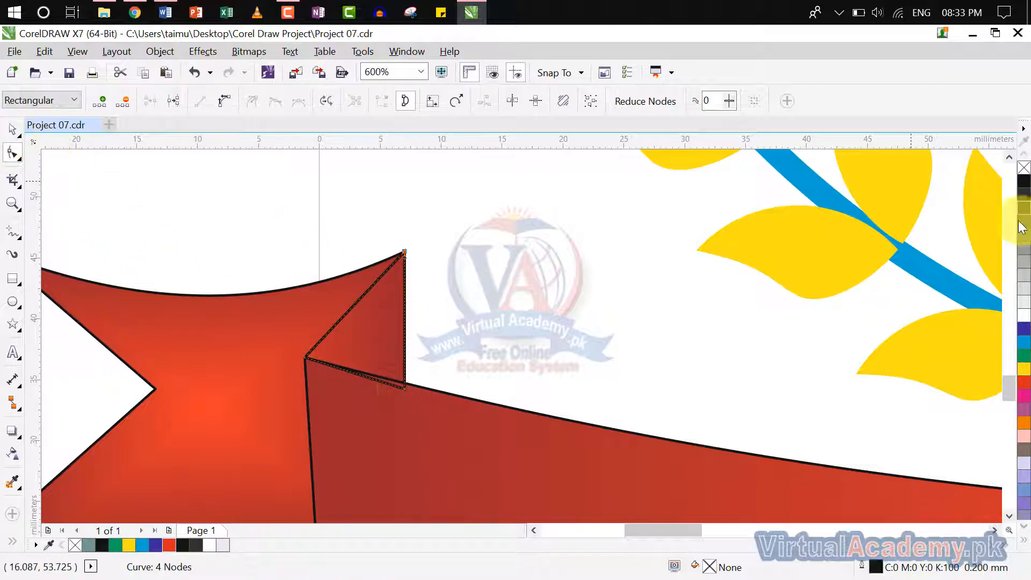
Step: Fill the left fold triangle with black and move it back one level behind the banner
left_click(1023, 182)
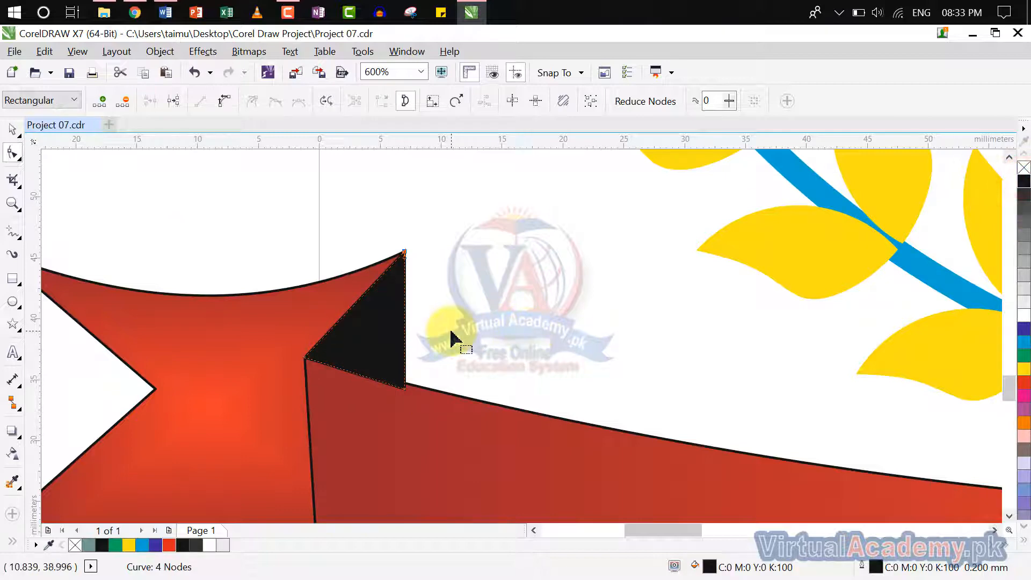
key("space")
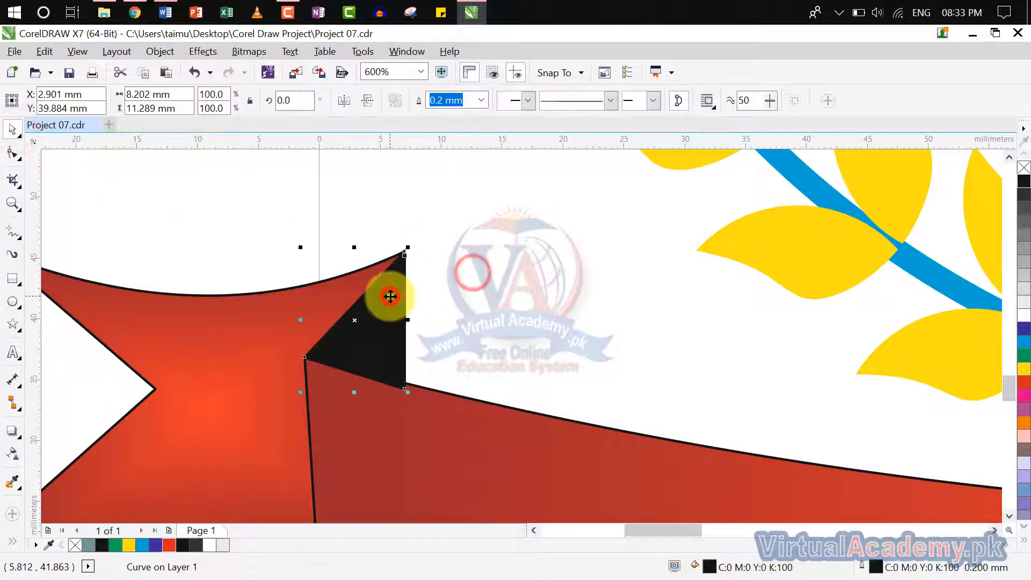
right_click(390, 296)
mouse_move(559, 405)
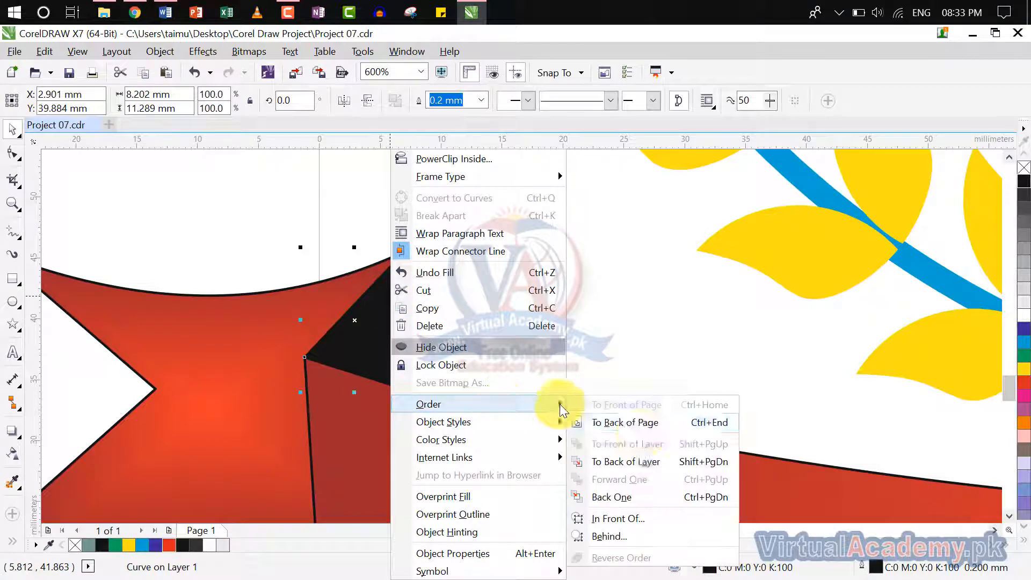
left_click(644, 491)
left_click(594, 322)
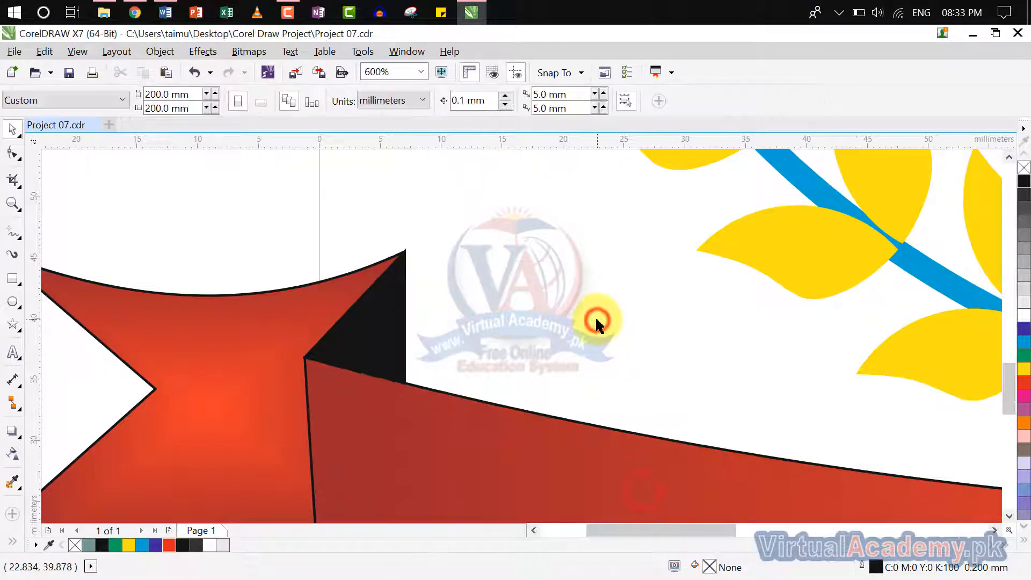
Step: Try to use a horizontally mirrored copy of the black fold triangle at the banner's right end
scroll(595, 322, "down", 3)
left_click(201, 336)
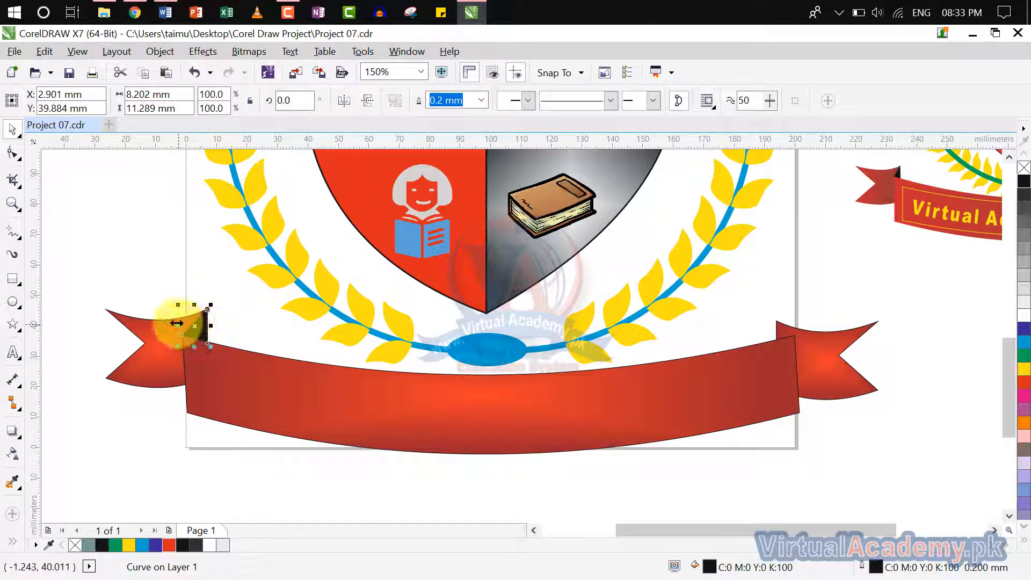
left_click_drag(177, 324, 229, 334)
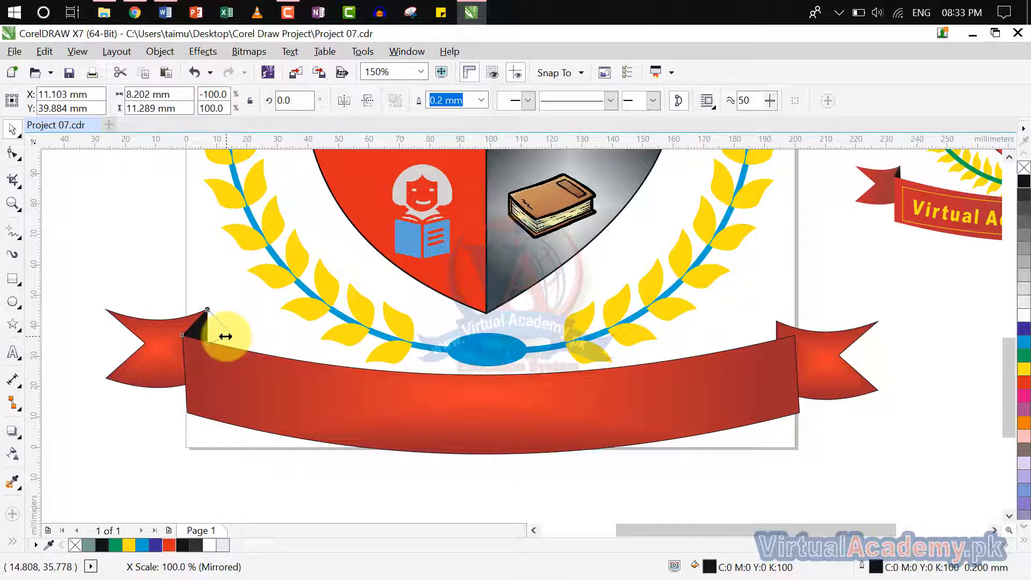
left_click_drag(221, 333, 774, 383)
scroll(771, 355, "up", 2)
scroll(770, 354, "up", 2)
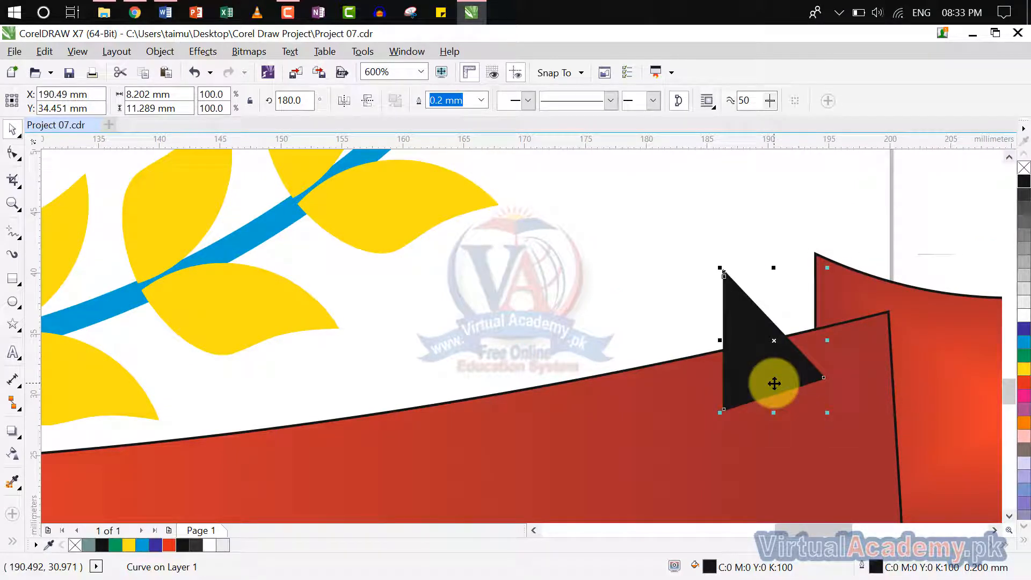
key("Delete")
Step: Draw a closed Bézier triangle over the fold between the banner's right corner and the right ribbon tail, and fill it with black
scroll(612, 391, "right", 3)
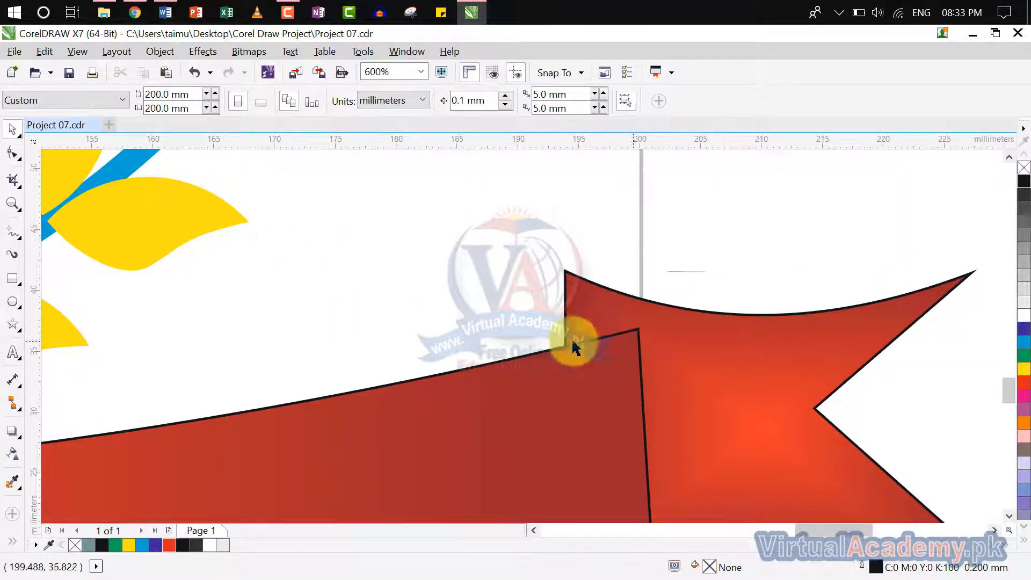
left_click(15, 156)
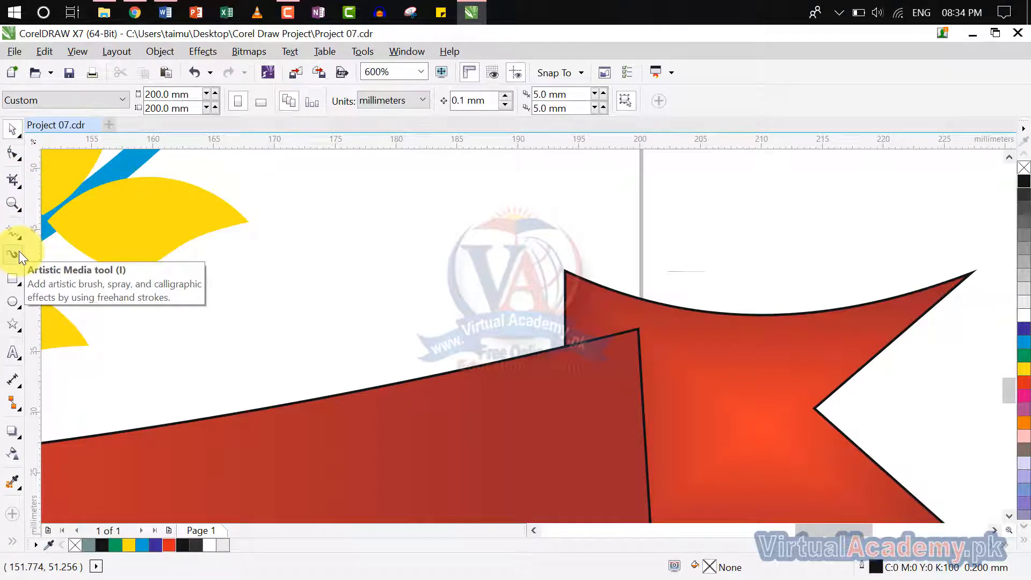
left_click(15, 279)
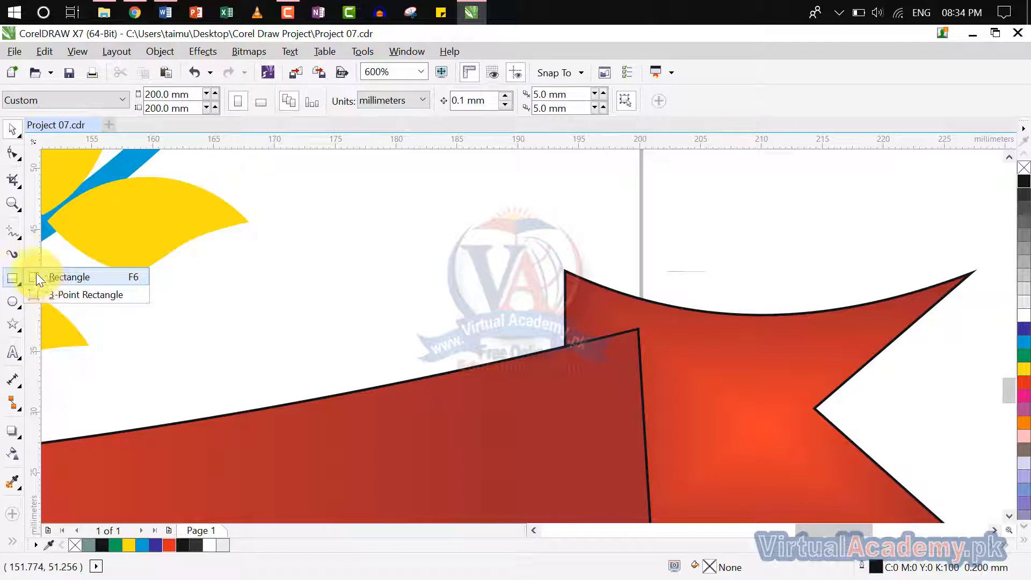
left_click(15, 233)
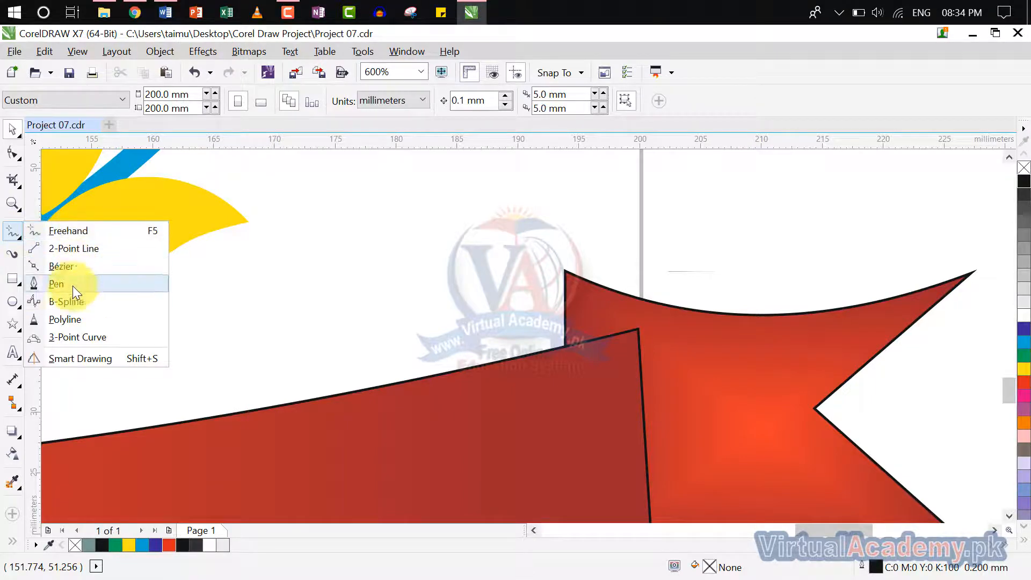
left_click(69, 268)
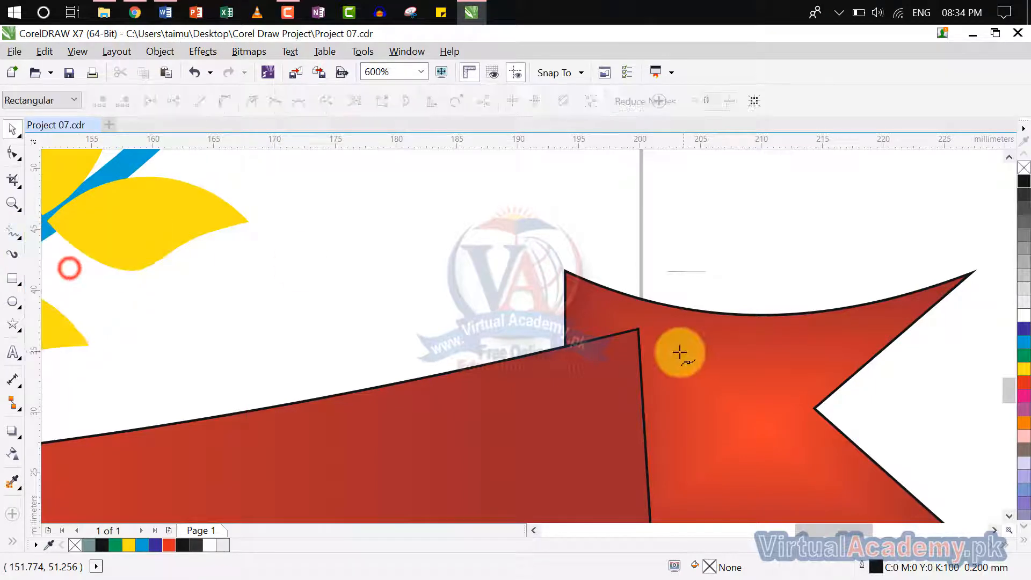
left_click(556, 357)
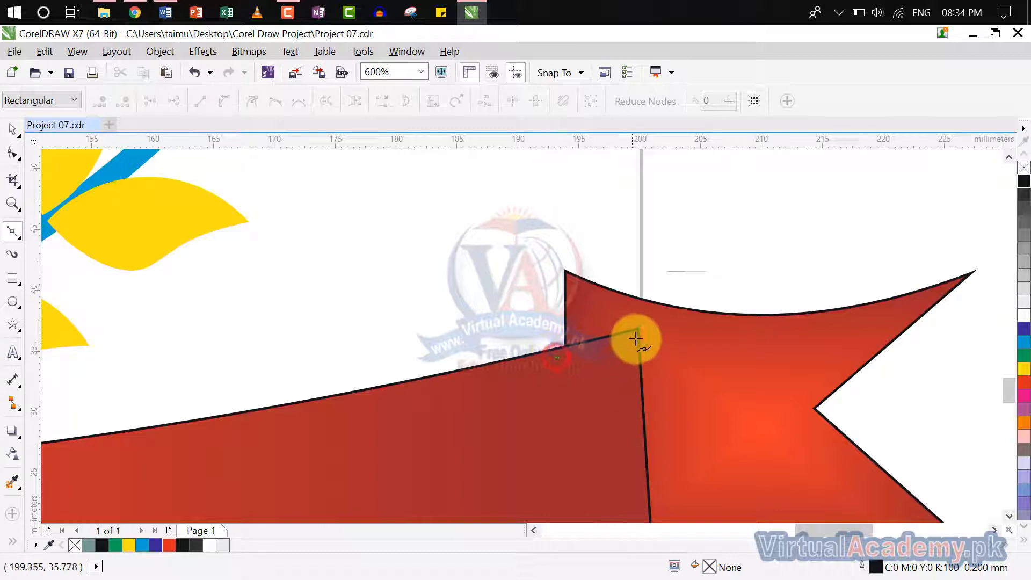
left_click(640, 331)
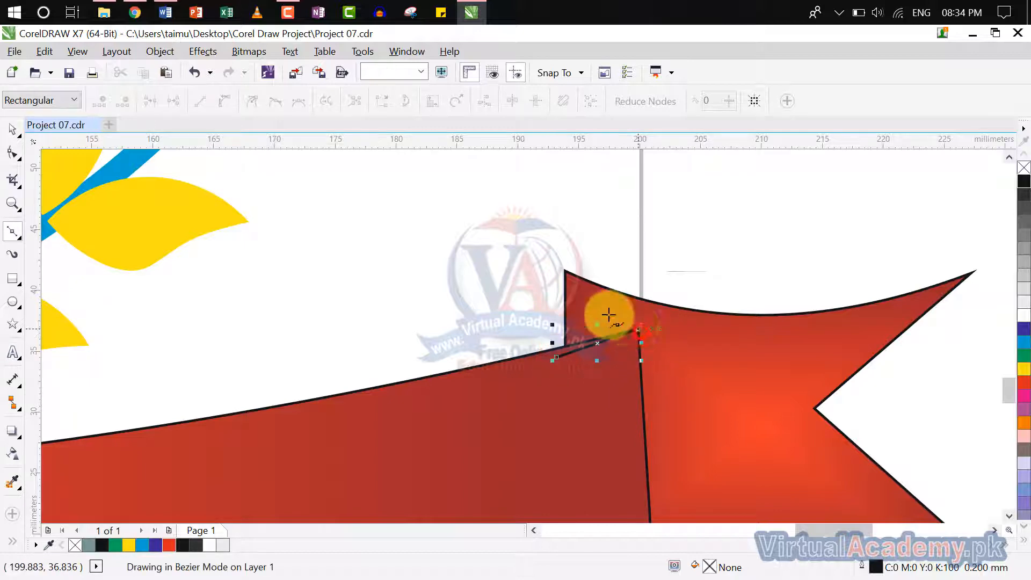
left_click(564, 272)
left_click(557, 358)
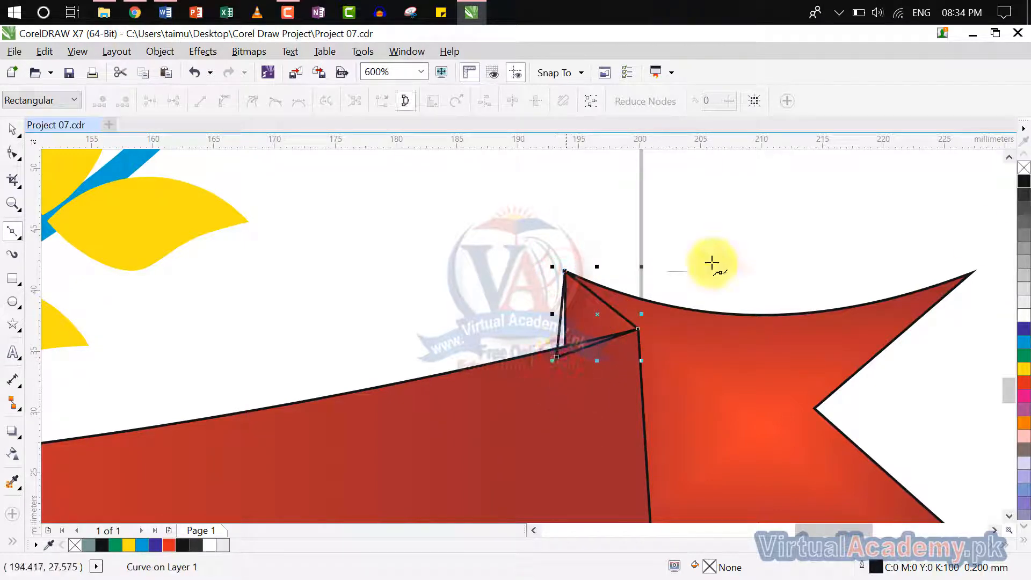
left_click(1024, 181)
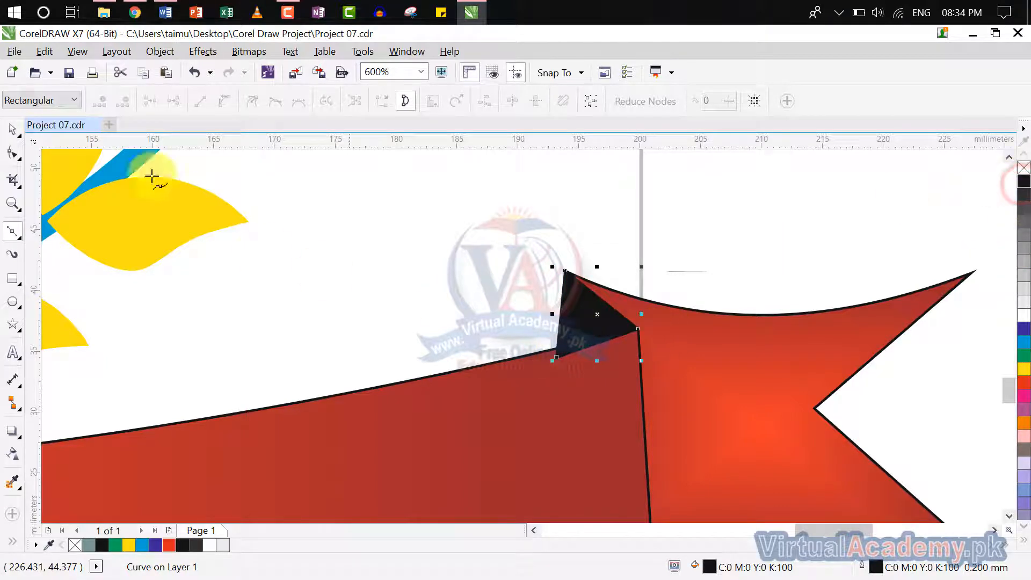
Step: Move the black triangle at the right fold back one level so it sits behind the banner's edge
left_click(13, 129)
left_click(458, 200)
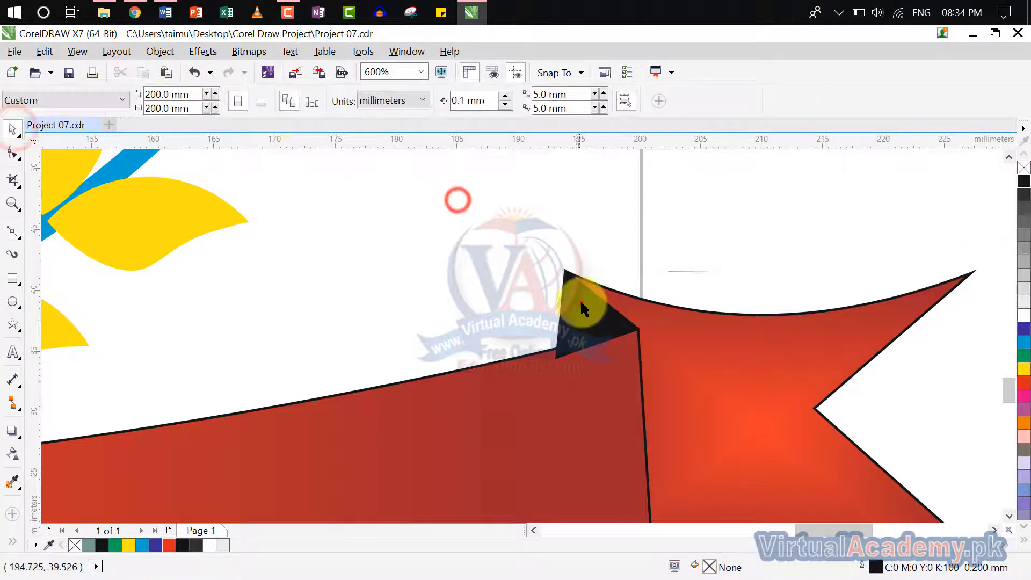
left_click(583, 302)
right_click(583, 303)
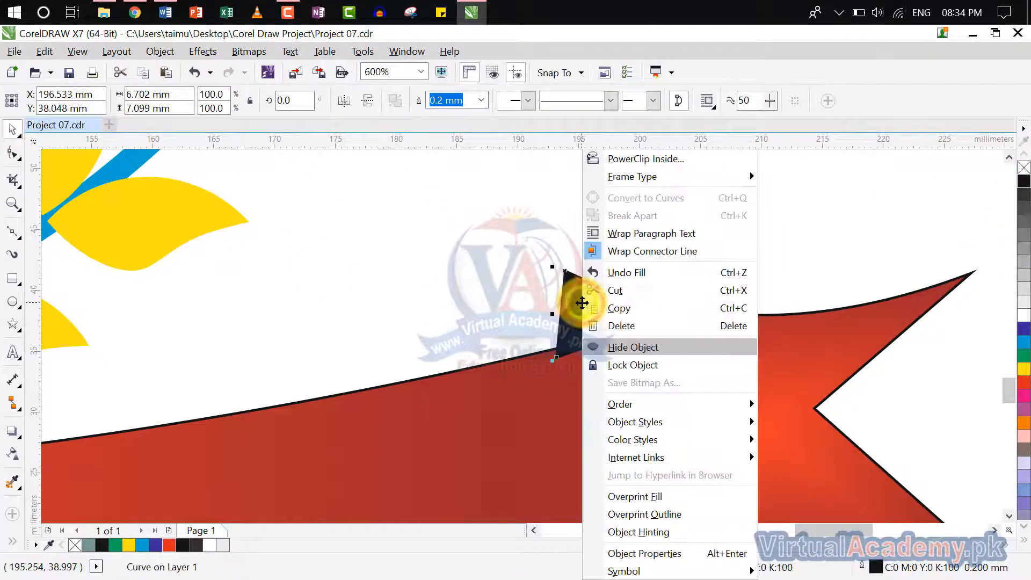
left_click(691, 402)
left_click(808, 493)
left_click(736, 239)
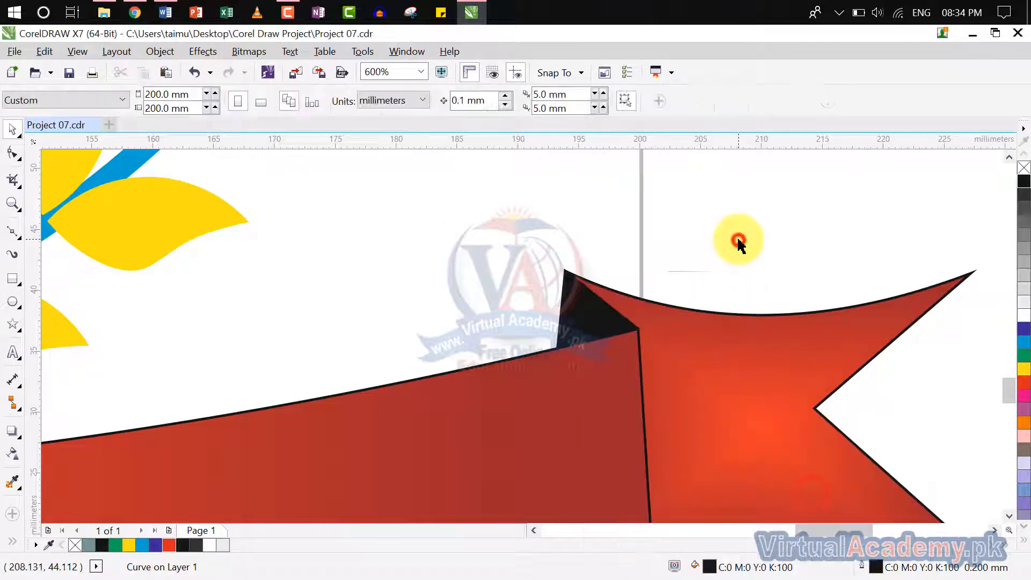
Step: Duplicate the main red banner without its tails and place the copy in the empty area just below it
scroll(748, 276, "down", 4)
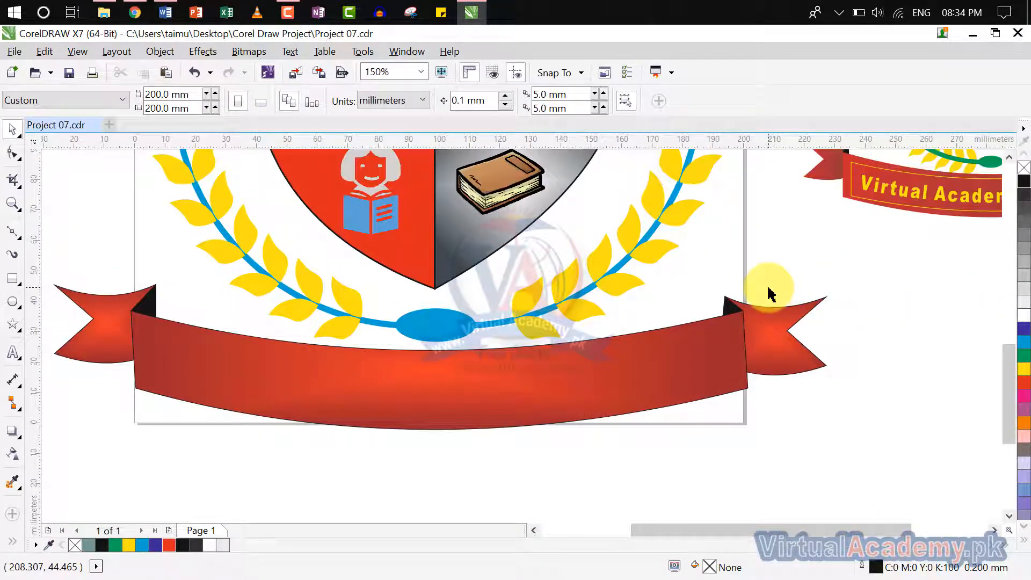
left_click_drag(776, 301, 697, 295)
scroll(776, 324, "down", 2)
scroll(511, 375, "up", 2)
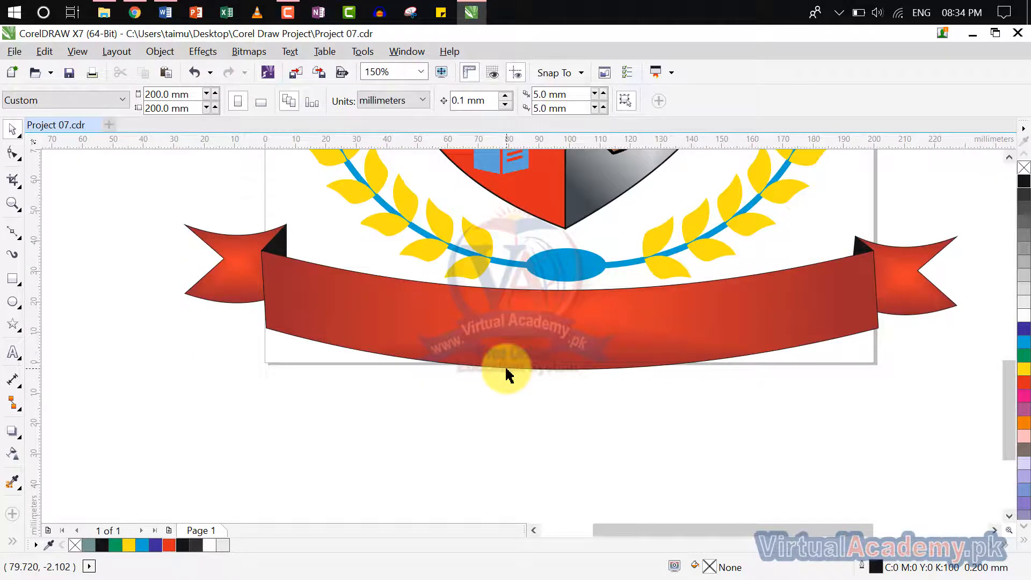
left_click(499, 331)
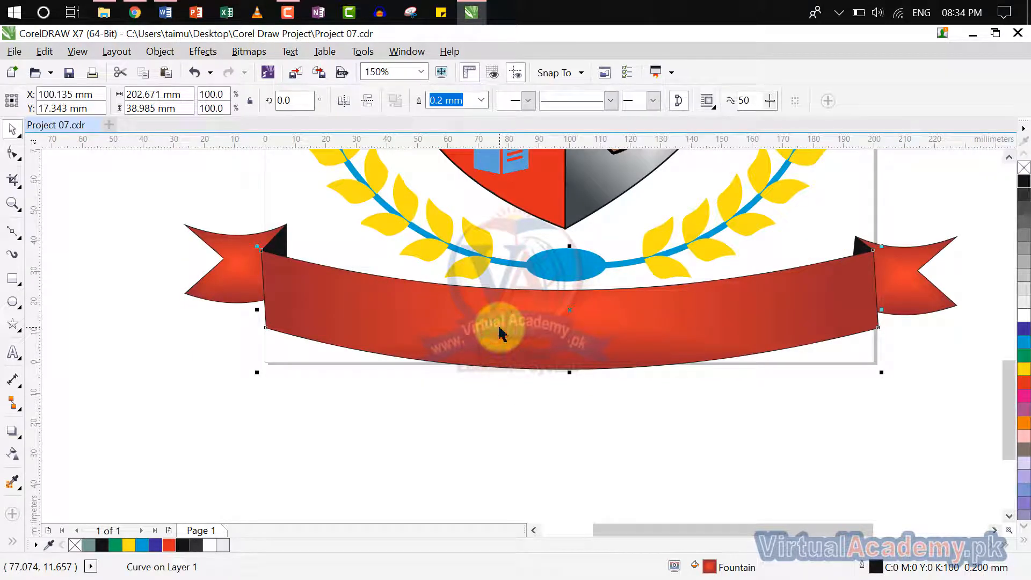
left_click_drag(499, 331, 446, 442)
left_click(586, 465)
left_click(913, 437)
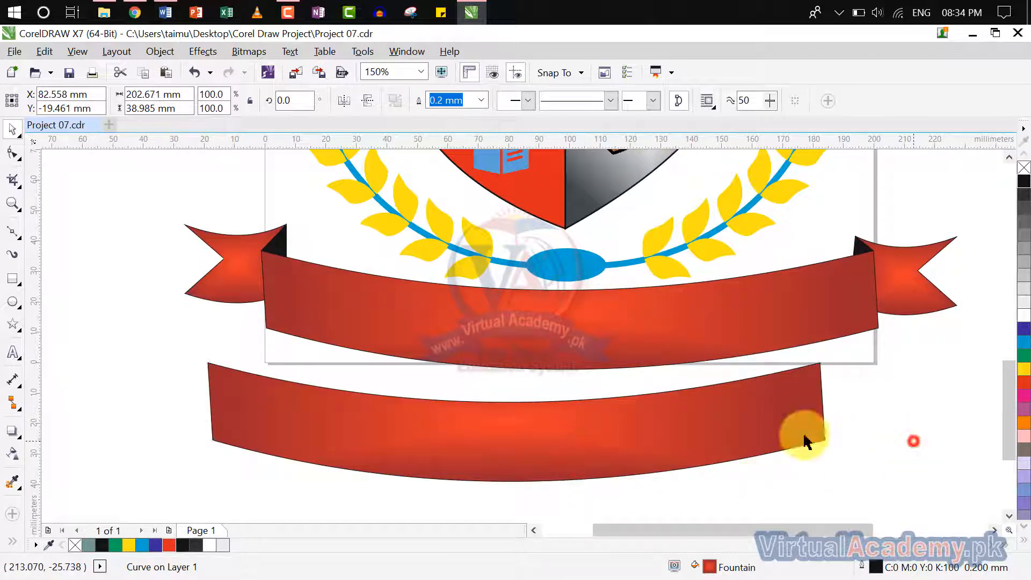
Step: Create a centred duplicate of the lower banner scaled proportionally to about 90%
left_click(676, 420)
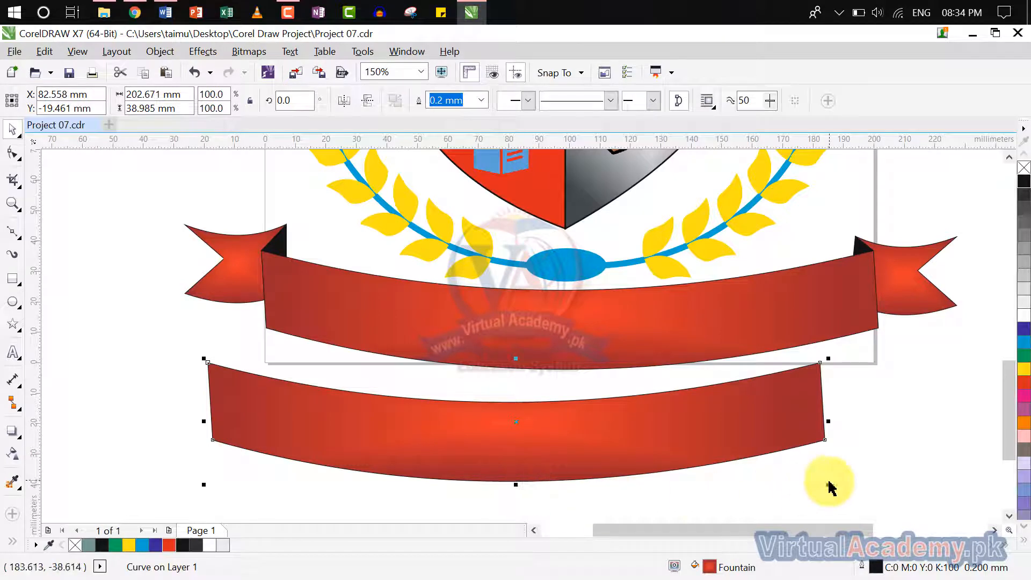
mouse_move(831, 488)
left_mouse_down()
mouse_move(812, 472)
mouse_move(831, 482)
left_mouse_up()
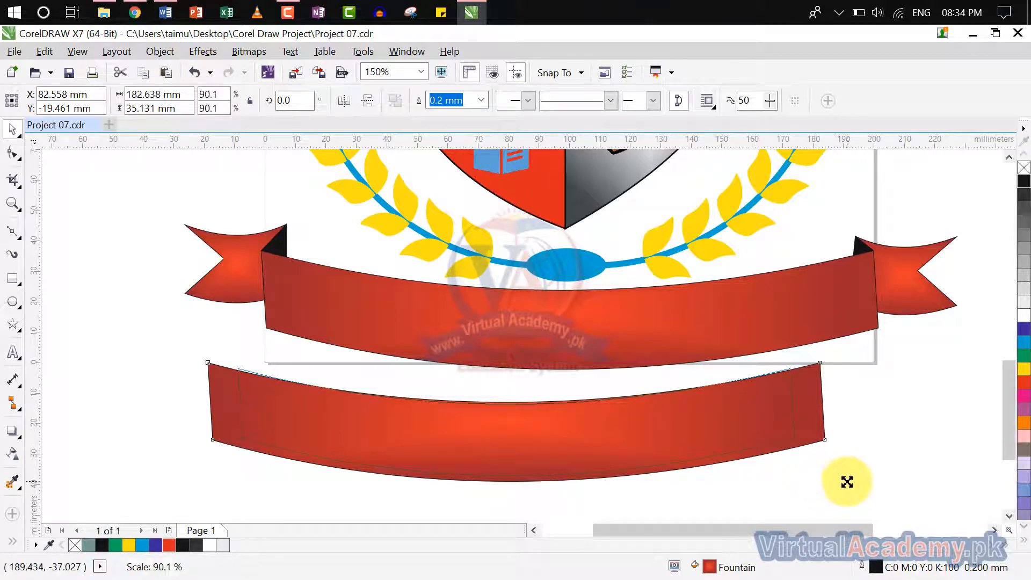
left_click_drag(845, 482, 863, 471)
left_click(897, 448)
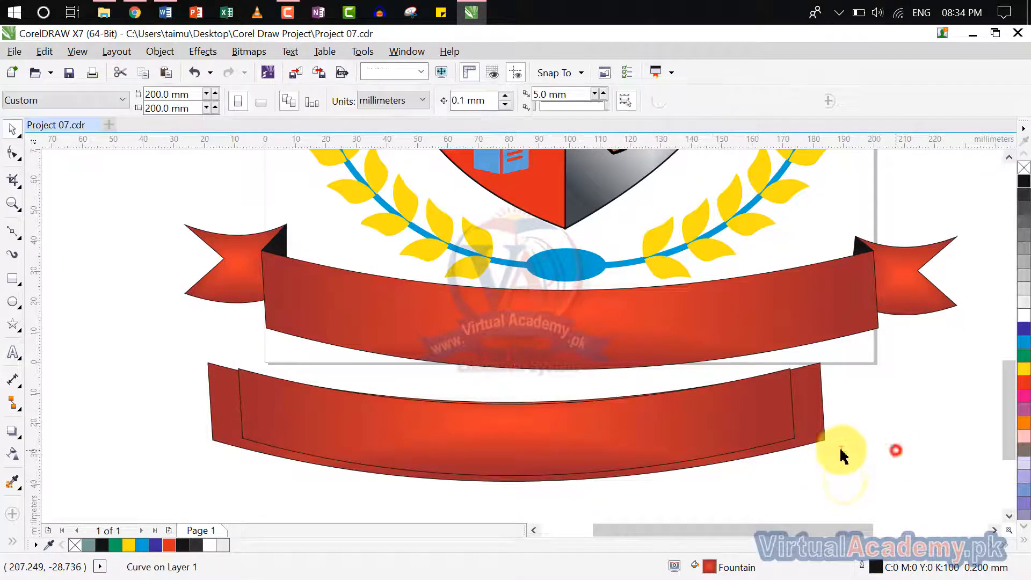
Step: Resize the inner copy to about 194 mm wide and 29 mm high, leaving a narrow margin inside the lower banner
left_click(703, 428)
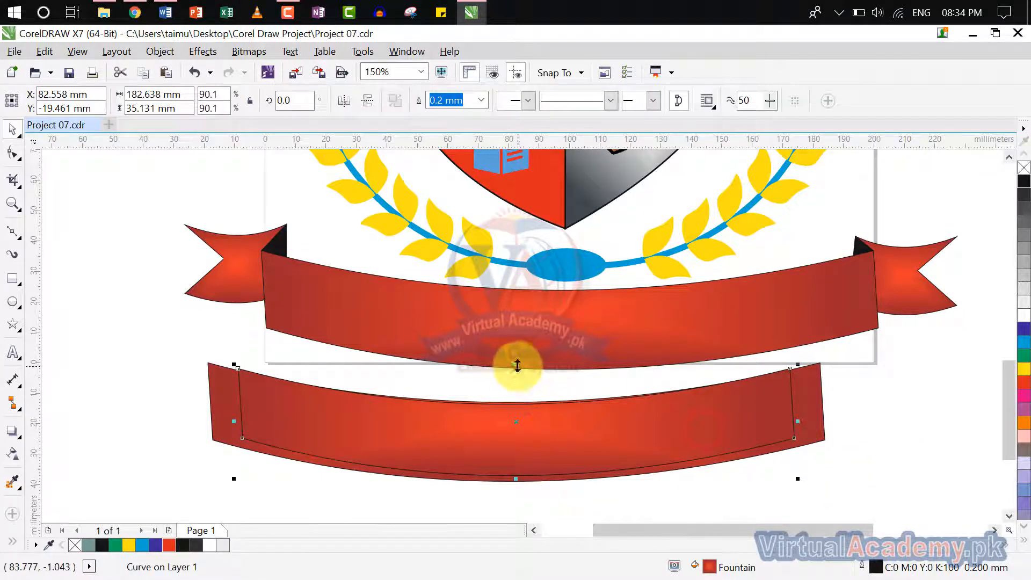
left_click_drag(518, 371, 518, 377)
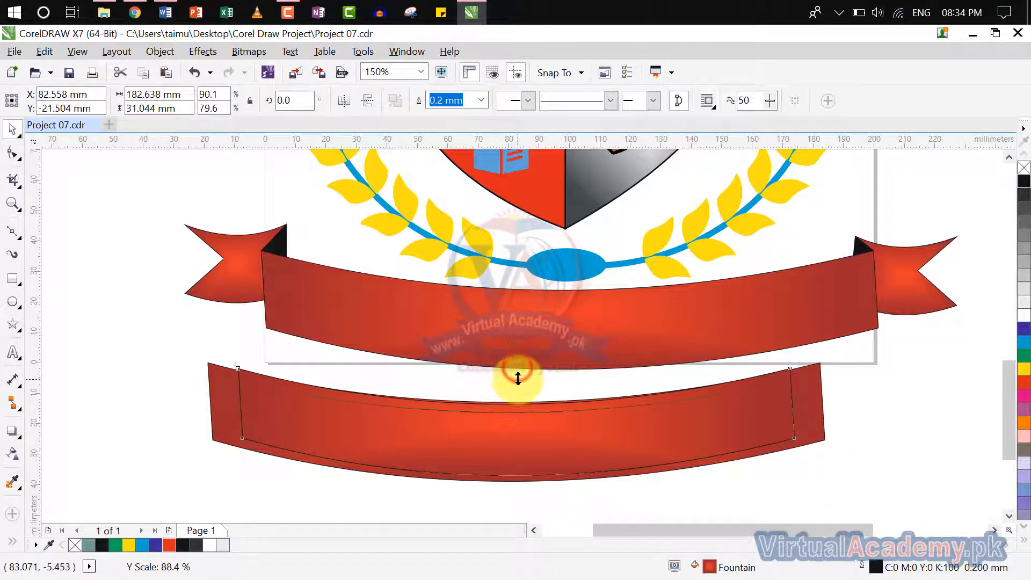
left_click(869, 436)
left_click(599, 442)
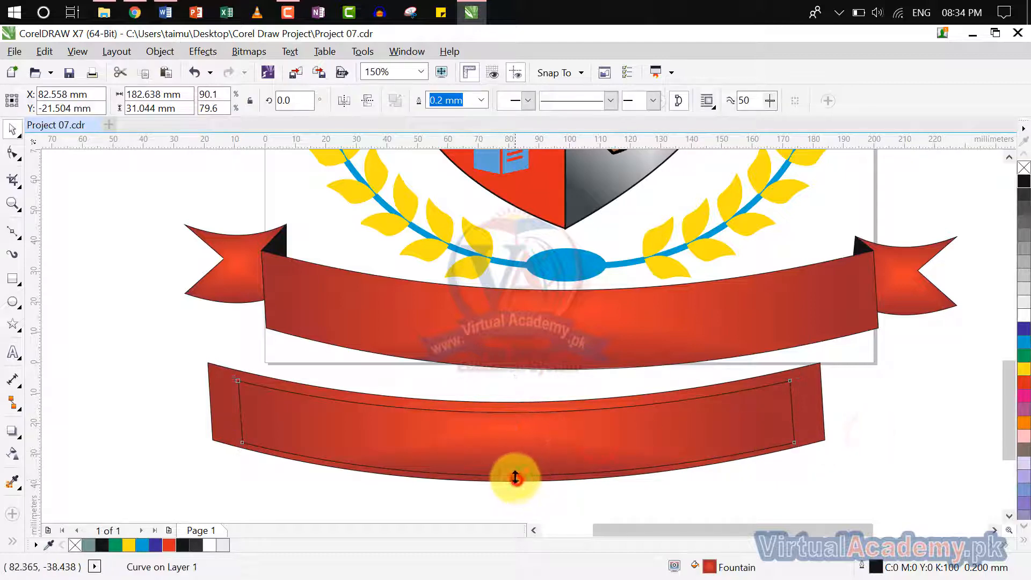
left_click_drag(516, 476, 515, 469)
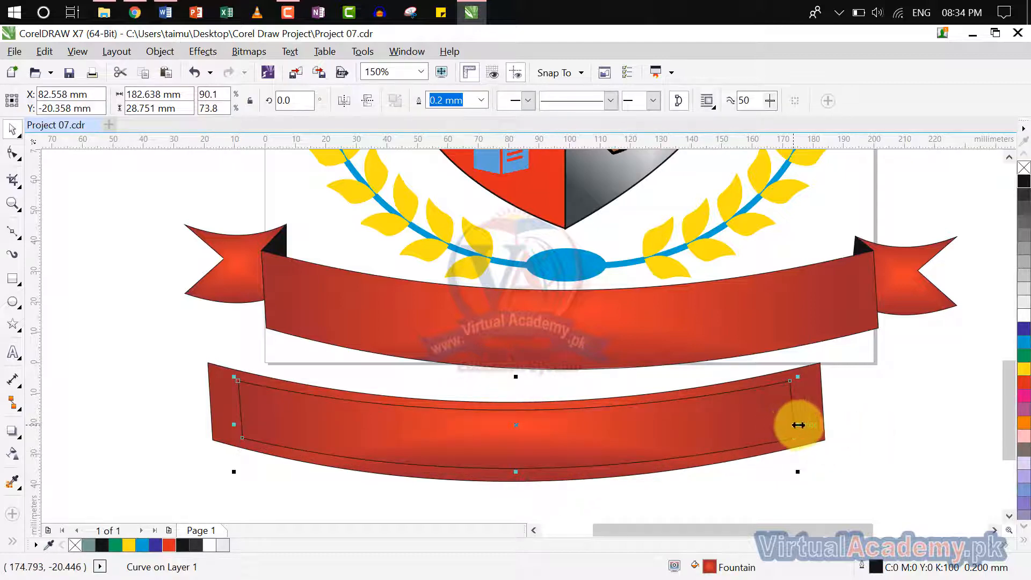
mouse_move(803, 429)
left_mouse_down()
mouse_move(782, 423)
mouse_move(817, 425)
left_mouse_up()
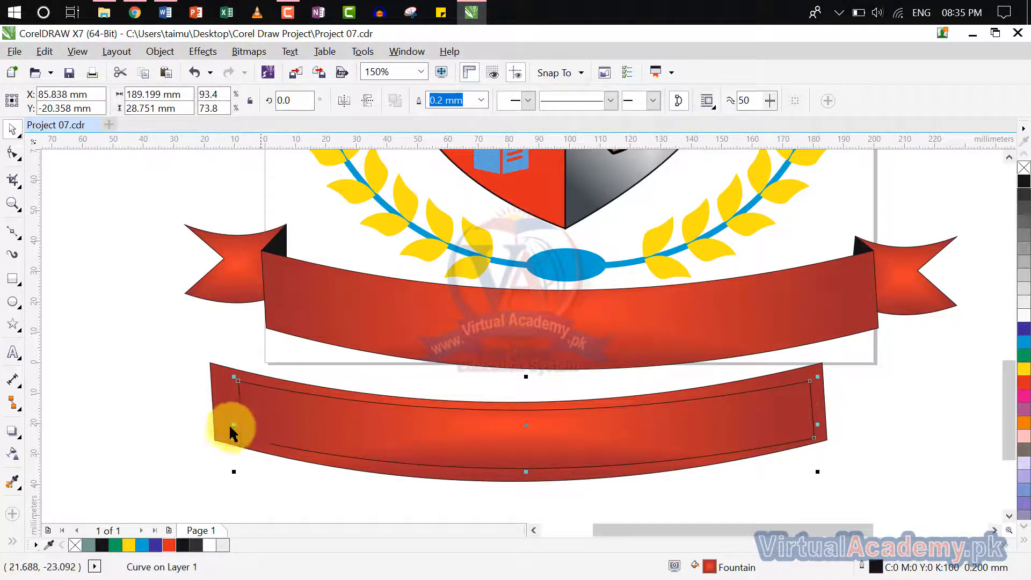
left_click_drag(234, 423, 221, 419)
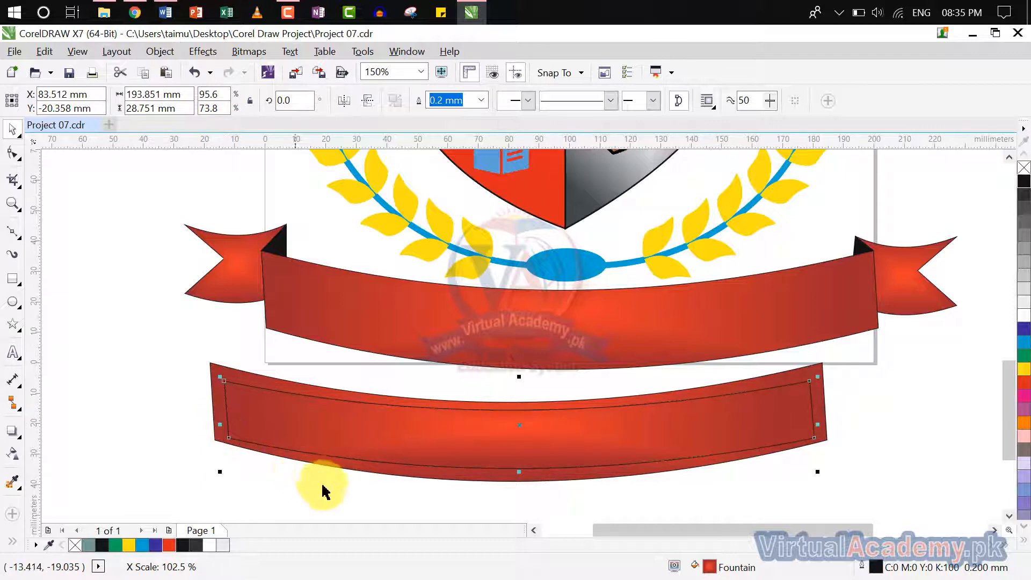
left_click(479, 445)
left_click(601, 490)
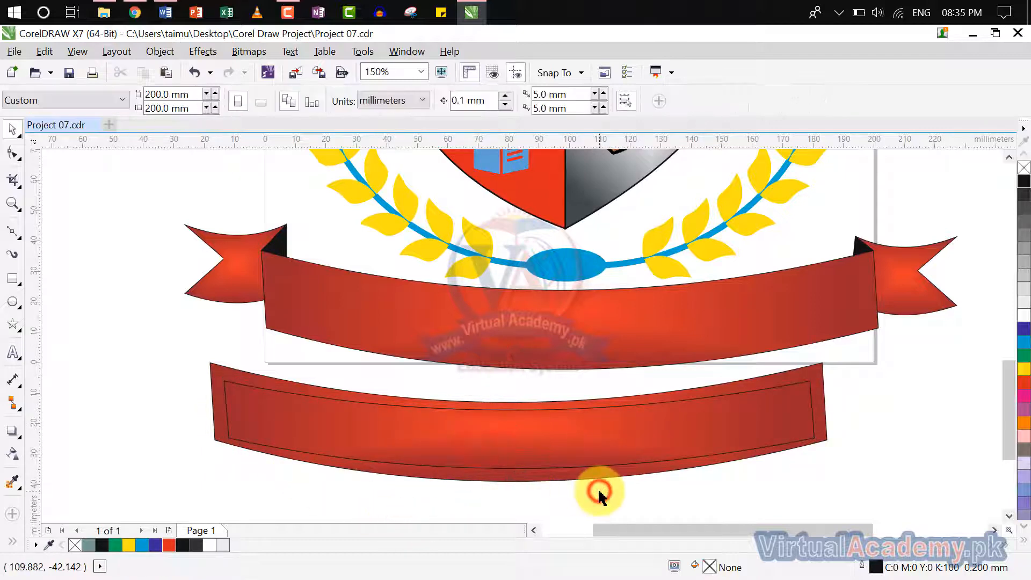
Step: Give the inner copy a yellow outline 1.0 mm wide
left_click(549, 447)
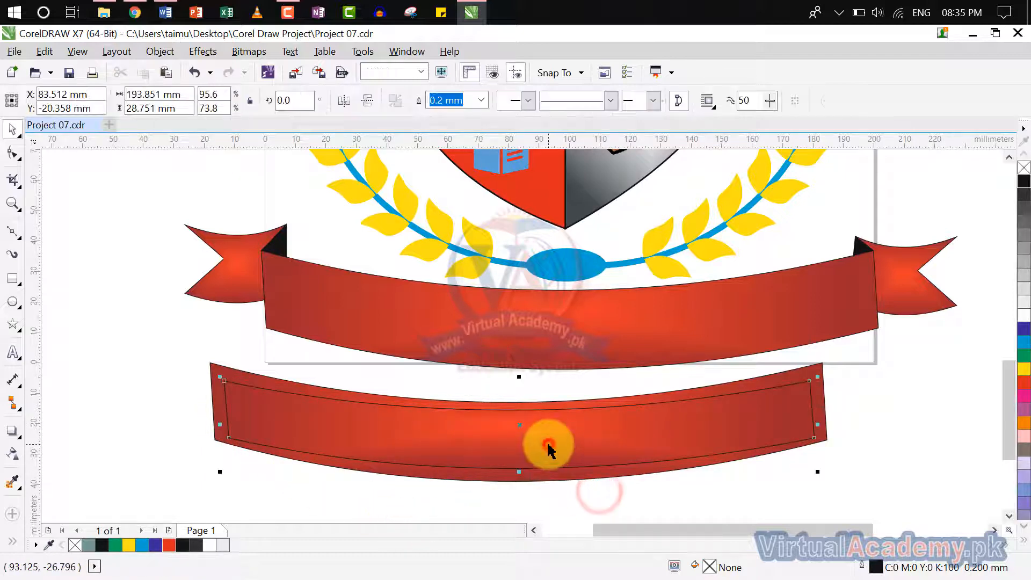
right_click(1026, 373)
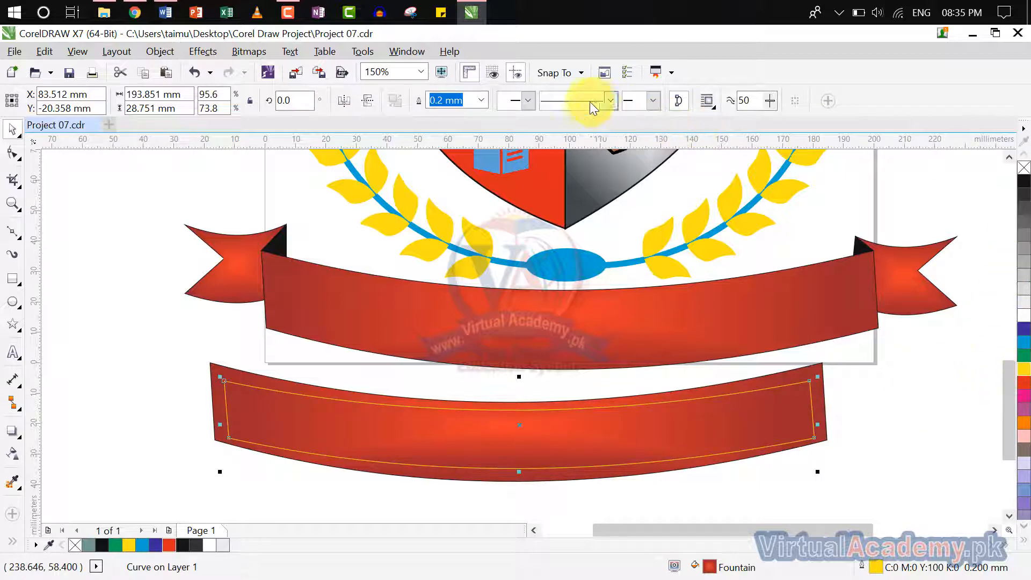
left_click(441, 100)
left_click(481, 100)
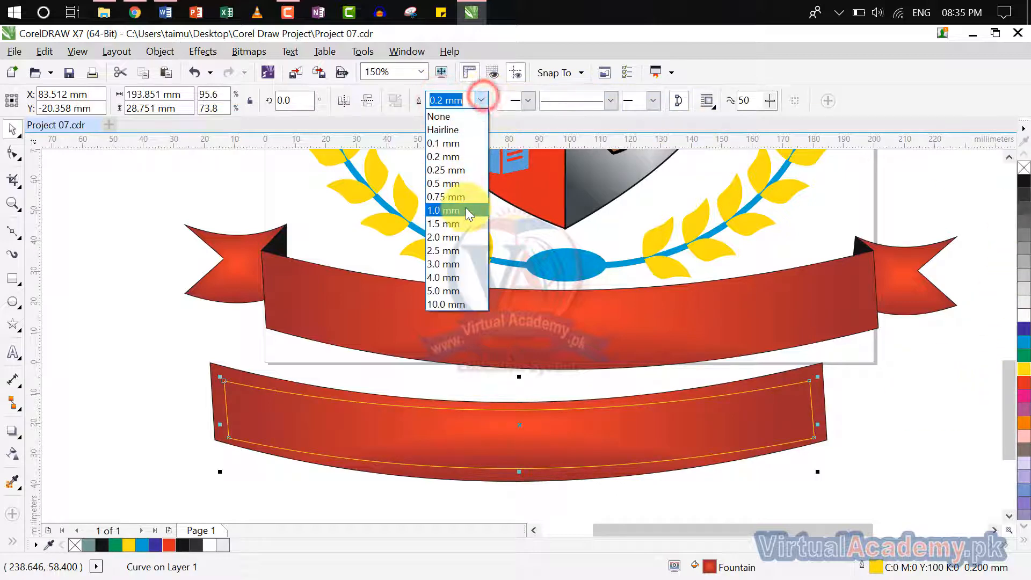
left_click(466, 209)
left_click(878, 429)
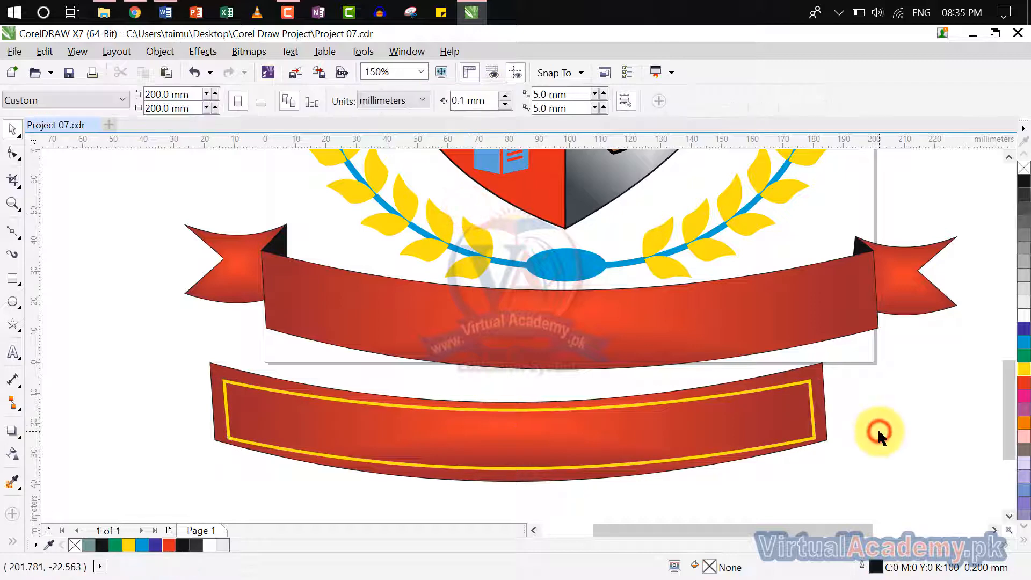
Step: Delete the yellow-outlined inner copy from the lower banner
left_click(735, 464)
left_click(715, 454)
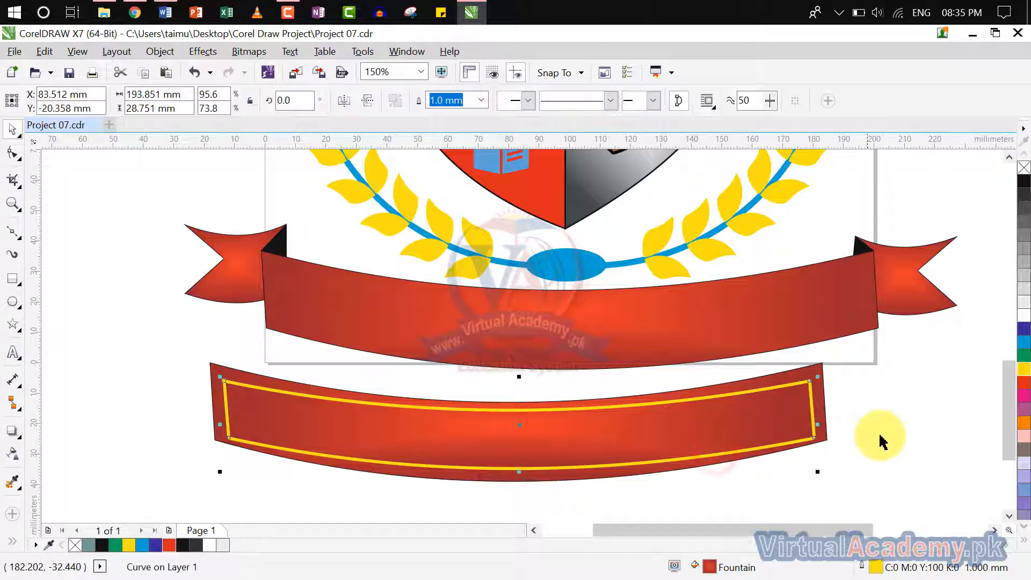
left_click(881, 435)
left_click(718, 455)
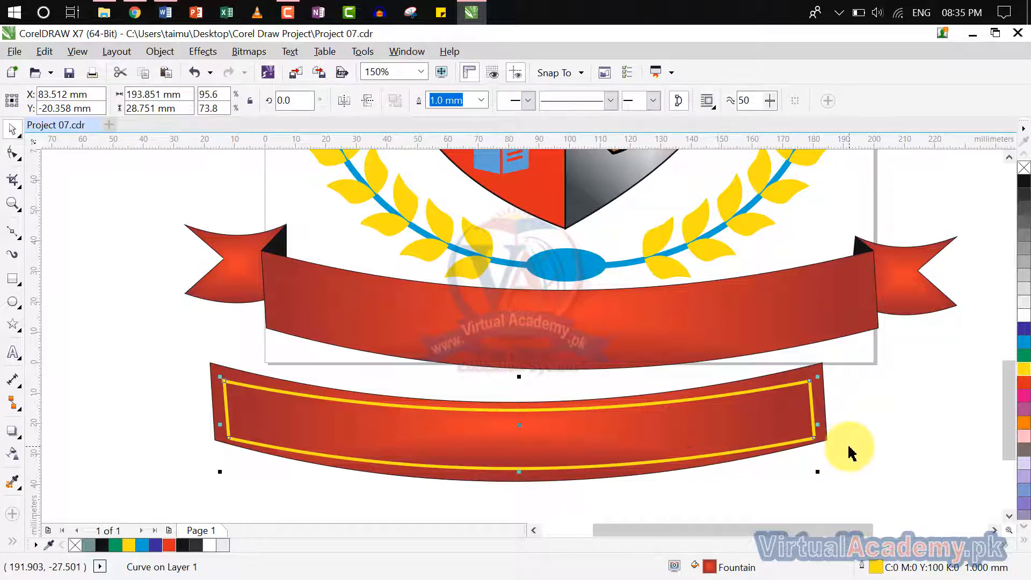
key("Delete")
Step: Shrink the lower banner copy to about 165 mm by 30 mm and move it onto the main banner
left_click(741, 430)
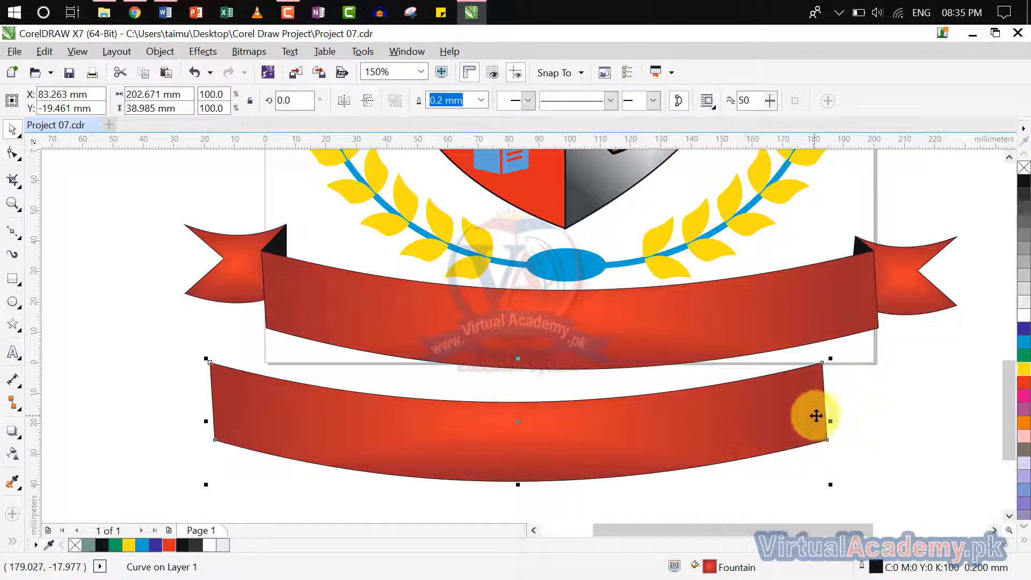
left_click_drag(831, 420, 783, 420)
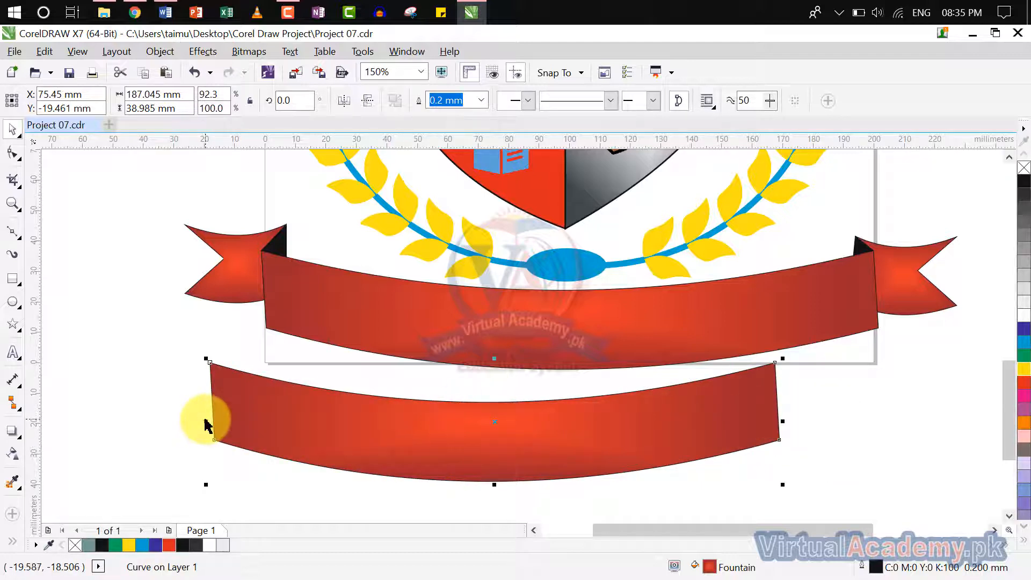
left_click_drag(206, 420, 274, 421)
left_click_drag(528, 364, 528, 391)
left_click_drag(528, 453, 567, 346)
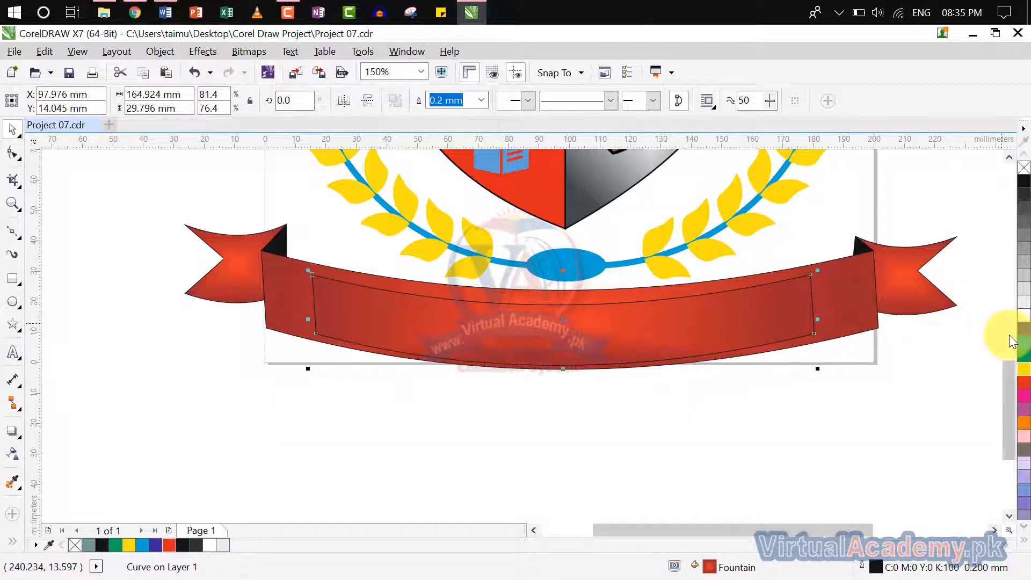
Step: Turn the smaller banner copy into a frame with no fill and a yellow 1.0 mm outline
right_click(1024, 169)
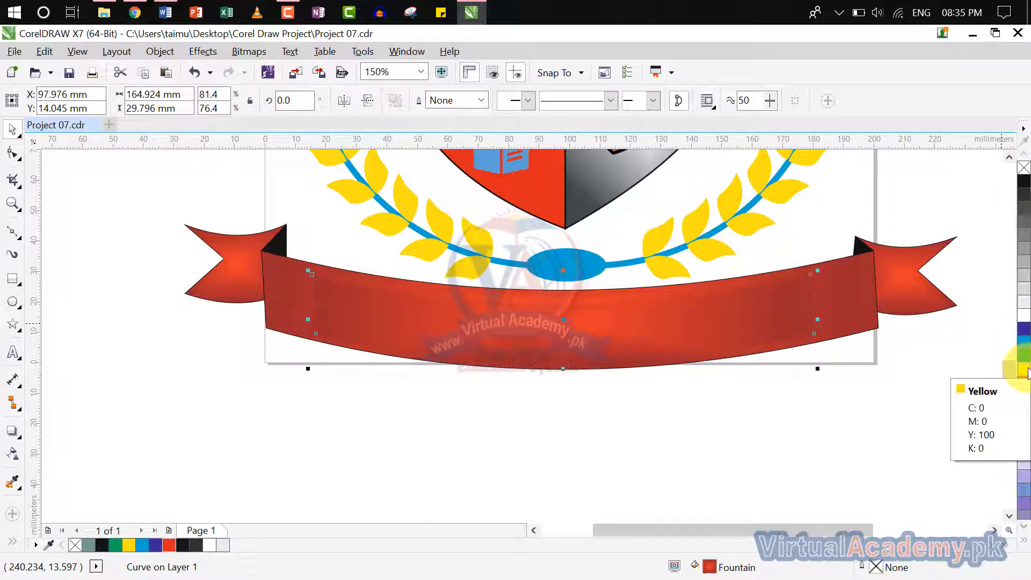
right_click(1024, 370)
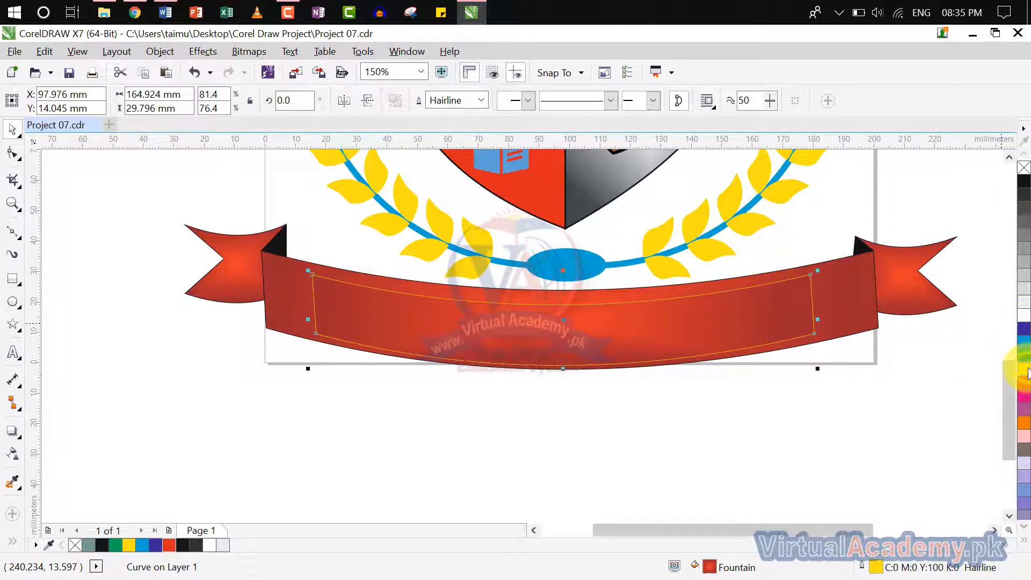
left_click(1024, 169)
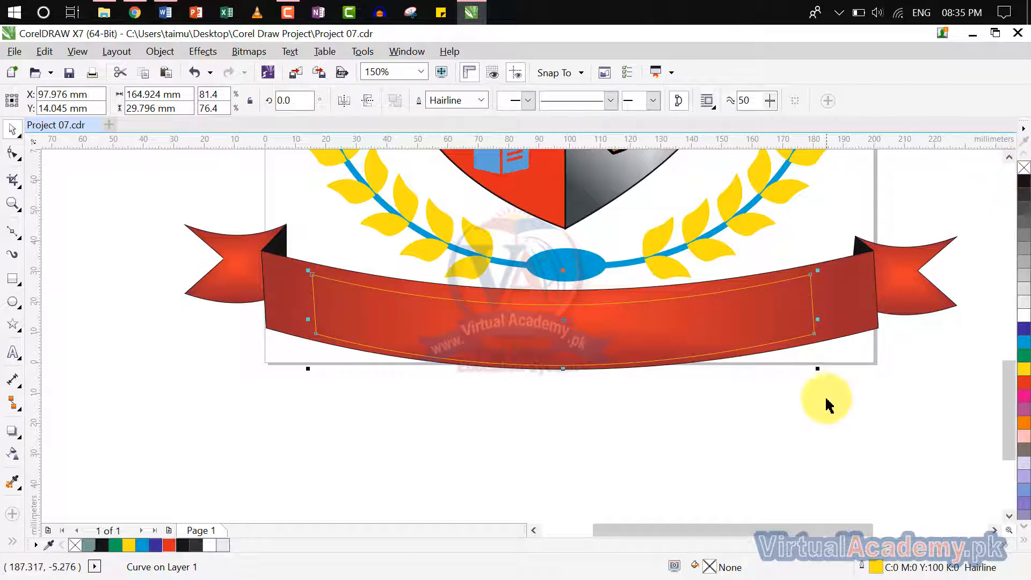
left_click(480, 100)
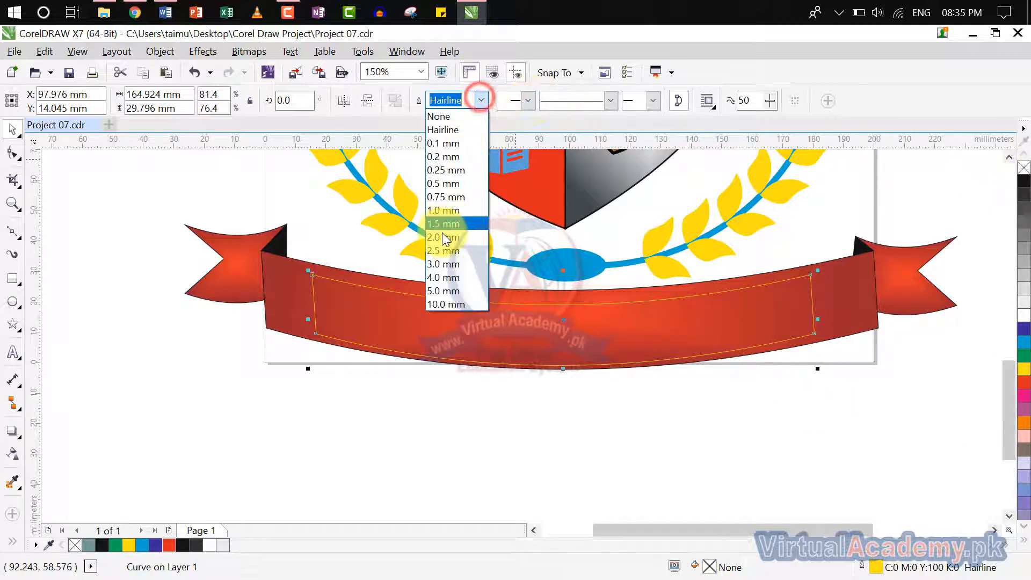
left_click(442, 215)
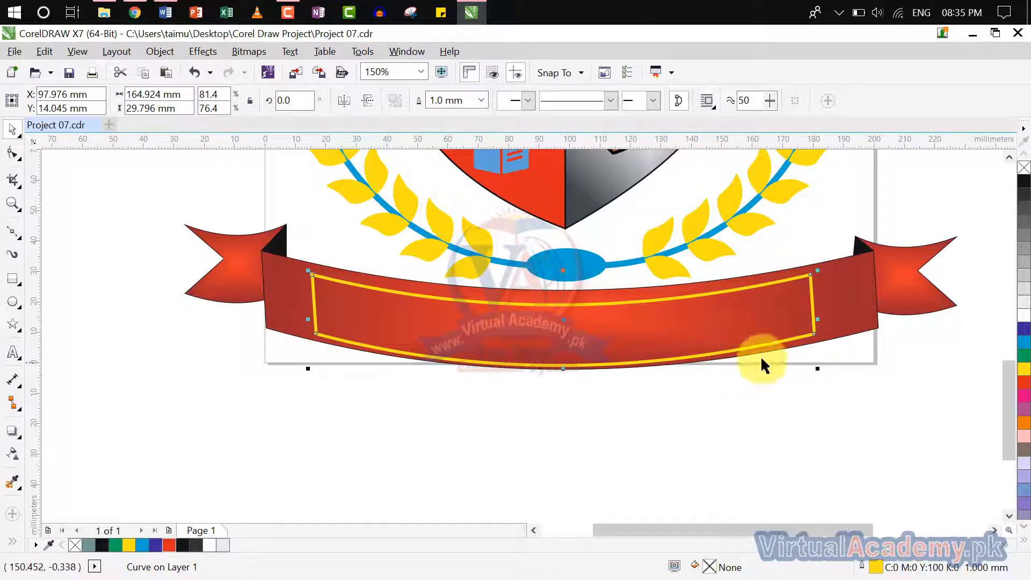
Step: Widen the yellow frame to about 189 mm and nudge it up by about 1.6 mm to centre it within the banner
left_click_drag(819, 318, 847, 315)
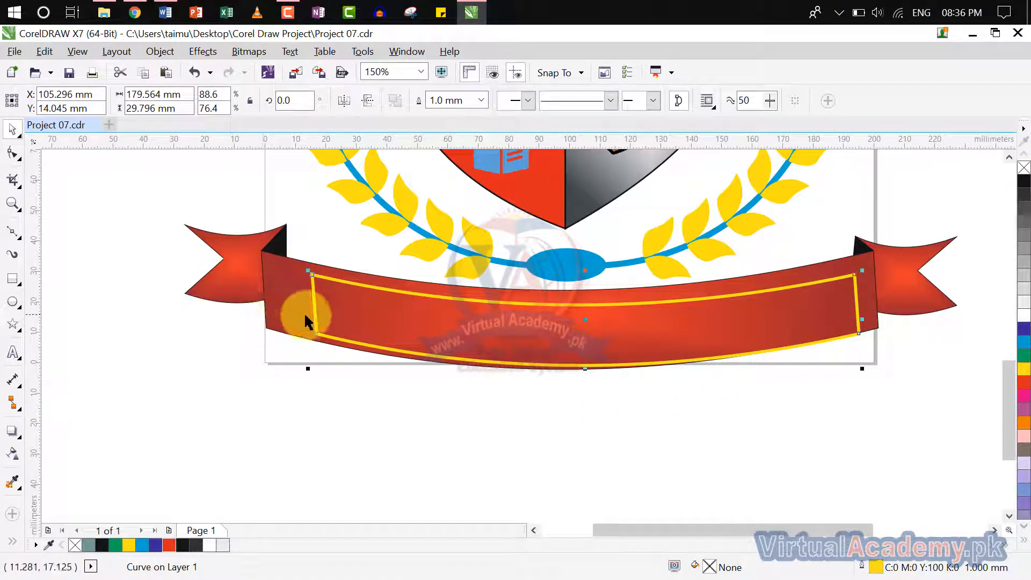
left_click_drag(308, 321, 276, 308)
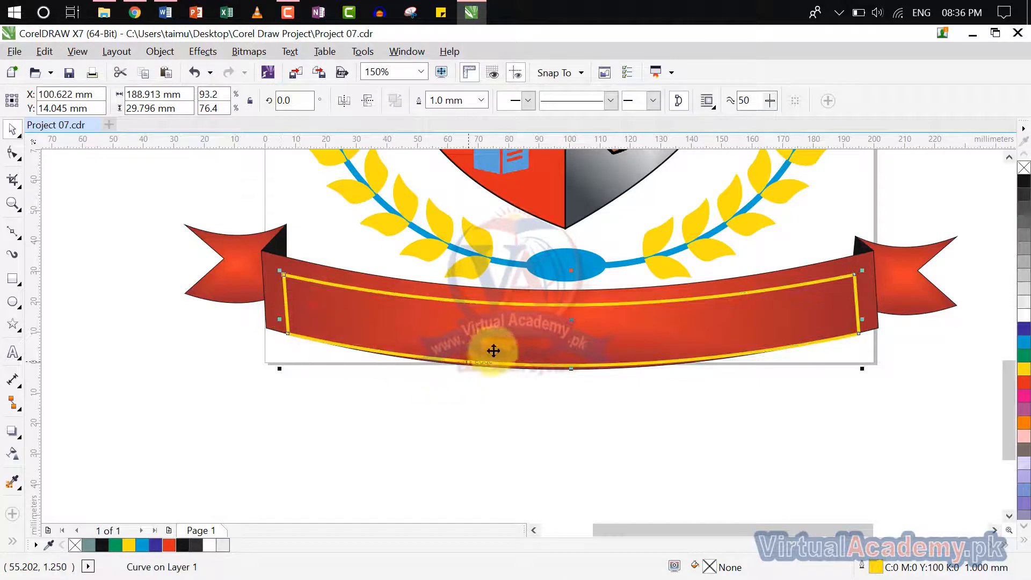
key("Up")
key("Up")
key("Up")
key("Up")
key("Up")
key("Up")
key("Up")
key("Up")
key("Up")
key("Up")
key("Up")
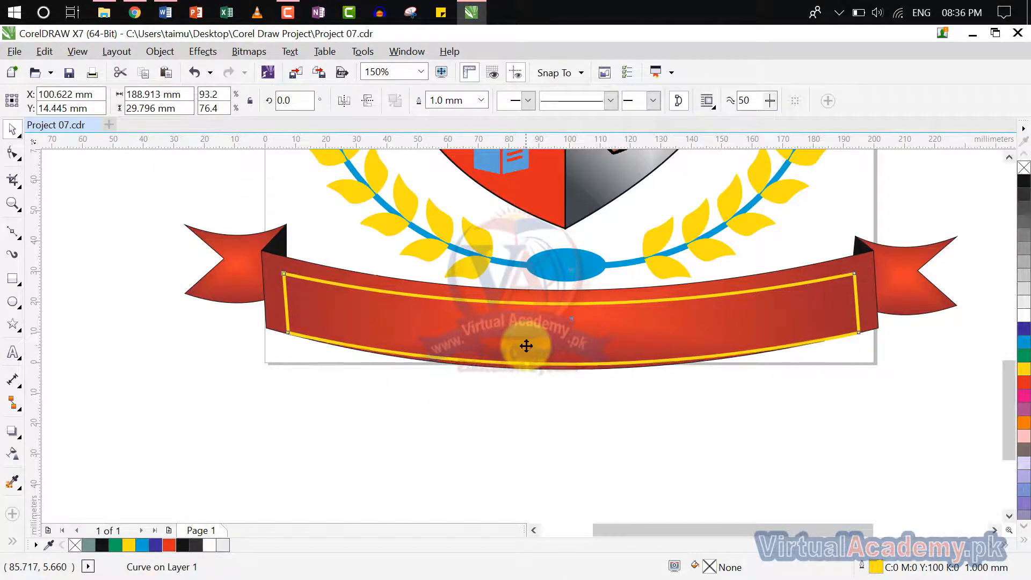
key("Up")
key("Up")
key("Up")
key("Up")
key("Up")
key("Up")
key("Up")
key("Up")
key("Up")
key("Up")
key("Up")
key("Up")
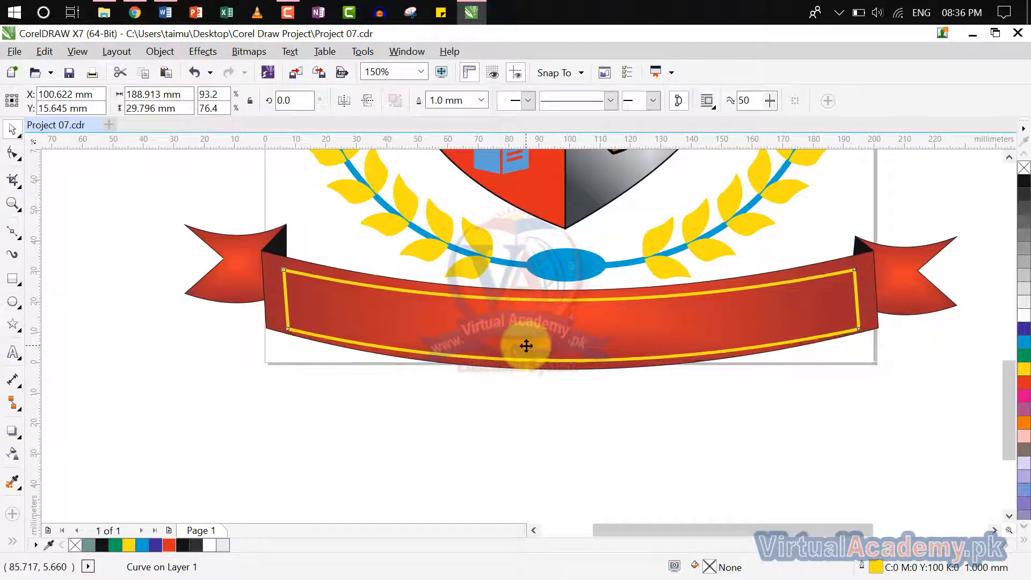
Step: Nudge the yellow frame up by about 0.9 mm and thin its outline to 0.5 mm
key("Up")
key("Up")
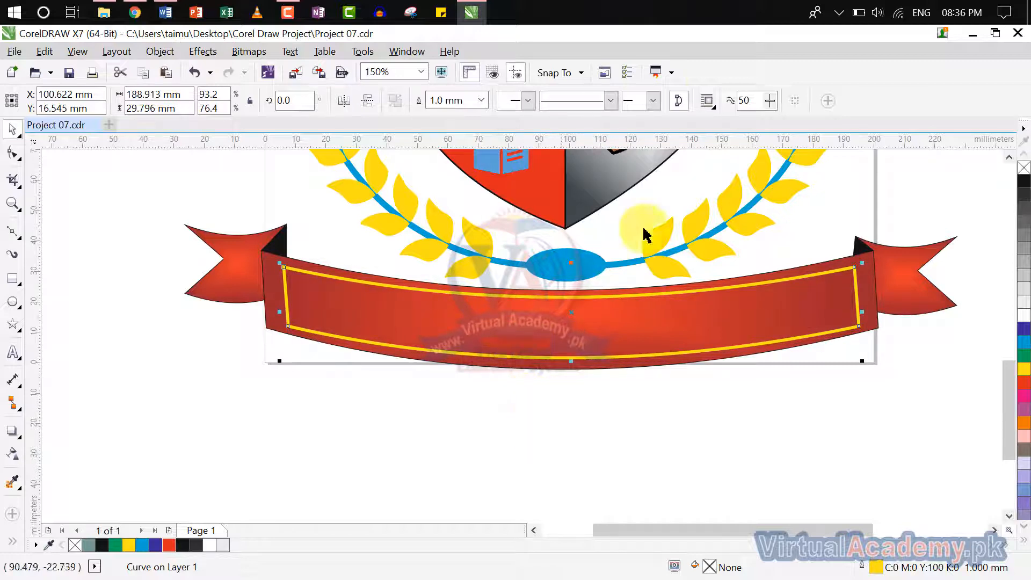
left_click(482, 101)
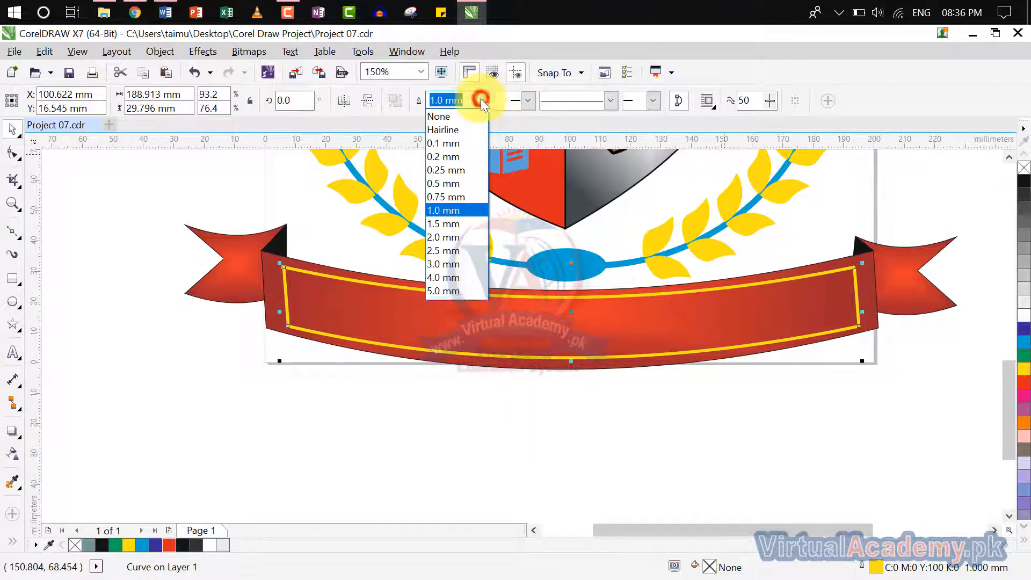
left_click(450, 188)
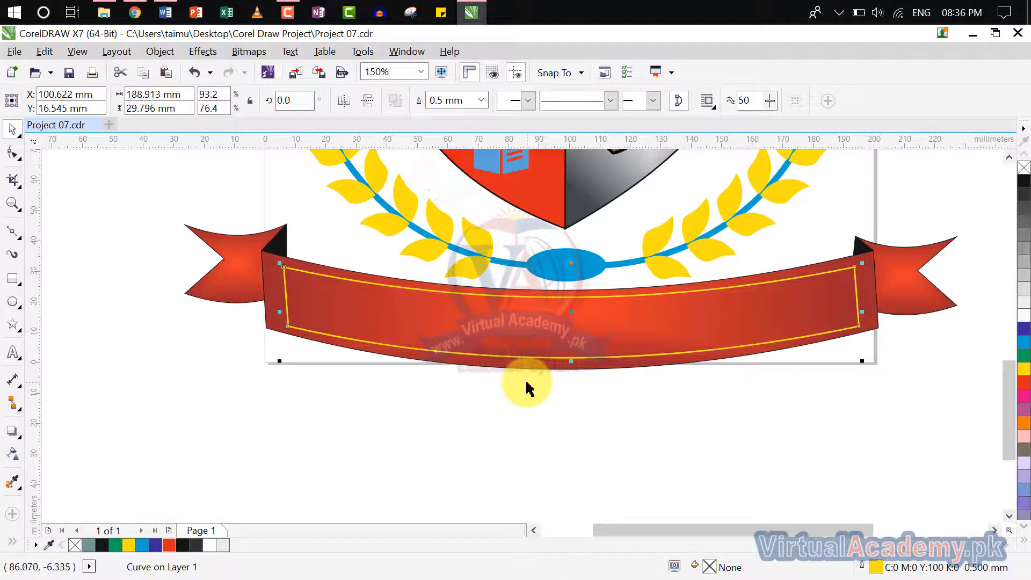
scroll(526, 387, "down", 2)
scroll(505, 398, "right", 1)
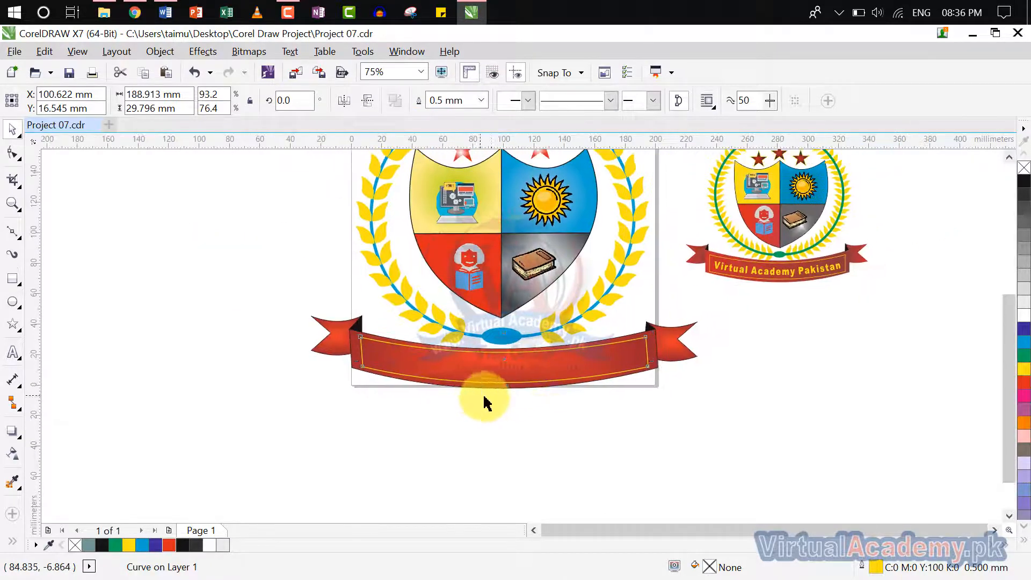
left_click(760, 370)
Step: Add the text "Virtual Academy Pakistan" below the banner in Arial Black, scaled to about 246 mm wide
left_click(12, 353)
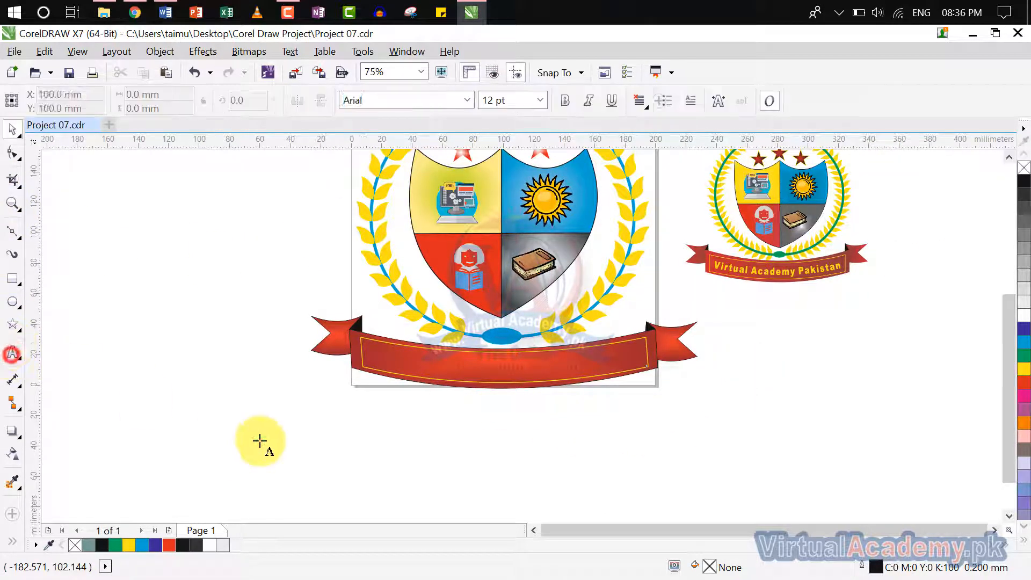
left_click(325, 448)
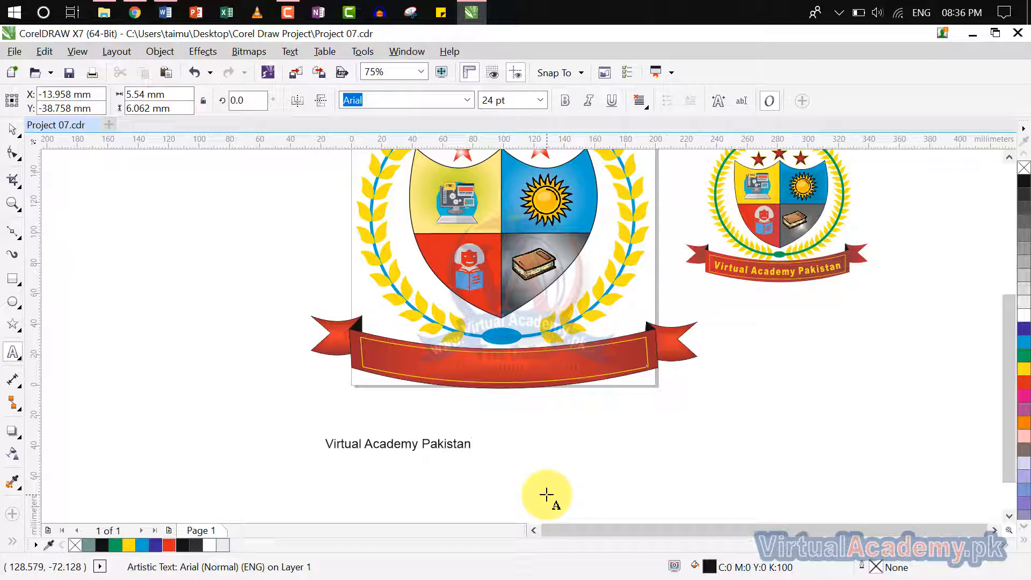
left_click_drag(474, 452, 295, 449)
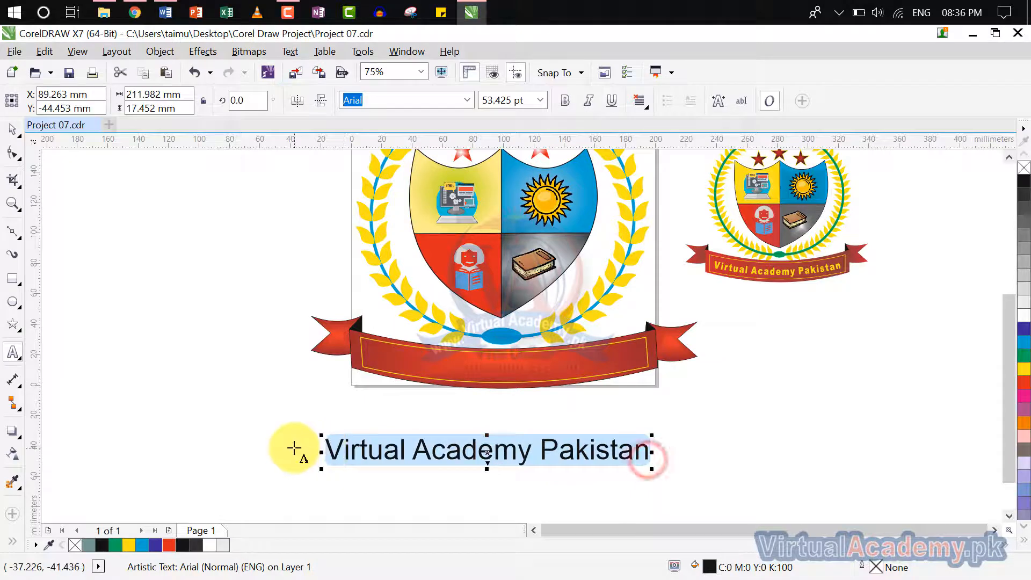
left_click(467, 102)
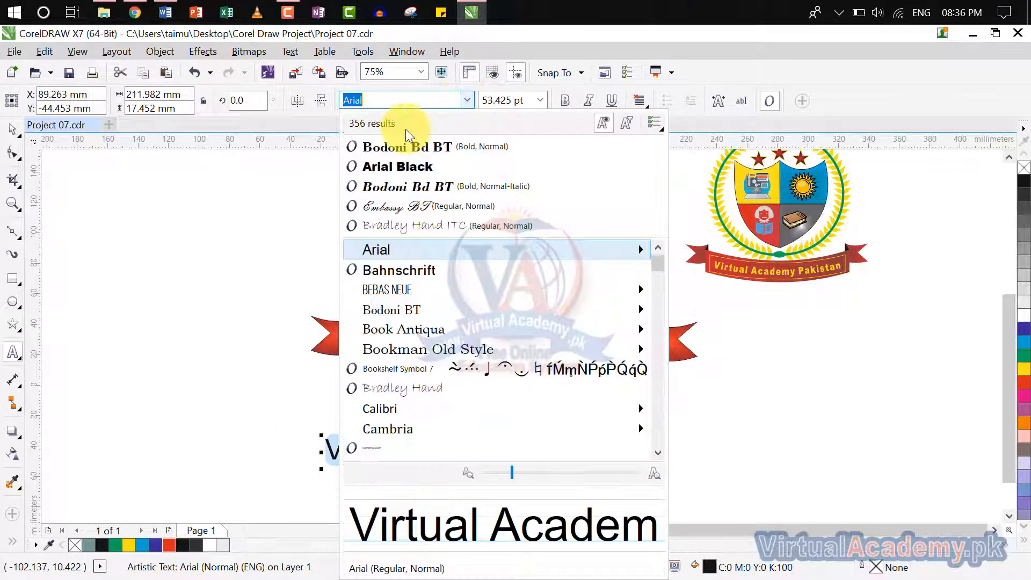
left_click(400, 164)
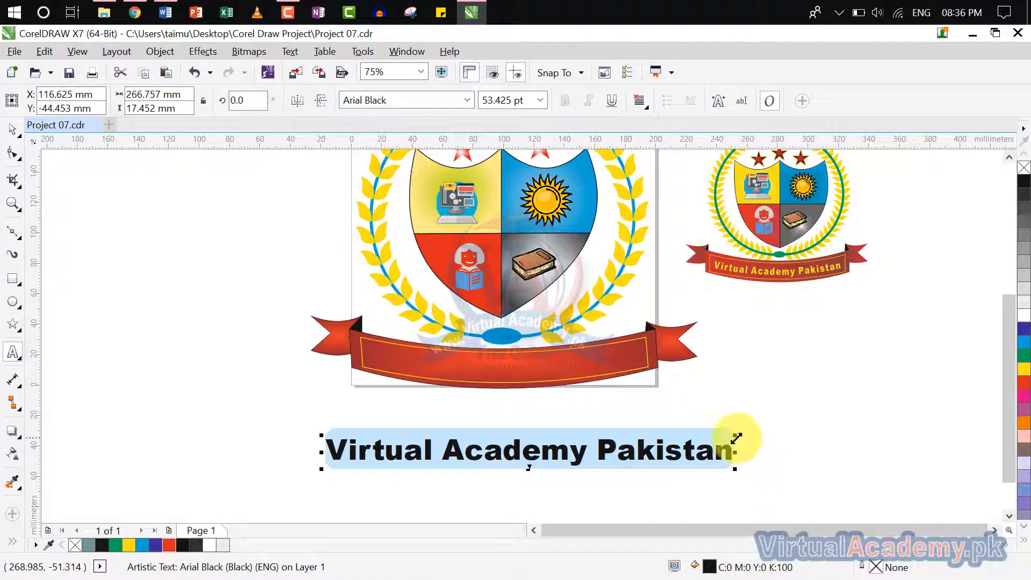
left_click_drag(735, 436, 704, 435)
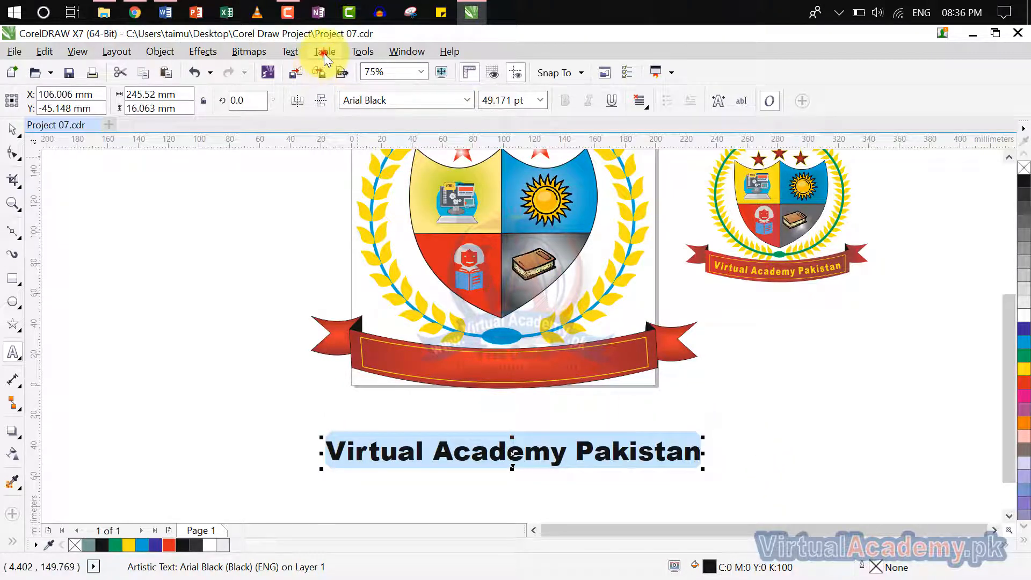
Step: Give the "Virtual Academy Pakistan" text a yellow fill and a cyan outline
left_click(324, 52)
key("Escape")
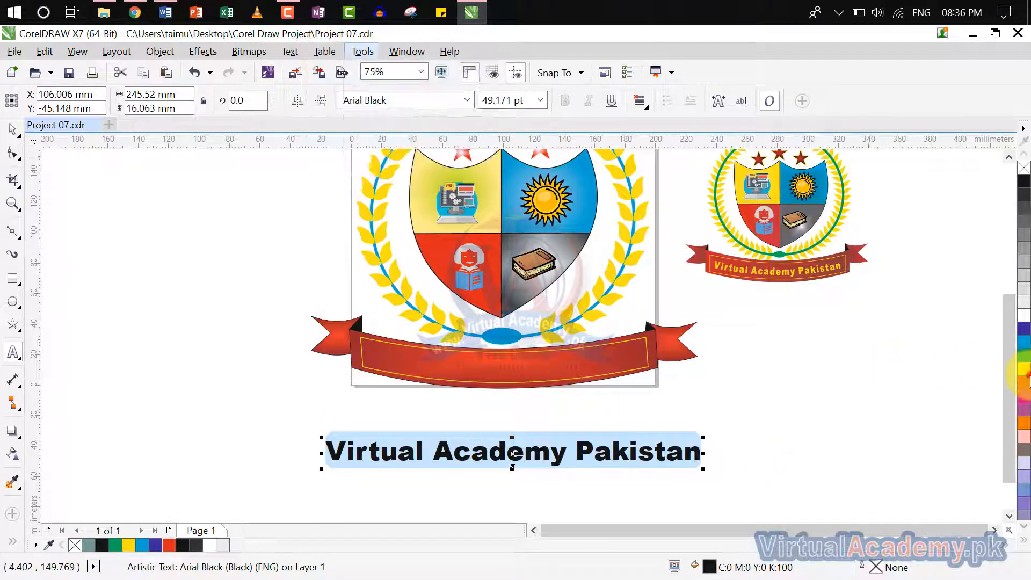
left_click(1024, 370)
left_click(361, 52)
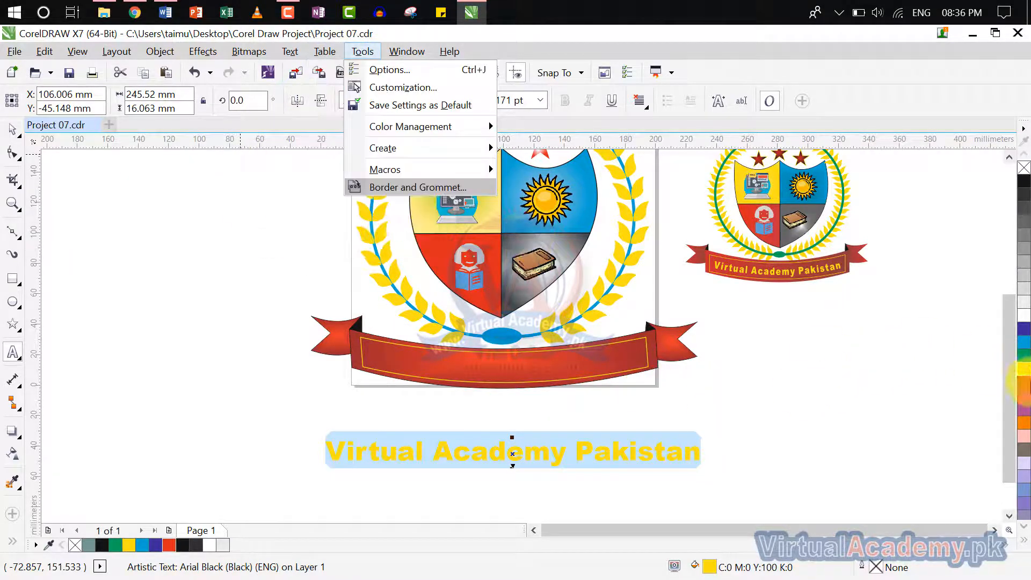
right_click(1026, 388)
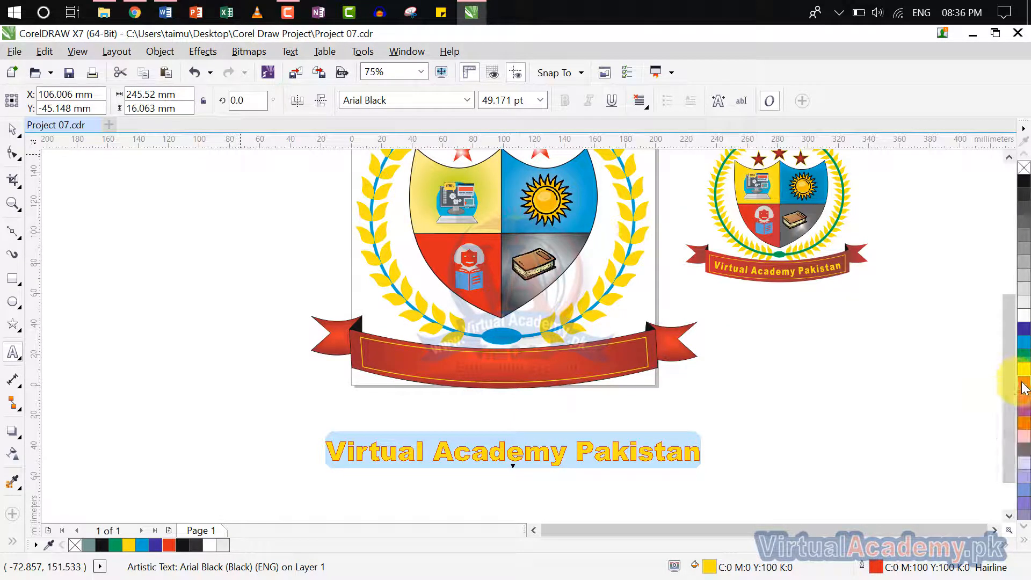
right_click(1025, 347)
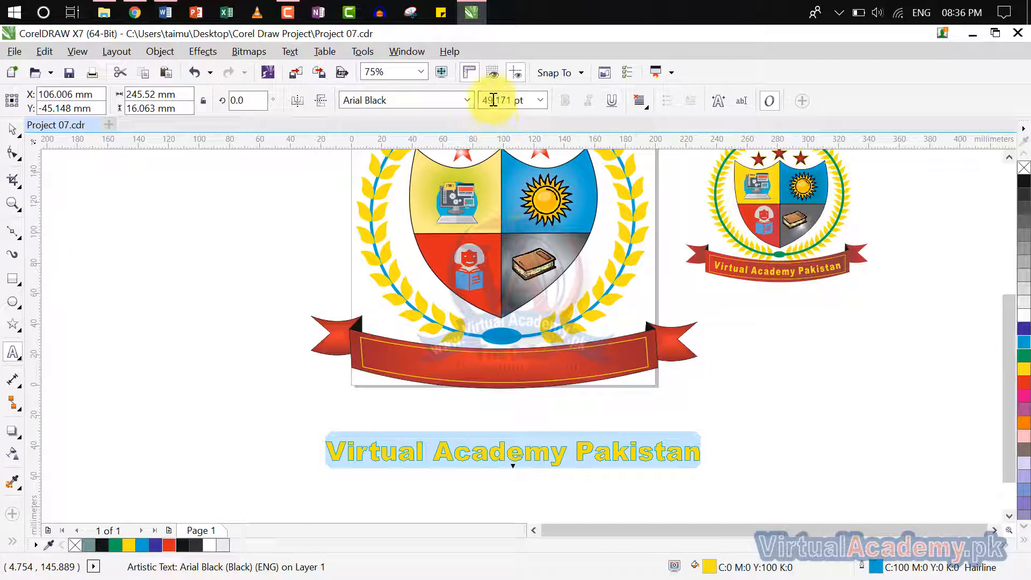
Step: Set the text's outline width to 0.2 mm with rounded corners
left_click(257, 51)
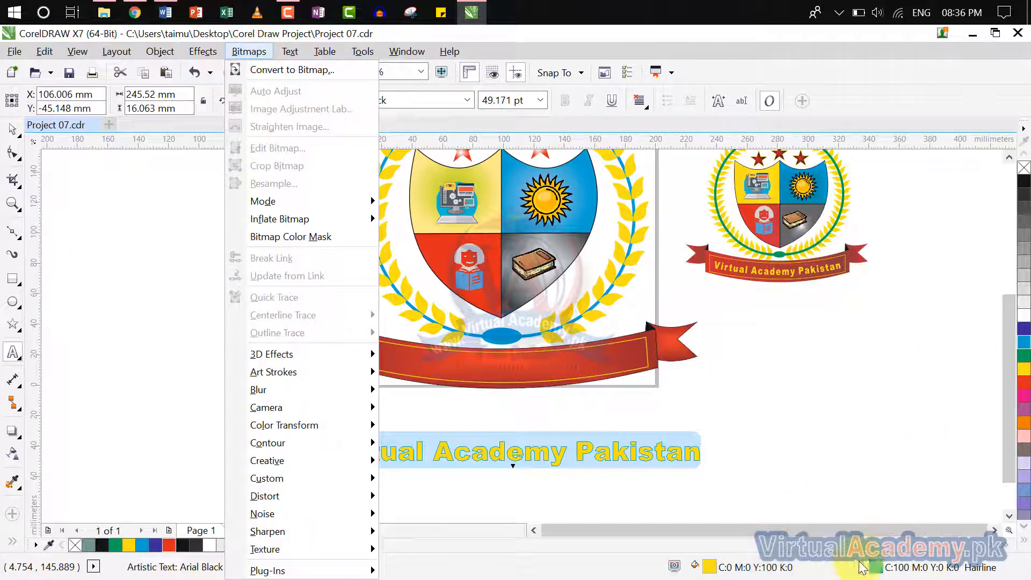
double_click(862, 566)
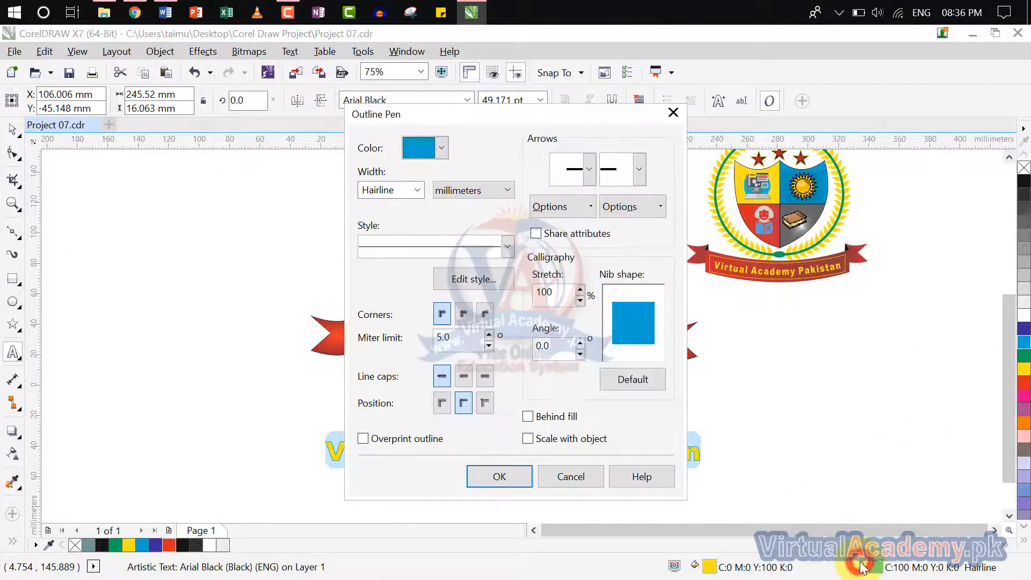
left_click(418, 189)
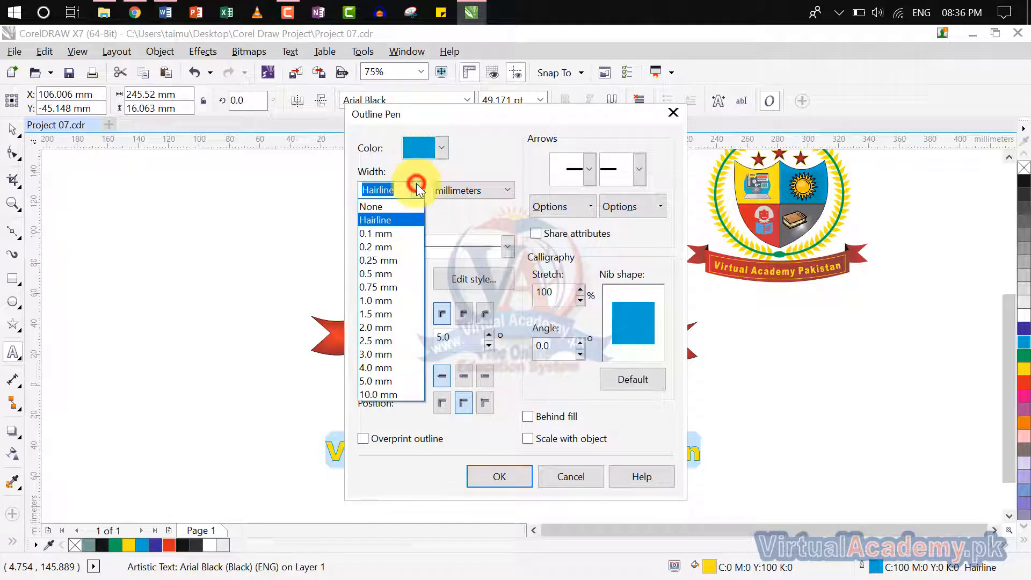
left_click(390, 246)
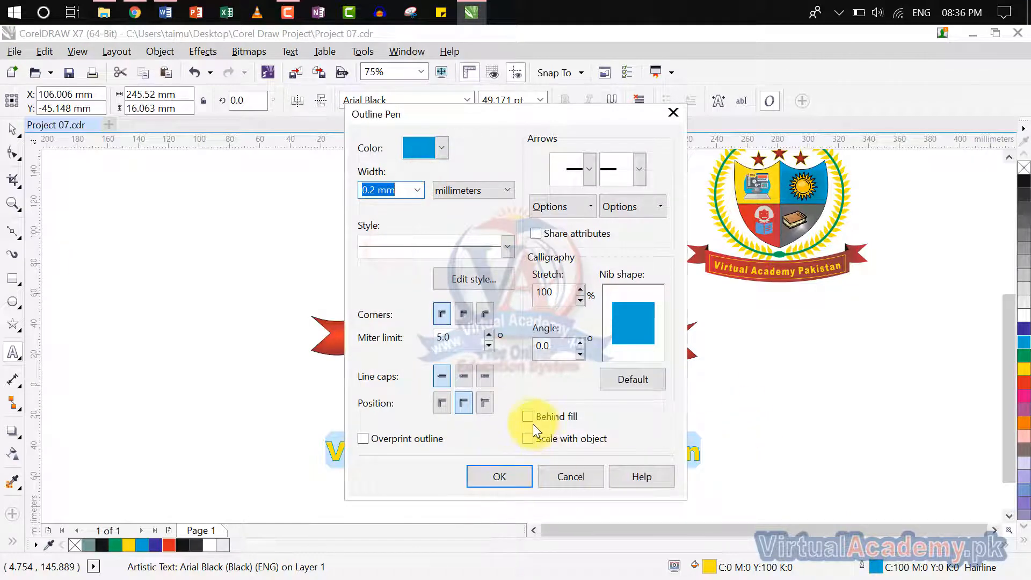
left_click(464, 316)
left_click(487, 482)
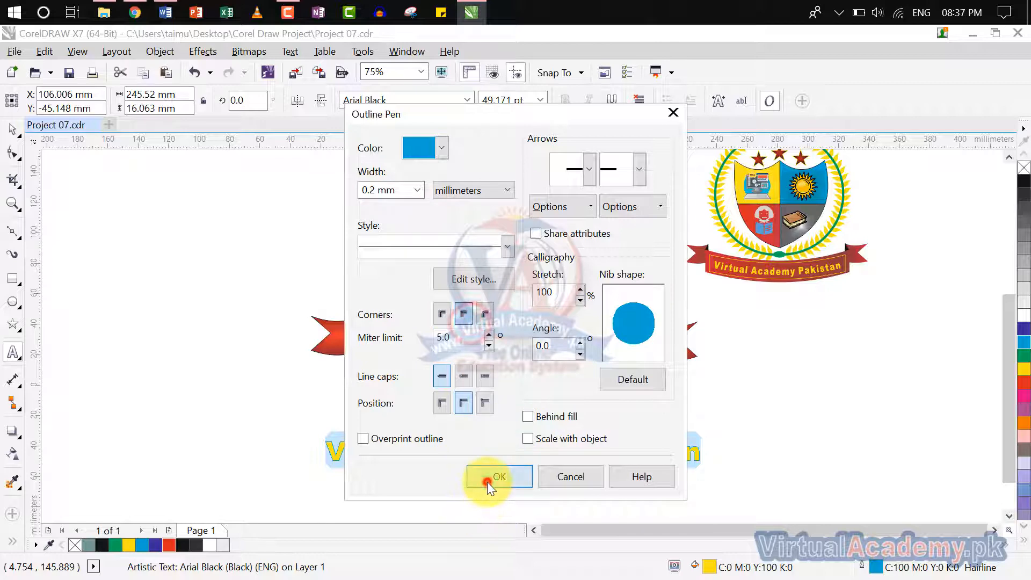
left_click(795, 414)
Step: Try to fit the full-size text to the banner's curved path and undo the attempt
left_click(6, 132)
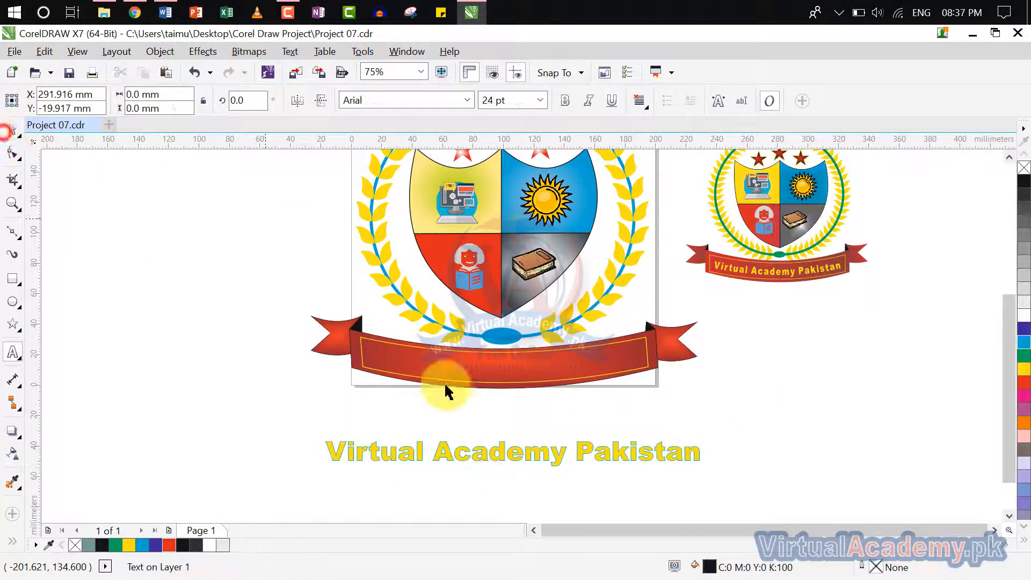
left_click(466, 456)
left_click(290, 52)
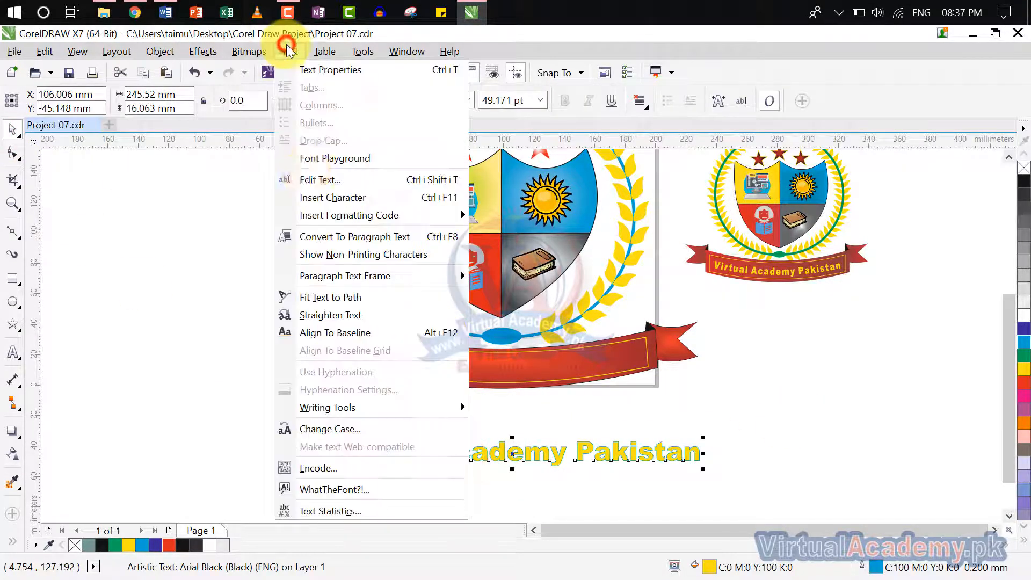
left_click(320, 298)
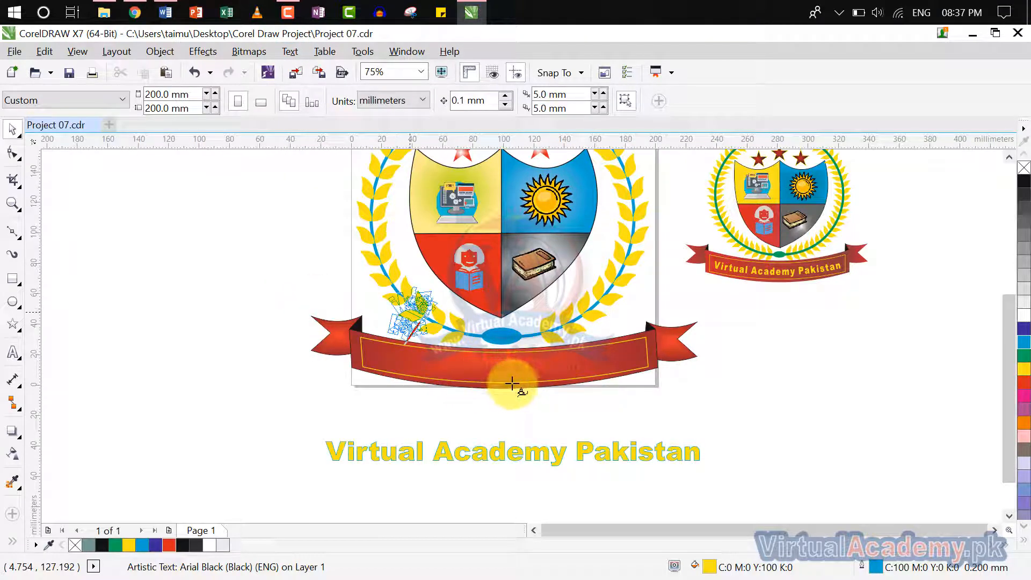
left_click(509, 381)
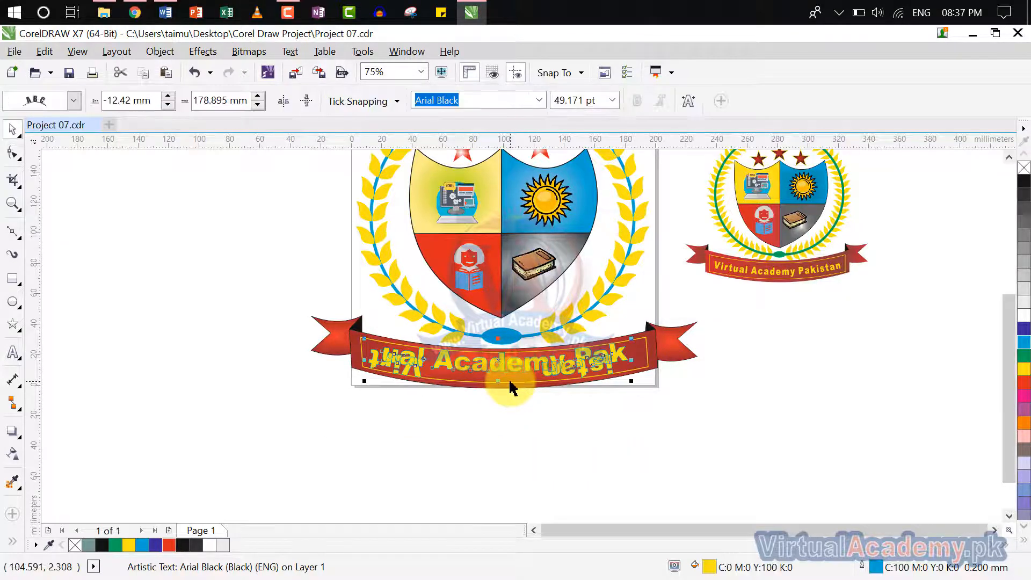
key("ctrl+z")
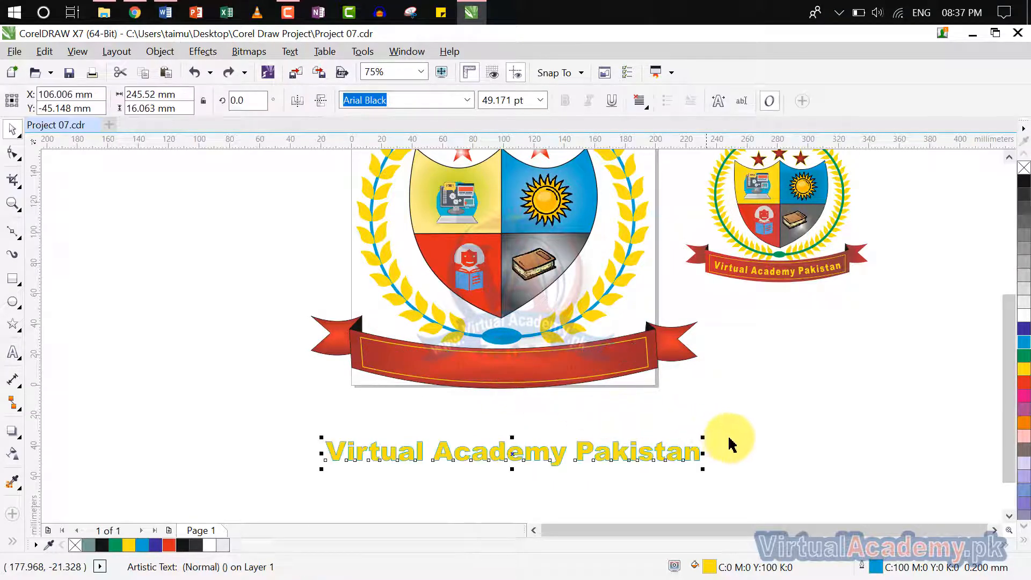
Step: Shrink the text to about 185 mm wide and fit it to the banner's curved path
left_click_drag(683, 439, 618, 449)
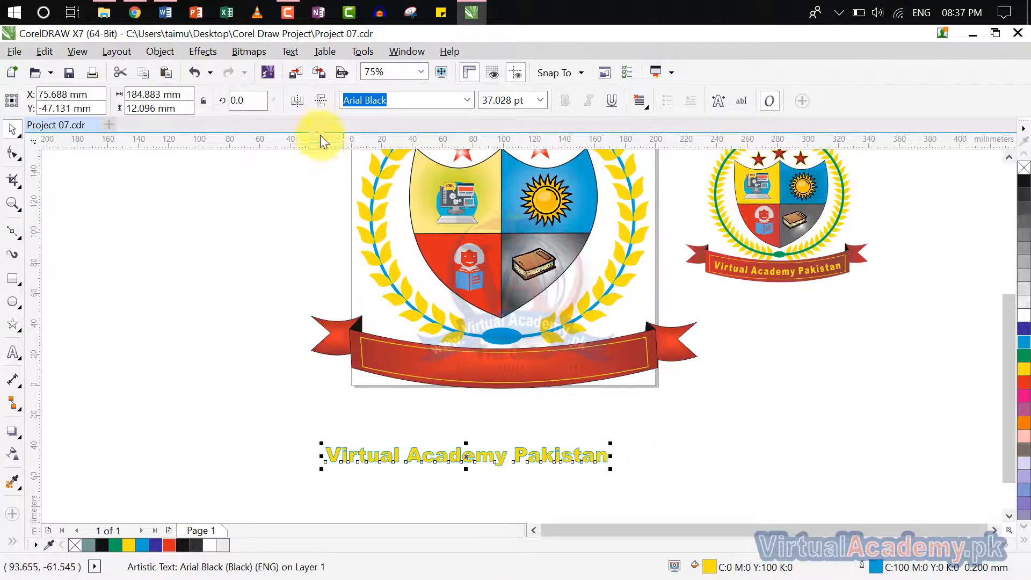
left_click(289, 52)
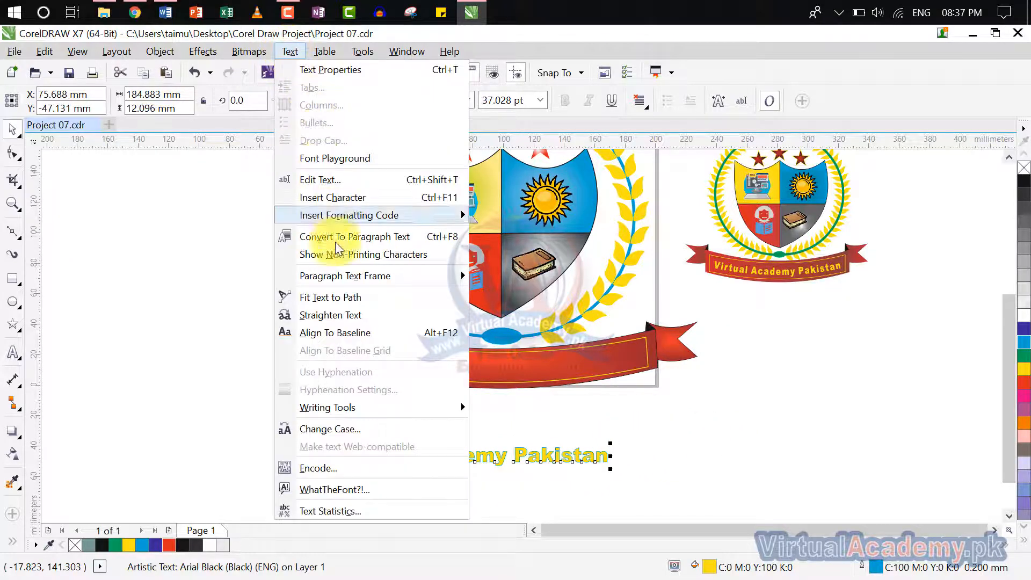
left_click(354, 297)
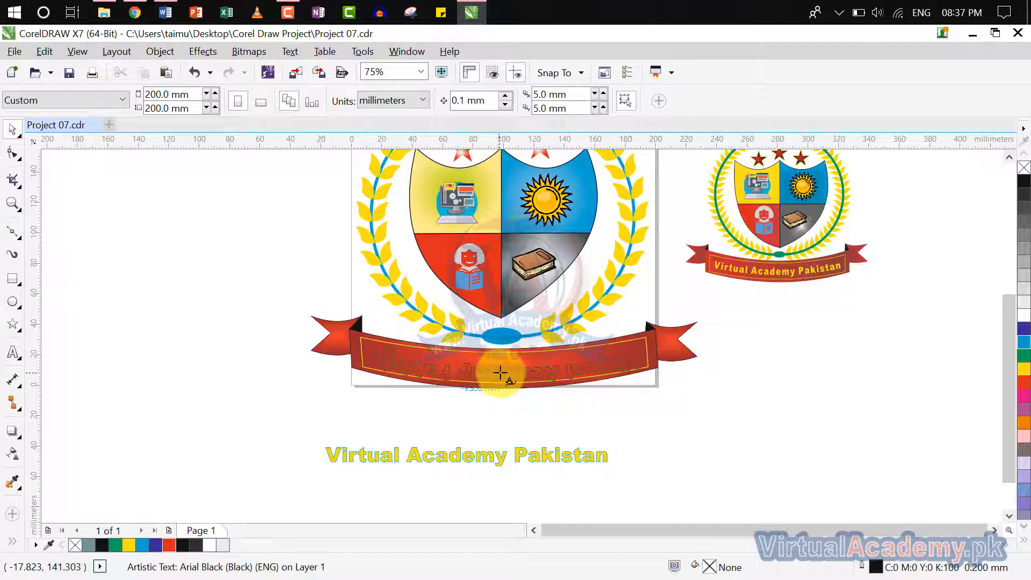
left_click(500, 372)
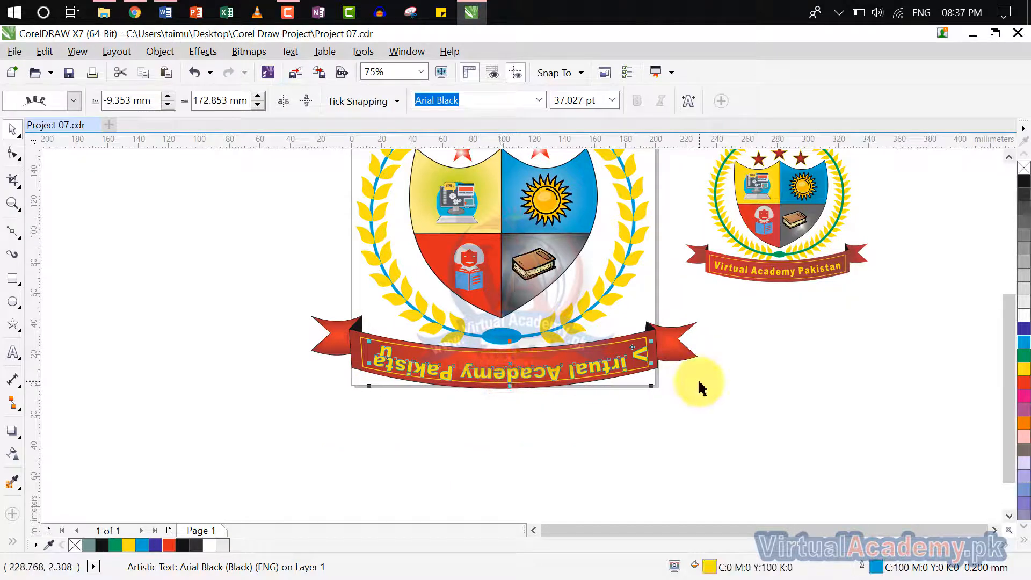
Step: Try lowering the banner text's distance from its path to -14.853 mm
left_click(166, 102)
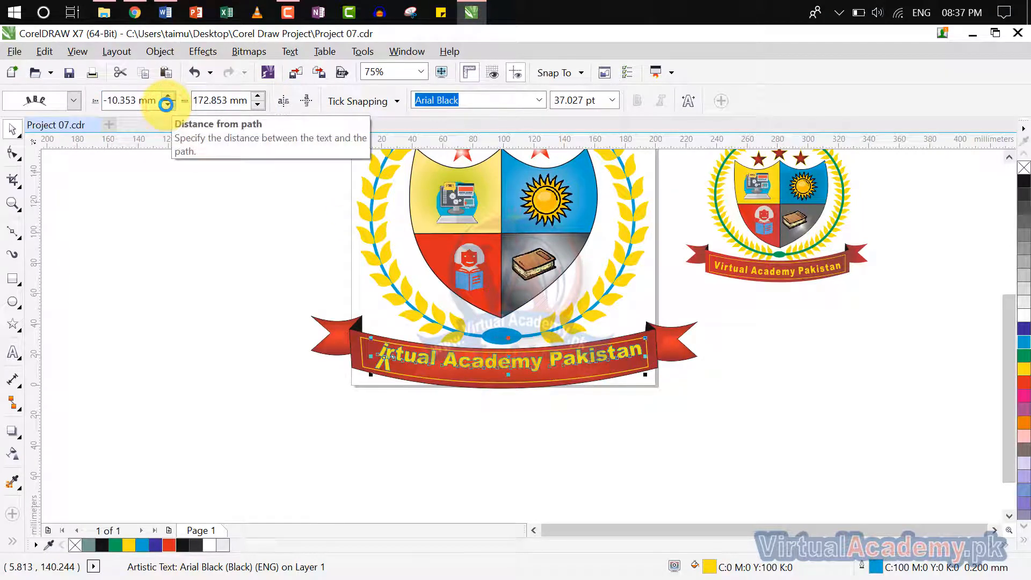
left_click(167, 105)
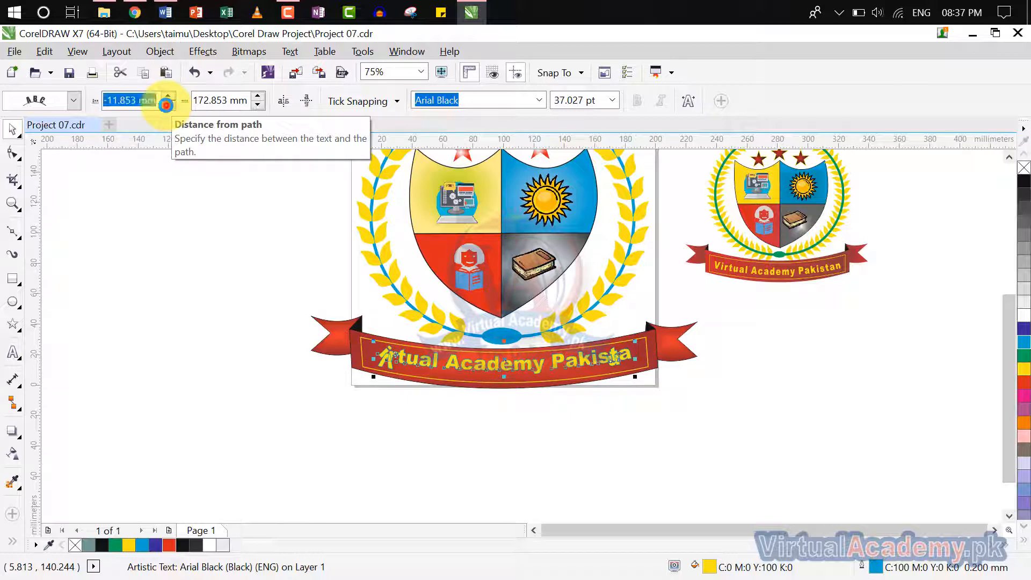
left_click(166, 106)
left_click(166, 106)
left_click(166, 105)
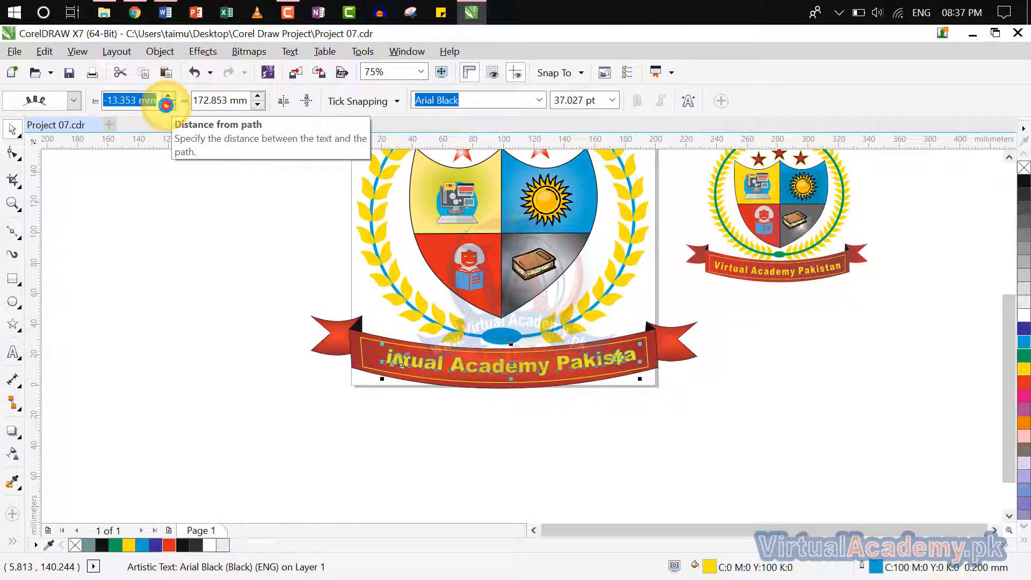
left_click(166, 105)
left_click(166, 105)
left_click(166, 105)
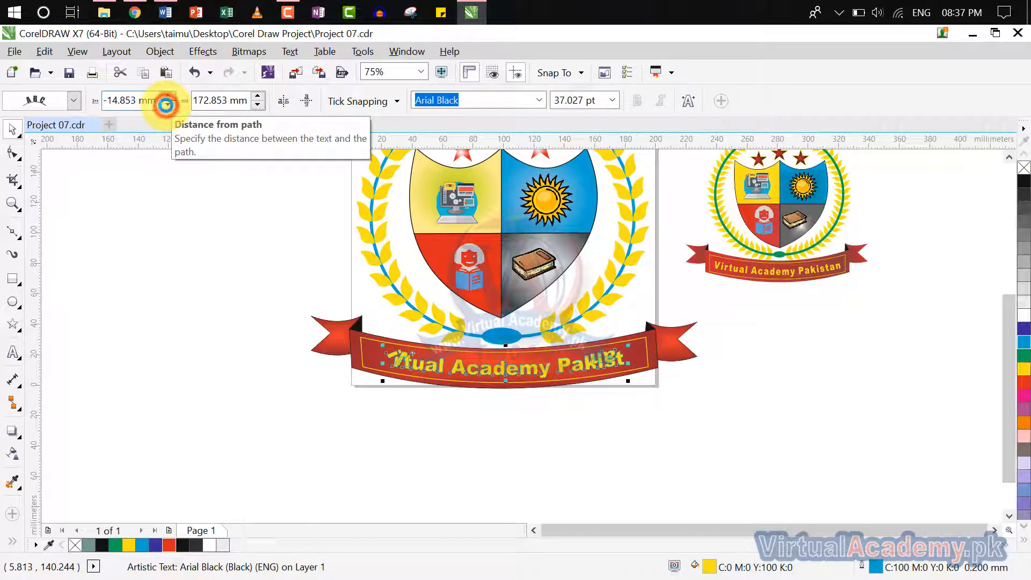
left_click(166, 105)
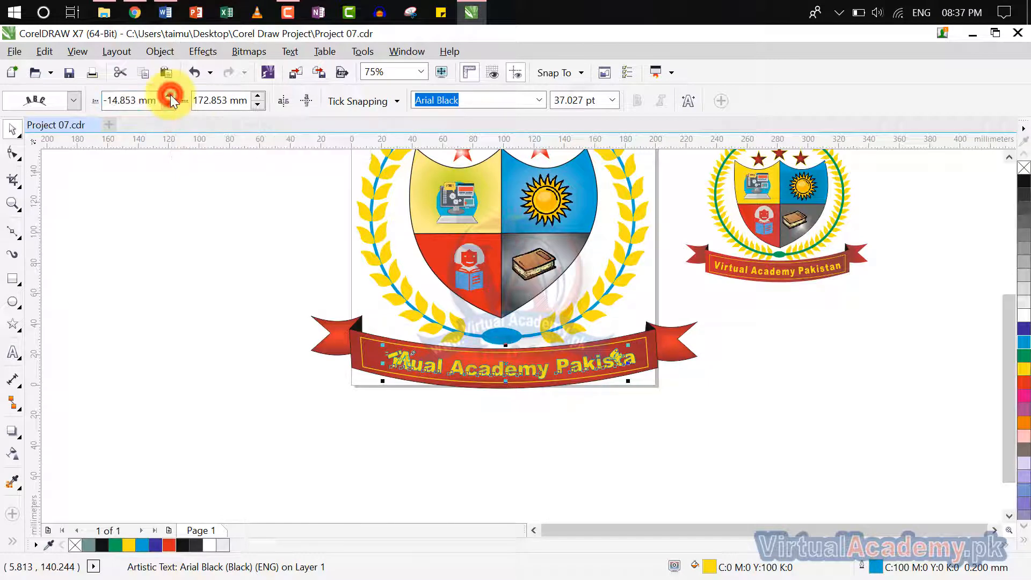
Step: Set the banner text's distance from its path to -3.853 mm
left_click(170, 96)
left_click(169, 96)
left_click(170, 96)
left_click(170, 96)
left_click(170, 96)
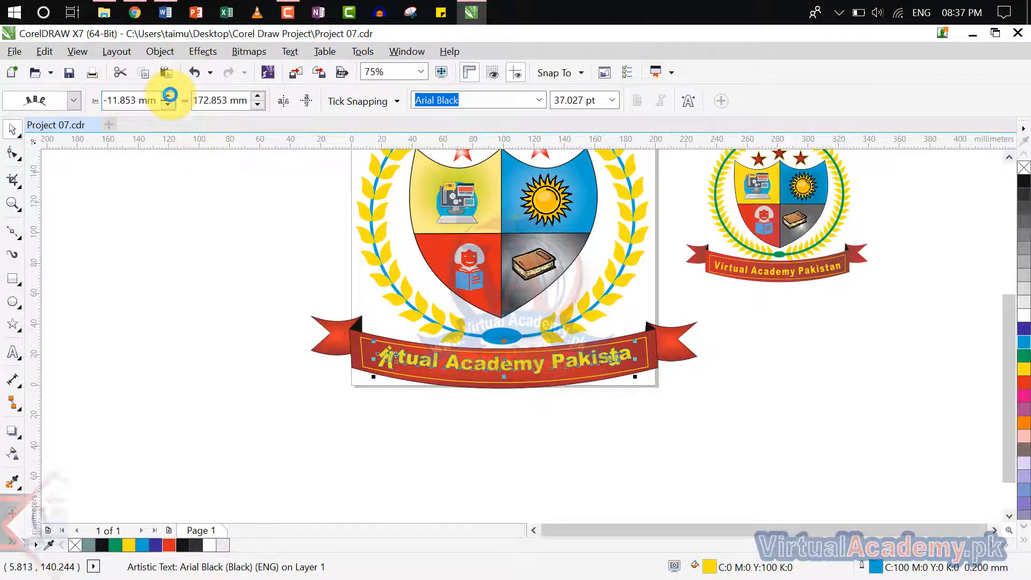
left_click(169, 96)
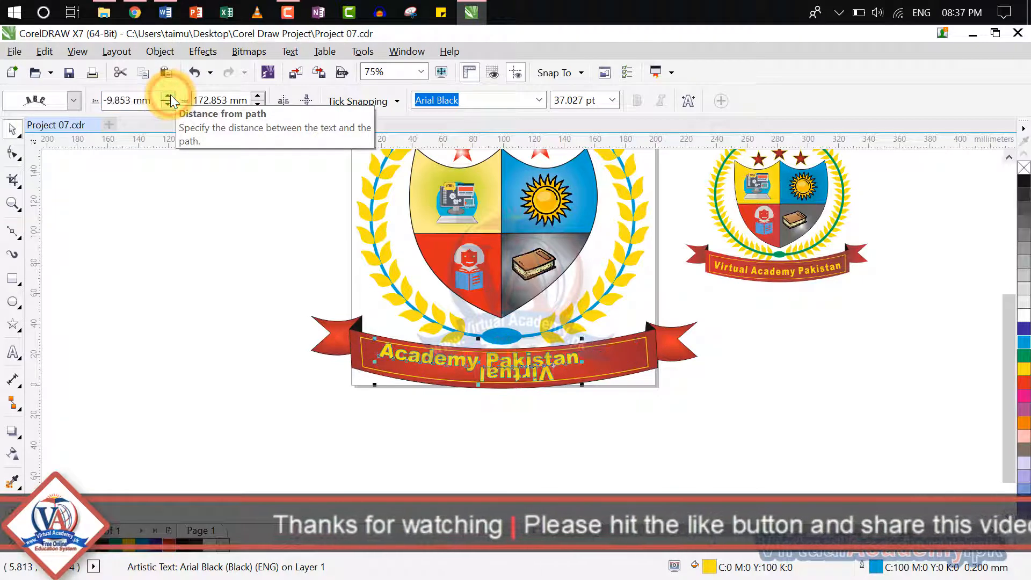
left_click(170, 97)
left_click(170, 96)
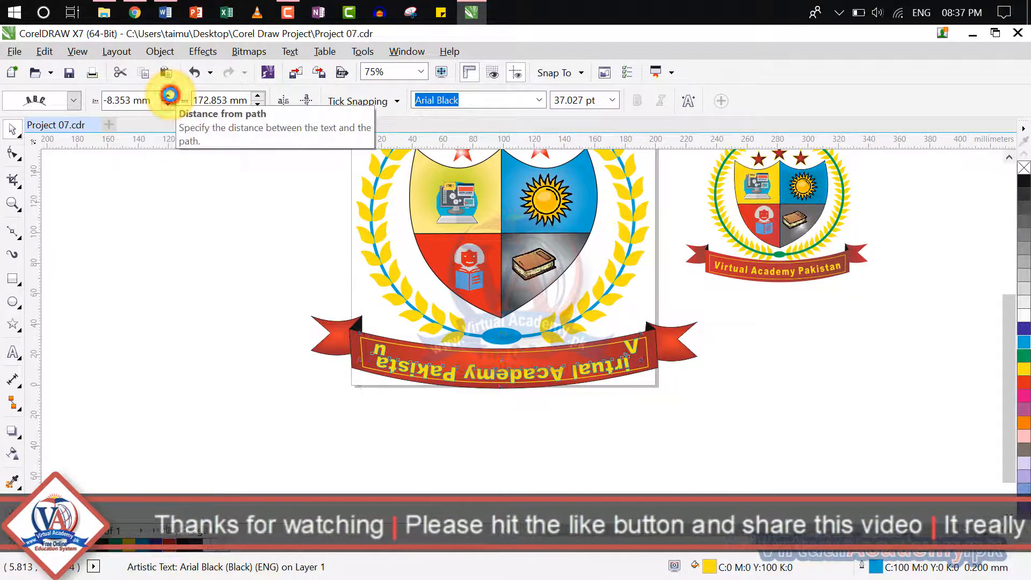
left_click(169, 97)
left_click(170, 96)
left_click(170, 96)
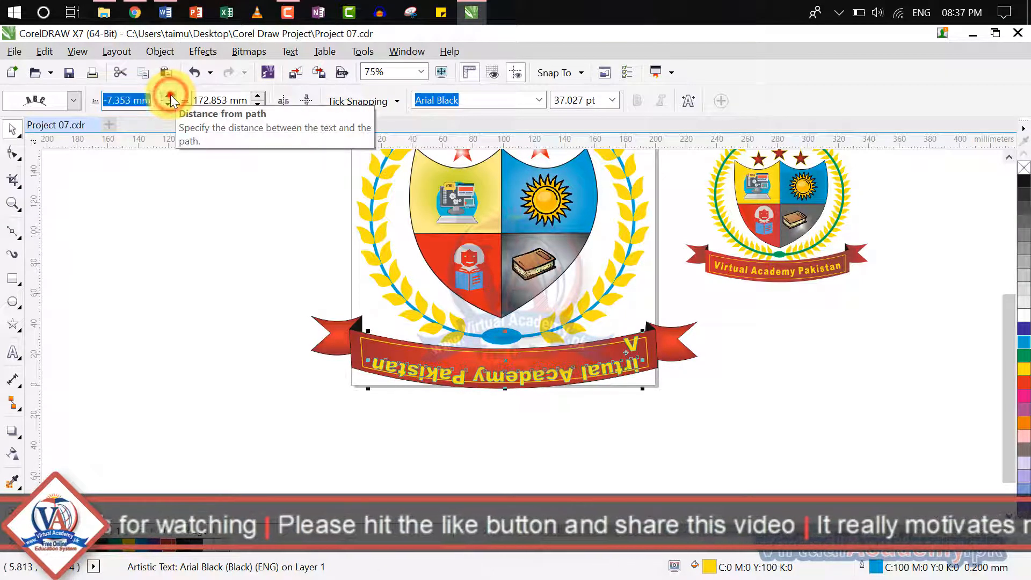
left_click(170, 96)
left_click(170, 96)
left_click(170, 96)
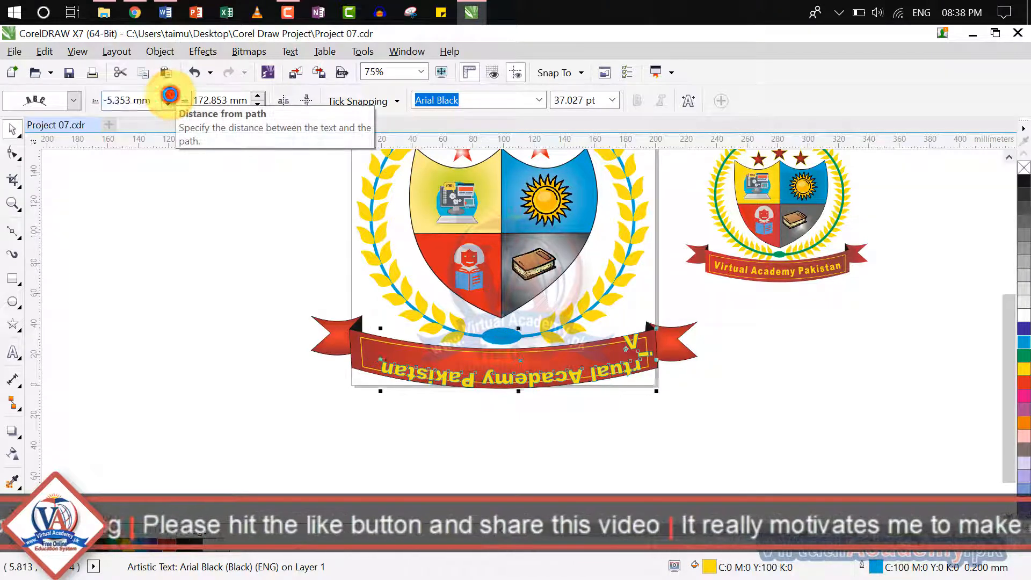
left_click(169, 96)
left_click(169, 96)
left_click(170, 96)
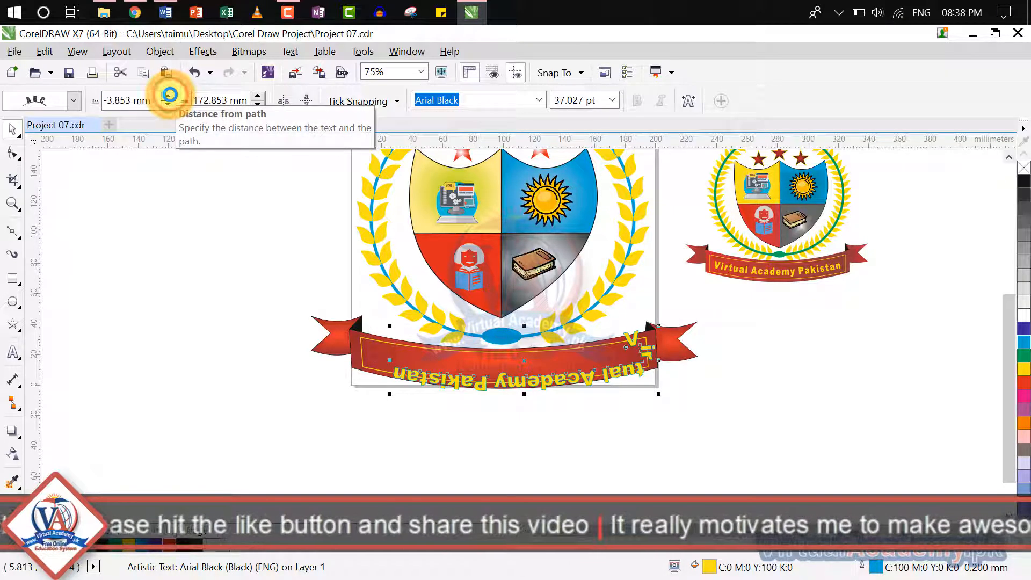
Step: Set the banner text's offset along the path to 190.353 mm
left_click(260, 105)
left_click(259, 106)
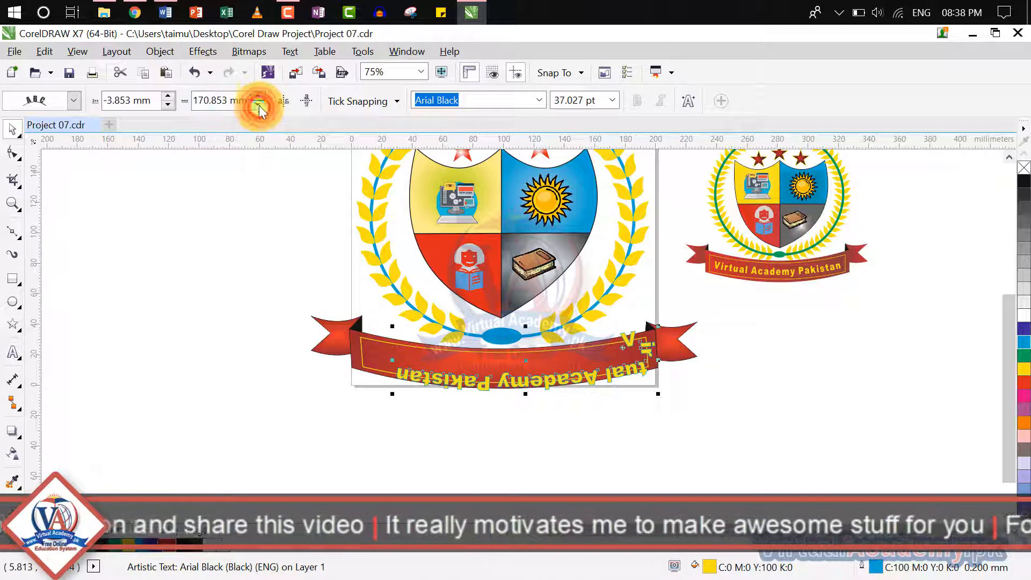
left_click(260, 97)
left_click(260, 97)
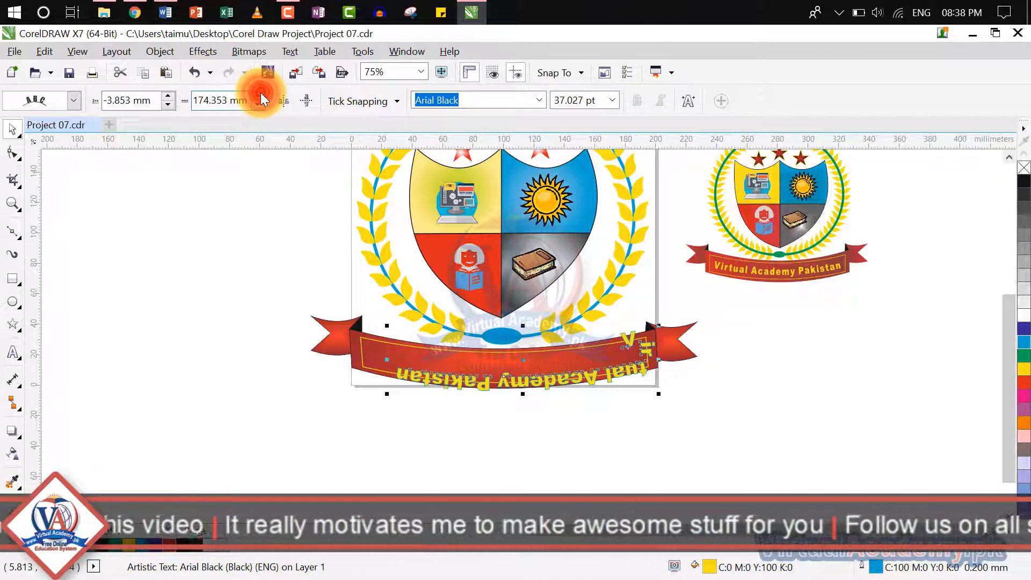
left_click(260, 97)
left_click(260, 97)
left_click(260, 97)
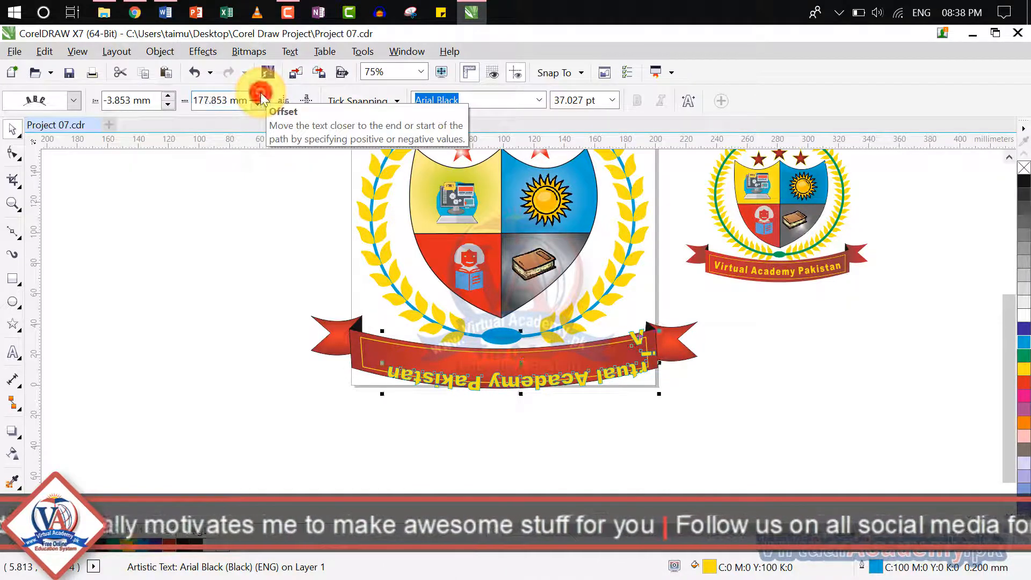
left_click(260, 97)
left_click(260, 97)
left_click(260, 96)
left_click(260, 97)
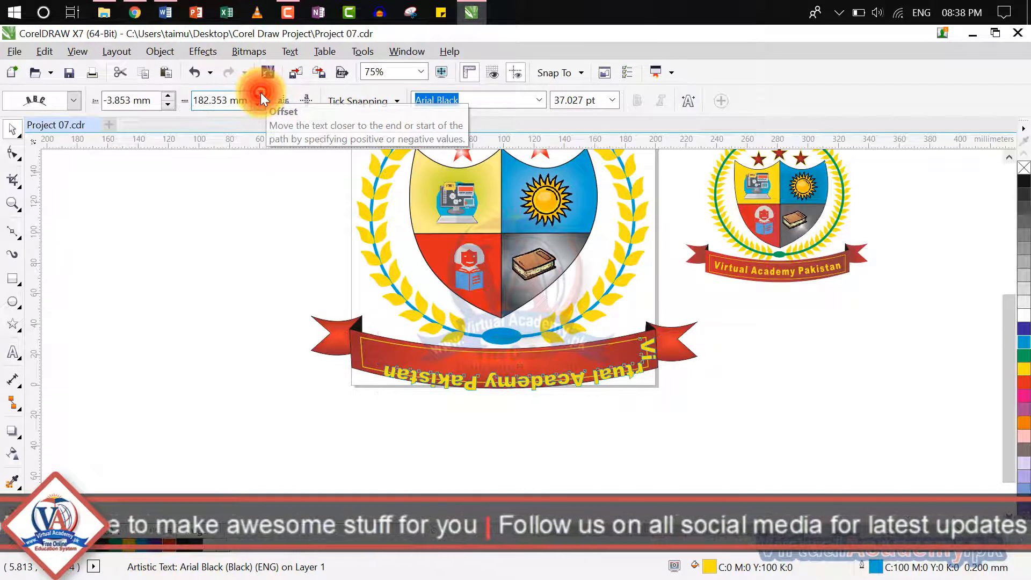
left_click(259, 97)
left_click(260, 97)
left_click(260, 97)
left_click(260, 97)
left_click(260, 97)
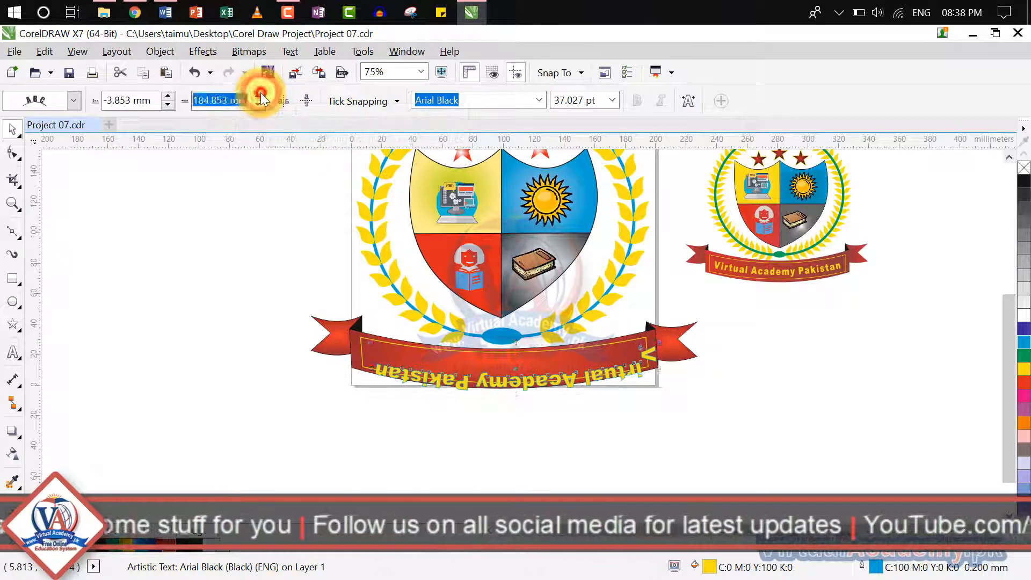
left_click(260, 97)
left_click(260, 97)
left_click(260, 97)
left_click(260, 97)
left_click(260, 97)
left_click(260, 96)
left_click(260, 96)
left_click(260, 97)
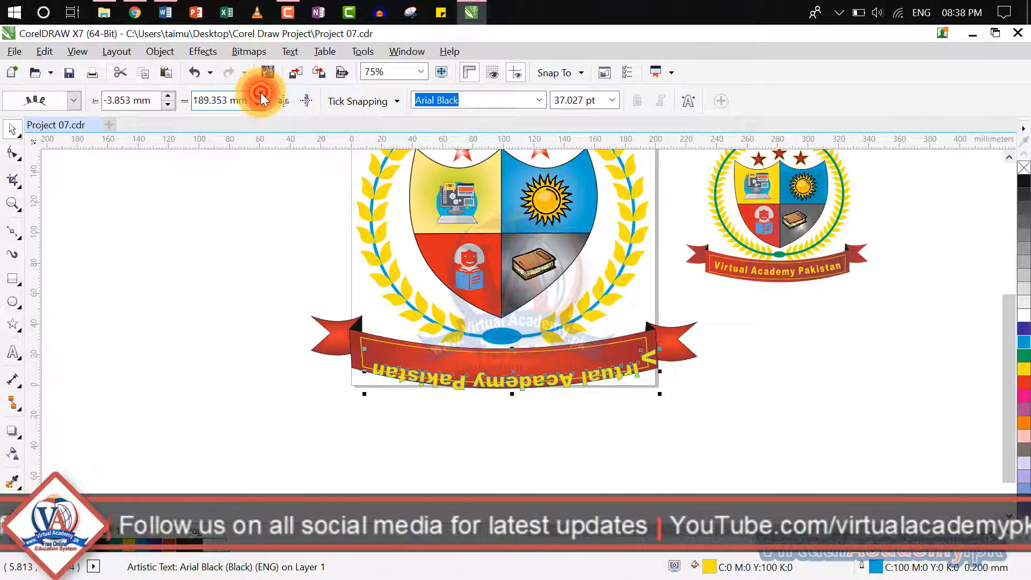
left_click(260, 97)
left_click(260, 96)
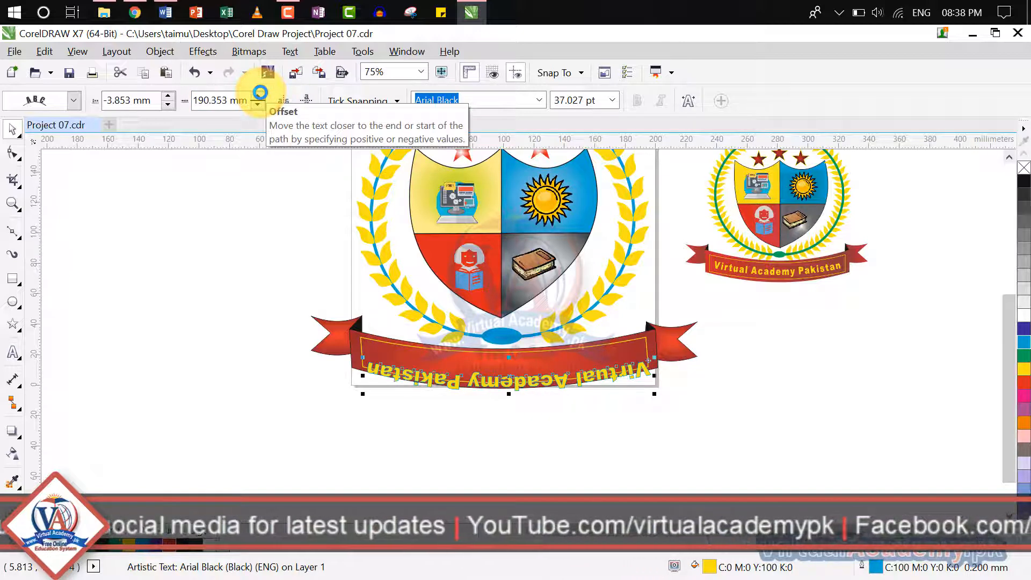
Step: Mirror the "Virtual Academy Pakistan" path text both vertically and horizontally, then deselect it
left_click(308, 104)
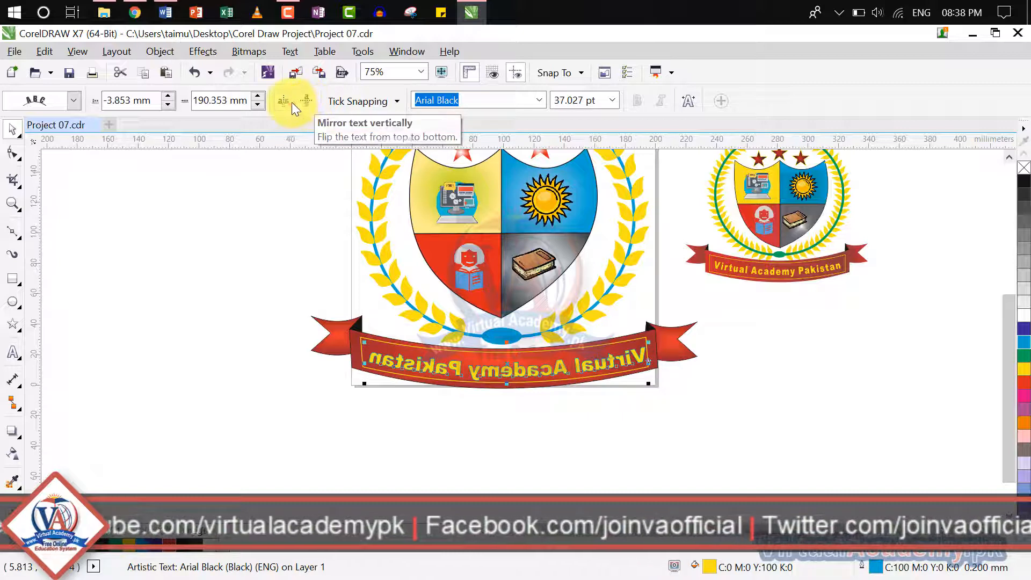
left_click(291, 102)
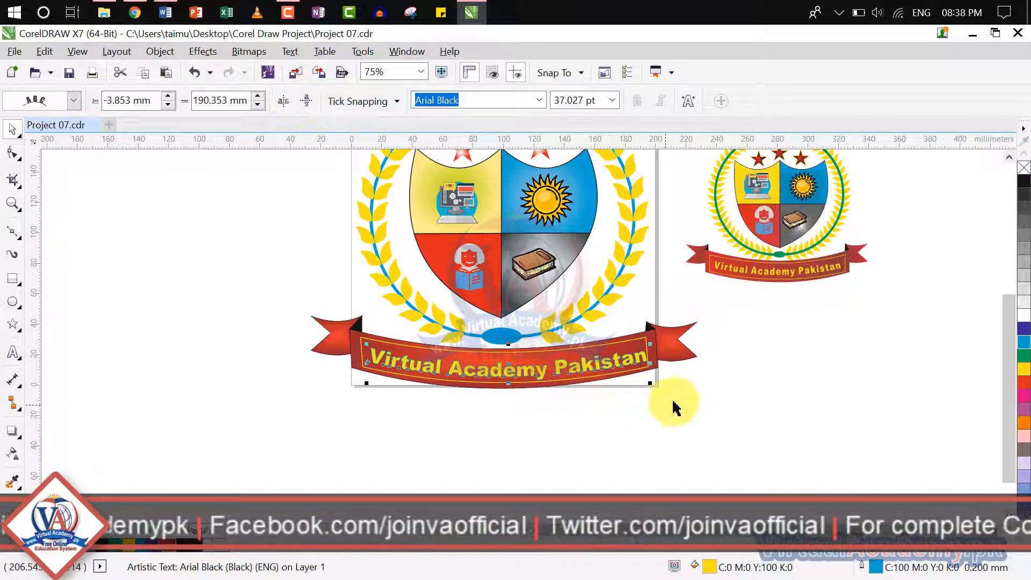
left_click(715, 400)
Step: Break the "Virtual Academy Pakistan" text apart from the curved path it is fitted to
left_click(588, 370)
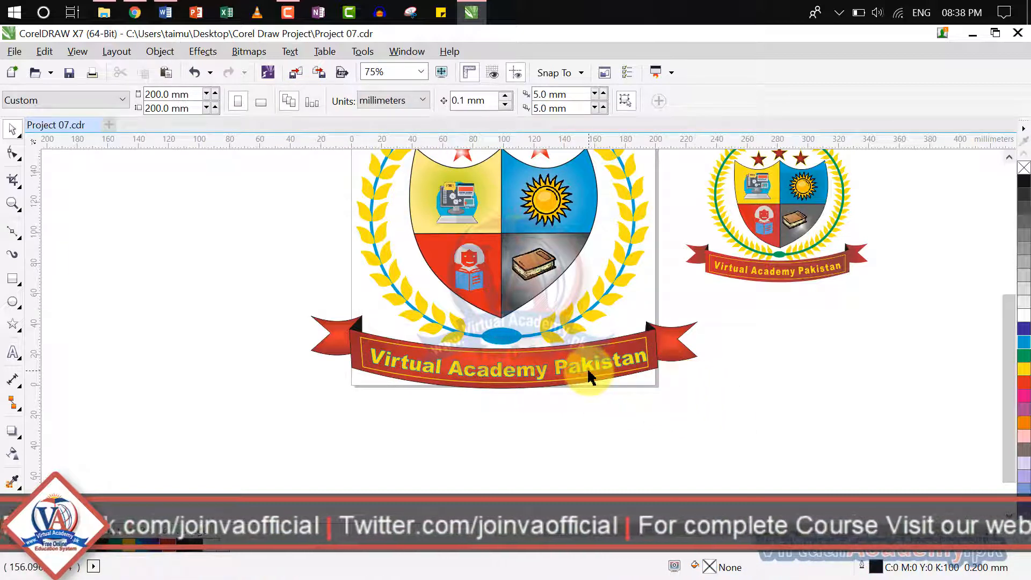
scroll(699, 399, "up", 2)
scroll(704, 398, "up", 1)
left_click_drag(707, 401, 893, 451)
scroll(763, 397, "down", 1)
left_click_drag(763, 397, 829, 416)
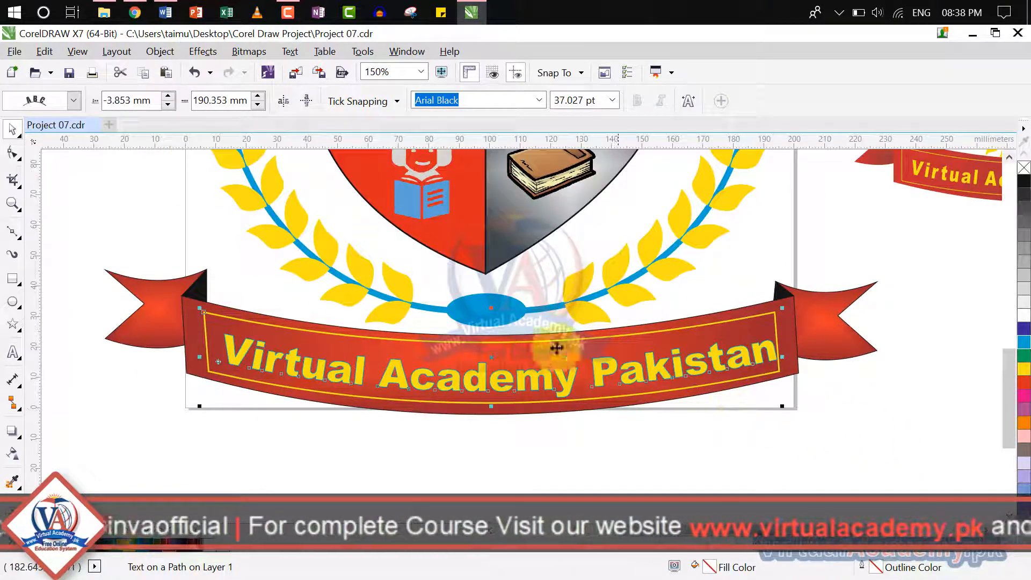
left_click(290, 52)
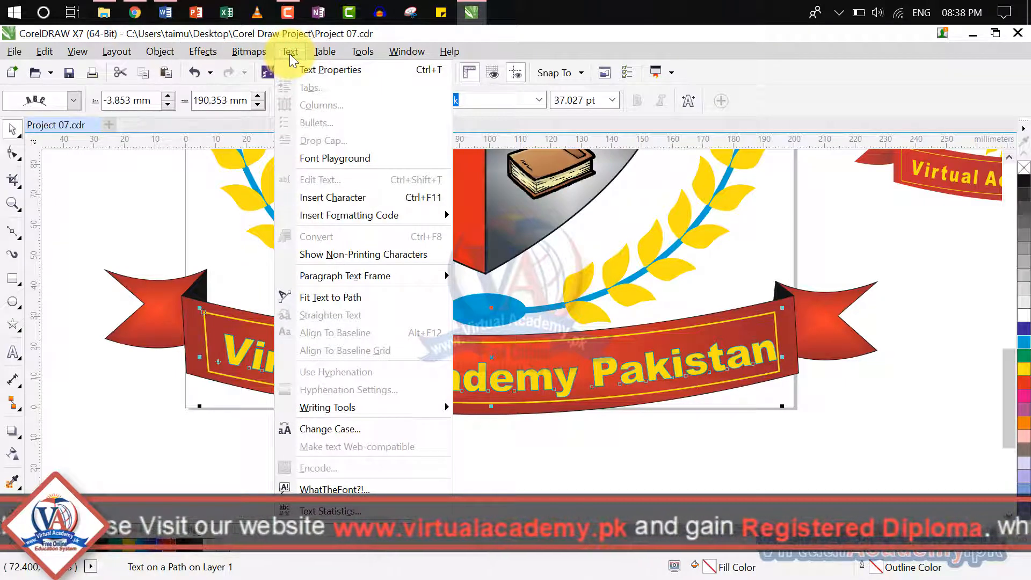
mouse_move(168, 52)
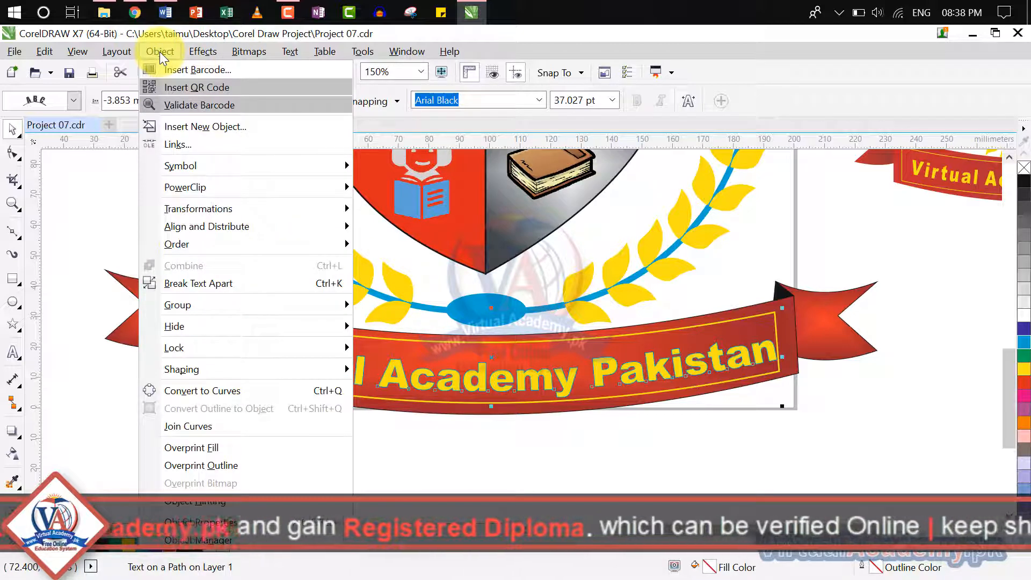
left_click(233, 284)
left_click(782, 463)
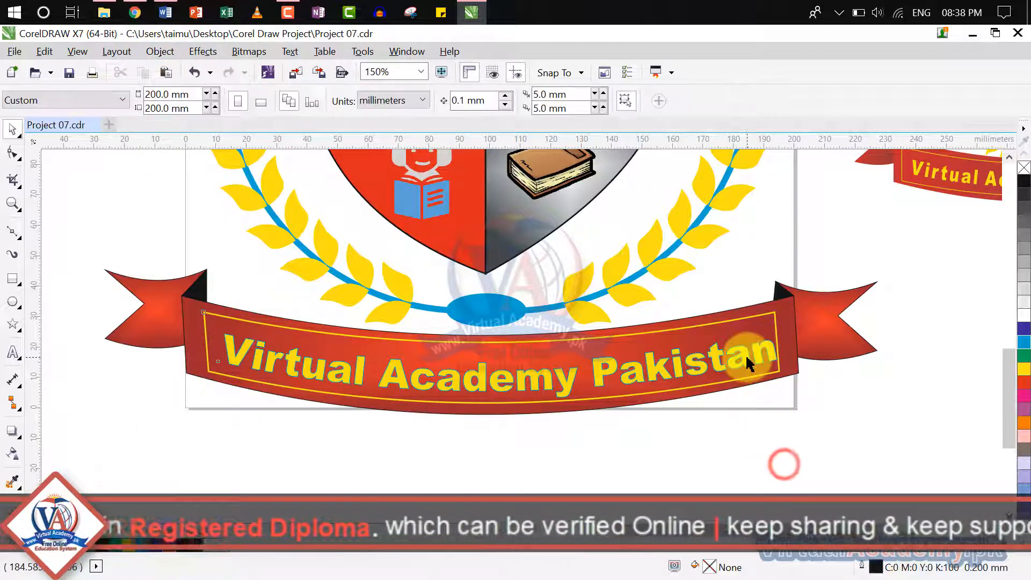
Step: Narrow the "Virtual Academy Pakistan" text slightly from its right end to leave space inside the banner's yellow frame
left_click(773, 357)
left_click_drag(775, 366, 764, 366)
left_click(830, 424)
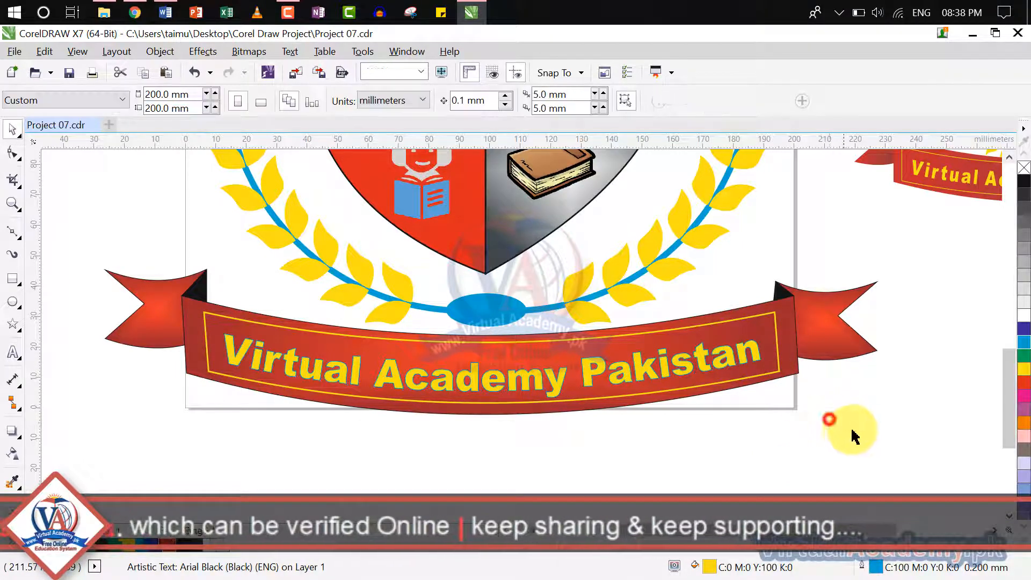
Step: Select the objects of the large emblem on the page and group them
scroll(828, 418, "down", 3)
scroll(707, 417, "up", 2)
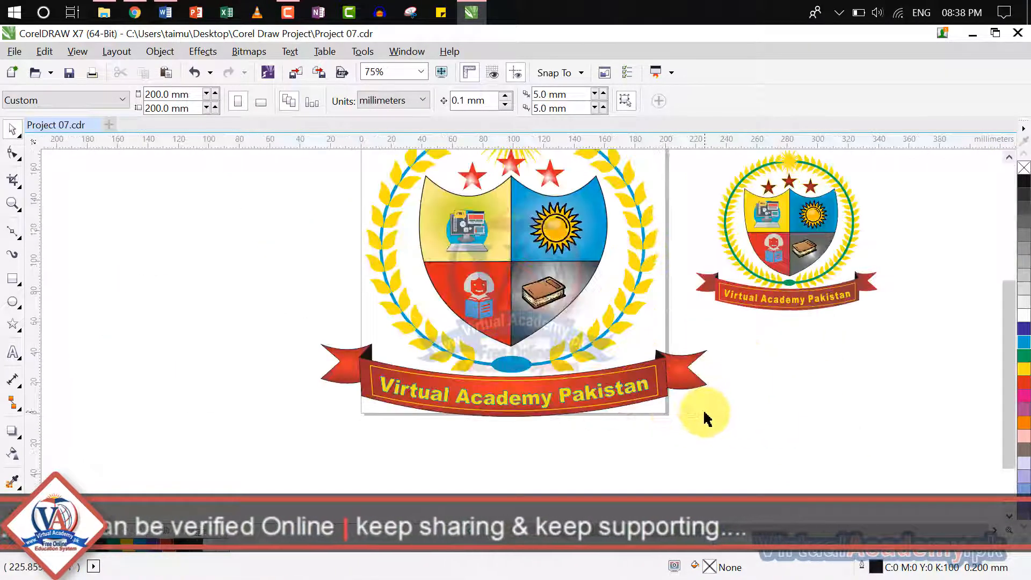
scroll(642, 427, "down", 2)
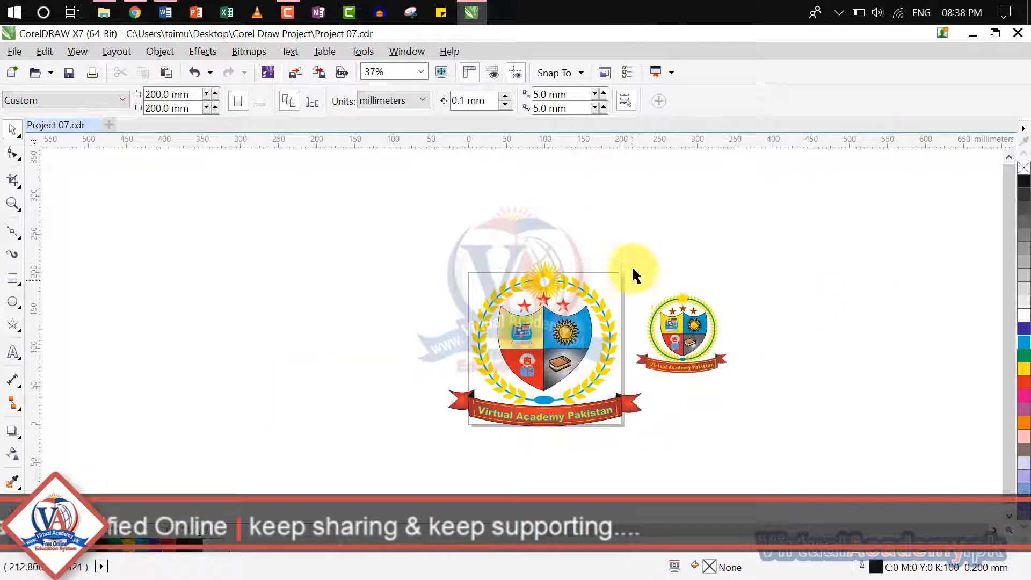
left_click_drag(639, 244, 419, 475)
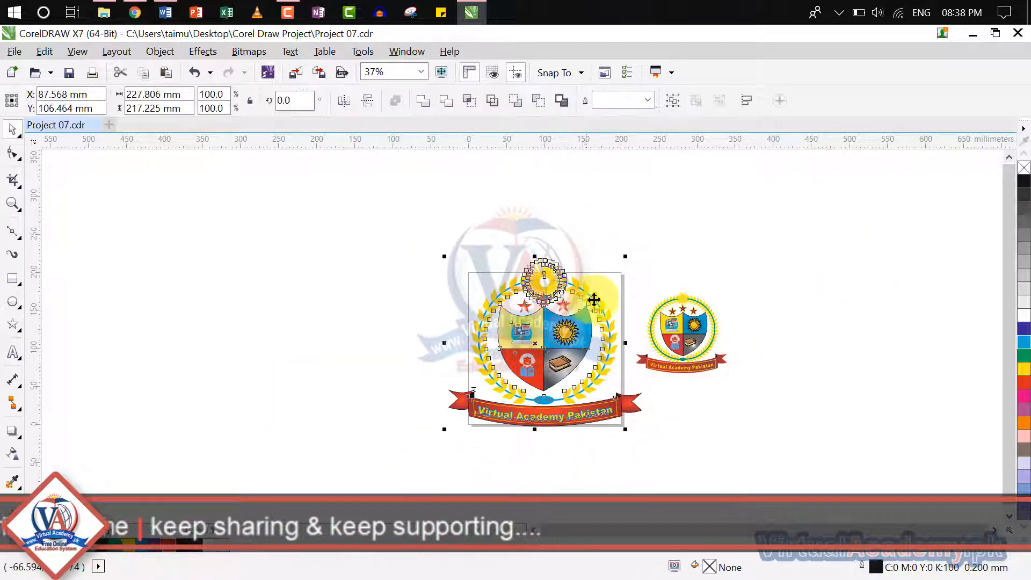
left_click_drag(639, 240, 421, 468)
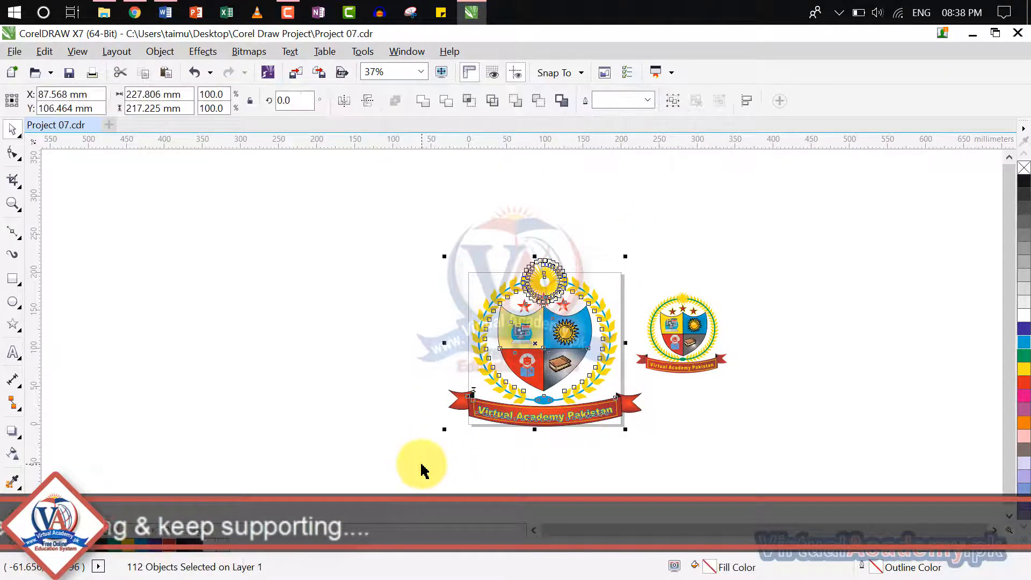
key("ctrl+g")
Step: Try scaling the grouped large emblem down inside the page, and undo the resizing
left_click_drag(625, 429, 540, 349)
left_click(626, 431)
scroll(557, 369, "up", 2)
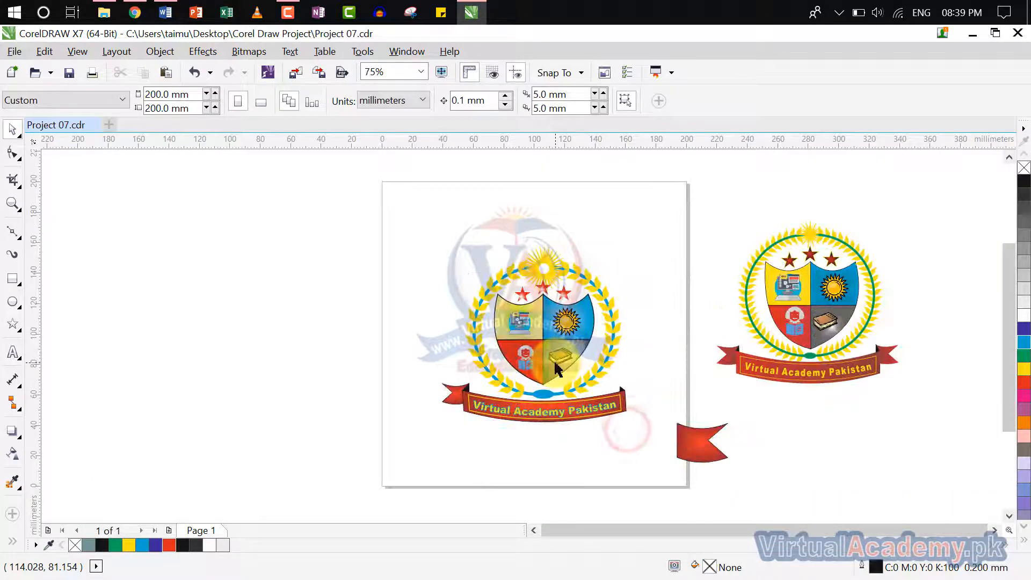
left_click(690, 438)
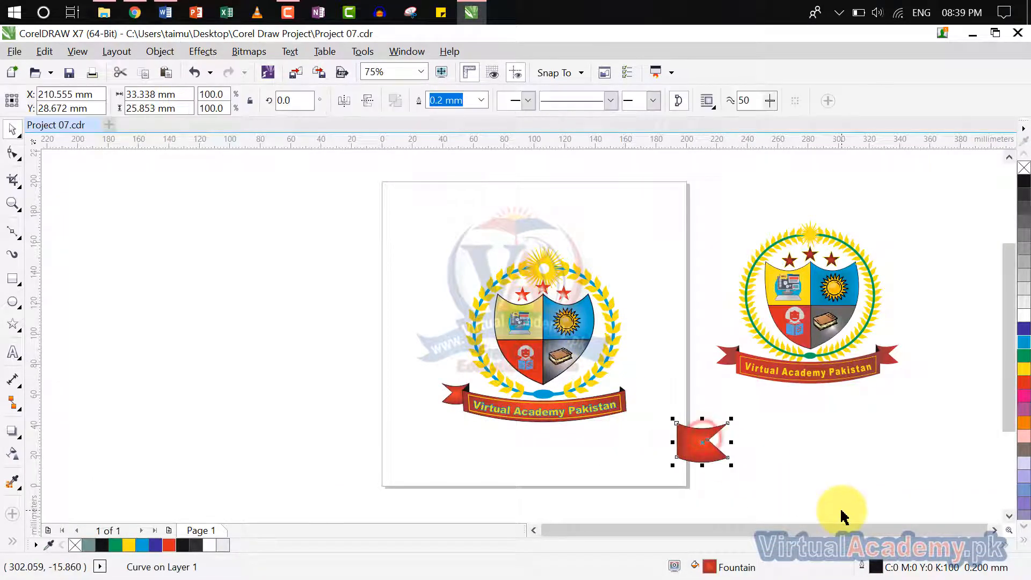
key("ctrl+z")
key("ctrl+z")
left_click(842, 510)
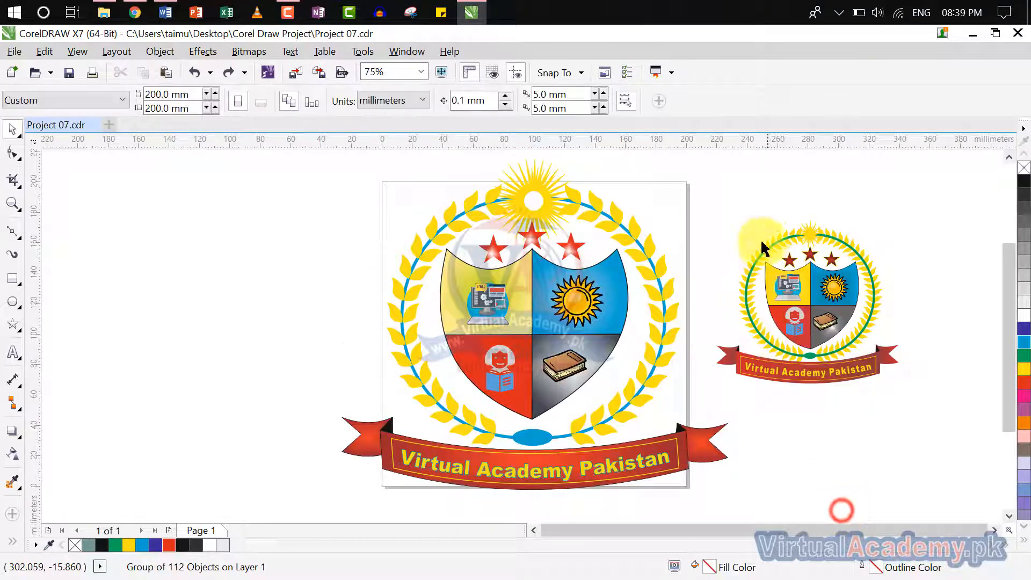
Step: Move the small reference emblem farther to the right, away from the page, and deselect it
left_click_drag(826, 313, 970, 330)
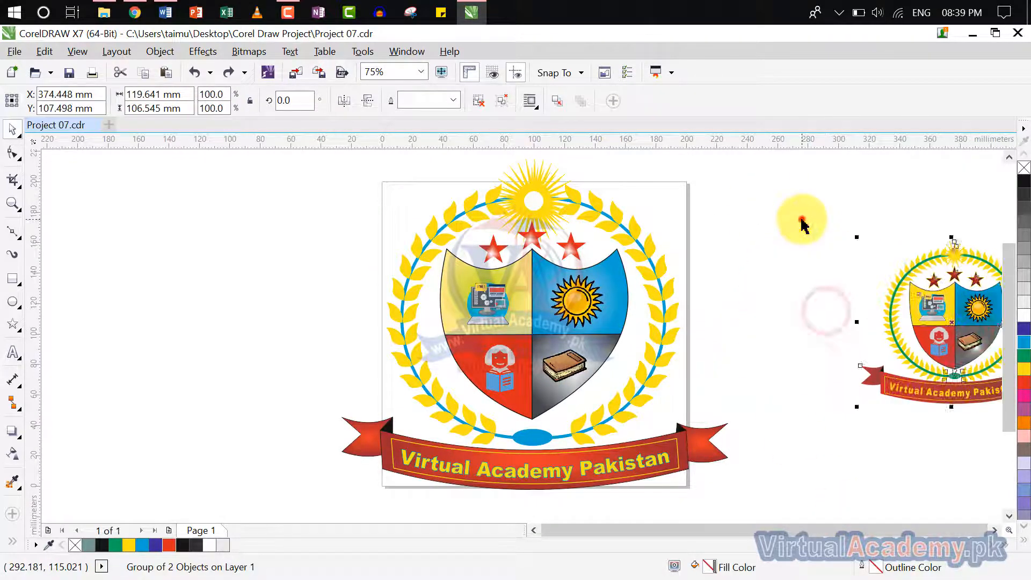
left_click(800, 218)
left_click(809, 146)
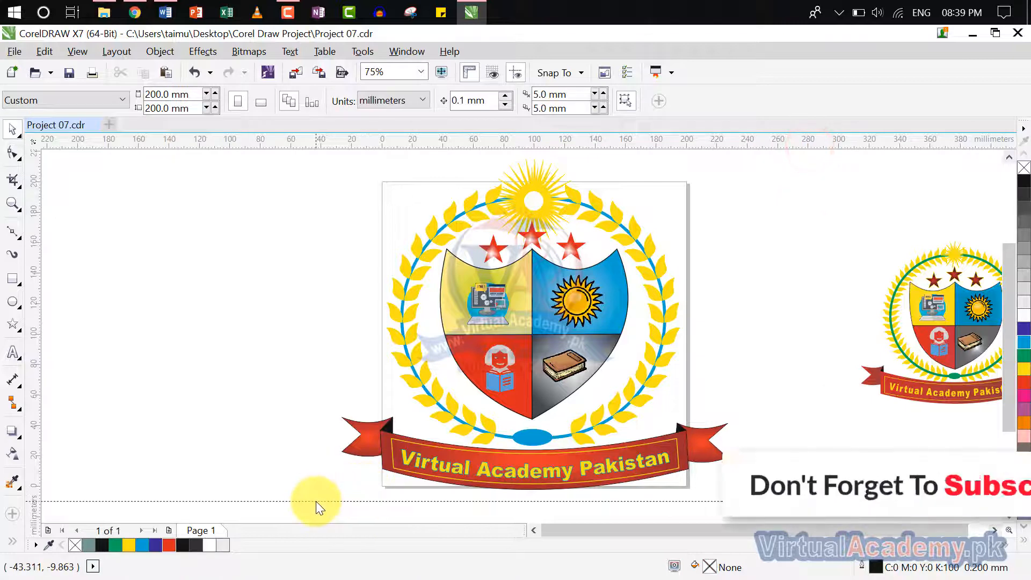
Step: Select the two objects that make up the large emblem on the page and group them
left_click(317, 500)
scroll(334, 495, "down", 1)
left_click_drag(568, 269, 318, 478)
key("ctrl+g")
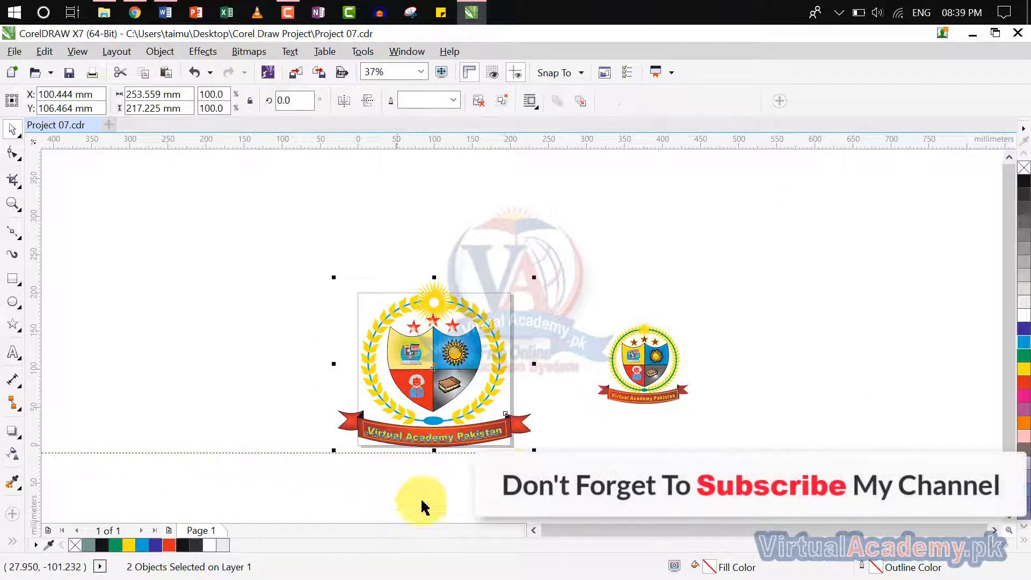
Step: Delete the horizontal guideline lying near the large emblem's lower edge
left_click_drag(536, 449, 523, 382)
left_click(531, 385)
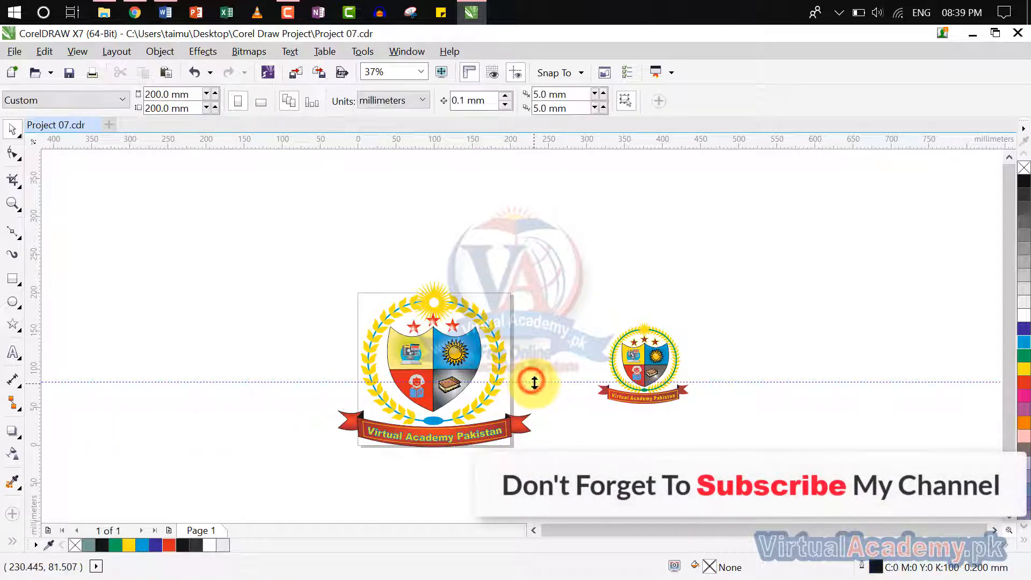
left_click(536, 382)
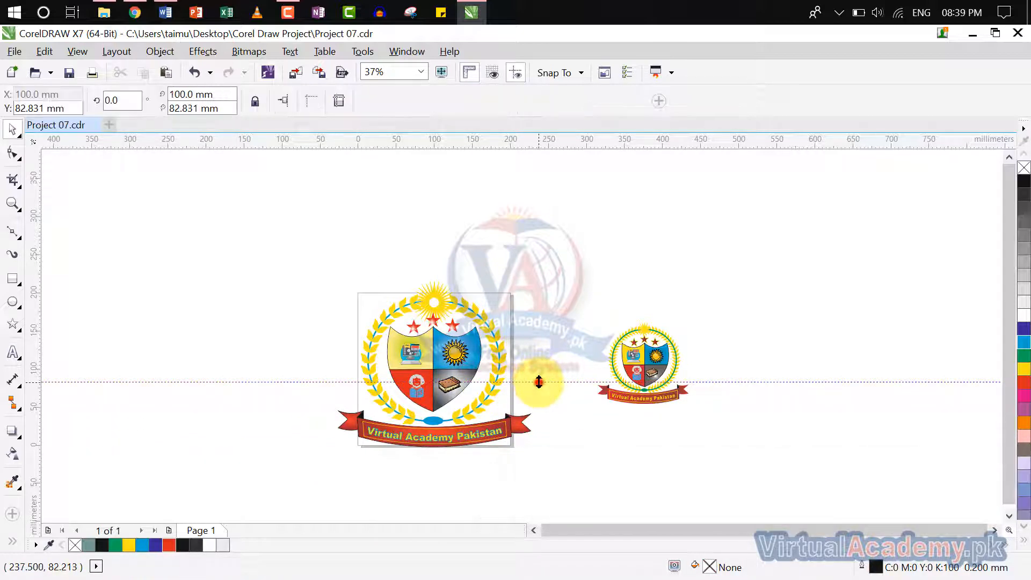
key("Delete")
Step: Scale the grouped large emblem down to about 61%, roughly 154 by 132 mm, and center it on the page
left_click(518, 435)
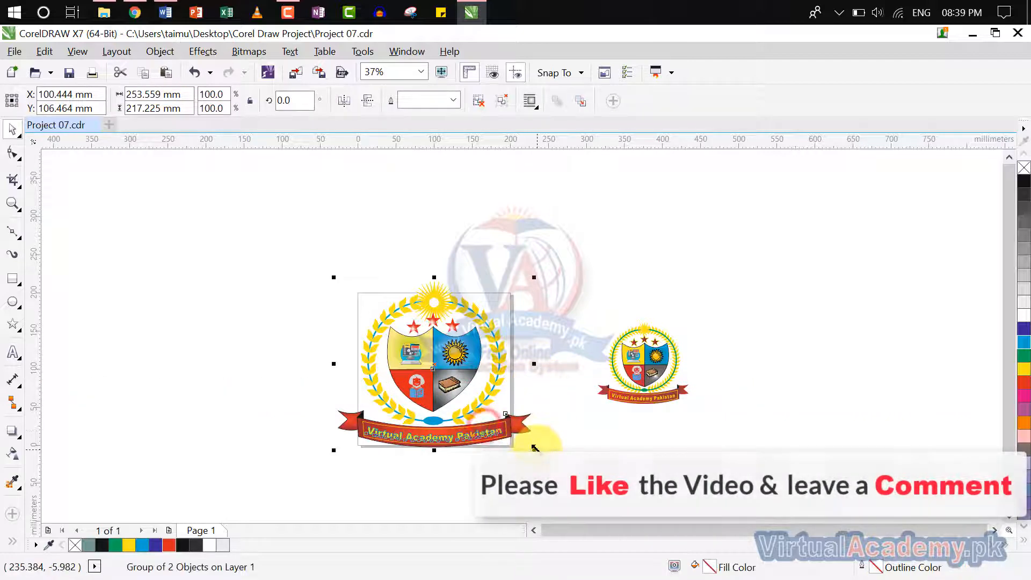
left_click_drag(534, 450, 460, 391)
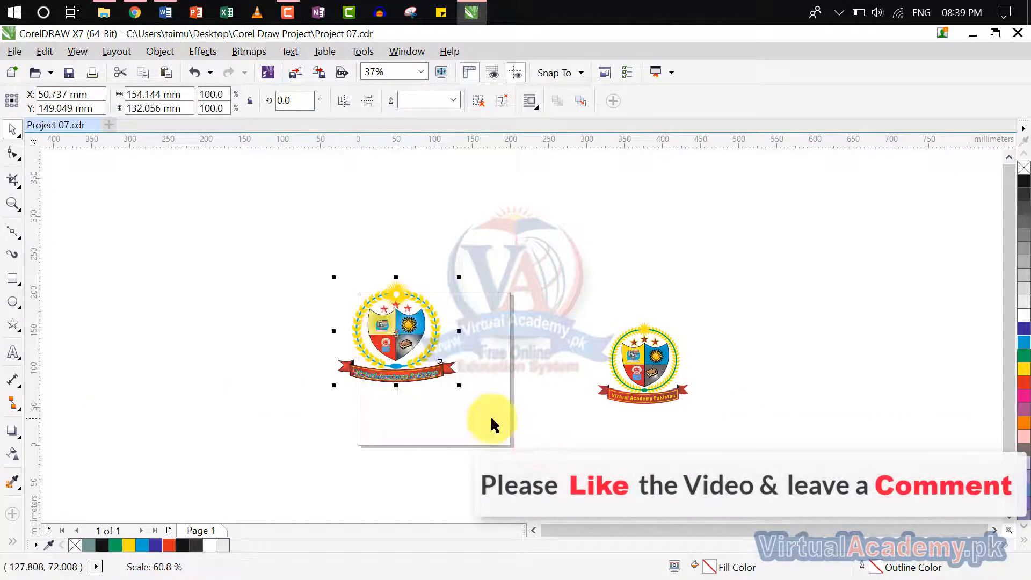
key("p")
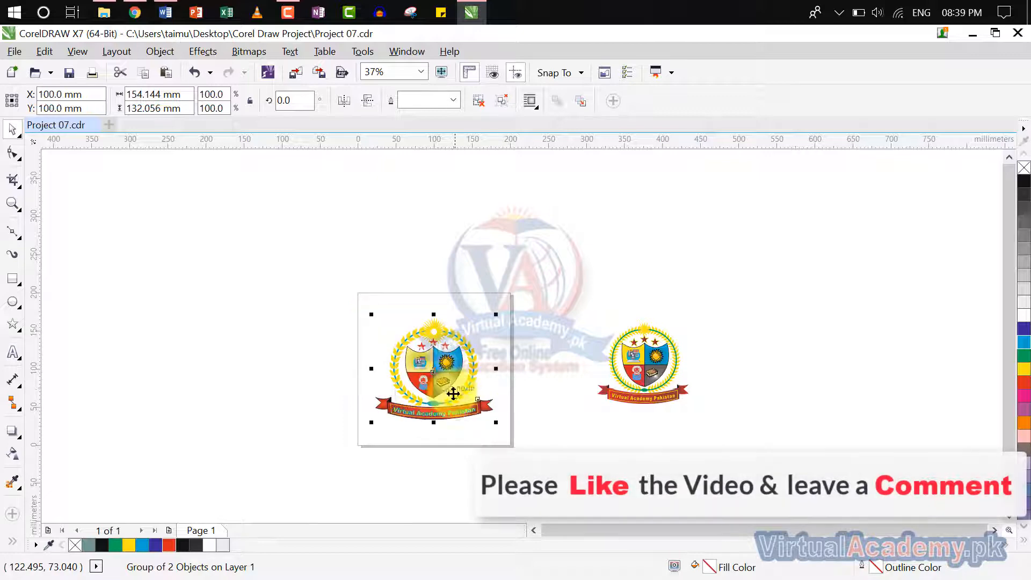
scroll(446, 383, "up", 1)
scroll(446, 383, "up", 1)
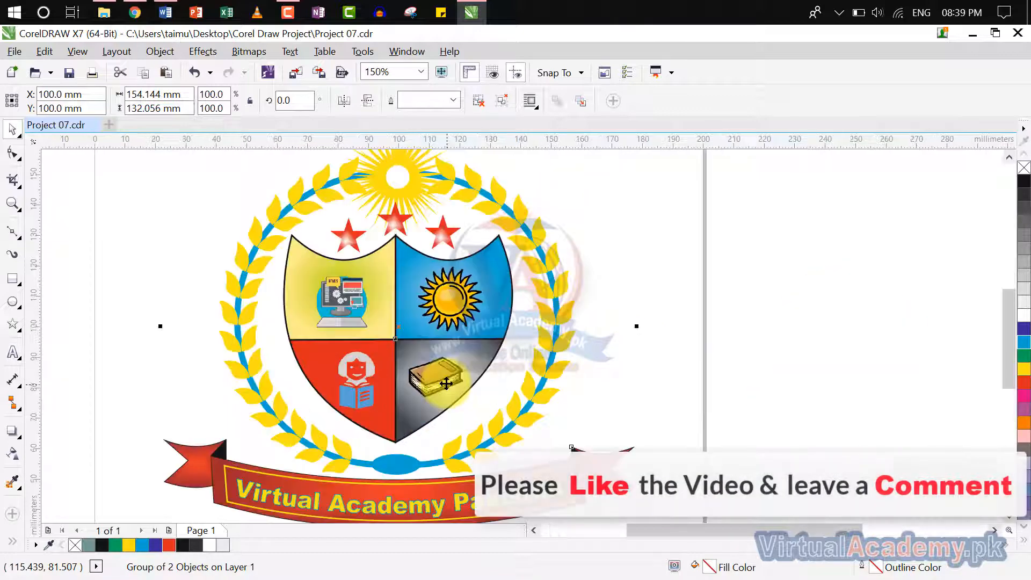